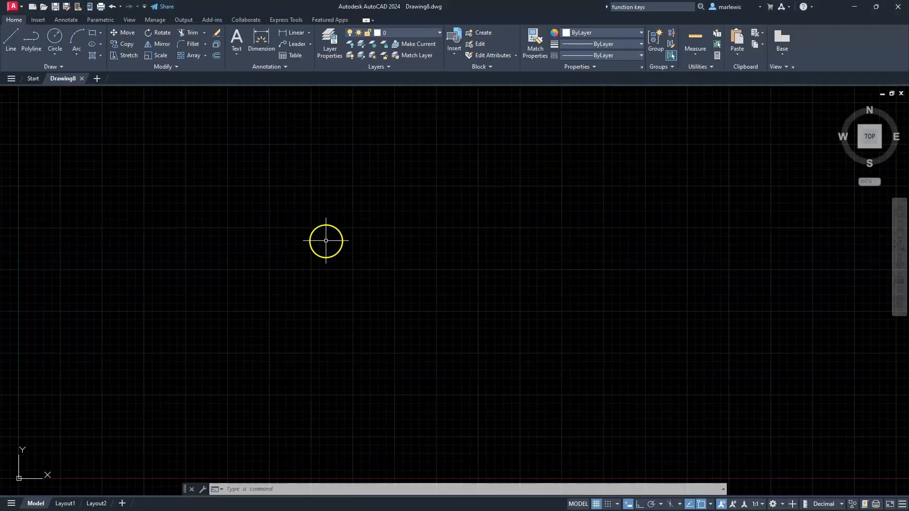
- Turn the grid display off and Ortho mode on, and check which object snap modes are active
{"action": "left_click", "coordinate": [596, 503]}
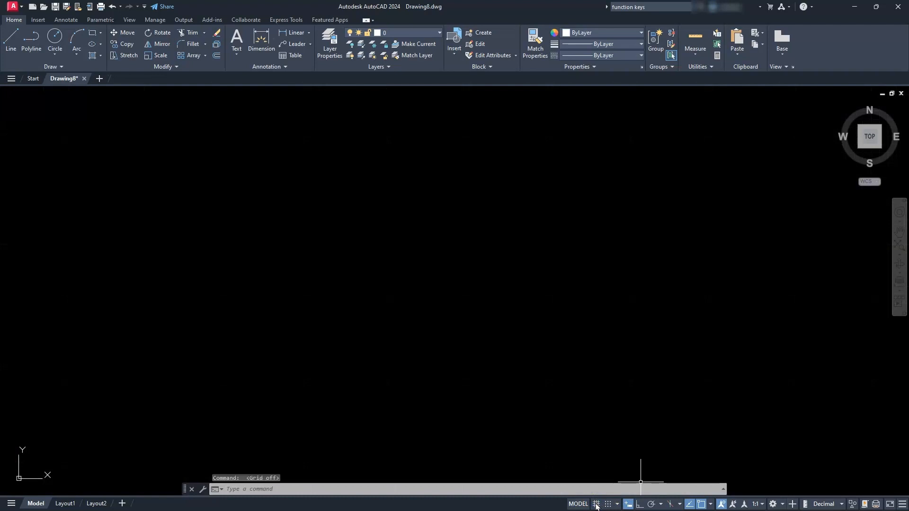
{"action": "left_click", "coordinate": [639, 505]}
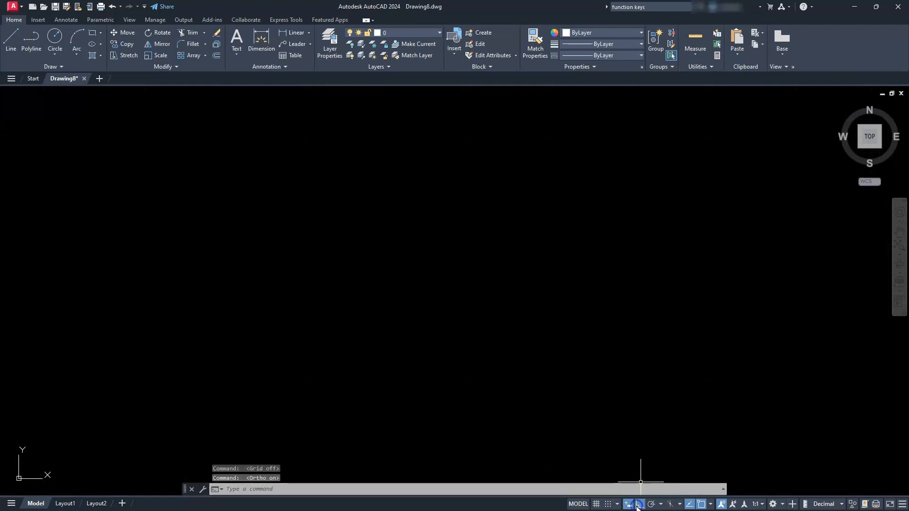
{"action": "left_click", "coordinate": [711, 505]}
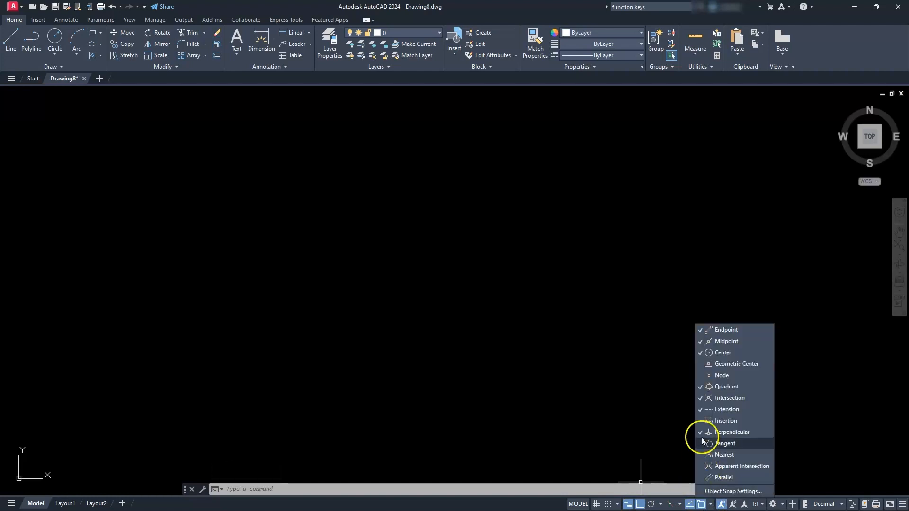
{"action": "left_click", "coordinate": [462, 320]}
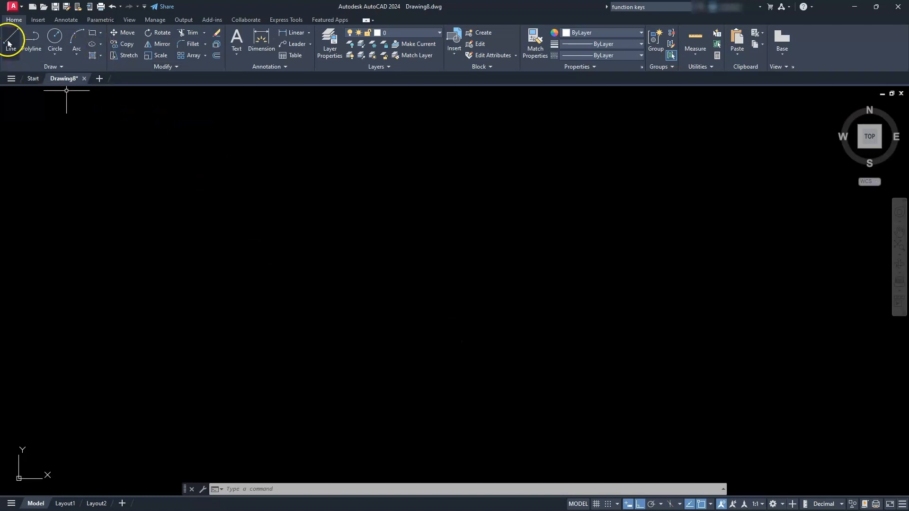
- Draw a horizontal line 70 units long, running to the left from its start point
{"action": "left_click", "coordinate": [741, 296]}
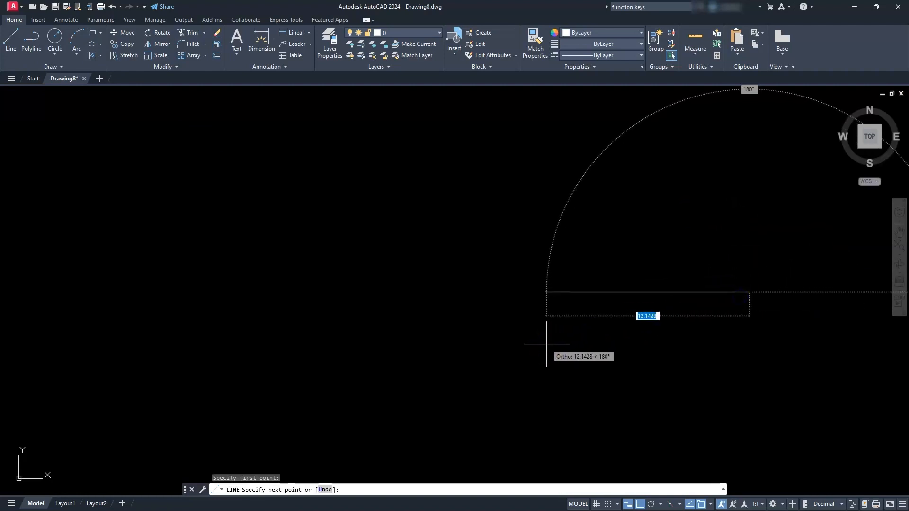
{"action": "key", "text": "BackSpace"}
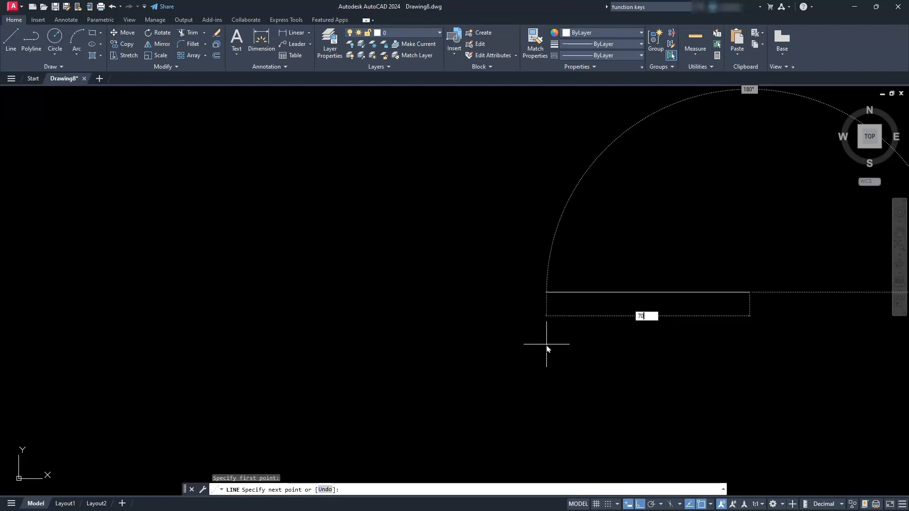
{"action": "key", "text": "Return"}
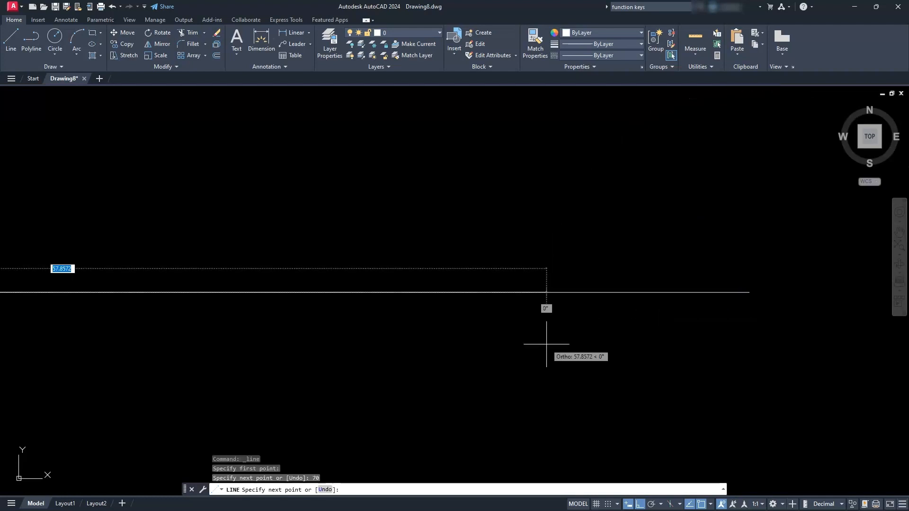
{"action": "key", "text": "Escape"}
{"action": "key", "text": "Escape"}
{"action": "key", "text": "Escape"}
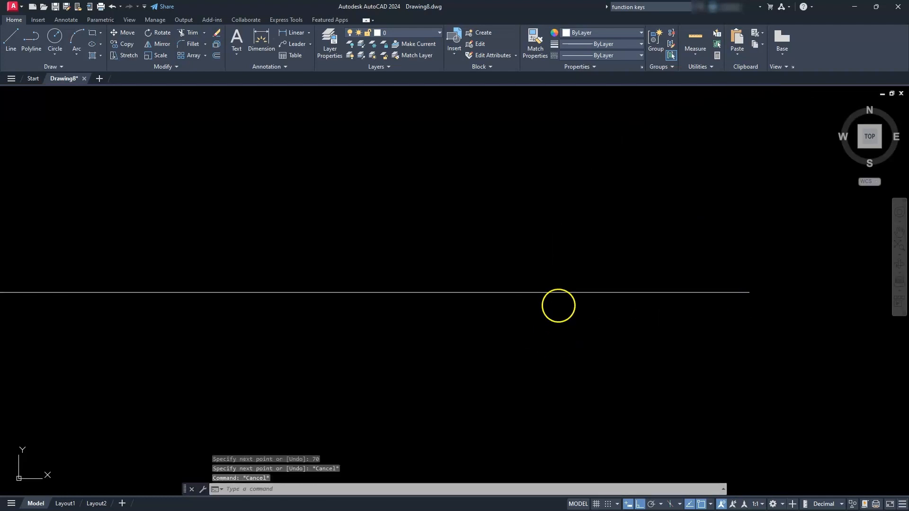
- Offset the horizontal line by 14 units once above and once below
{"action": "scroll", "coordinate": [543, 264], "scroll_direction": "down", "scroll_amount": 2}
{"action": "mouse_move", "coordinate": [379, 317]}
{"action": "middle_mouse_down"}
{"action": "mouse_move", "coordinate": [509, 286]}
{"action": "mouse_move", "coordinate": [529, 355]}
{"action": "mouse_move", "coordinate": [493, 304]}
{"action": "middle_mouse_up"}
{"action": "scroll", "coordinate": [507, 290], "scroll_direction": "down", "scroll_amount": 4}
{"action": "scroll", "coordinate": [519, 341], "scroll_direction": "up", "scroll_amount": 4}
{"action": "scroll", "coordinate": [520, 340], "scroll_direction": "down", "scroll_amount": 2}
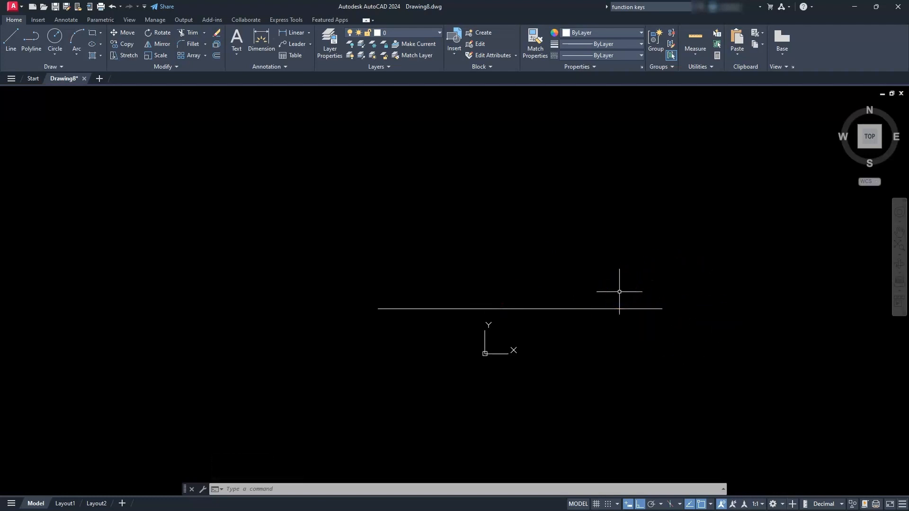
{"action": "left_click", "coordinate": [216, 57]}
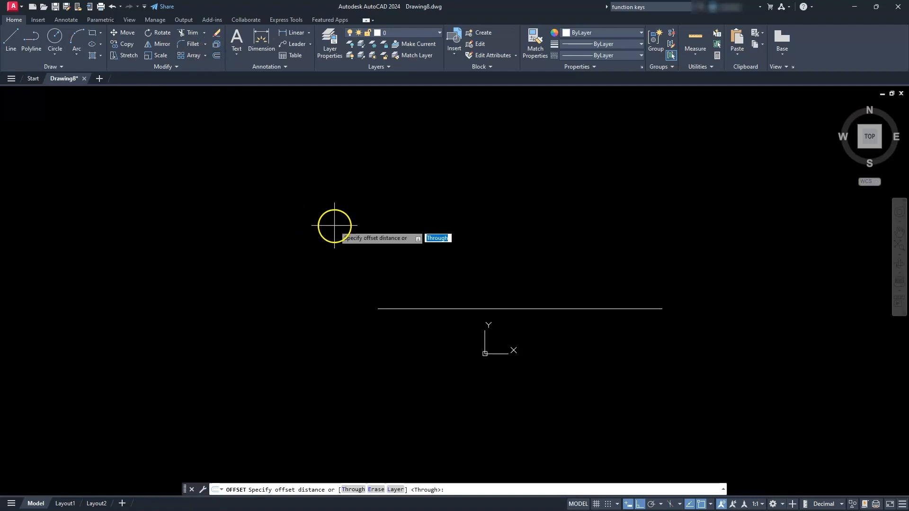
{"action": "type", "text": "14"}
{"action": "key", "text": "Return"}
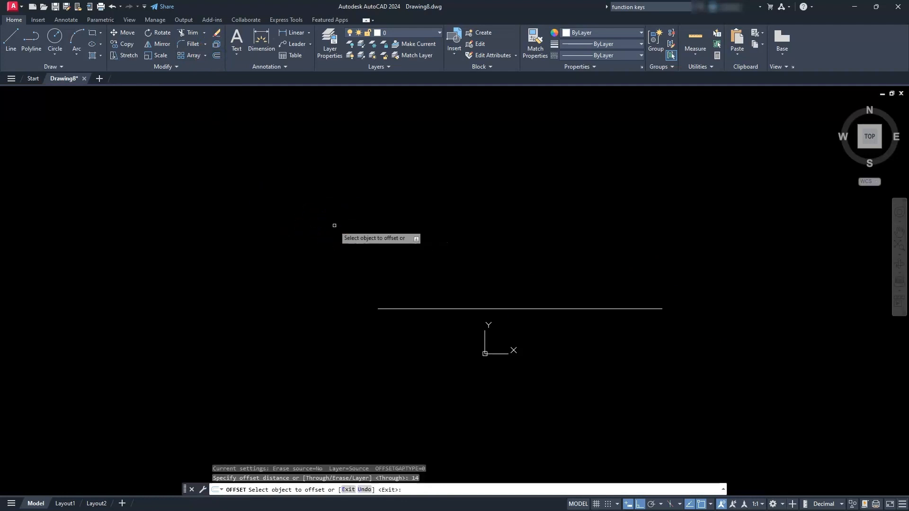
{"action": "left_click", "coordinate": [642, 308]}
{"action": "left_click", "coordinate": [635, 226]}
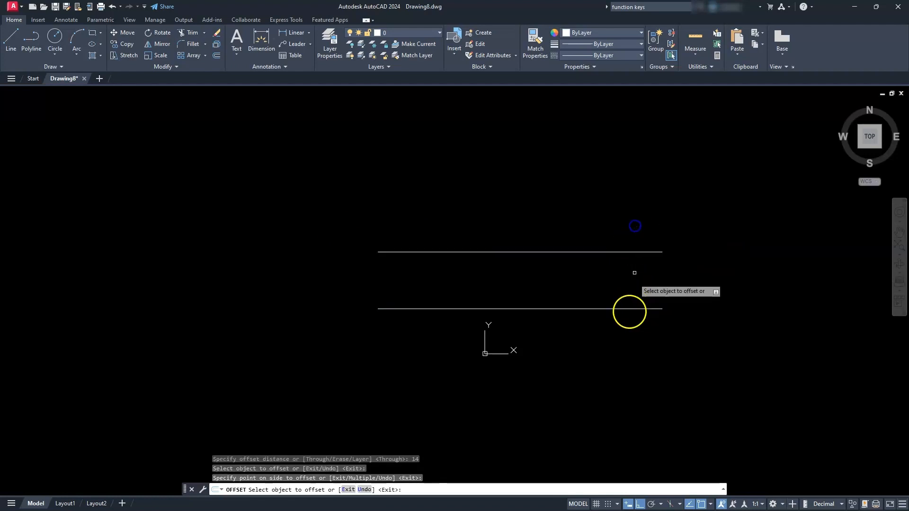
{"action": "left_click", "coordinate": [627, 308]}
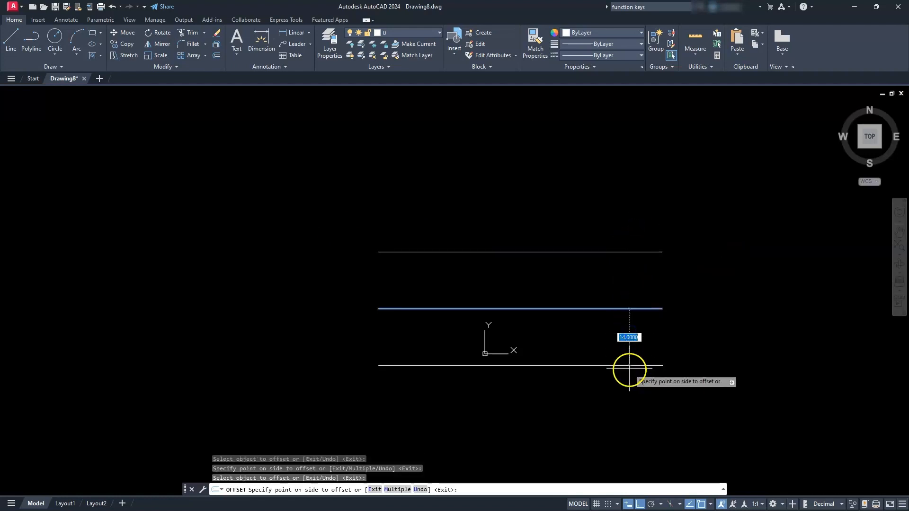
{"action": "left_click", "coordinate": [629, 372]}
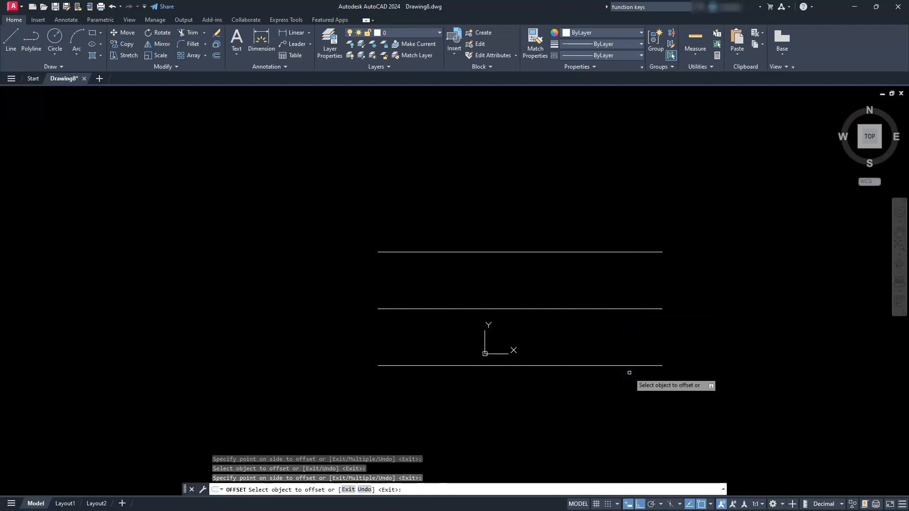
{"action": "key", "text": "Escape"}
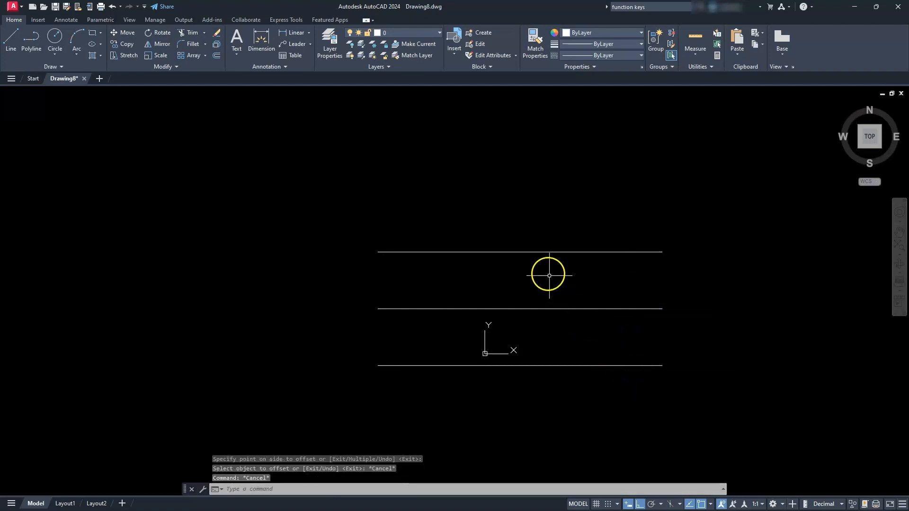
- Stretch the left endpoint of the middle horizontal line 80 units further to the left
{"action": "scroll", "coordinate": [548, 272], "scroll_direction": "down", "scroll_amount": 2}
{"action": "middle_click_drag", "start_coordinate": [503, 294], "coordinate": [583, 287]}
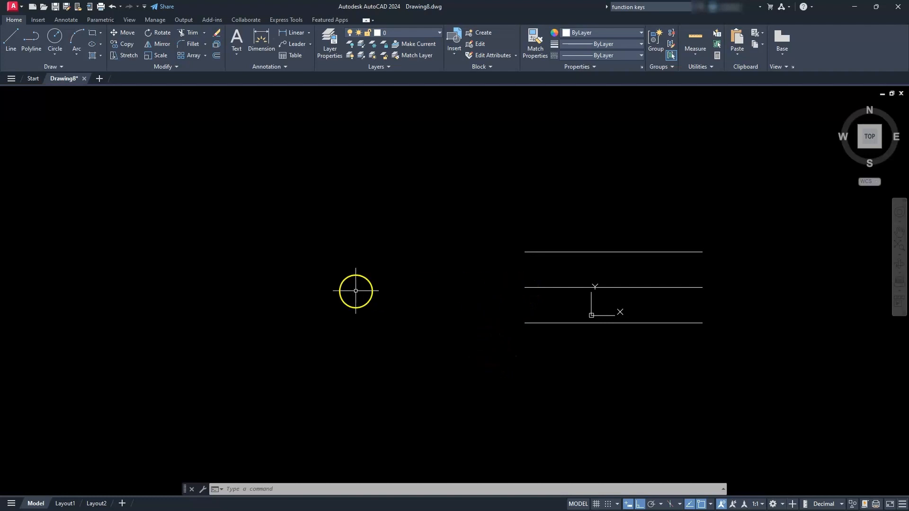
{"action": "left_click", "coordinate": [540, 287]}
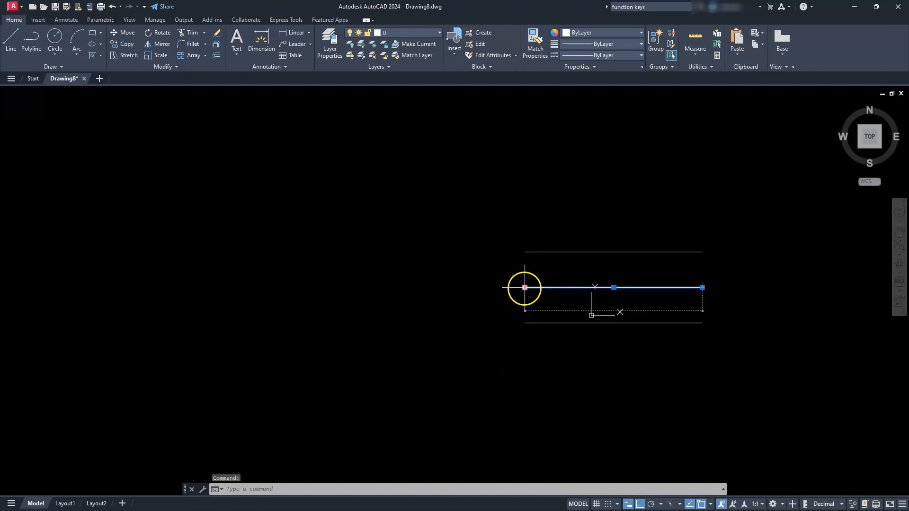
{"action": "left_click", "coordinate": [525, 287]}
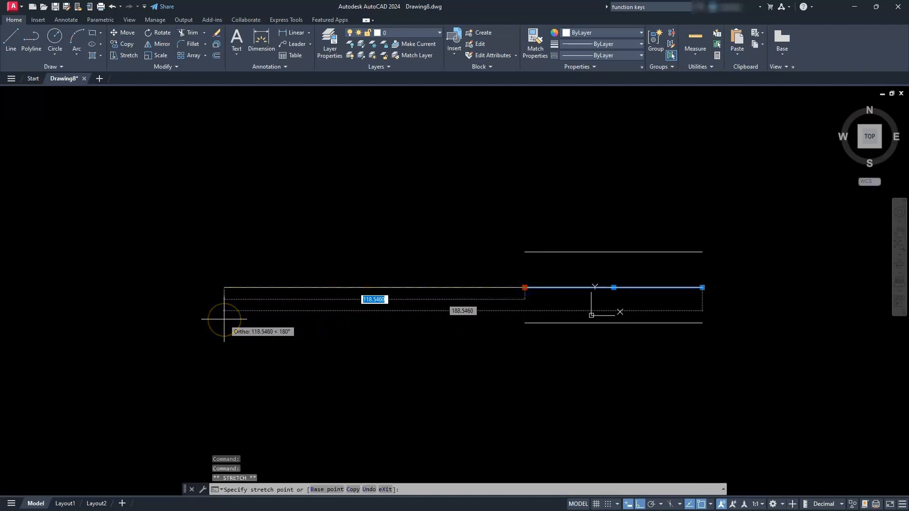
{"action": "key", "text": "BackSpace"}
{"action": "type", "text": "80"}
{"action": "key", "text": "Return"}
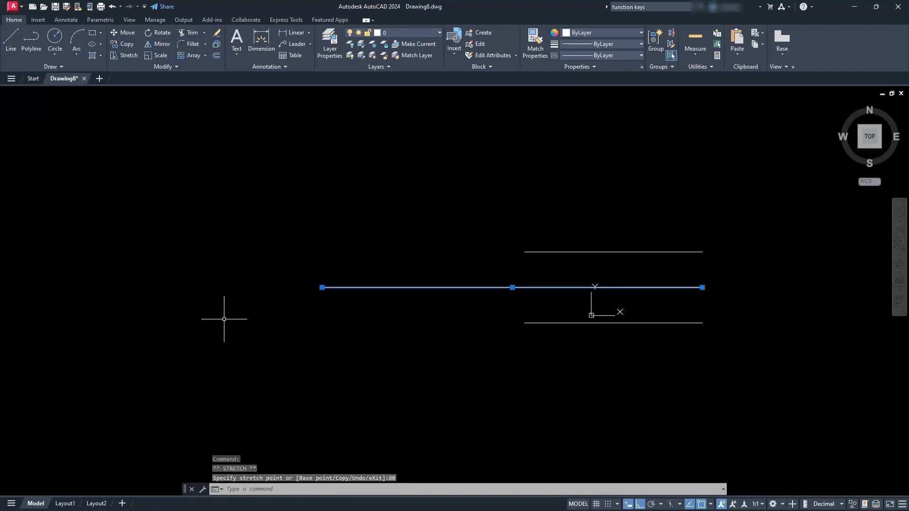
{"action": "key", "text": "Escape"}
{"action": "key", "text": "Escape"}
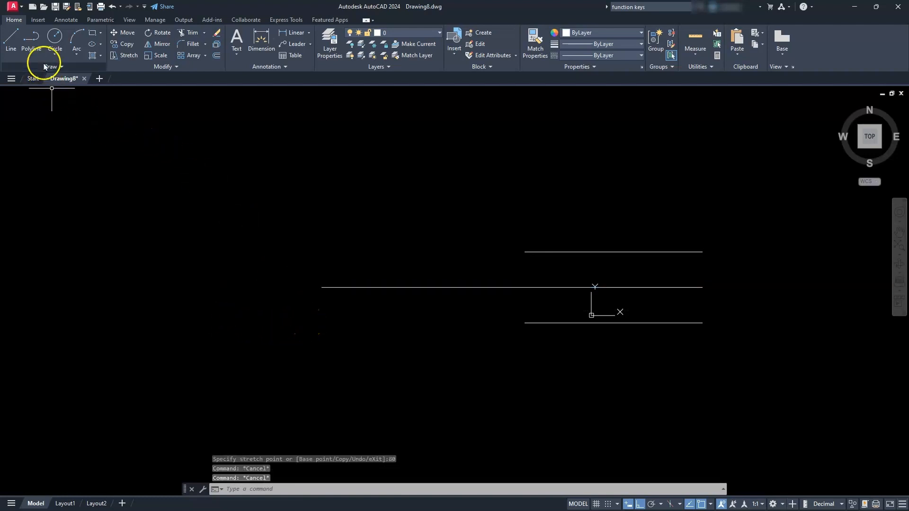
- Draw two concentric circles with radii of 60 and 40 centred on the left endpoint of the long middle line
{"action": "left_click", "coordinate": [52, 39]}
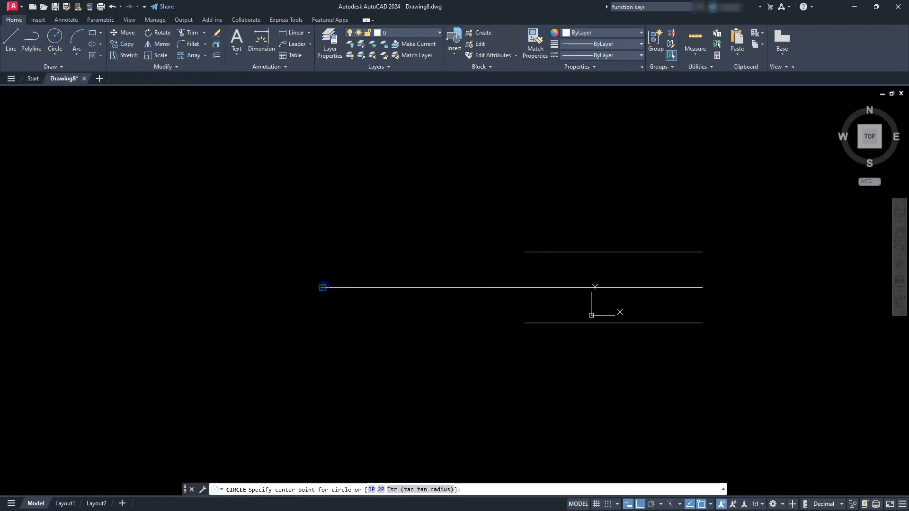
{"action": "left_click", "coordinate": [322, 287]}
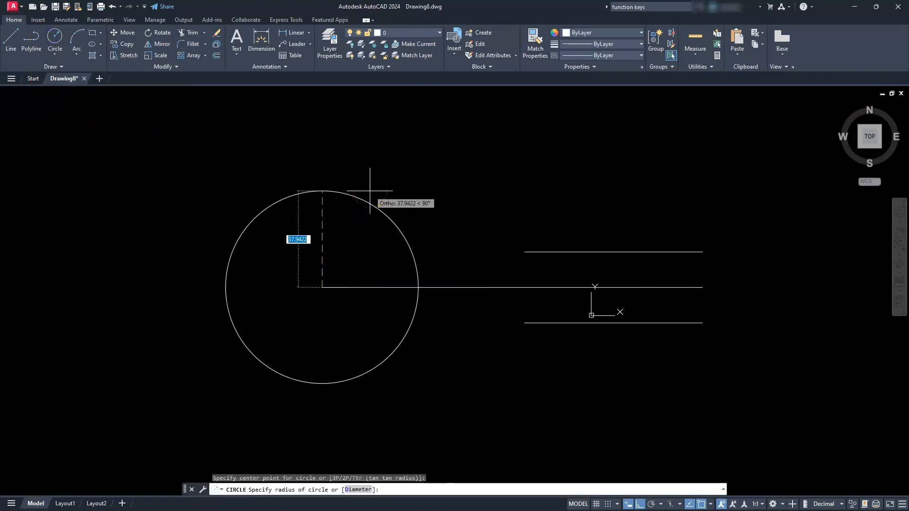
{"action": "key", "text": "Return"}
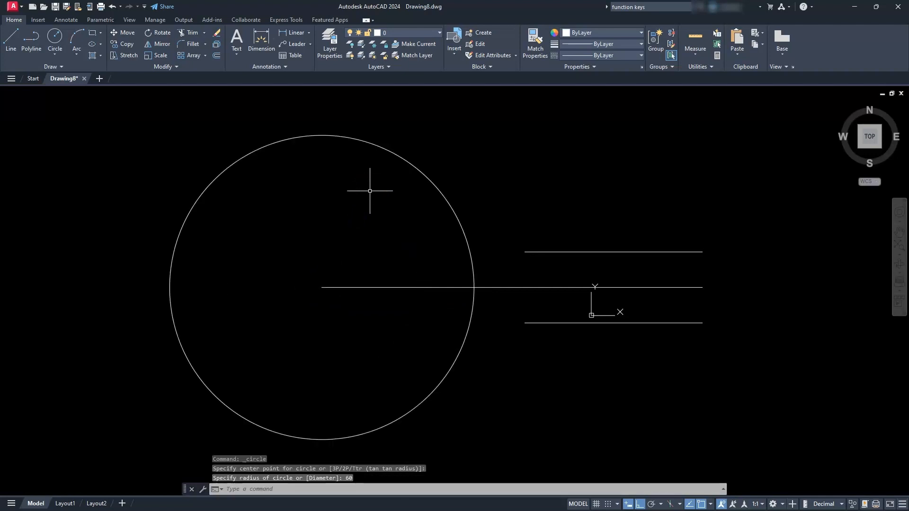
{"action": "left_click", "coordinate": [56, 32]}
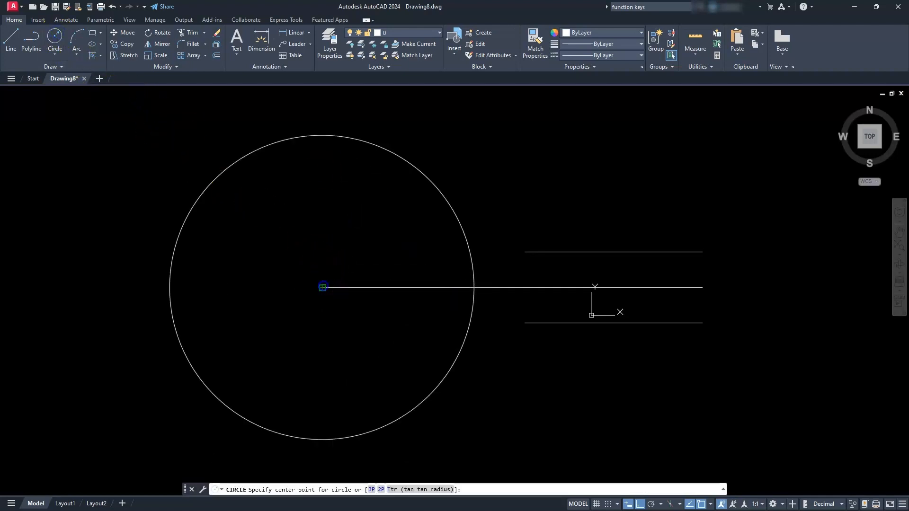
{"action": "left_click", "coordinate": [323, 287]}
{"action": "left_click", "coordinate": [340, 226]}
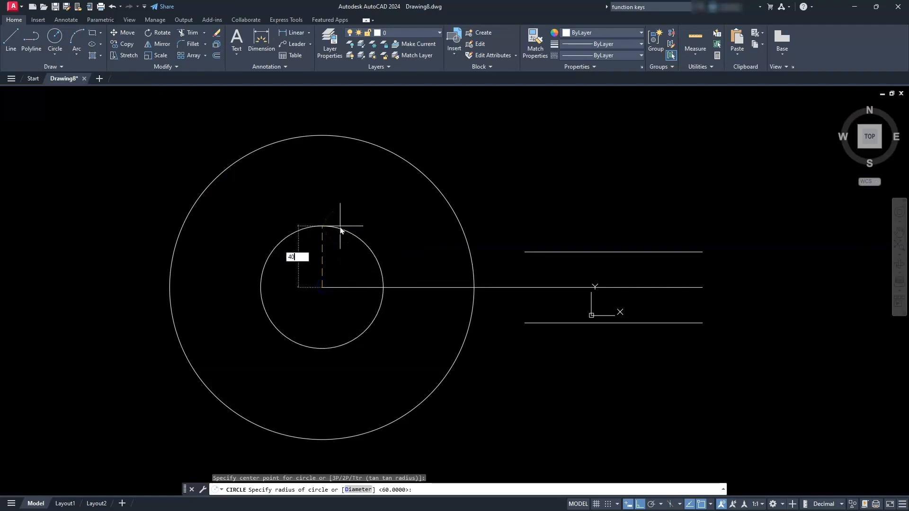
{"action": "key", "text": "Return"}
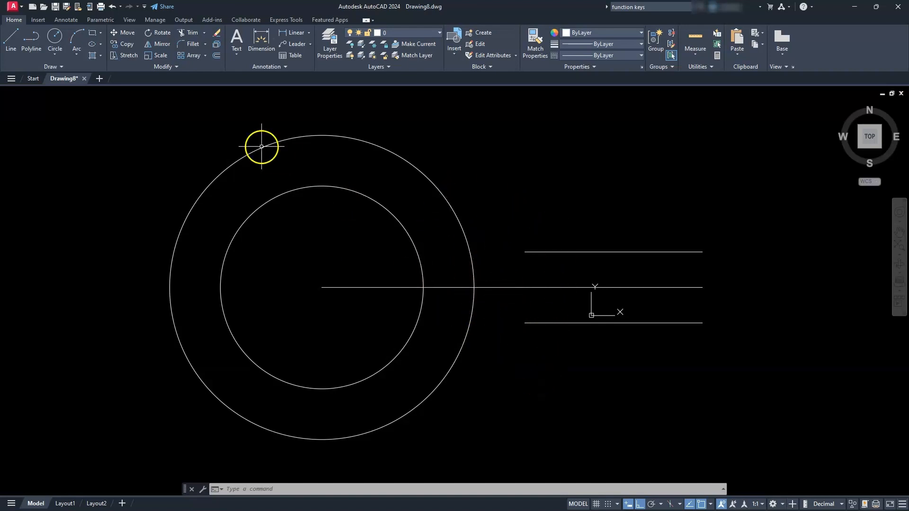
- Offset the long middle line by 20 units once above and once below
{"action": "left_click", "coordinate": [216, 56]}
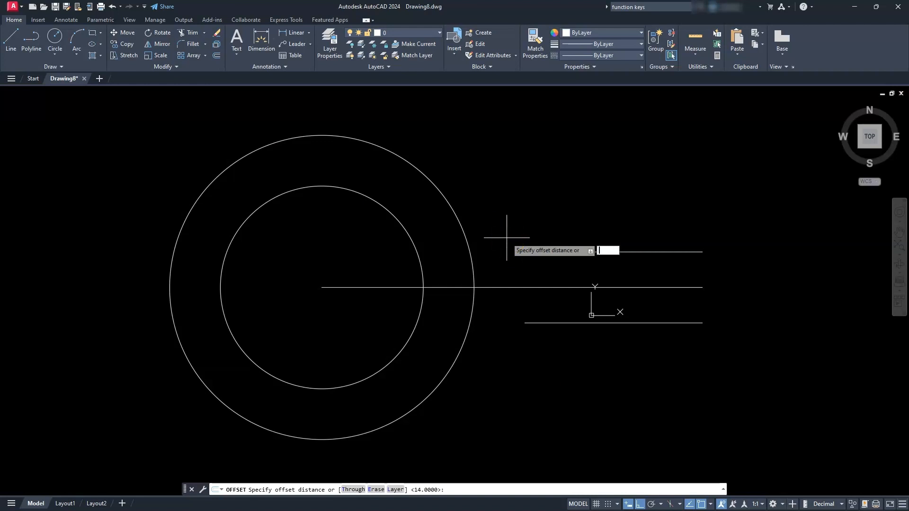
{"action": "key", "text": "Return"}
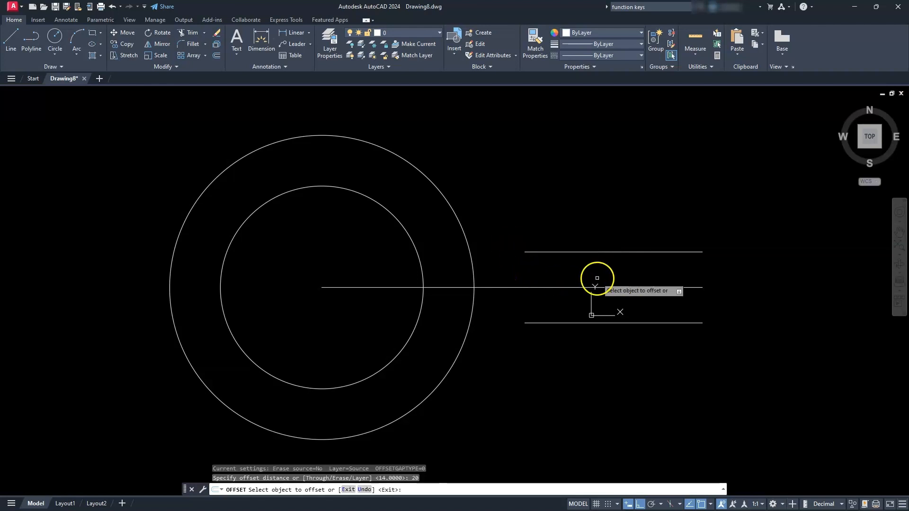
{"action": "left_click", "coordinate": [557, 288]}
{"action": "left_click", "coordinate": [542, 188]}
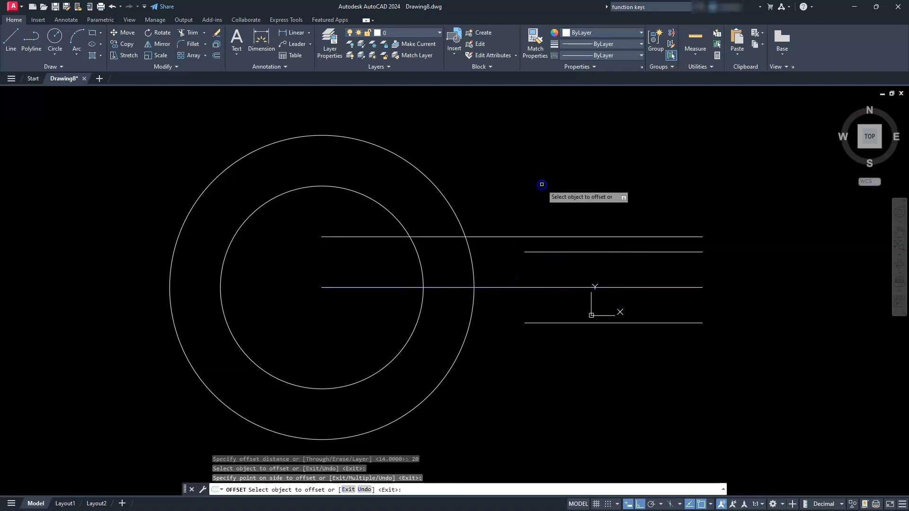
{"action": "left_click", "coordinate": [552, 287]}
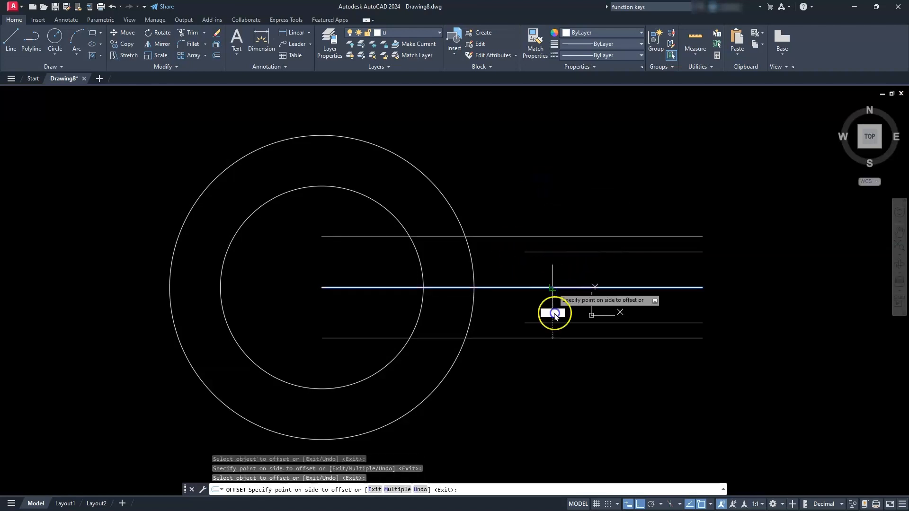
{"action": "left_click", "coordinate": [555, 368]}
{"action": "key", "text": "Escape"}
{"action": "key", "text": "Escape"}
{"action": "key", "text": "Escape"}
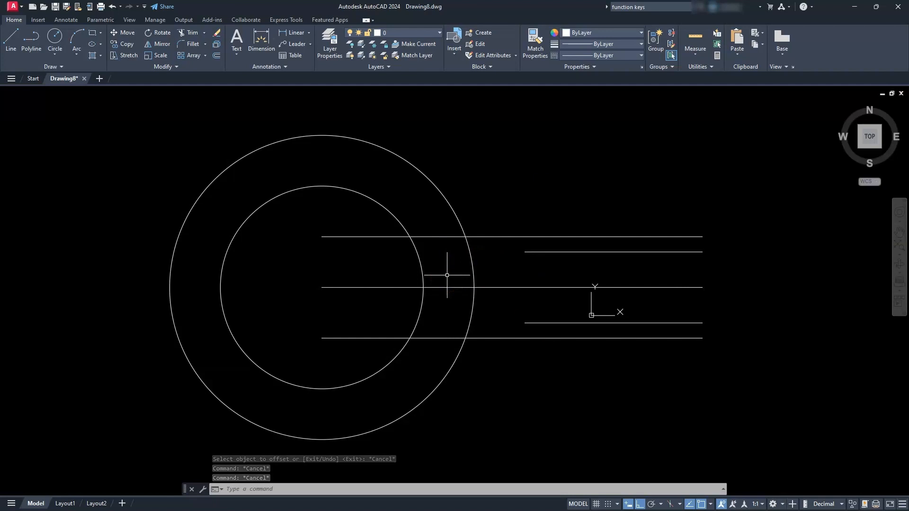
- Draw a vertical line from the left endpoint of the lower short line up past the uppermost horizontal line
{"action": "type", "text": "l"}
{"action": "key", "text": "Return"}
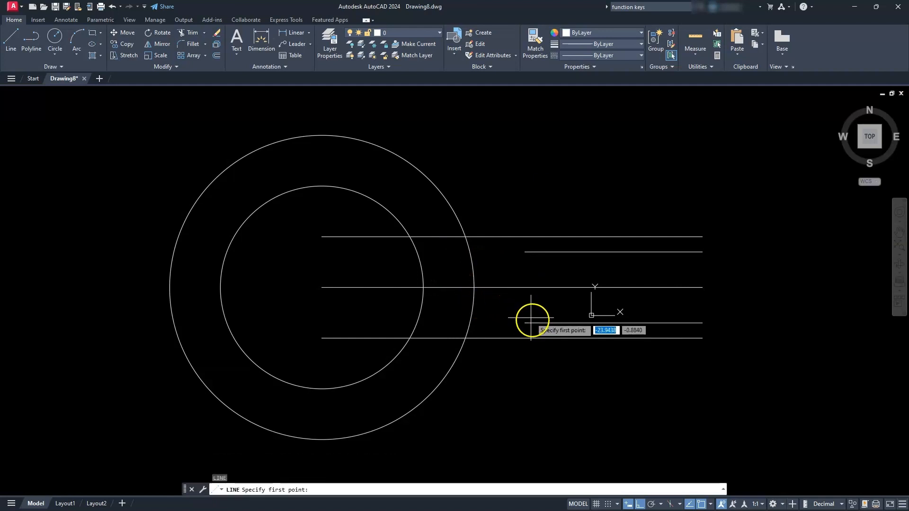
{"action": "left_click", "coordinate": [525, 323]}
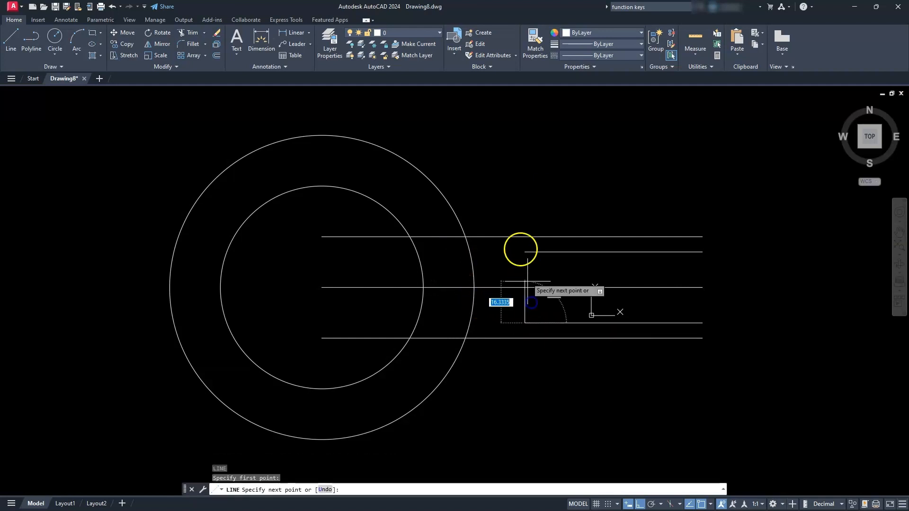
{"action": "left_click", "coordinate": [519, 208]}
{"action": "key", "text": "Escape"}
{"action": "key", "text": "Escape"}
{"action": "key", "text": "Escape"}
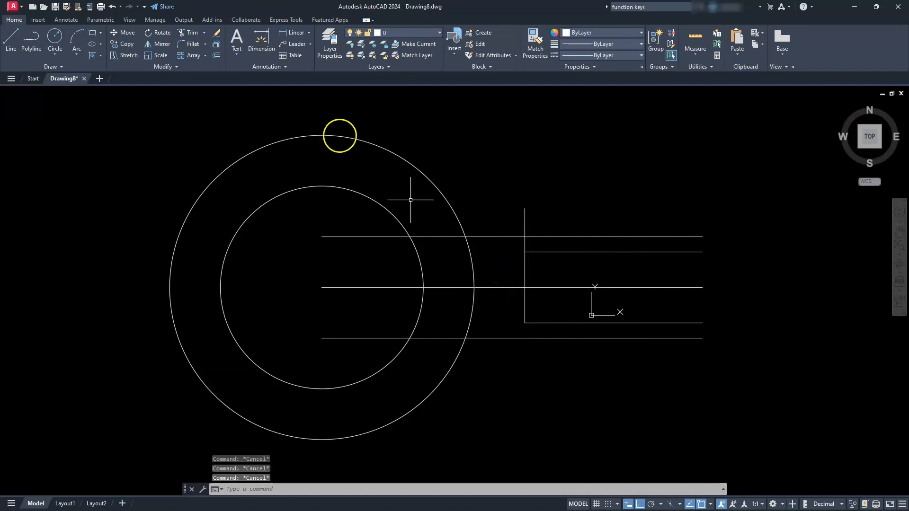
- Fillet the vertical line with the lower and upper outer horizontal lines at radius 0 to form square corners
{"action": "left_click", "coordinate": [192, 44]}
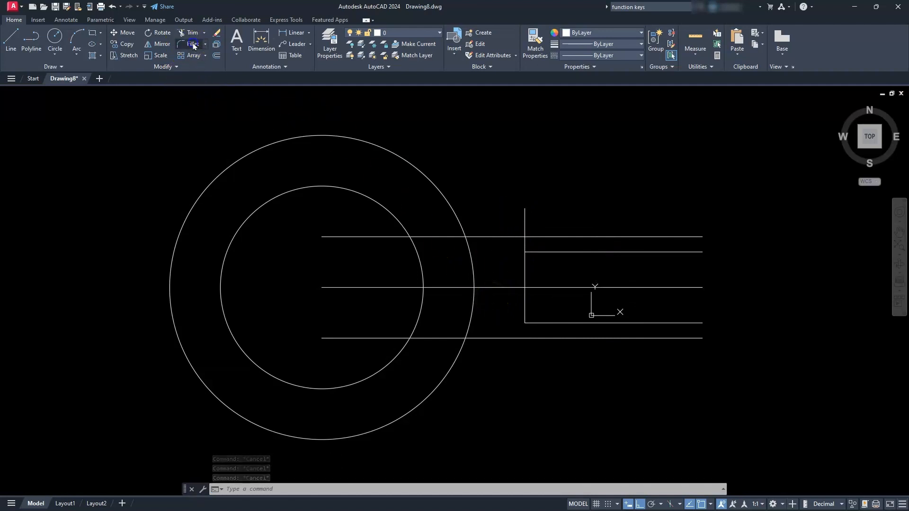
{"action": "left_click", "coordinate": [524, 314]}
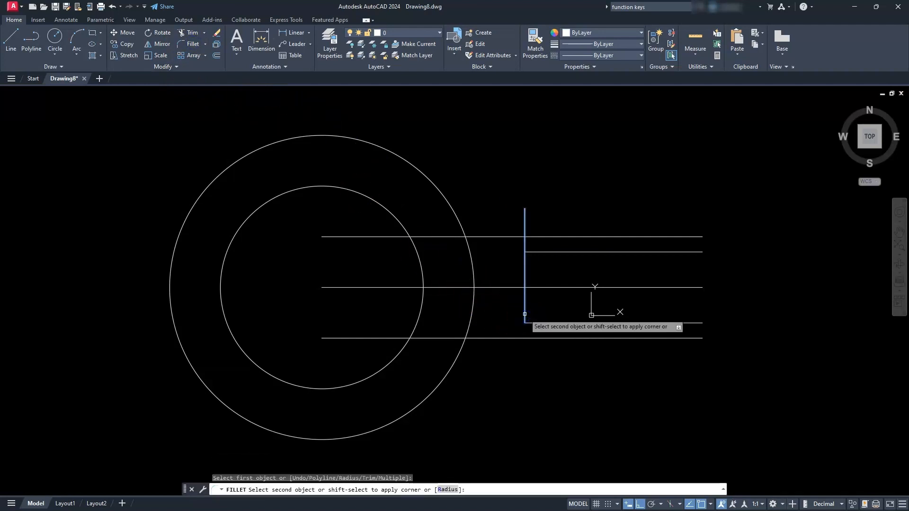
{"action": "left_click", "coordinate": [502, 338]}
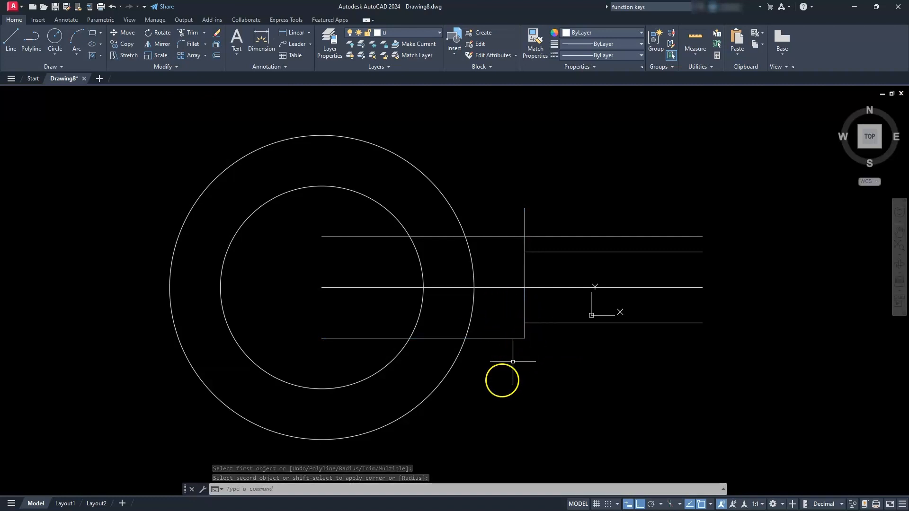
{"action": "left_click", "coordinate": [190, 44]}
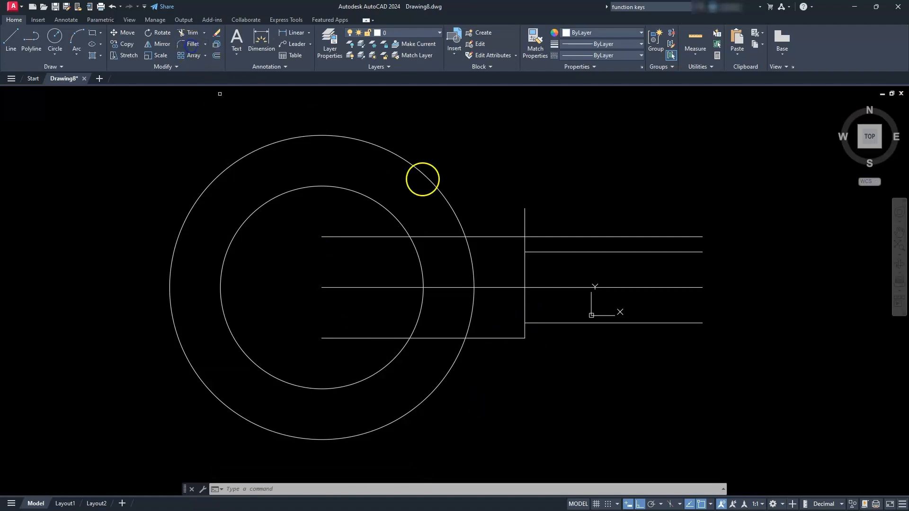
{"action": "left_click", "coordinate": [505, 237]}
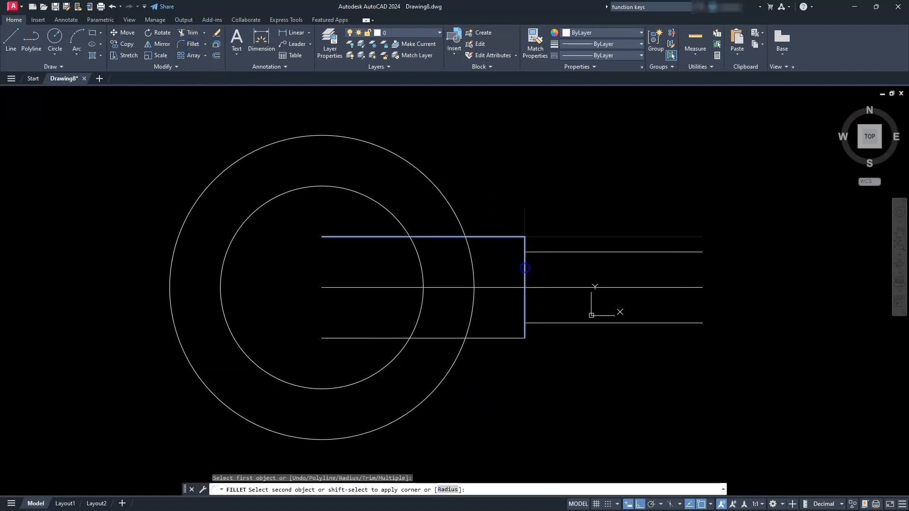
{"action": "left_click", "coordinate": [525, 269]}
{"action": "key", "text": "Escape"}
{"action": "key", "text": "Escape"}
{"action": "key", "text": "Escape"}
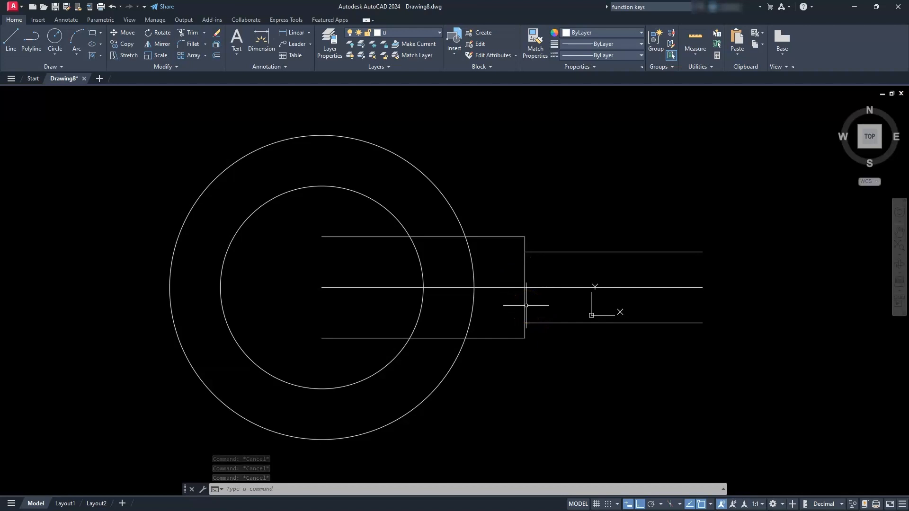
- Break the vertical line between two points either side of the centre line, leaving a short stub at each corner
{"action": "left_click", "coordinate": [170, 69]}
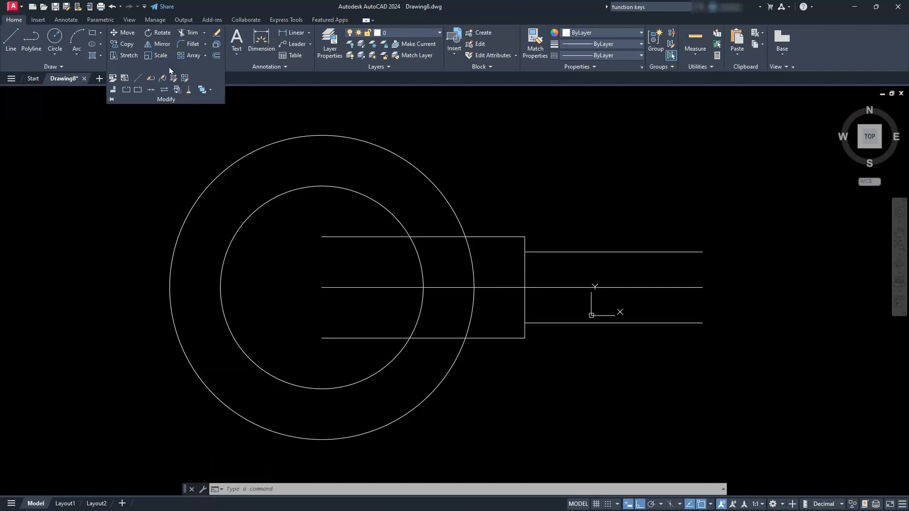
{"action": "left_click", "coordinate": [126, 90]}
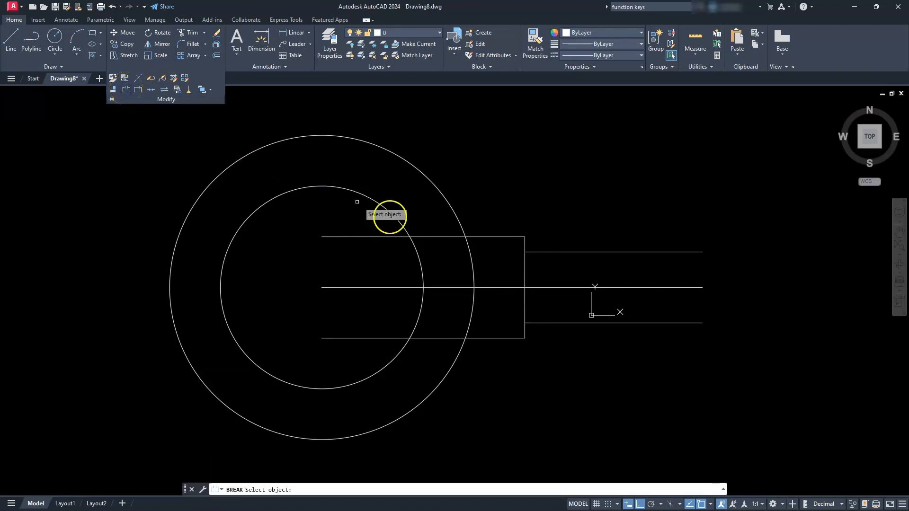
{"action": "left_click", "coordinate": [525, 302]}
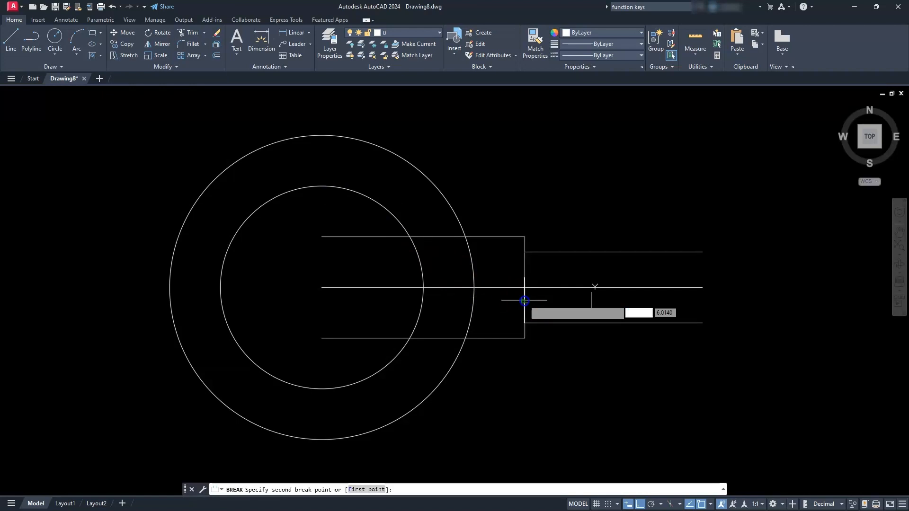
{"action": "left_click", "coordinate": [503, 272]}
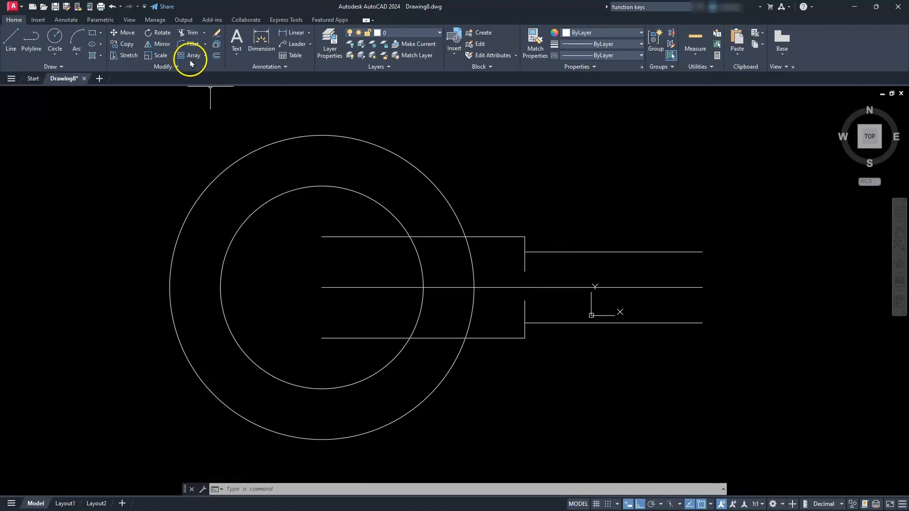
- Fillet the upper and lower vertical stubs with the adjoining short horizontal lines, using multiple mode and a radius of 5
{"action": "left_click", "coordinate": [189, 45]}
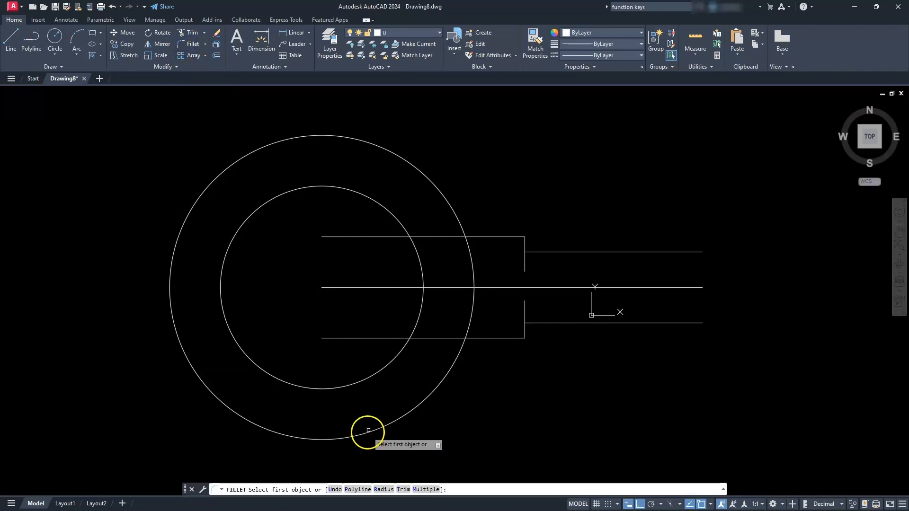
{"action": "left_click", "coordinate": [383, 489]}
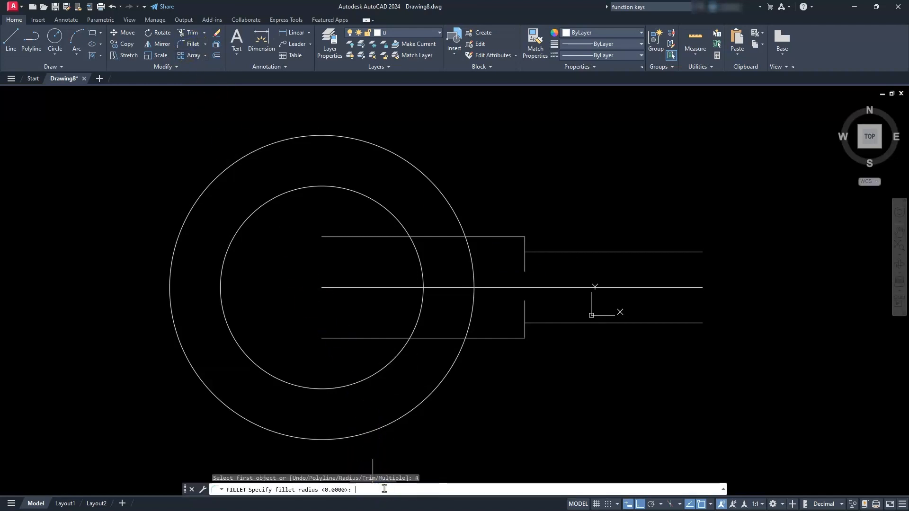
{"action": "type", "text": "55"}
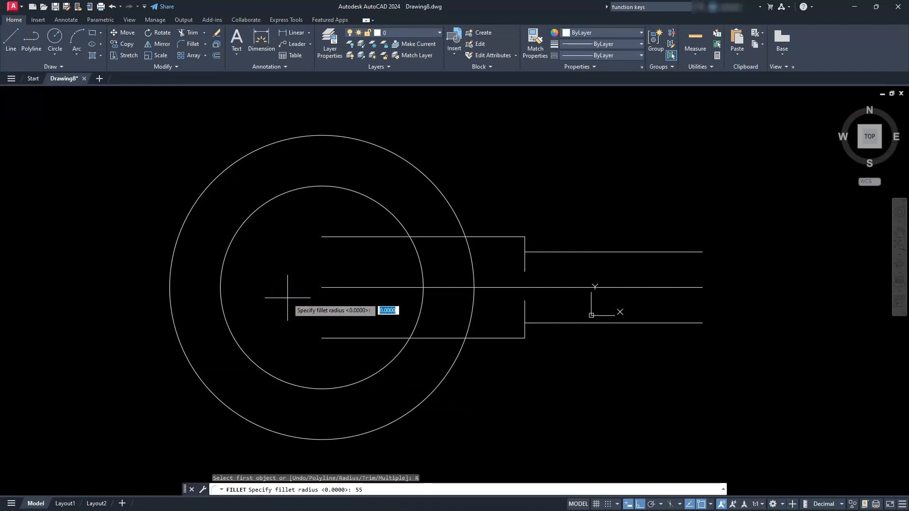
{"action": "key", "text": "Return"}
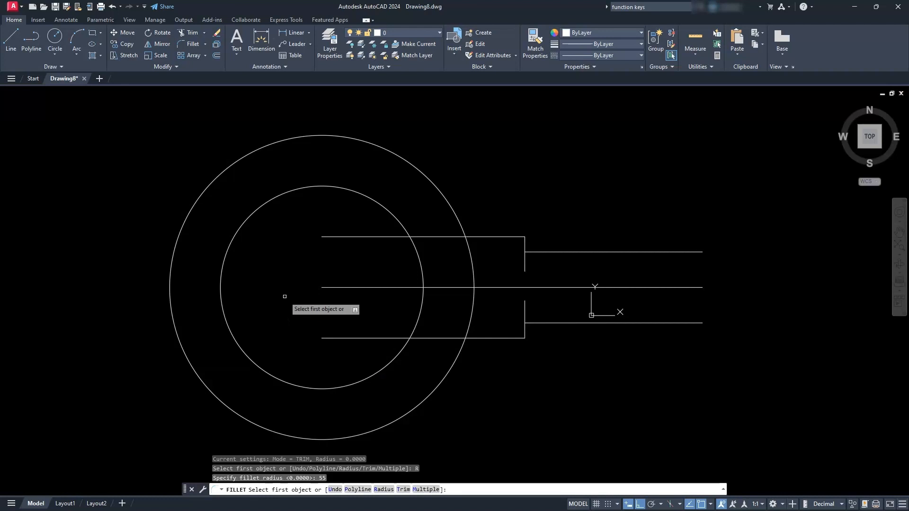
{"action": "left_click", "coordinate": [384, 489]}
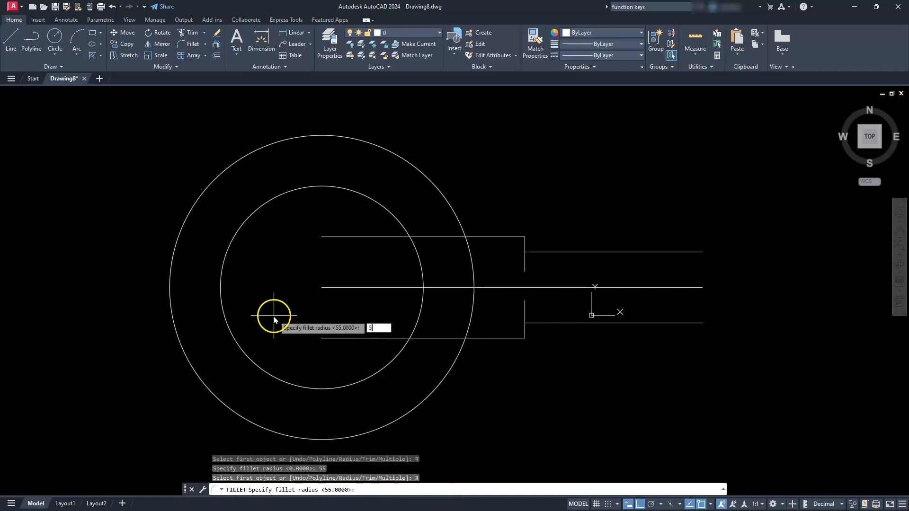
{"action": "type", "text": "5"}
{"action": "key", "text": "Return"}
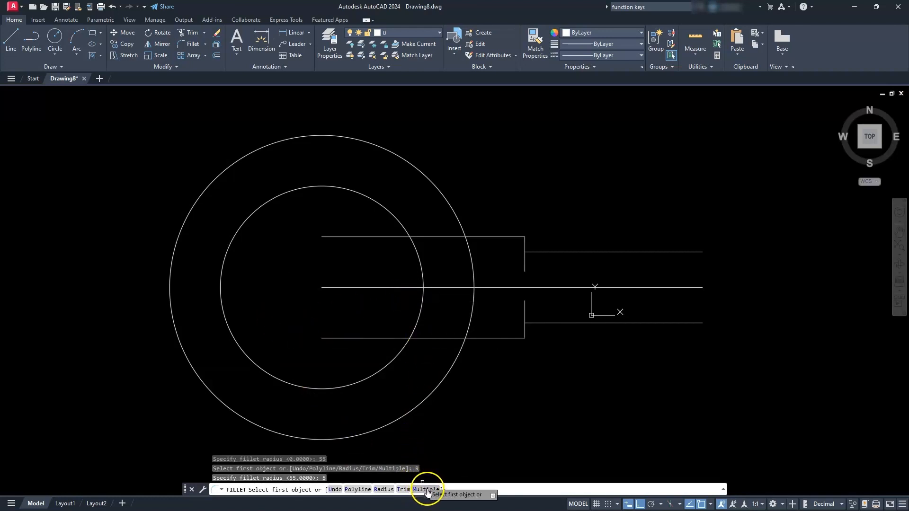
{"action": "left_click", "coordinate": [426, 489]}
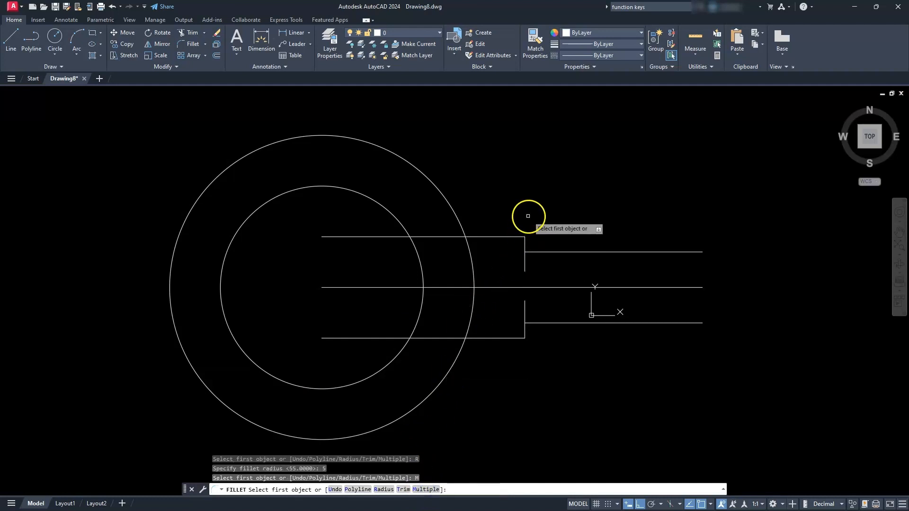
{"action": "left_click", "coordinate": [527, 243]}
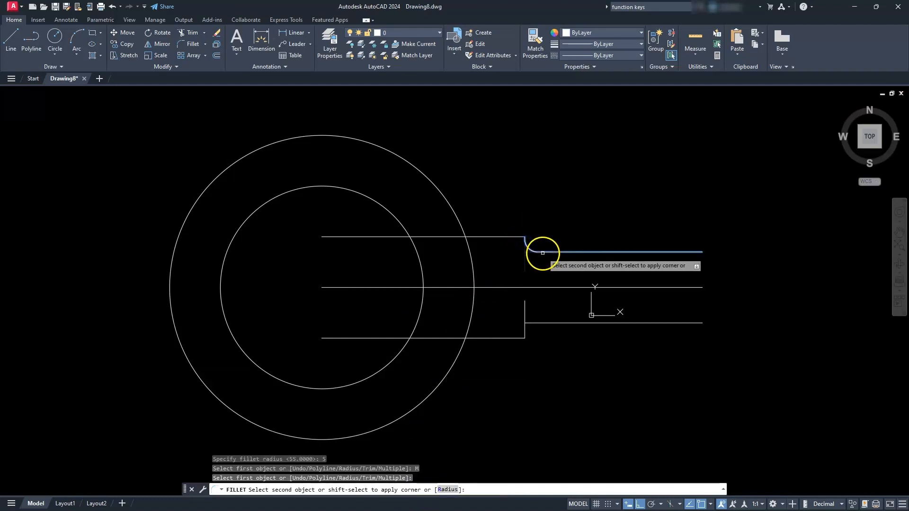
{"action": "left_click", "coordinate": [542, 252]}
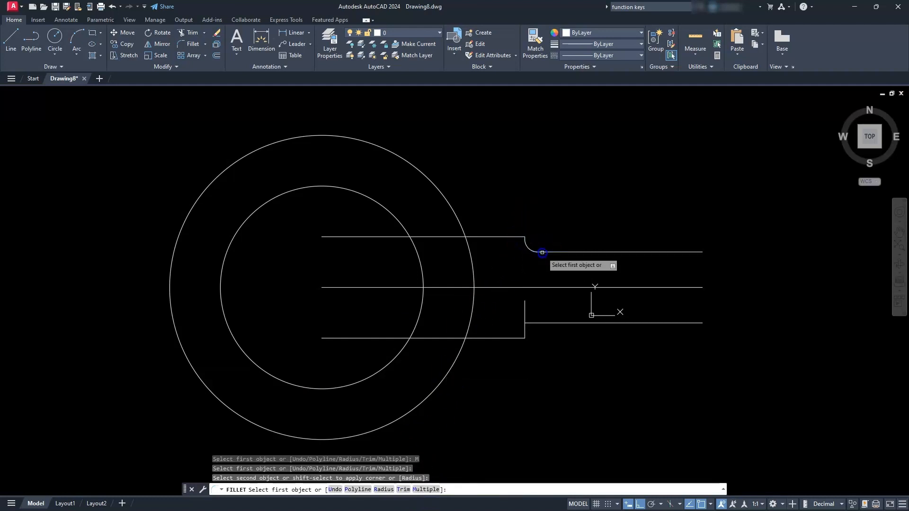
{"action": "left_click", "coordinate": [525, 333]}
{"action": "left_click", "coordinate": [538, 324]}
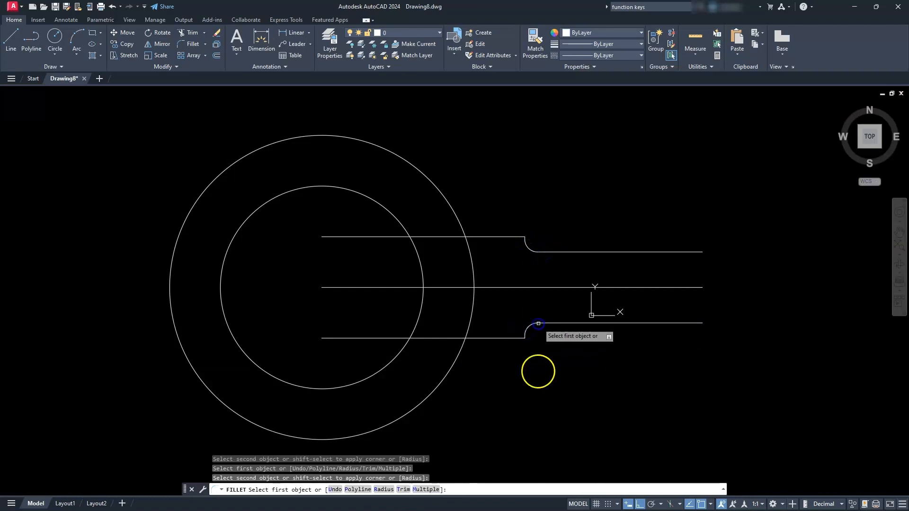
{"action": "key", "text": "Escape"}
{"action": "key", "text": "Escape"}
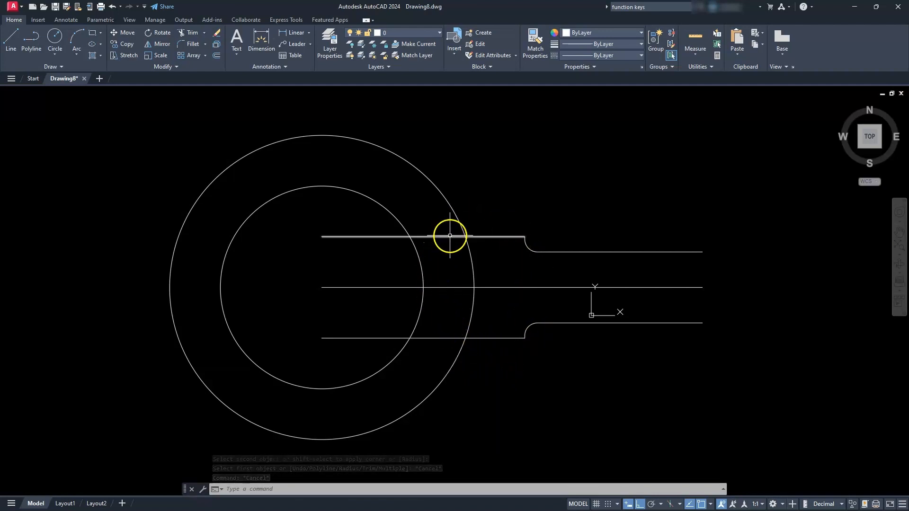
- Draw a vertical line joining the points where the outer circle crosses the upper and lower outer horizontal lines
{"action": "mouse_move", "coordinate": [449, 236]}
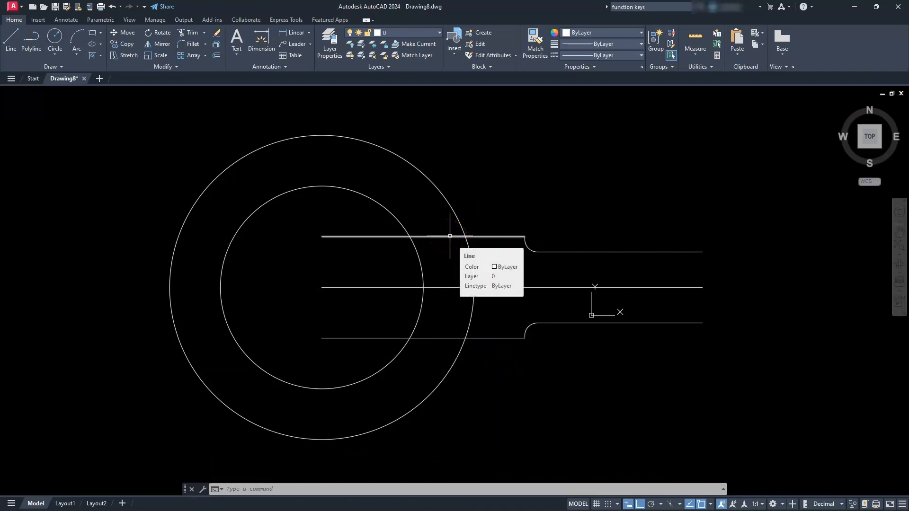
{"action": "type", "text": "l"}
{"action": "key", "text": "Return"}
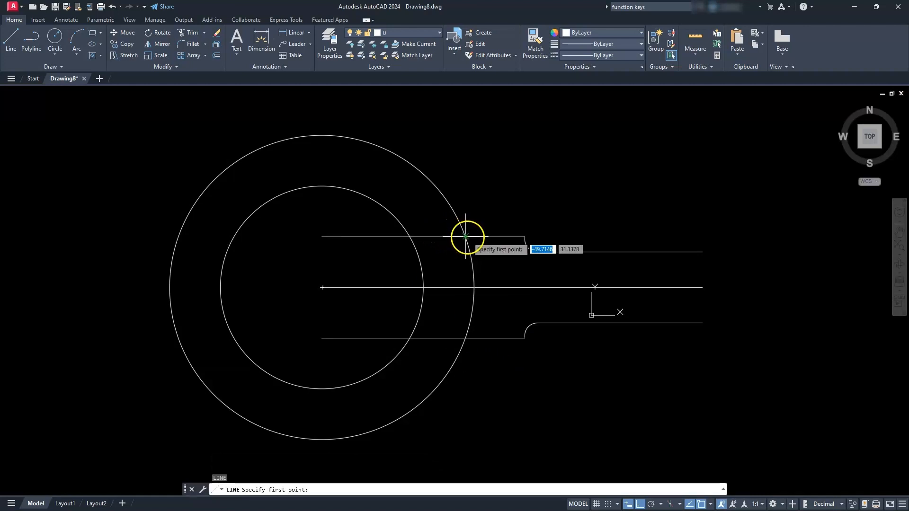
{"action": "left_click", "coordinate": [467, 237]}
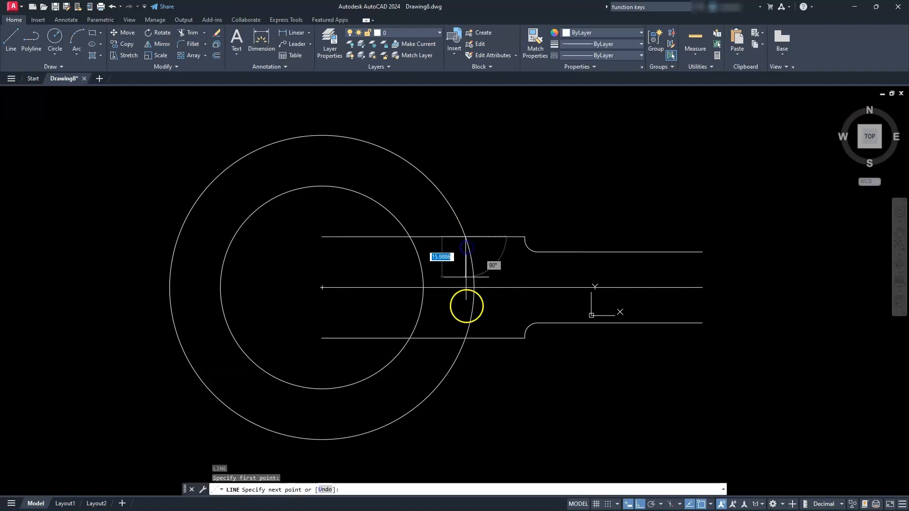
{"action": "left_click", "coordinate": [463, 339]}
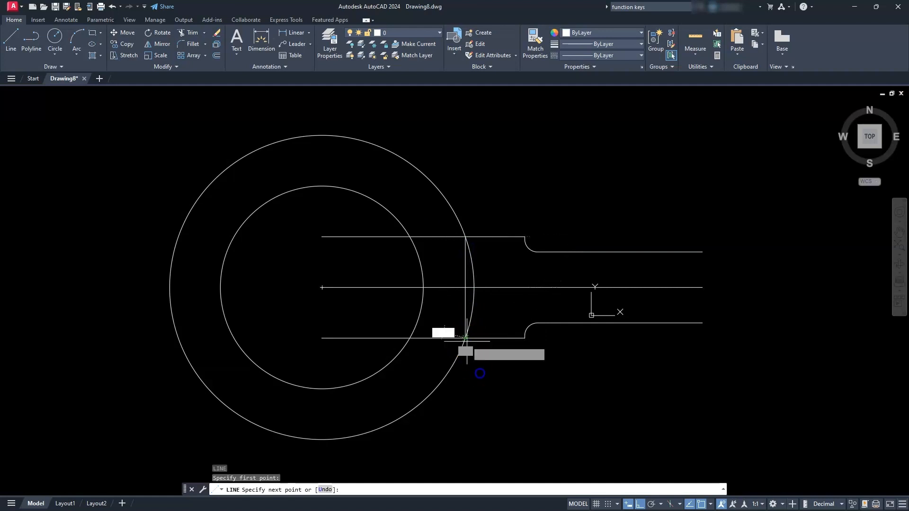
{"action": "key", "text": "Escape"}
{"action": "key", "text": "Escape"}
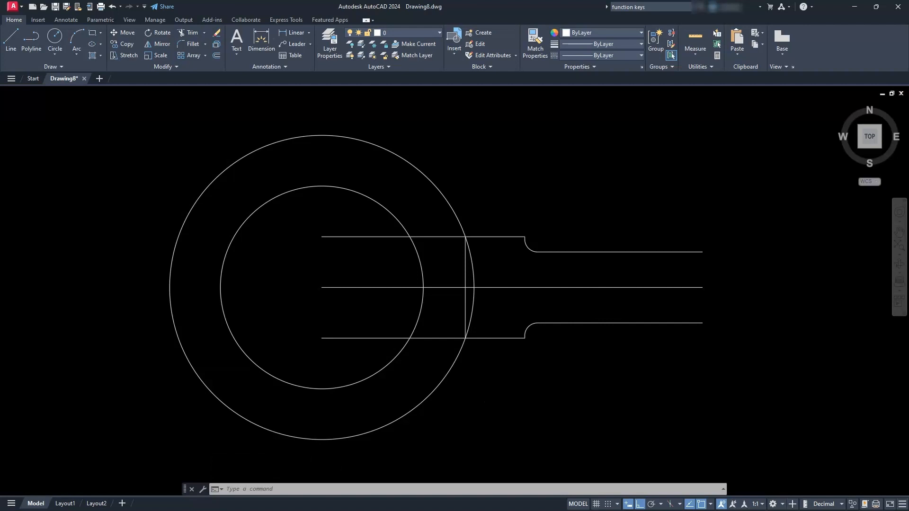
{"action": "scroll", "coordinate": [487, 376], "scroll_direction": "up", "scroll_amount": 1}
{"action": "key", "text": "Escape"}
{"action": "key", "text": "Escape"}
{"action": "key", "text": "Escape"}
{"action": "scroll", "coordinate": [481, 379], "scroll_direction": "down", "scroll_amount": 1}
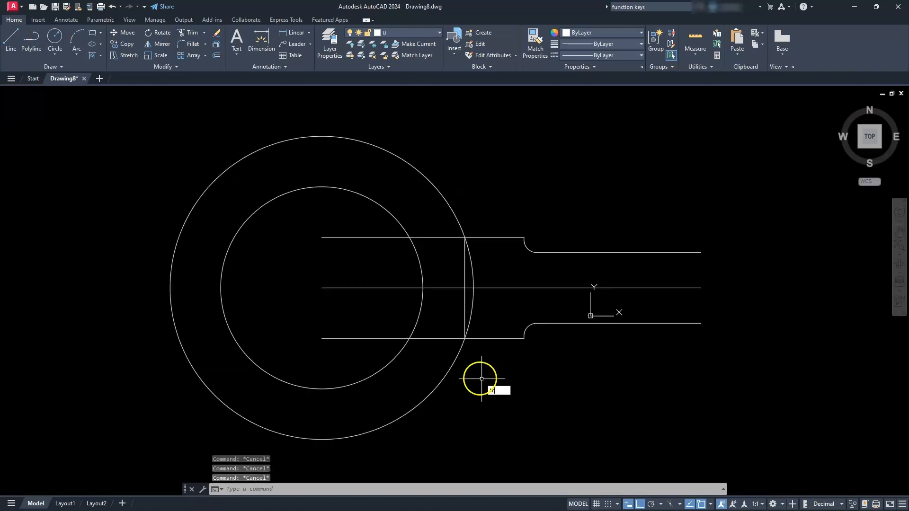
- Trim the upper and lower outer horizontal lines back to the vertical line, removing their portions inside the circles
{"action": "type", "text": "tr"}
{"action": "key", "text": "Return"}
{"action": "left_click", "coordinate": [192, 34]}
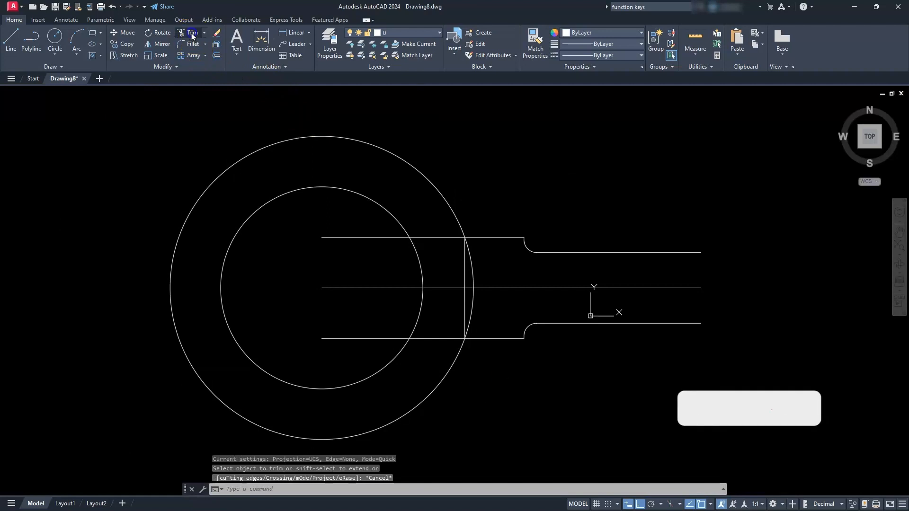
{"action": "left_click", "coordinate": [391, 238]}
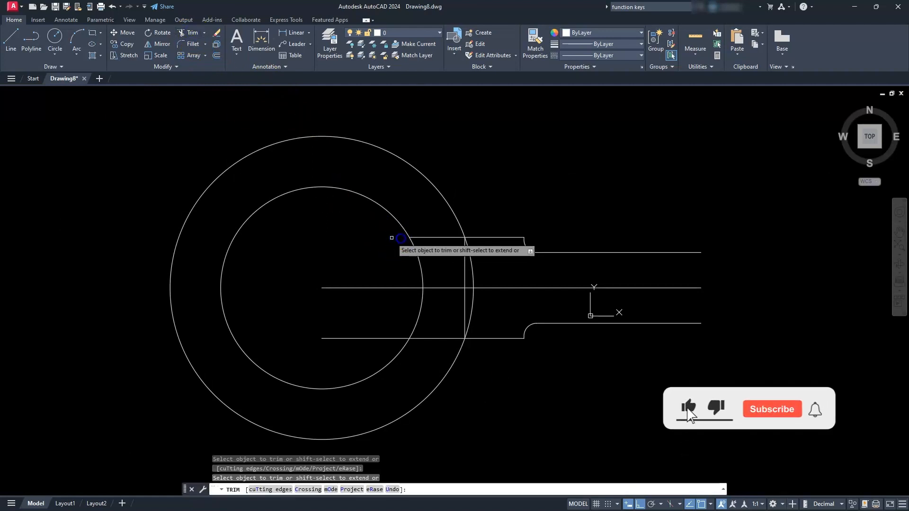
{"action": "left_click", "coordinate": [434, 238]}
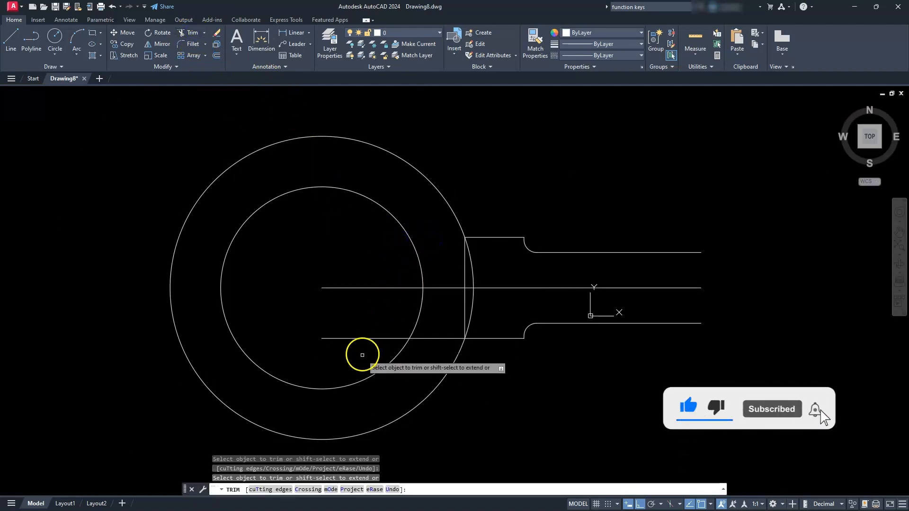
{"action": "left_click", "coordinate": [374, 338]}
{"action": "left_click", "coordinate": [443, 339]}
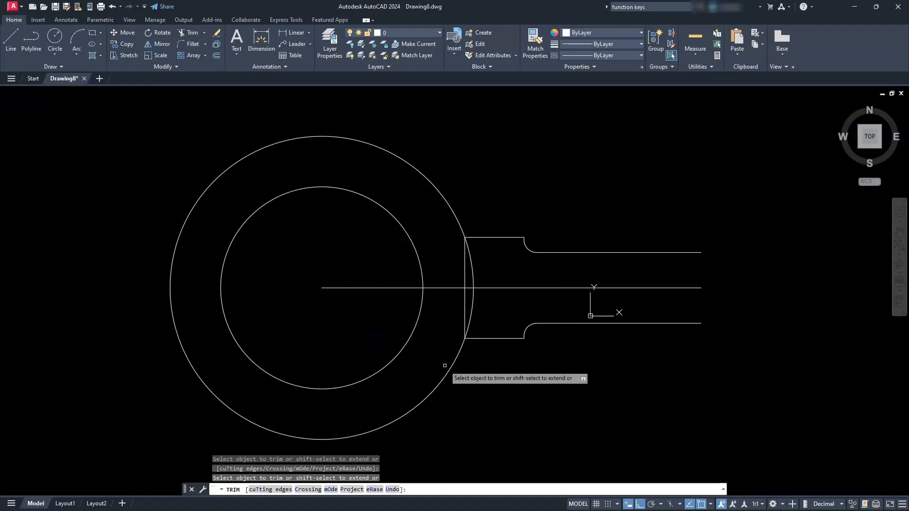
{"action": "key", "text": "Escape"}
- Draw a vertical line between the right endpoints of the lower and upper short lines to close the handle
{"action": "type", "text": "l"}
{"action": "key", "text": "Return"}
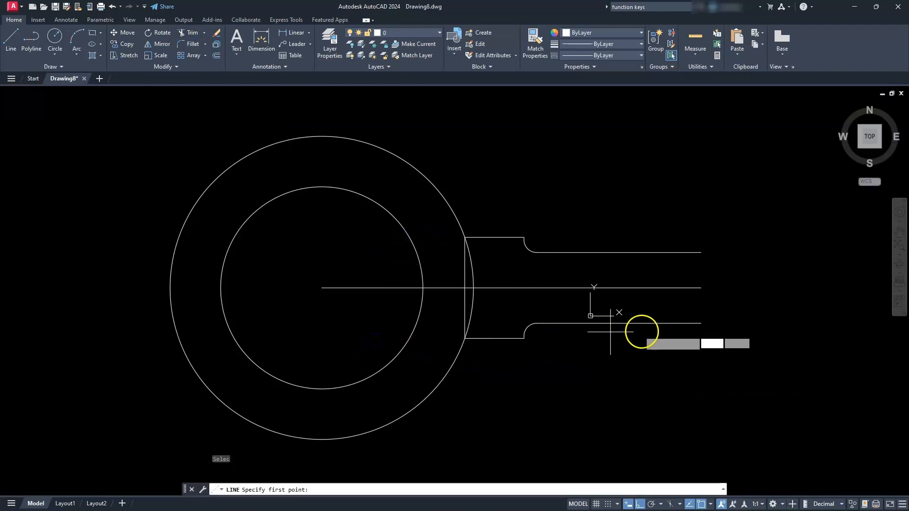
{"action": "left_click", "coordinate": [693, 323]}
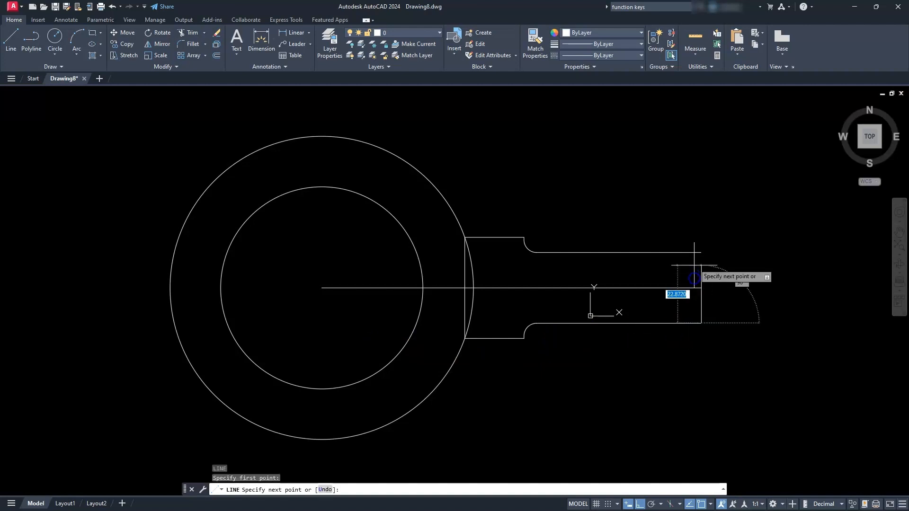
{"action": "left_click", "coordinate": [696, 253]}
{"action": "key", "text": "Escape"}
{"action": "key", "text": "Escape"}
{"action": "key", "text": "Escape"}
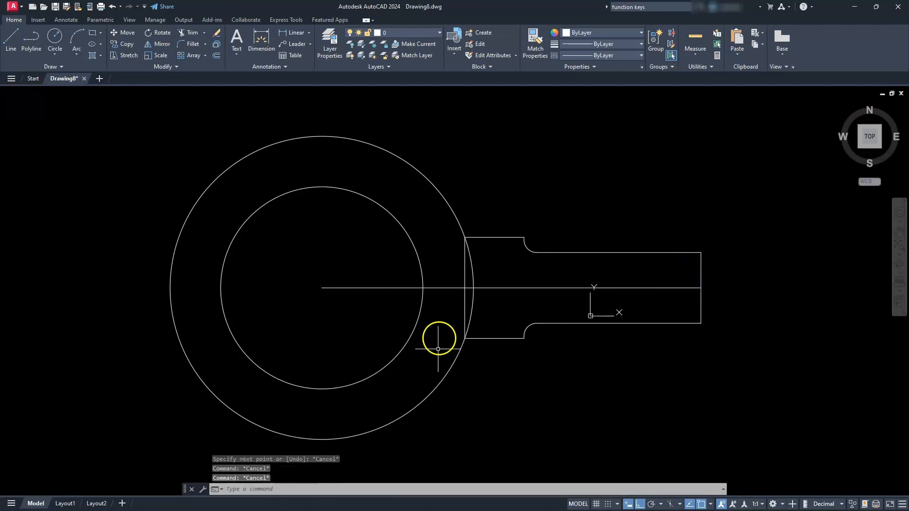
- Draw a vertical line across the handle joining the inner ends of the lower and upper fillets
{"action": "type", "text": "l"}
{"action": "key", "text": "Return"}
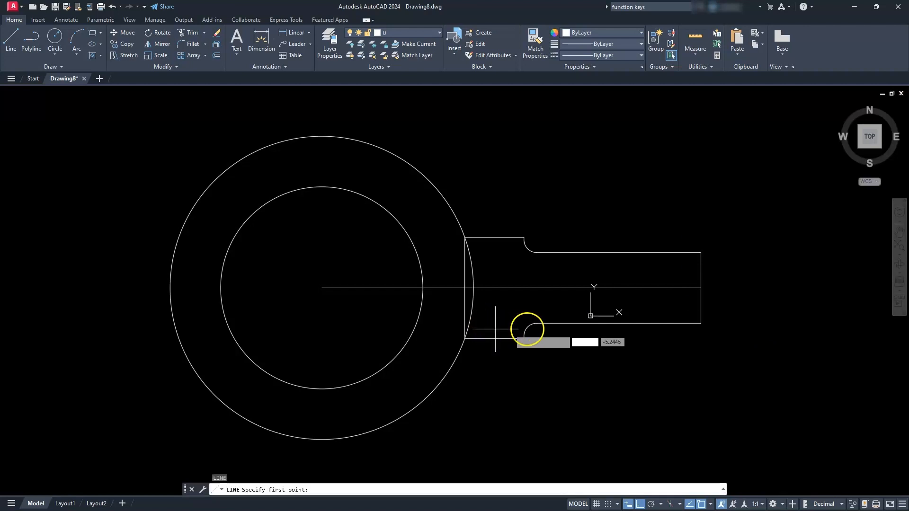
{"action": "left_click", "coordinate": [537, 324]}
{"action": "key", "text": "Escape"}
{"action": "key", "text": "Escape"}
{"action": "key", "text": "Escape"}
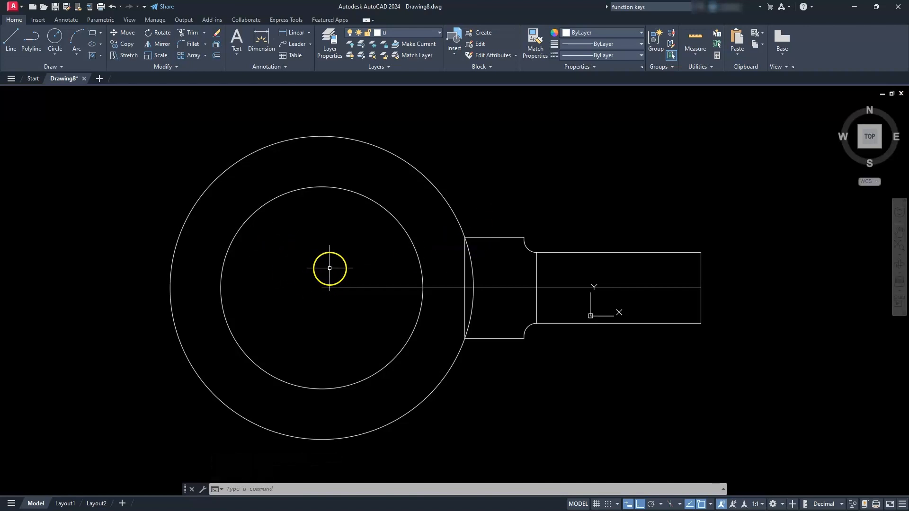
- Draw a 140 long vertical line downward in the empty space left of the circles
{"action": "middle_click_drag", "start_coordinate": [337, 268], "coordinate": [413, 271]}
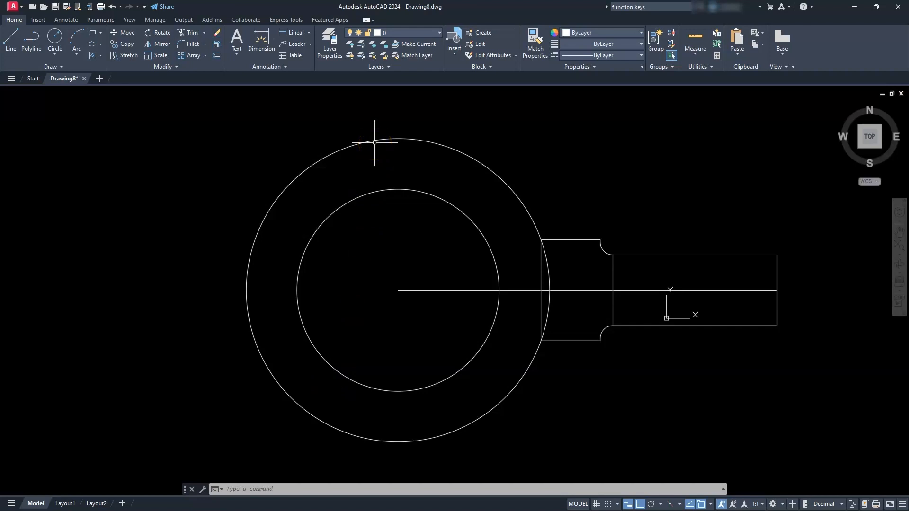
{"action": "left_click", "coordinate": [12, 39]}
{"action": "left_click", "coordinate": [177, 134]}
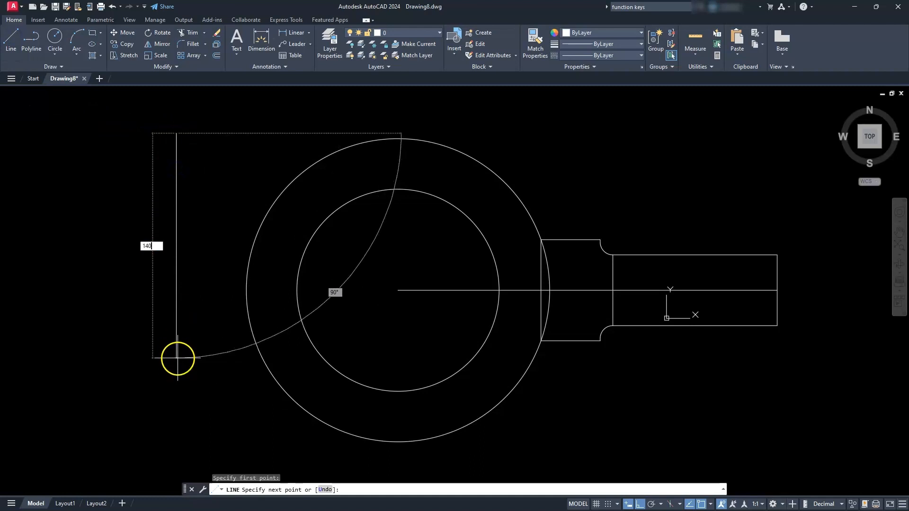
{"action": "key", "text": "Return"}
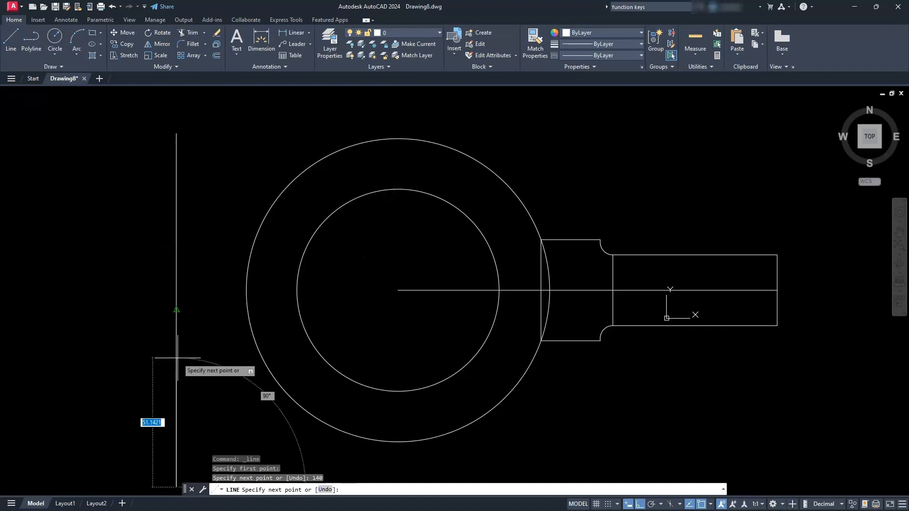
{"action": "key", "text": "Escape"}
{"action": "key", "text": "Escape"}
{"action": "key", "text": "Escape"}
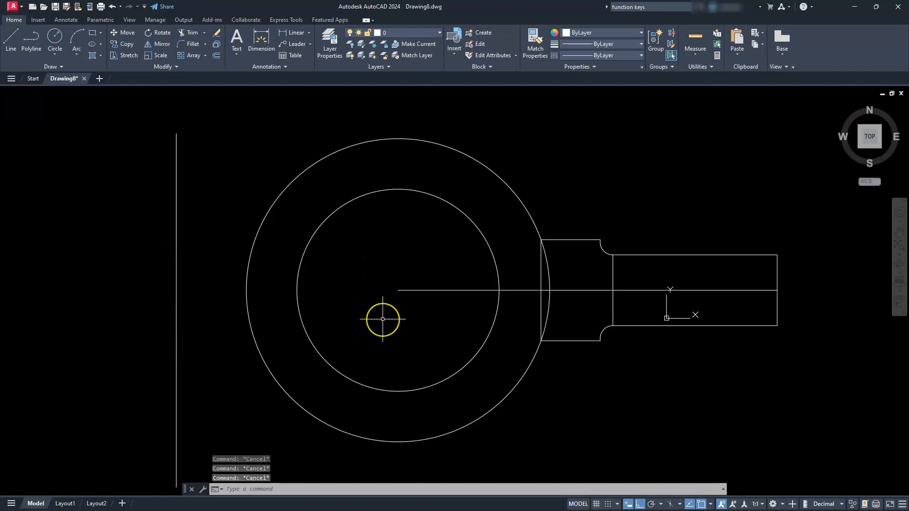
- Move the 140 long vertical line by its midpoint onto the centre of the circles
{"action": "left_click", "coordinate": [177, 338]}
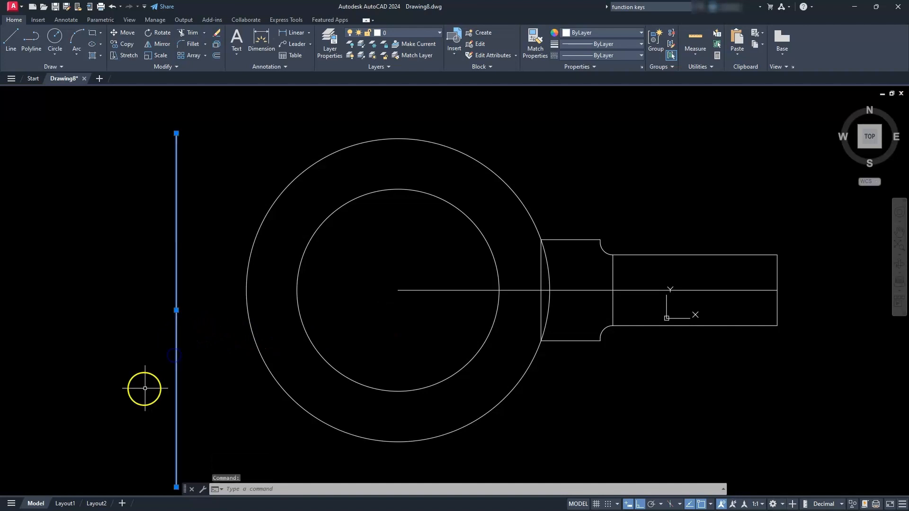
{"action": "left_click", "coordinate": [176, 310]}
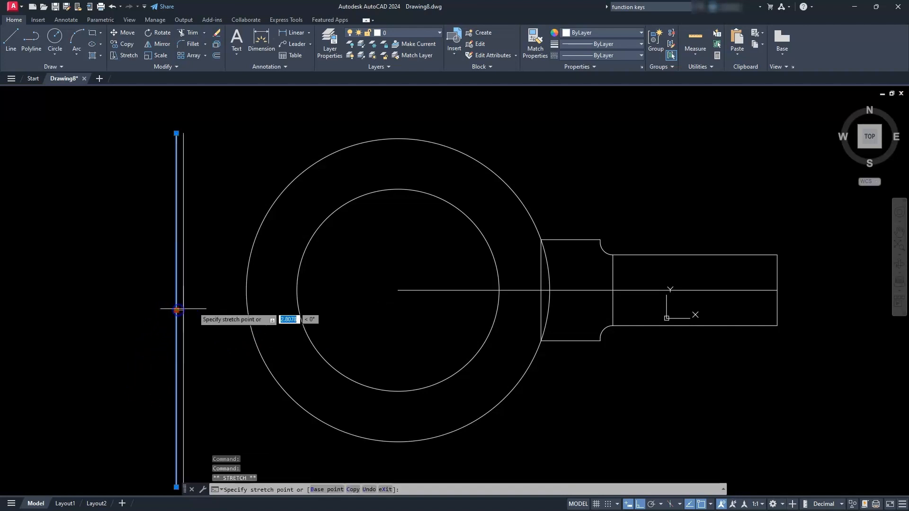
{"action": "left_click", "coordinate": [396, 288]}
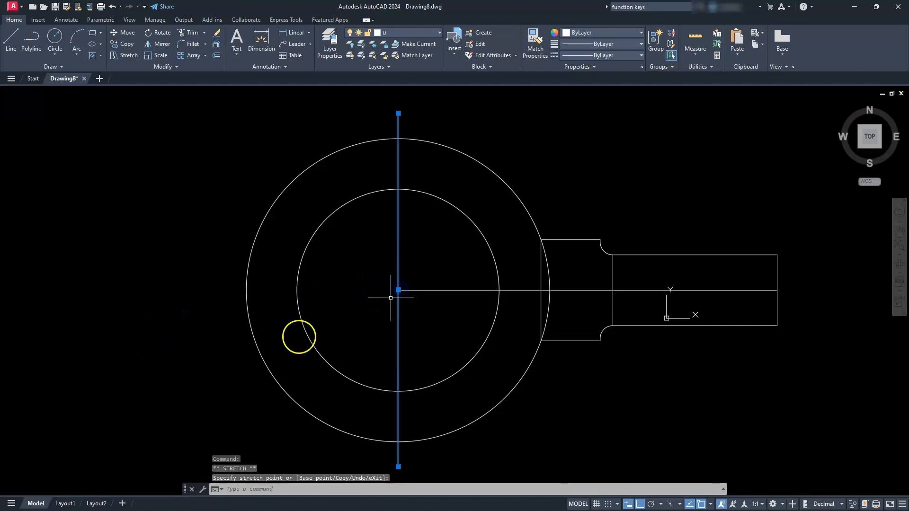
{"action": "key", "text": "Escape"}
{"action": "key", "text": "Escape"}
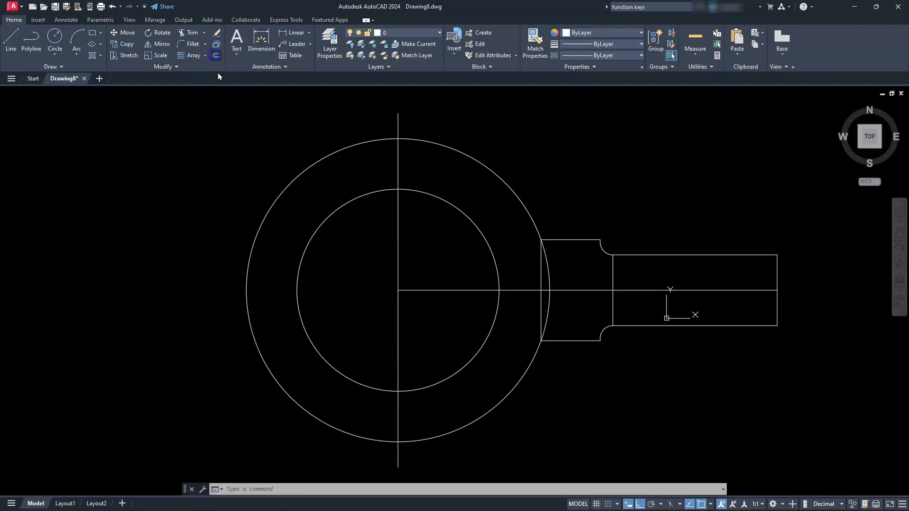
- Offset the vertical line through the circle centre by 35 to both its left and right sides
{"action": "left_click", "coordinate": [216, 56]}
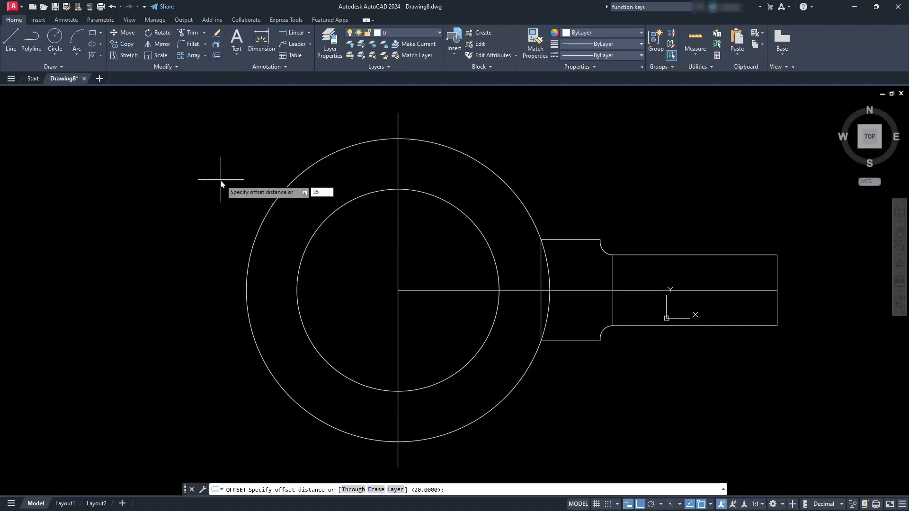
{"action": "type", "text": "35"}
{"action": "key", "text": "Return"}
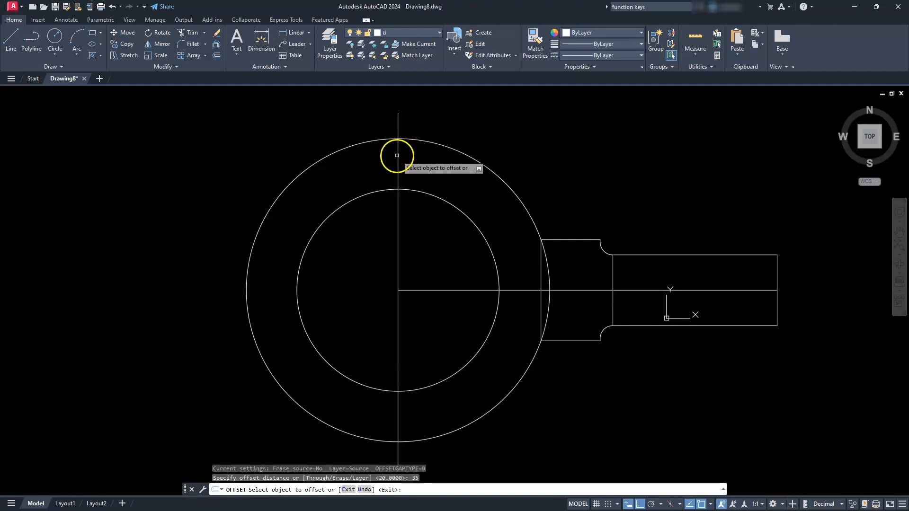
{"action": "left_click", "coordinate": [397, 155]}
{"action": "left_click", "coordinate": [358, 168]}
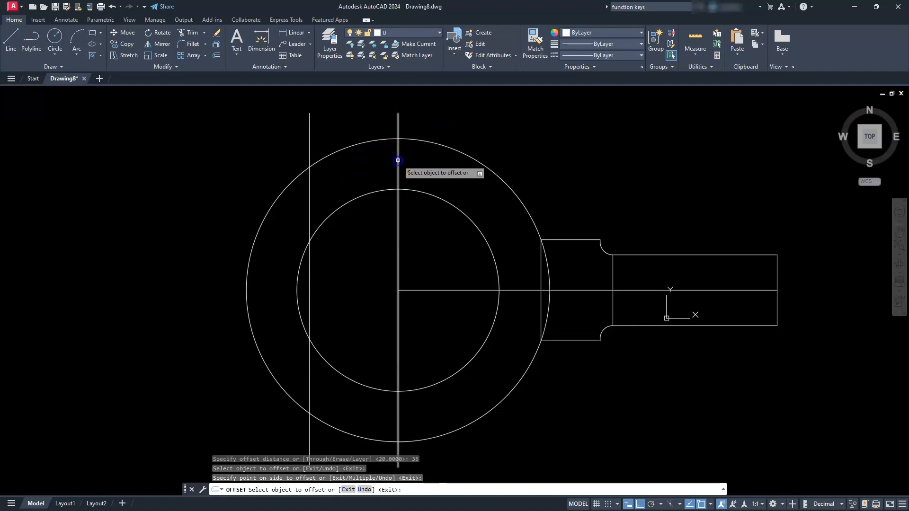
{"action": "left_click", "coordinate": [397, 152]}
{"action": "left_click", "coordinate": [440, 158]}
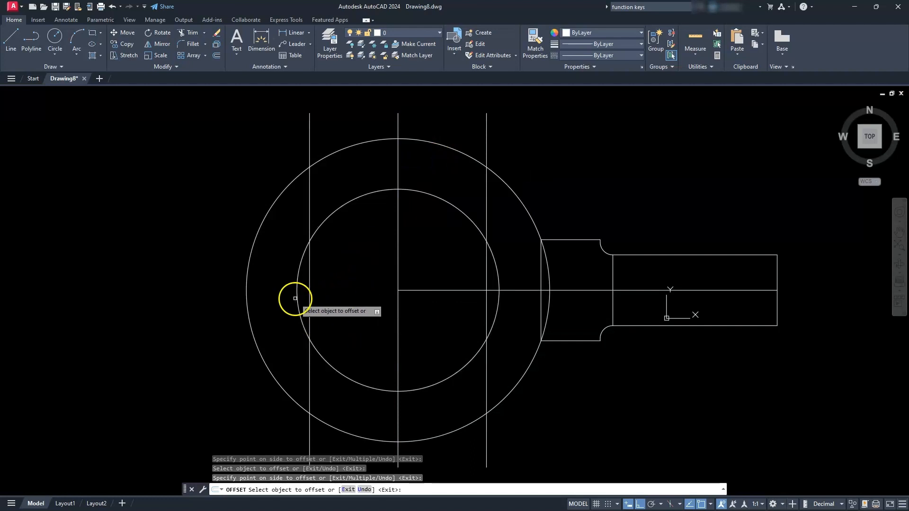
{"action": "key", "text": "Escape"}
{"action": "key", "text": "Escape"}
{"action": "key", "text": "Escape"}
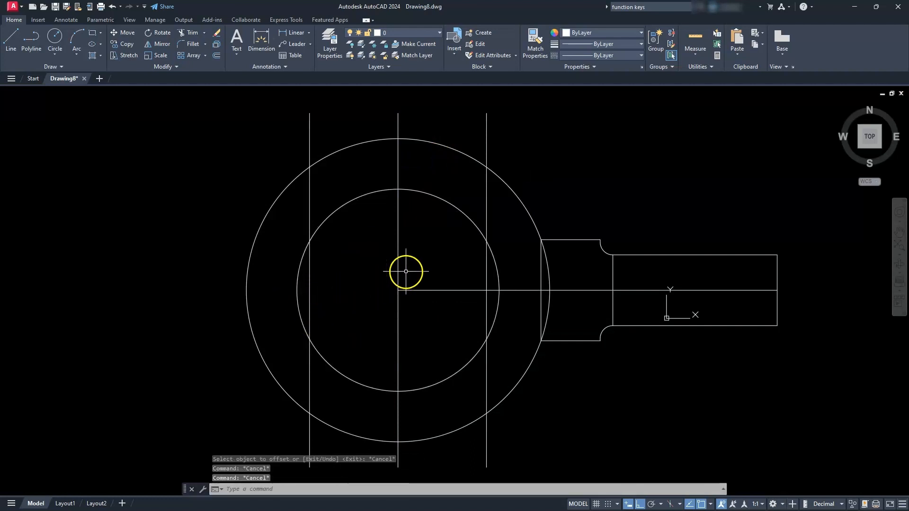
- Move the three long vertical lines together 50 to the left
{"action": "left_click", "coordinate": [495, 119]}
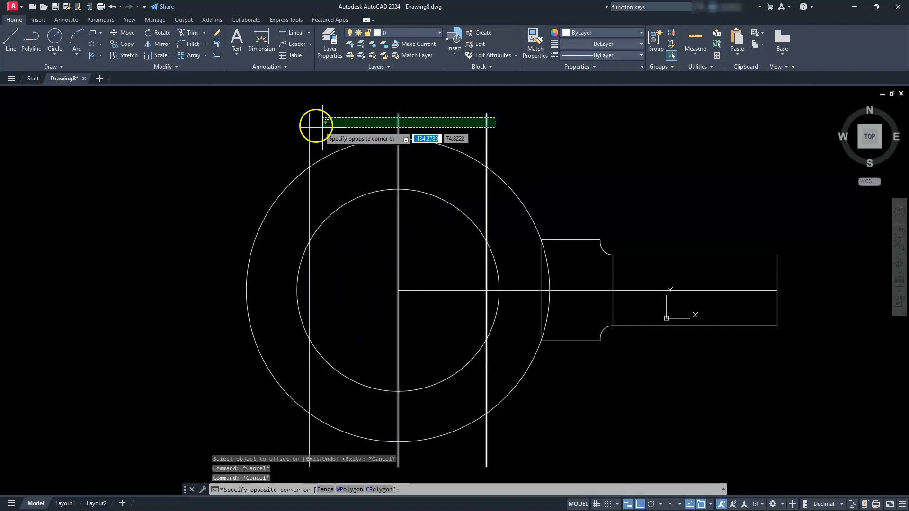
{"action": "left_click", "coordinate": [287, 128]}
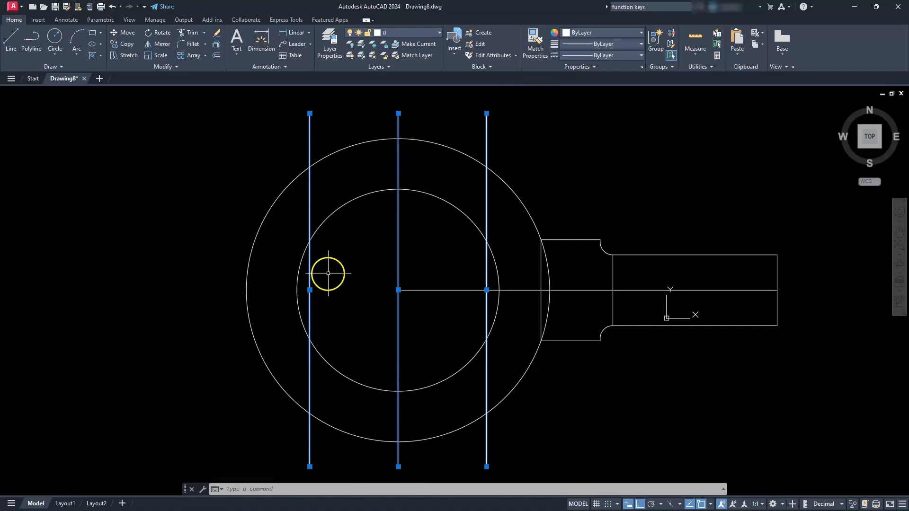
{"action": "left_click", "coordinate": [310, 290]}
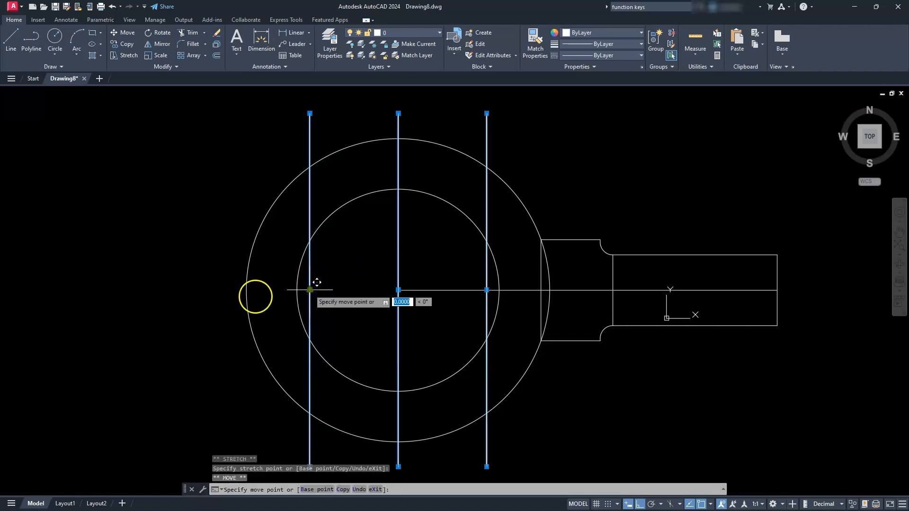
{"action": "key", "text": "space"}
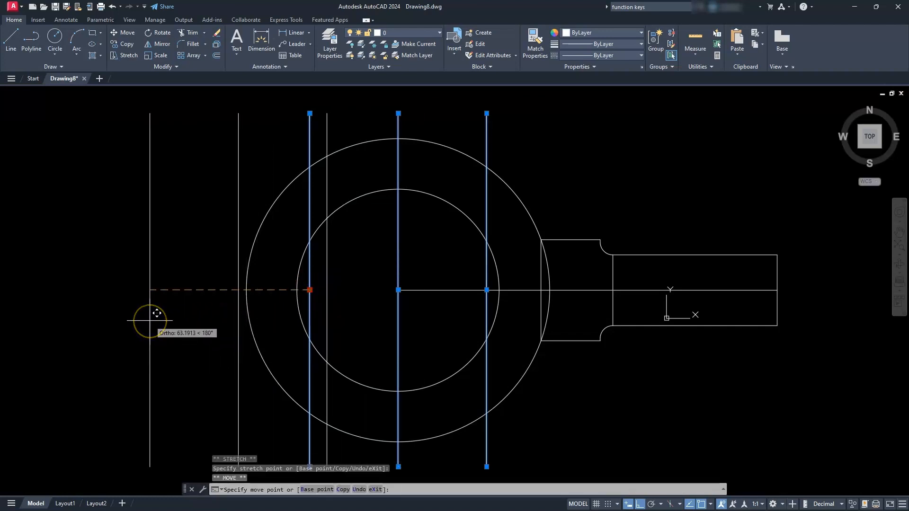
{"action": "type", "text": "50"}
{"action": "key", "text": "Return"}
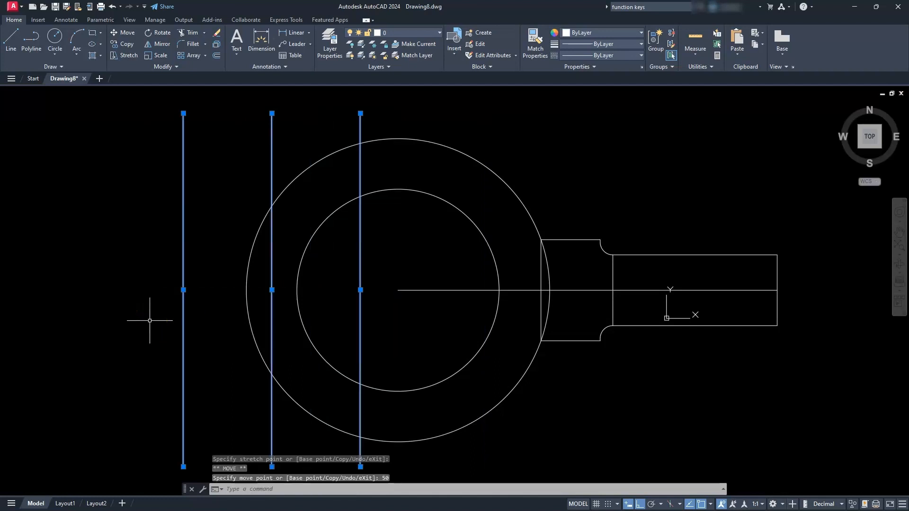
{"action": "scroll", "coordinate": [150, 321], "scroll_direction": "up", "scroll_amount": 3}
{"action": "scroll", "coordinate": [156, 320], "scroll_direction": "down", "scroll_amount": 6}
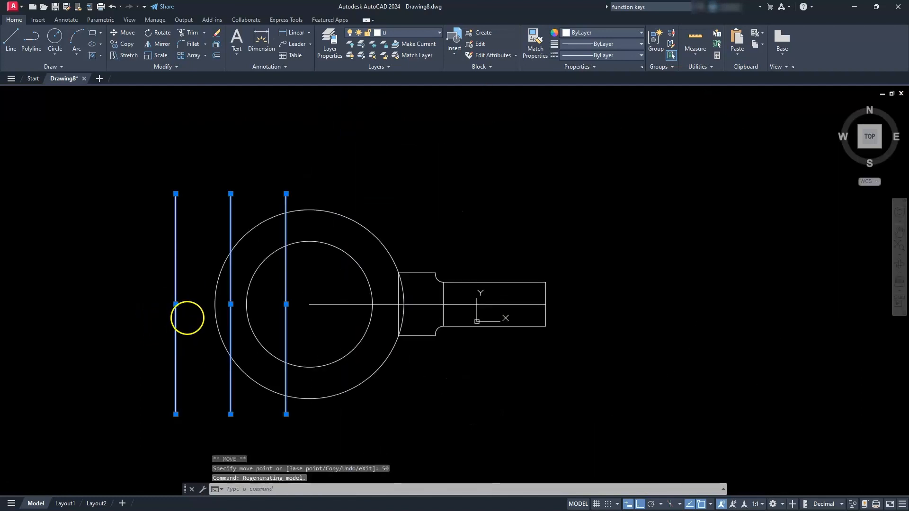
{"action": "key", "text": "Escape"}
{"action": "key", "text": "Escape"}
{"action": "key", "text": "Escape"}
- Draw a horizontal line from the outer circle's top quadrant left to the middle one of the three vertical lines
{"action": "middle_click_drag", "start_coordinate": [220, 226], "coordinate": [308, 222]}
{"action": "scroll", "coordinate": [308, 224], "scroll_direction": "up", "scroll_amount": 2}
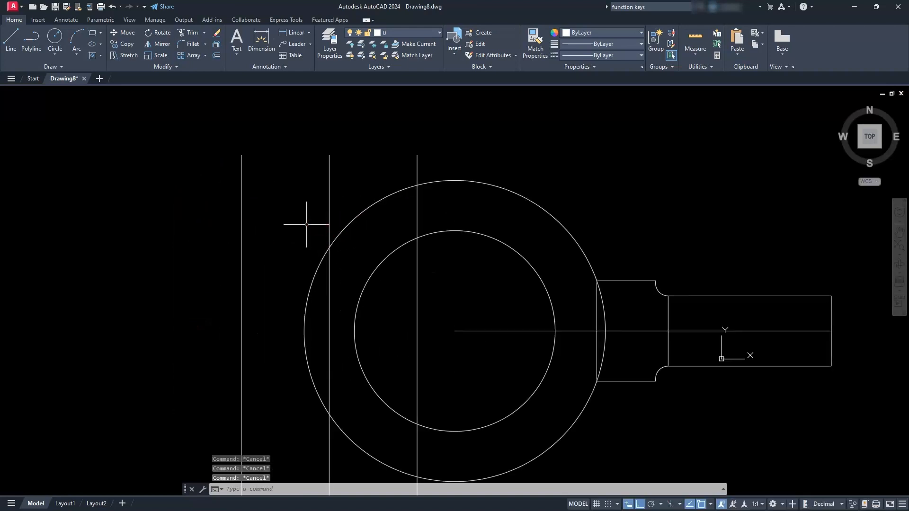
{"action": "type", "text": "l"}
{"action": "key", "text": "Return"}
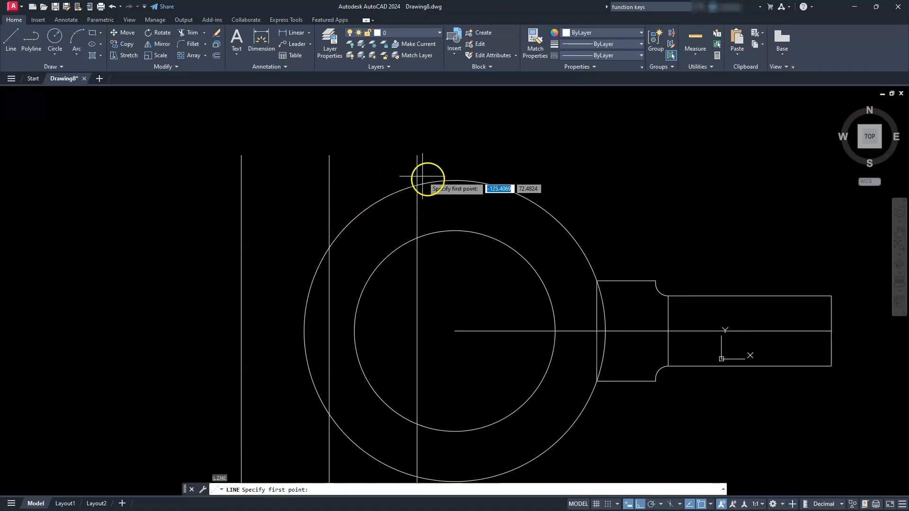
{"action": "left_click", "coordinate": [448, 180]}
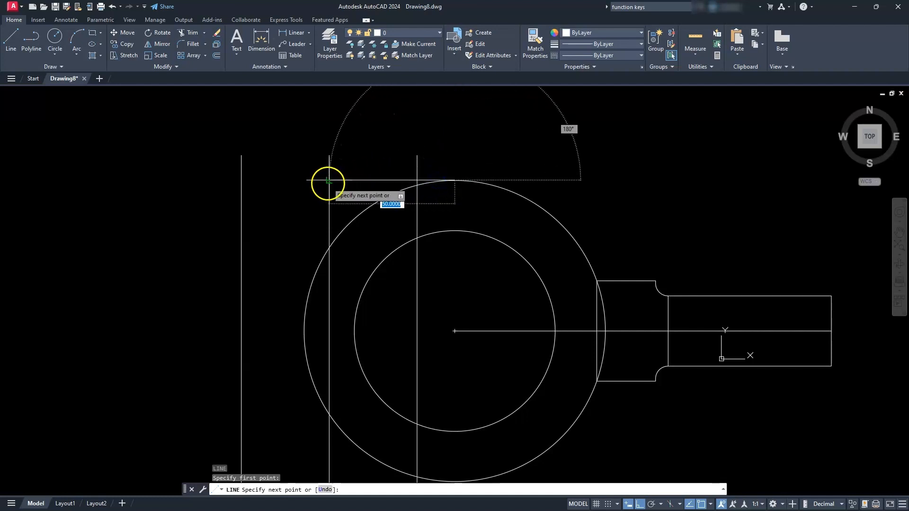
{"action": "key", "text": "Escape"}
{"action": "key", "text": "Escape"}
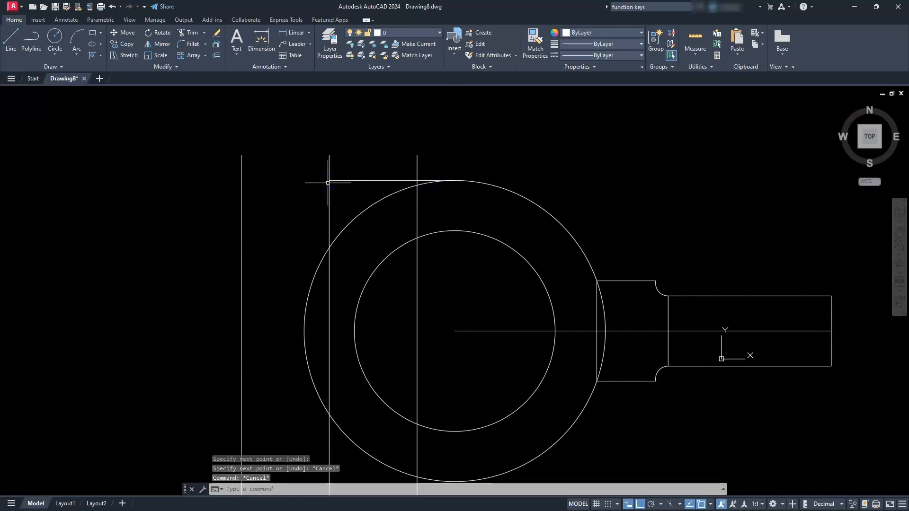
{"action": "key", "text": "Escape"}
{"action": "key", "text": "Escape"}
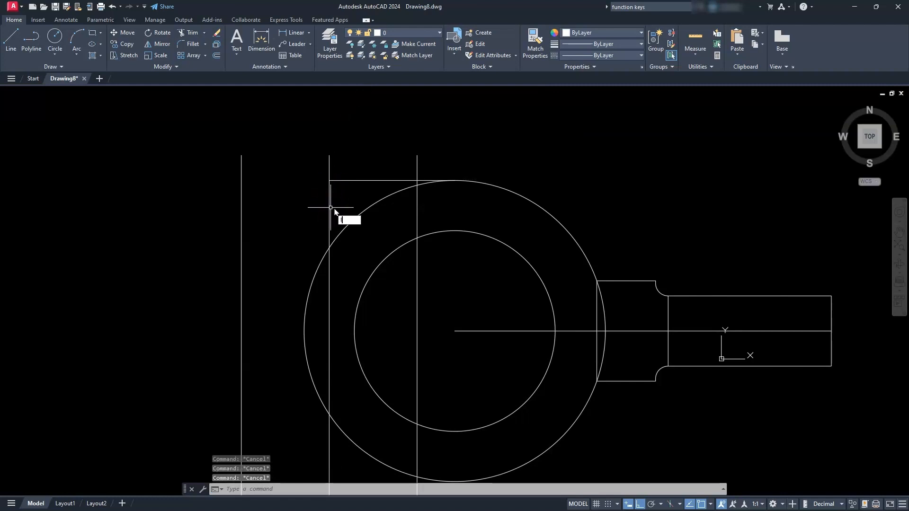
- Draw a horizontal line from the inner circle's top quadrant left to the same middle vertical line
{"action": "key", "text": "Return"}
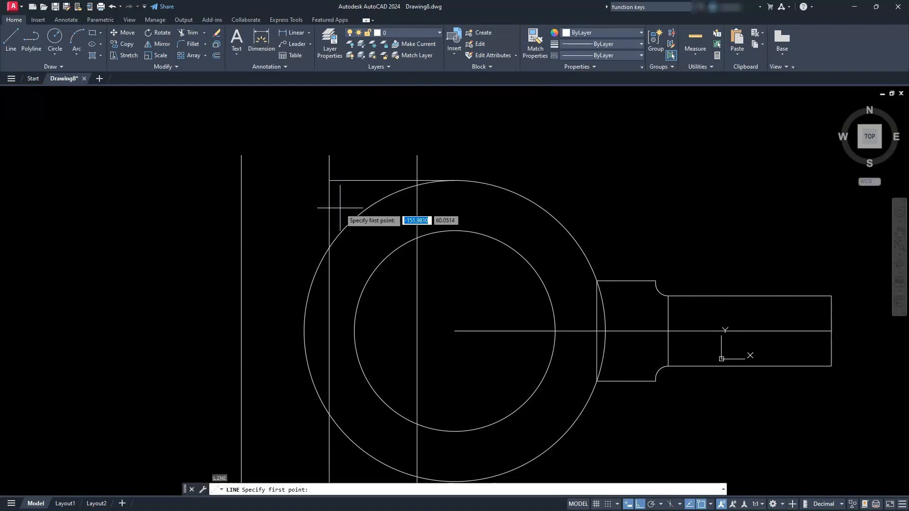
{"action": "left_click", "coordinate": [456, 231]}
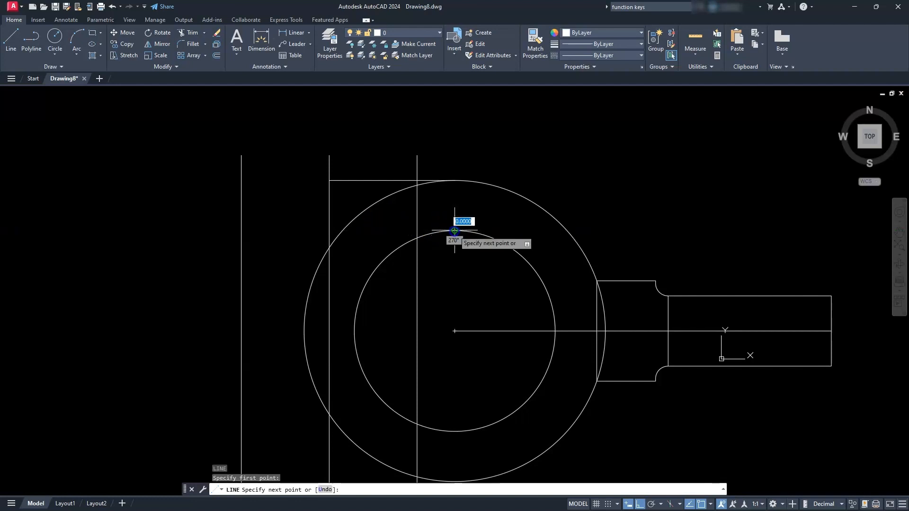
{"action": "left_click", "coordinate": [330, 226]}
{"action": "key", "text": "Escape"}
{"action": "key", "text": "Escape"}
{"action": "key", "text": "Escape"}
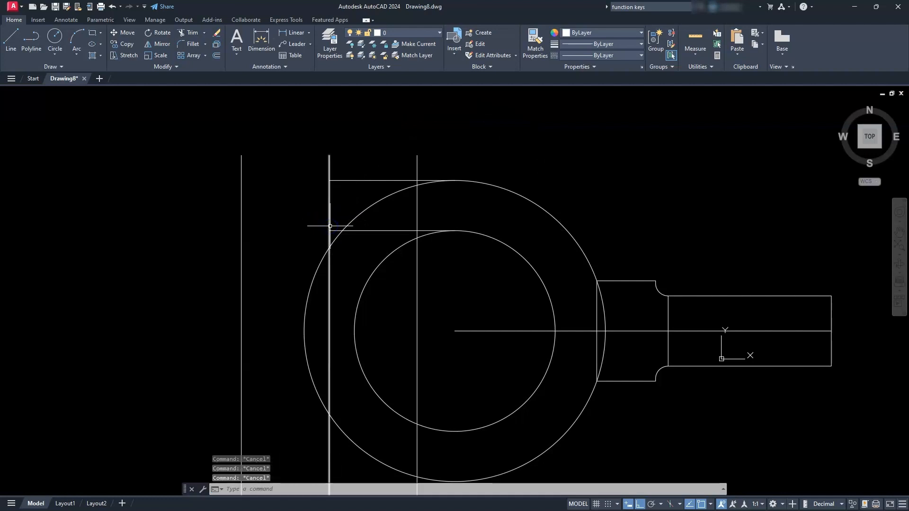
- Mirror the two horizontal lines at the circles' top quadrants about the horizontal centreline, keeping the originals
{"action": "middle_click_drag", "start_coordinate": [391, 379], "coordinate": [392, 360]}
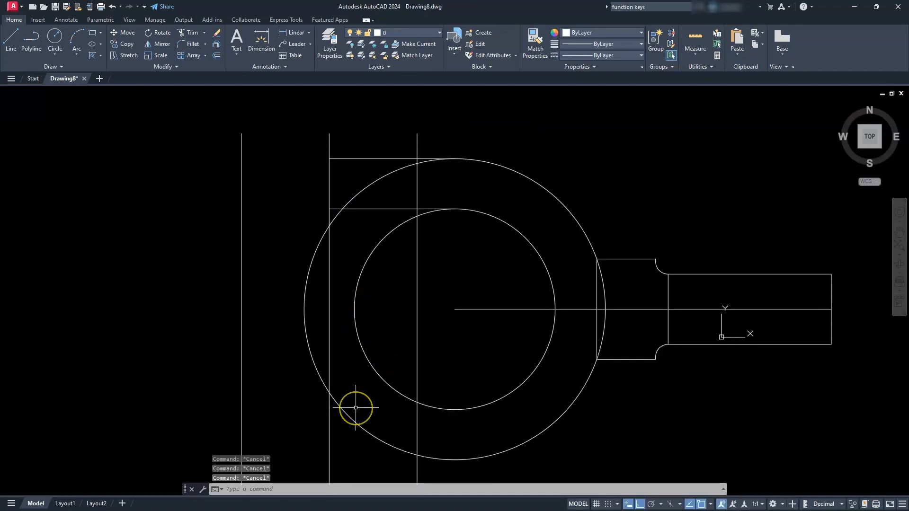
{"action": "left_click", "coordinate": [160, 44]}
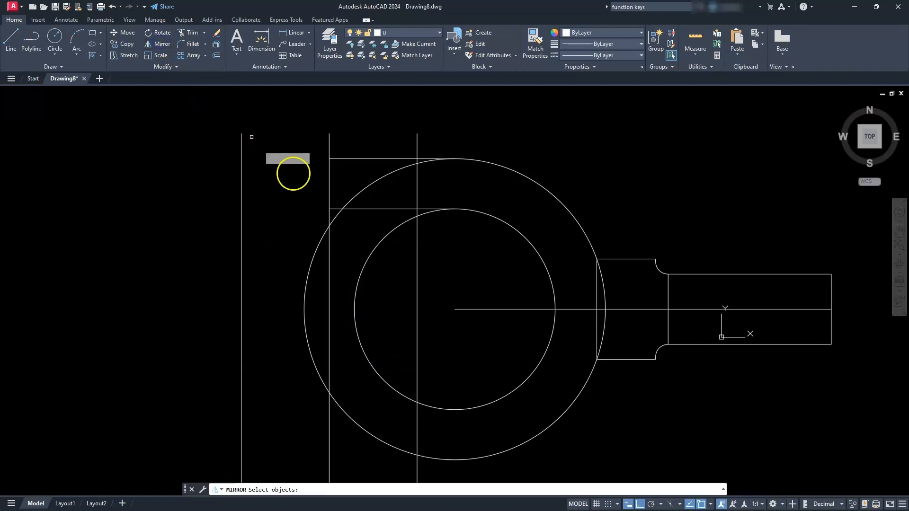
{"action": "left_click", "coordinate": [378, 209]}
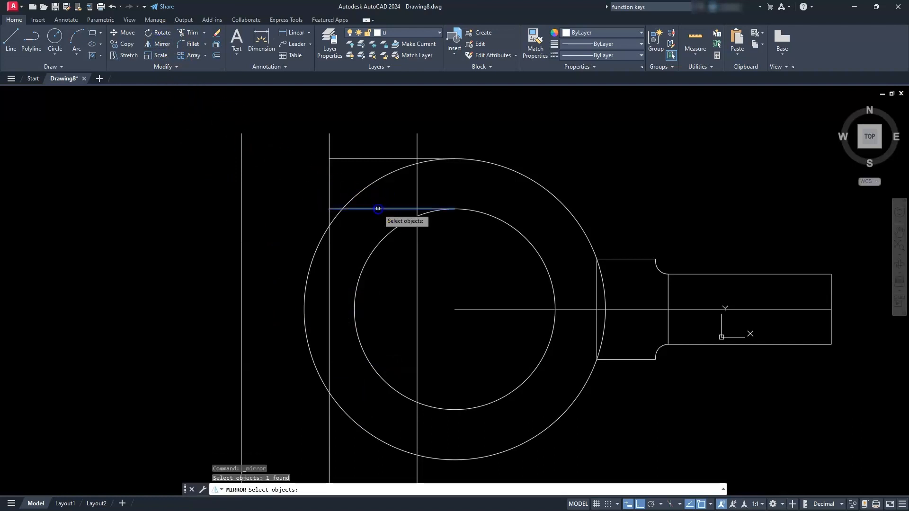
{"action": "left_click", "coordinate": [360, 158]}
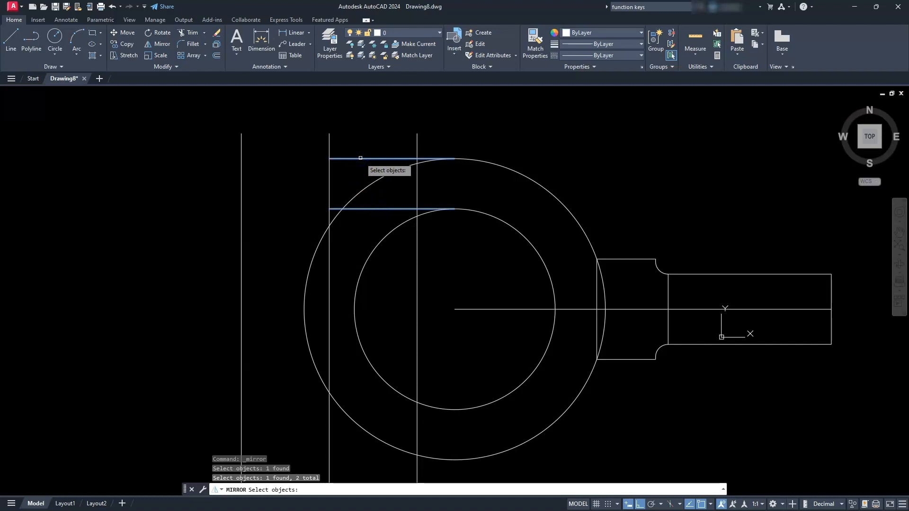
{"action": "key", "text": "Return"}
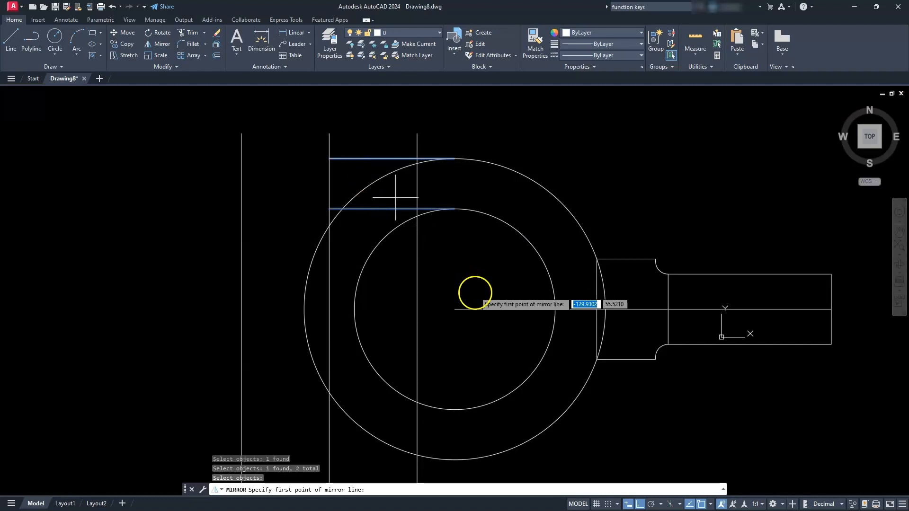
{"action": "left_click", "coordinate": [457, 308]}
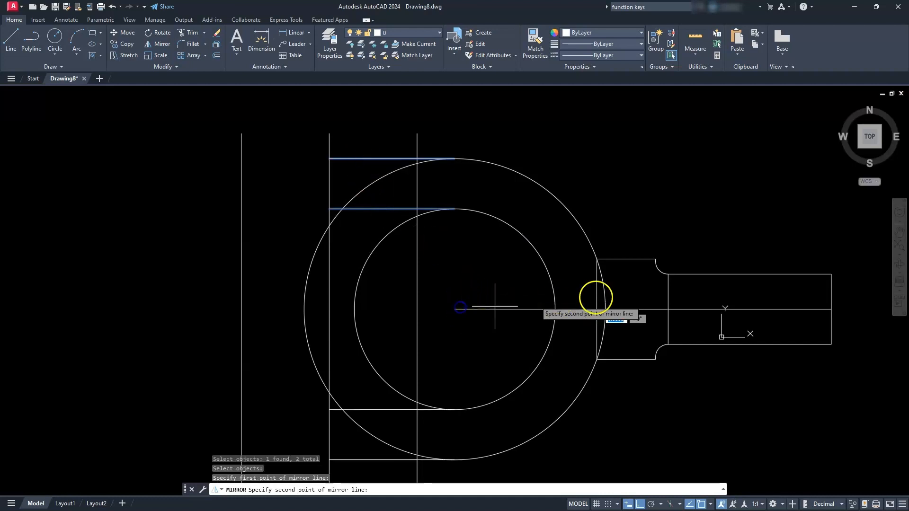
{"action": "left_click", "coordinate": [812, 310]}
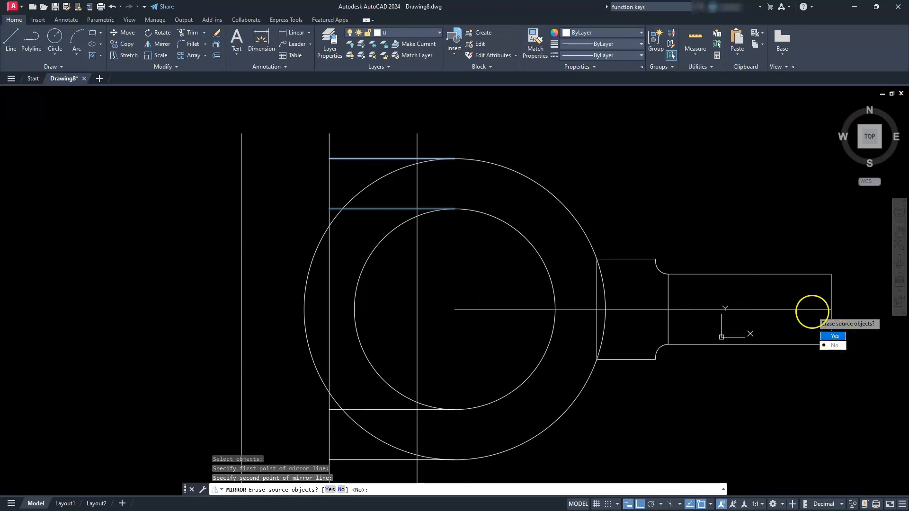
{"action": "key", "text": "Return"}
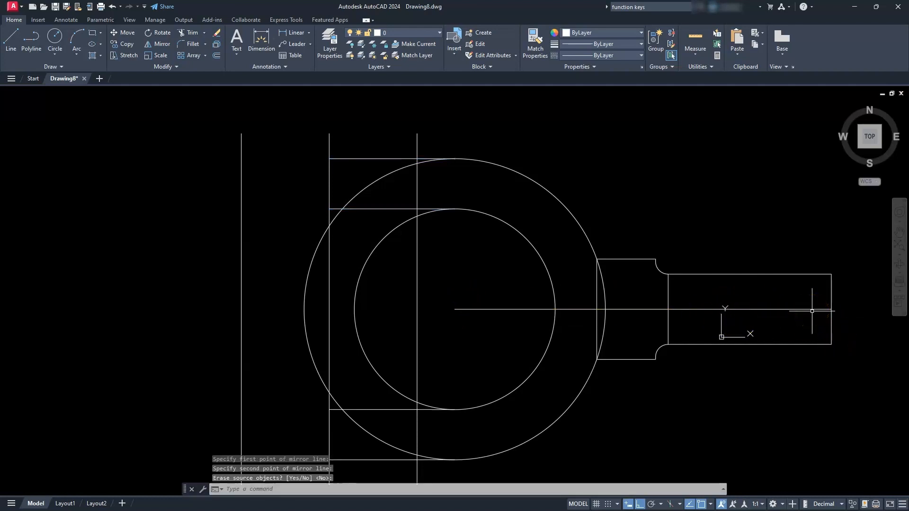
- Draw a horizontal line joining the lower ends of the three long vertical lines
{"action": "left_click", "coordinate": [548, 307]}
{"action": "scroll", "coordinate": [362, 228], "scroll_direction": "down", "scroll_amount": 2}
{"action": "middle_click_drag", "start_coordinate": [360, 231], "coordinate": [426, 204]}
{"action": "scroll", "coordinate": [391, 212], "scroll_direction": "up", "scroll_amount": 2}
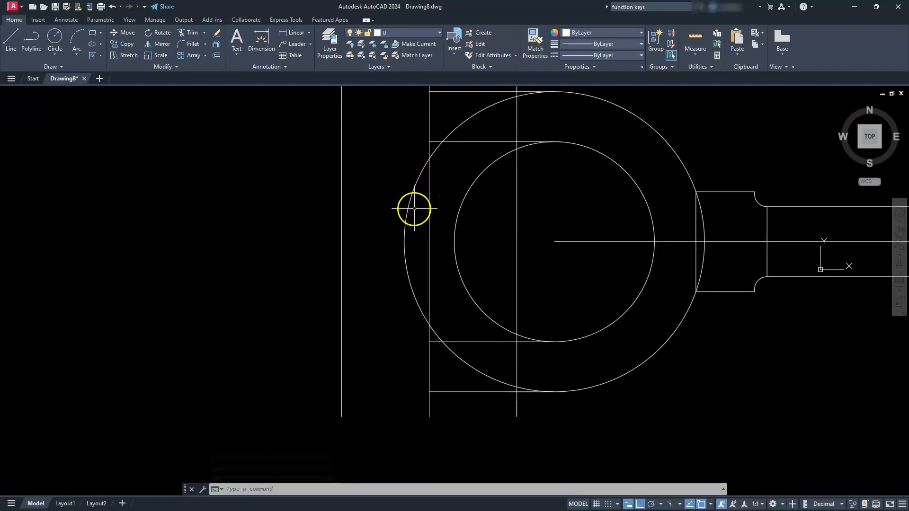
{"action": "key", "text": "Escape"}
{"action": "key", "text": "Escape"}
{"action": "key", "text": "Escape"}
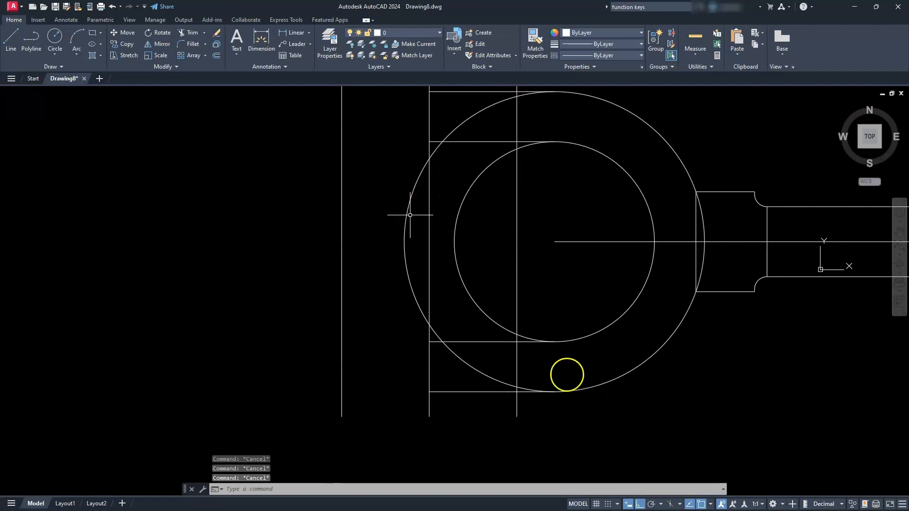
{"action": "type", "text": "l"}
{"action": "key", "text": "Return"}
{"action": "left_click", "coordinate": [517, 417]}
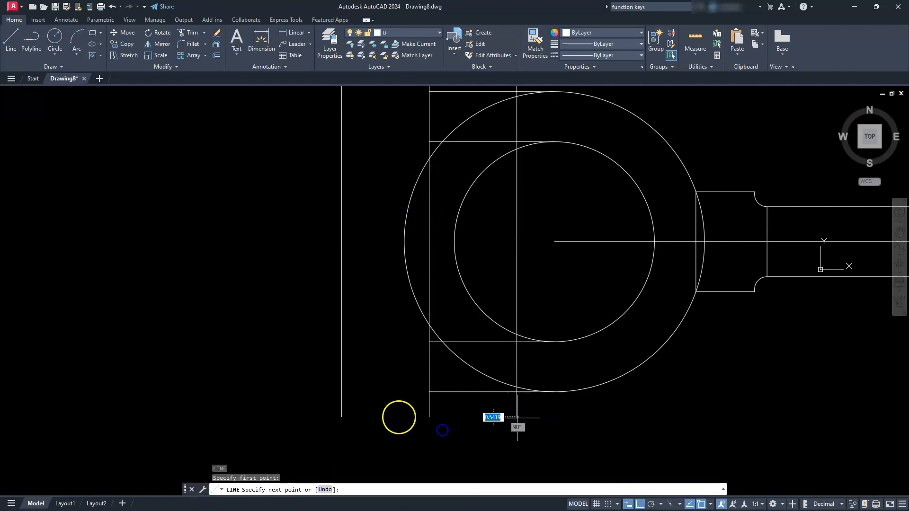
{"action": "left_click", "coordinate": [341, 417]}
{"action": "key", "text": "Escape"}
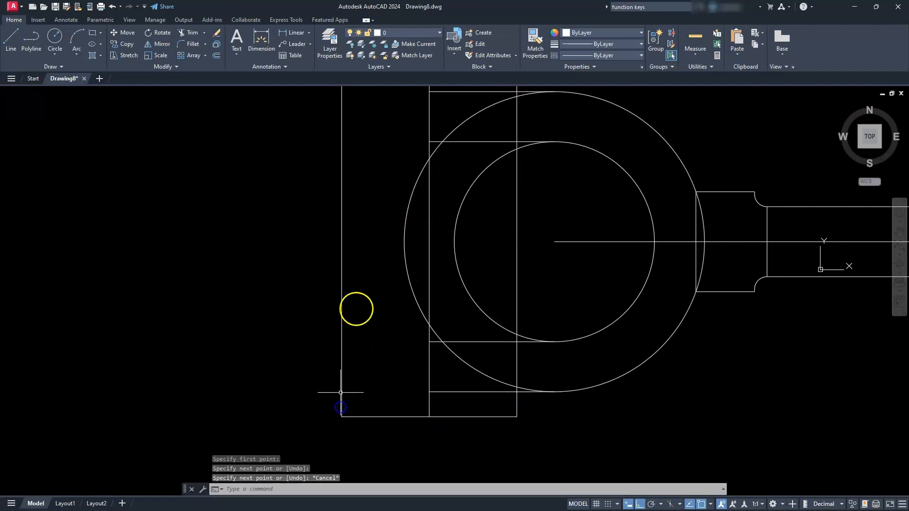
- Draw a horizontal line joining the upper ends of the three long vertical lines
{"action": "middle_click_drag", "start_coordinate": [356, 309], "coordinate": [386, 382]}
{"action": "type", "text": "l"}
{"action": "key", "text": "Return"}
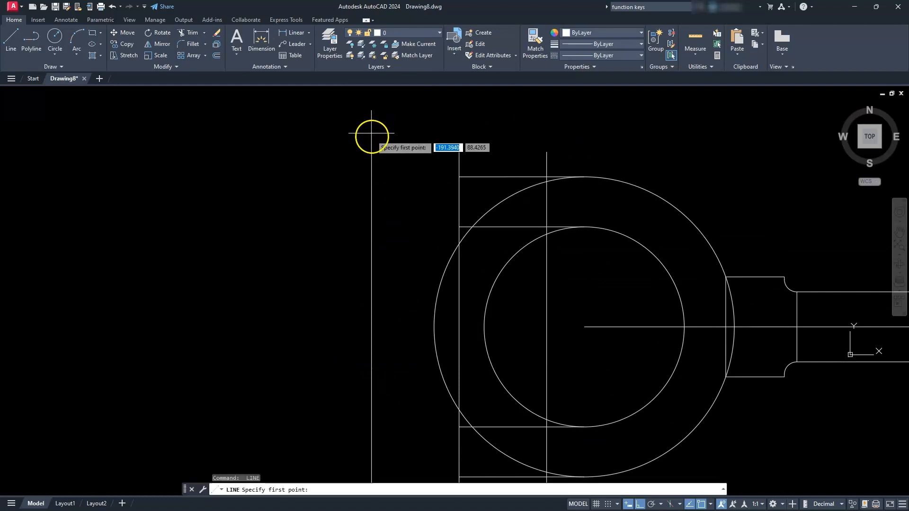
{"action": "left_click", "coordinate": [371, 151]}
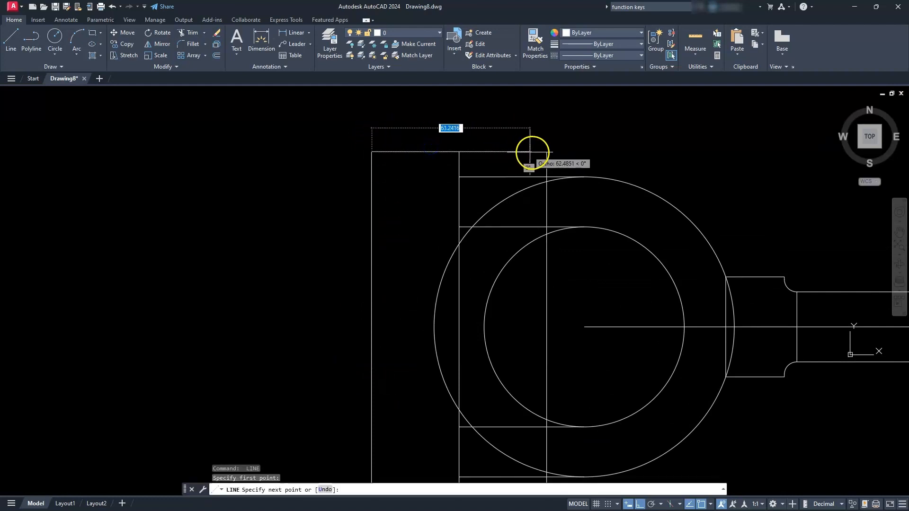
{"action": "left_click", "coordinate": [546, 152]}
{"action": "key", "text": "Escape"}
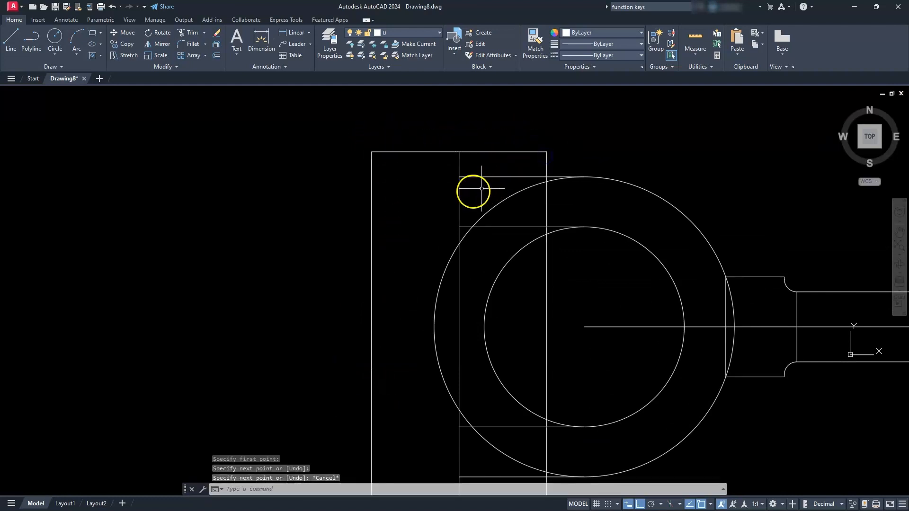
{"action": "key", "text": "Escape"}
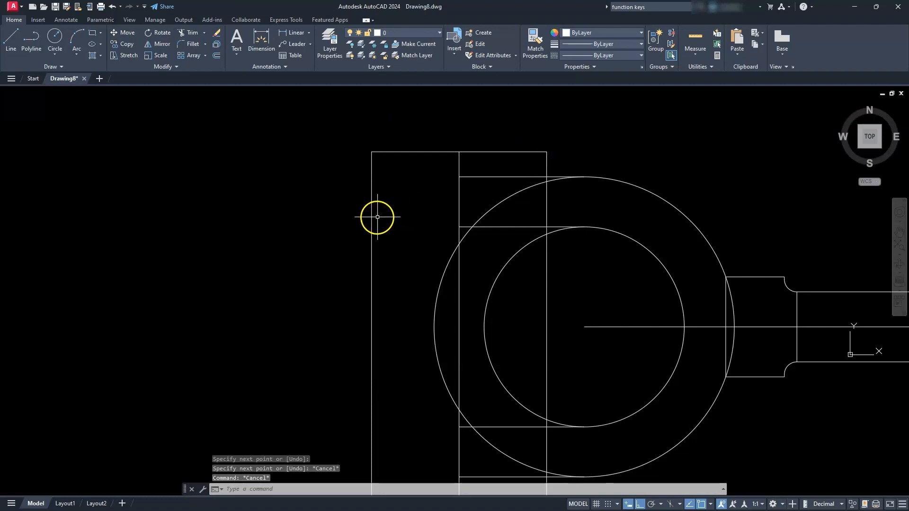
- Draw a rectangle from the left end of the lower inner horizontal line to the frame's lower-left corner
{"action": "middle_click_drag", "start_coordinate": [377, 218], "coordinate": [370, 187]}
{"action": "scroll", "coordinate": [368, 188], "scroll_direction": "down", "scroll_amount": 2}
{"action": "middle_click_drag", "start_coordinate": [453, 236], "coordinate": [430, 239]}
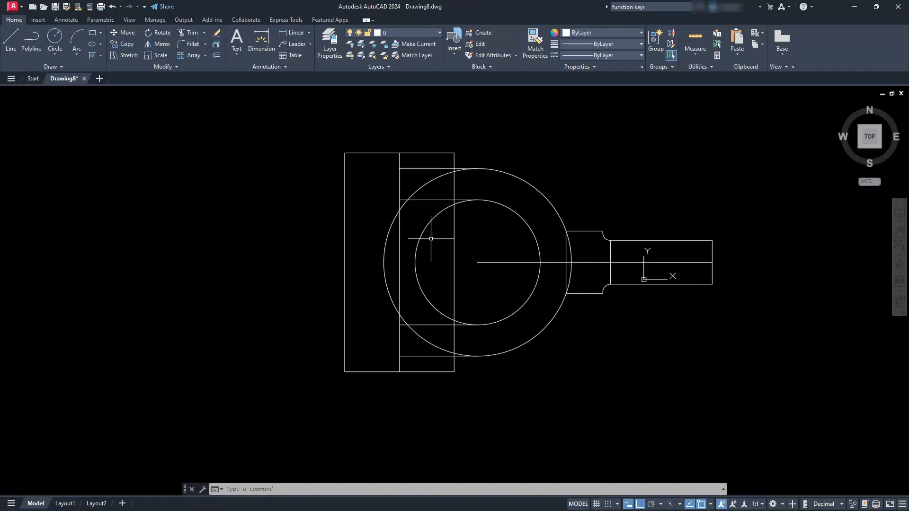
{"action": "middle_click_drag", "start_coordinate": [431, 240], "coordinate": [473, 218]}
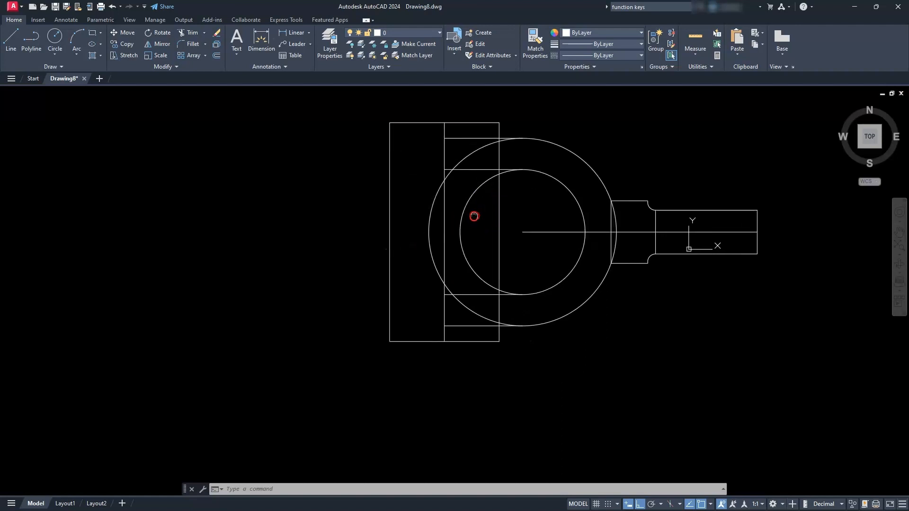
{"action": "scroll", "coordinate": [424, 281], "scroll_direction": "up", "scroll_amount": 4}
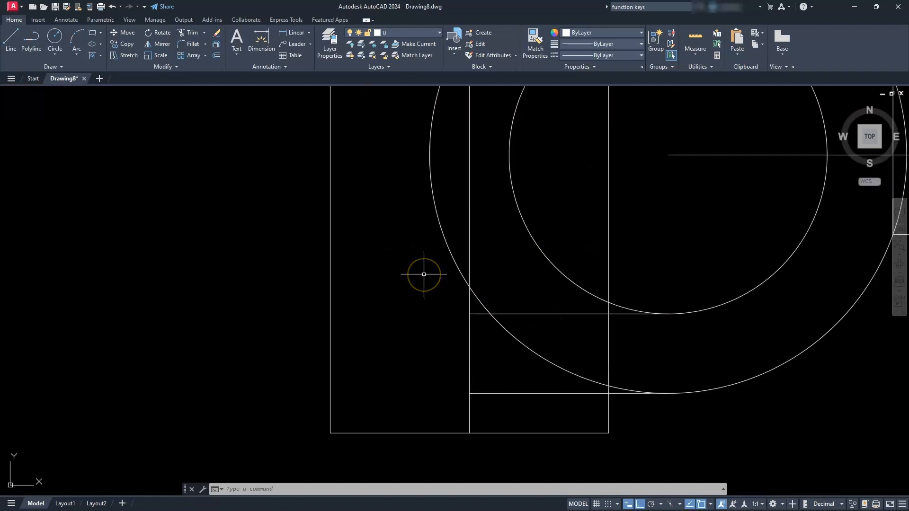
{"action": "middle_click_drag", "start_coordinate": [433, 273], "coordinate": [482, 229]}
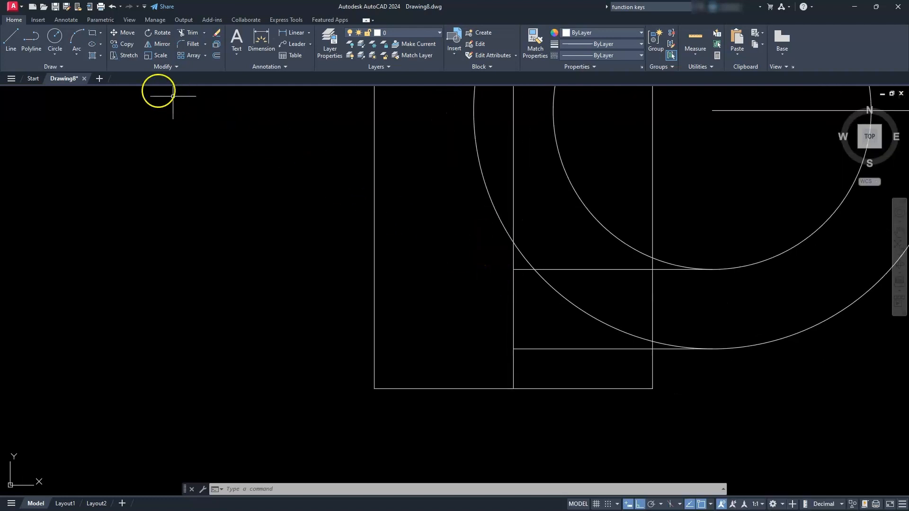
{"action": "left_click", "coordinate": [94, 37]}
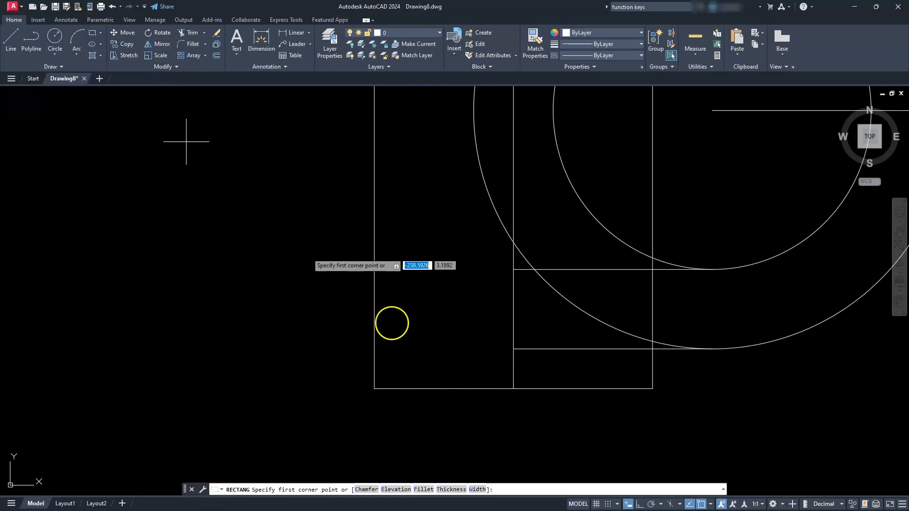
{"action": "left_click", "coordinate": [513, 269]}
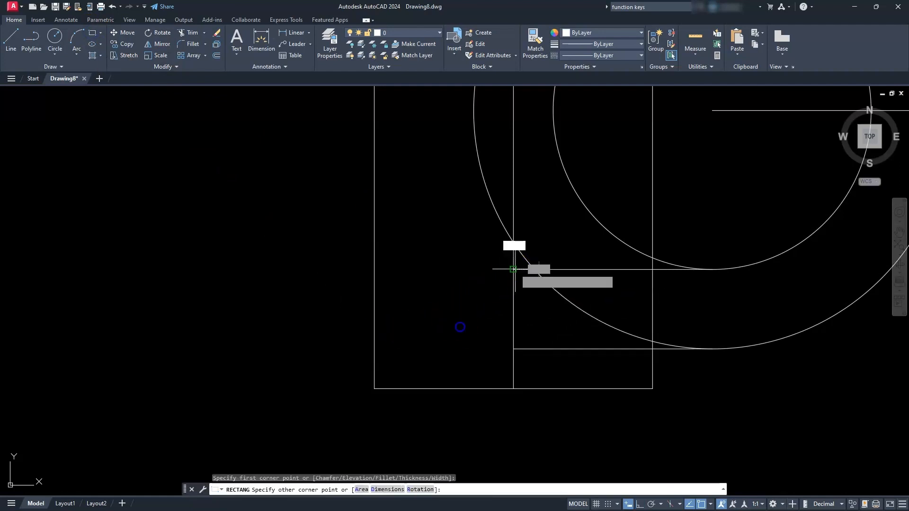
{"action": "left_click", "coordinate": [371, 381]}
{"action": "scroll", "coordinate": [372, 382], "scroll_direction": "down", "scroll_amount": 2}
{"action": "key", "text": "Escape"}
{"action": "key", "text": "Escape"}
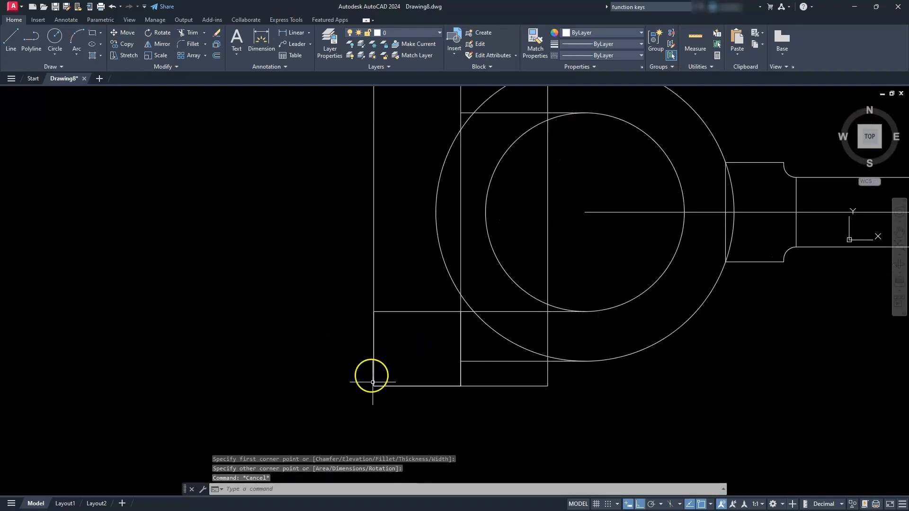
- Draw a rectangle from the left end of the upper inner horizontal line to the frame's upper-left corner
{"action": "middle_click_drag", "start_coordinate": [375, 248], "coordinate": [388, 397]}
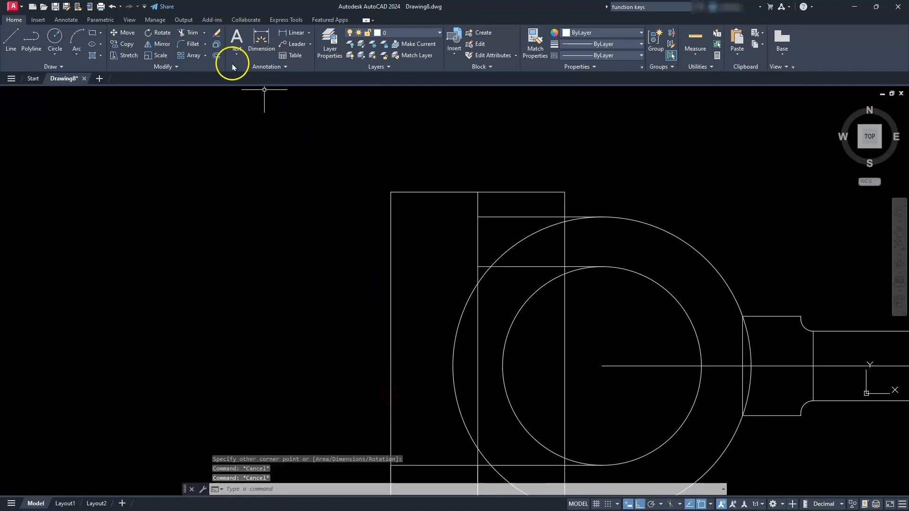
{"action": "left_click", "coordinate": [93, 34]}
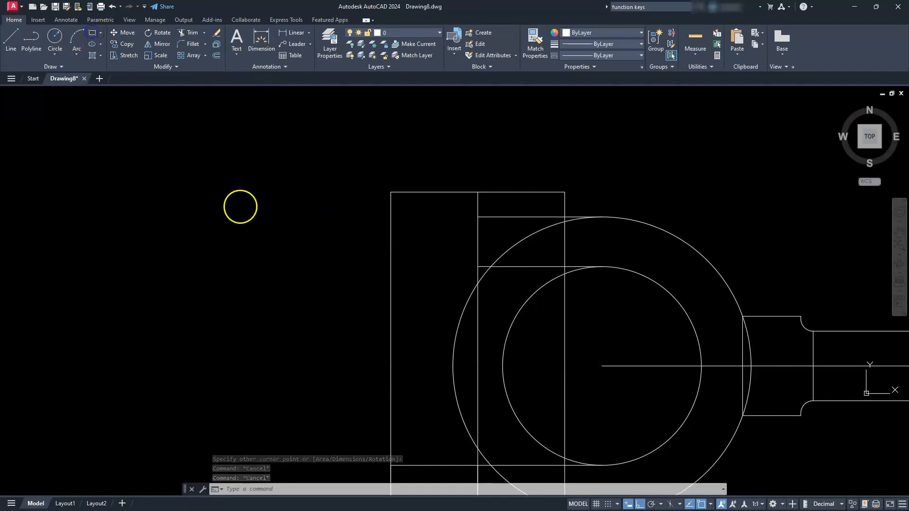
{"action": "left_click", "coordinate": [478, 266]}
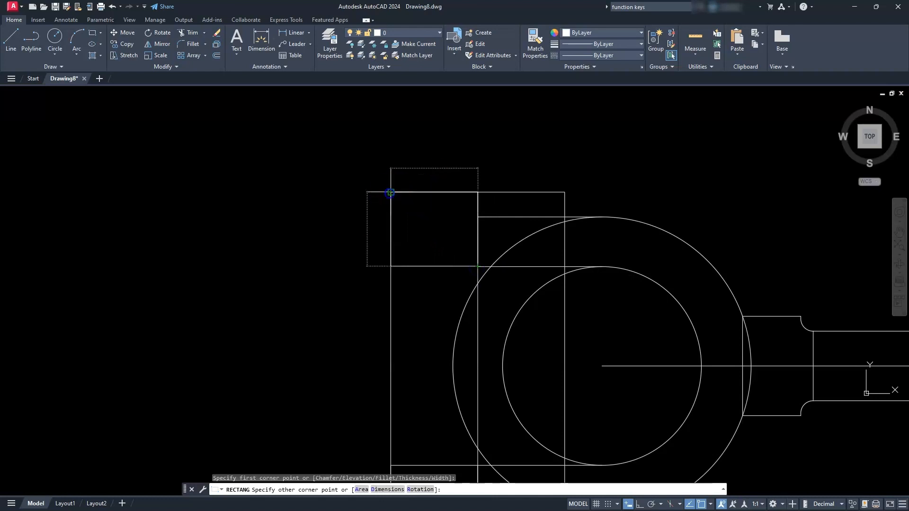
{"action": "key", "text": "Escape"}
{"action": "key", "text": "Escape"}
{"action": "key", "text": "Escape"}
{"action": "scroll", "coordinate": [386, 244], "scroll_direction": "down", "scroll_amount": 2}
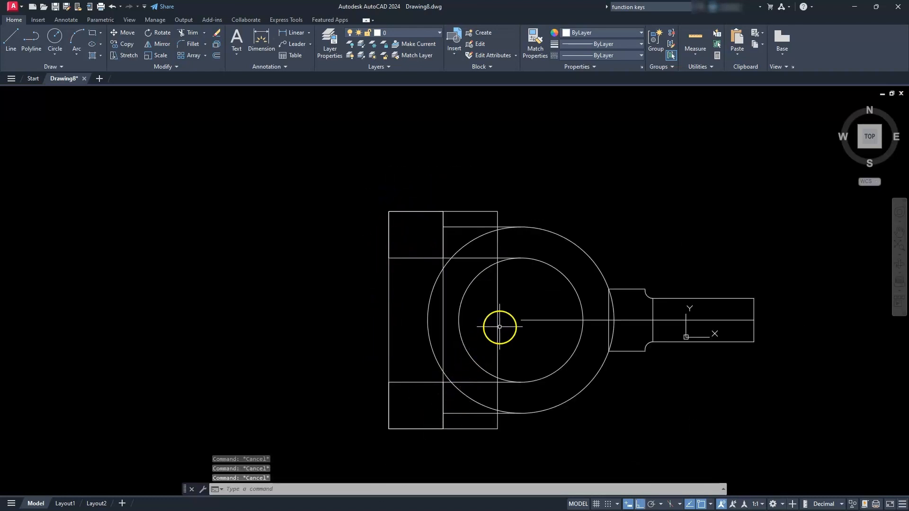
- Delete the three long vertical construction lines
{"action": "left_click", "coordinate": [500, 292]}
{"action": "left_click", "coordinate": [481, 313]}
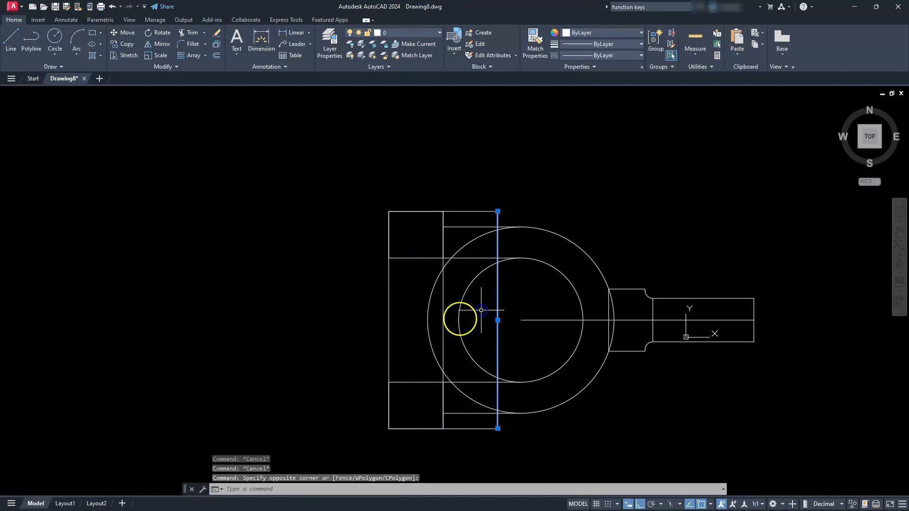
{"action": "left_click", "coordinate": [444, 299]}
{"action": "left_click", "coordinate": [391, 318]}
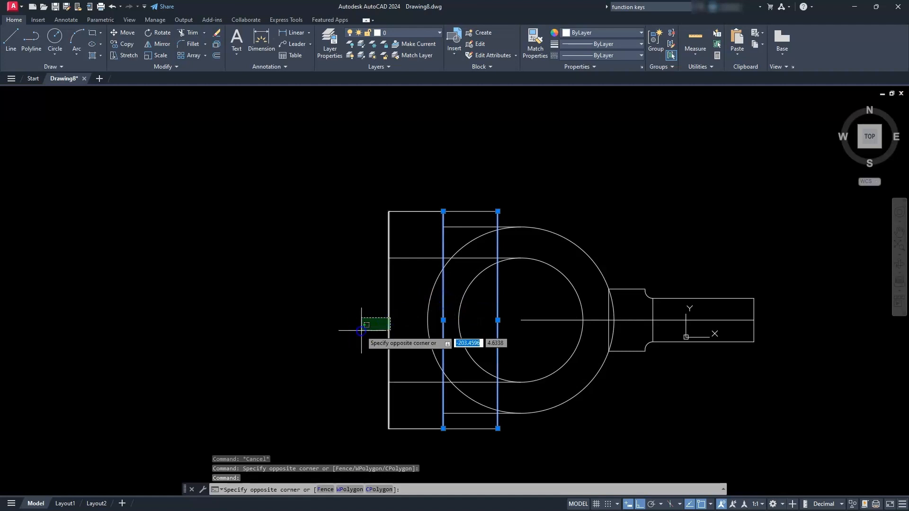
{"action": "left_click", "coordinate": [360, 330]}
{"action": "key", "text": "Delete"}
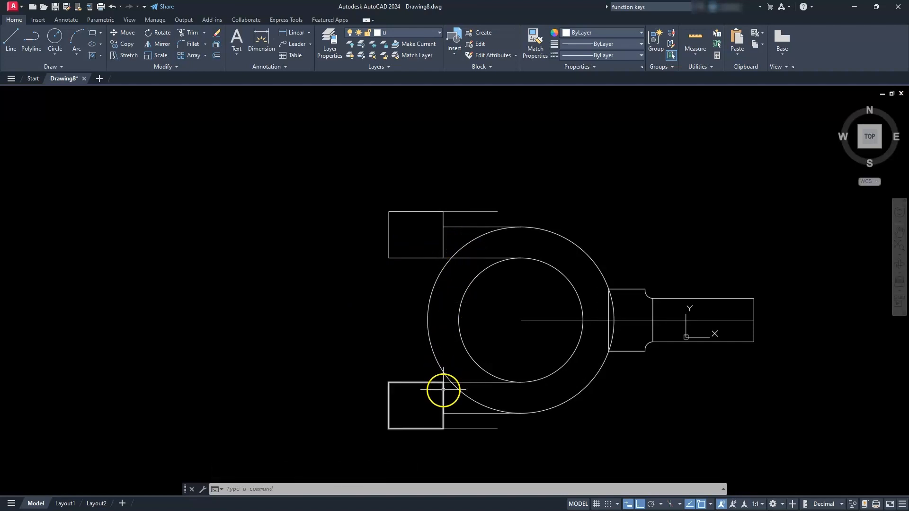
{"action": "key", "text": "Escape"}
{"action": "key", "text": "Escape"}
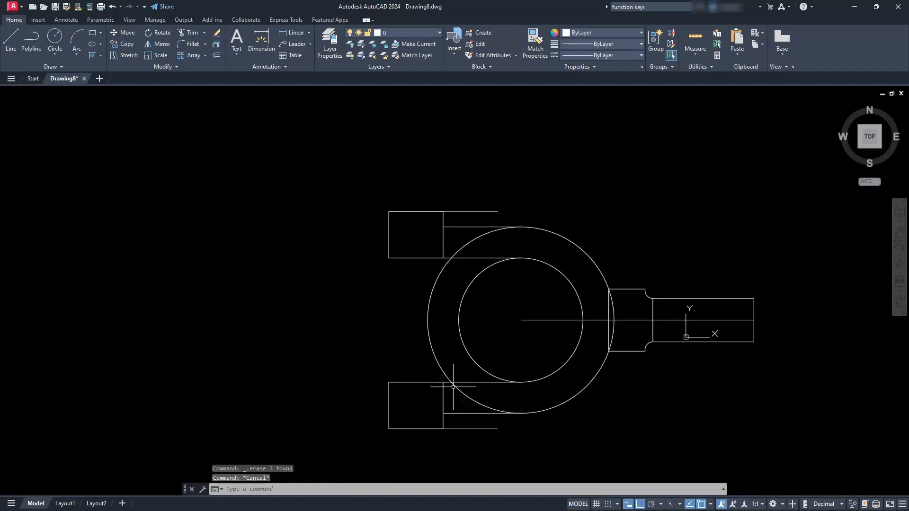
- Trim both circles' left arcs and the outer circle's remaining stubs between the prong lines to leave an open U shape
{"action": "left_click", "coordinate": [450, 364]}
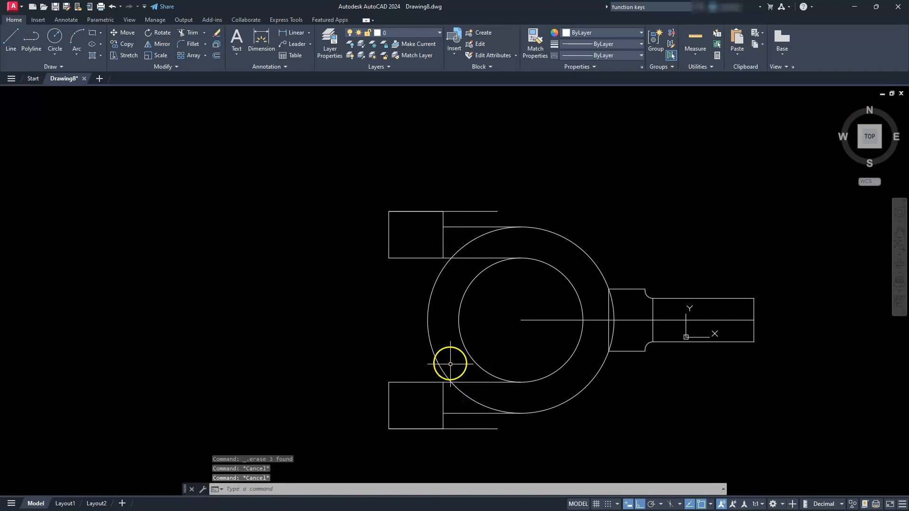
{"action": "left_click", "coordinate": [192, 32]}
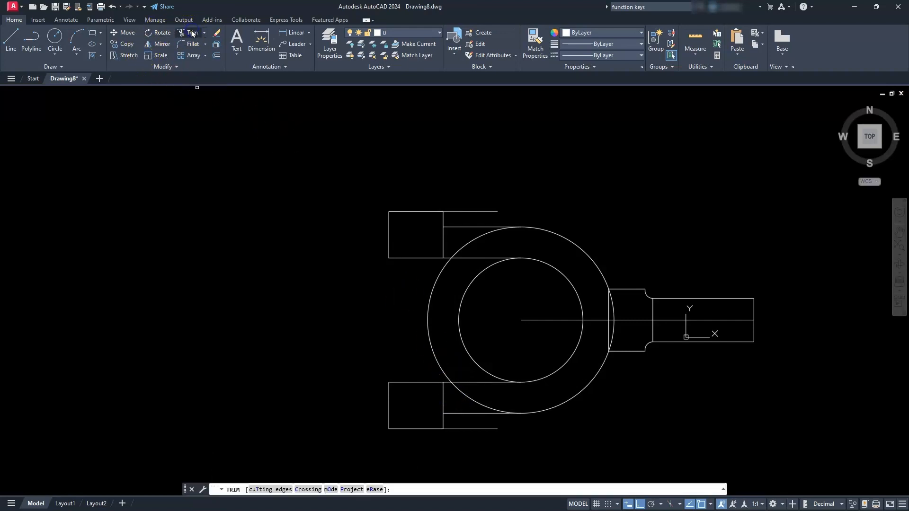
{"action": "left_click", "coordinate": [427, 320]}
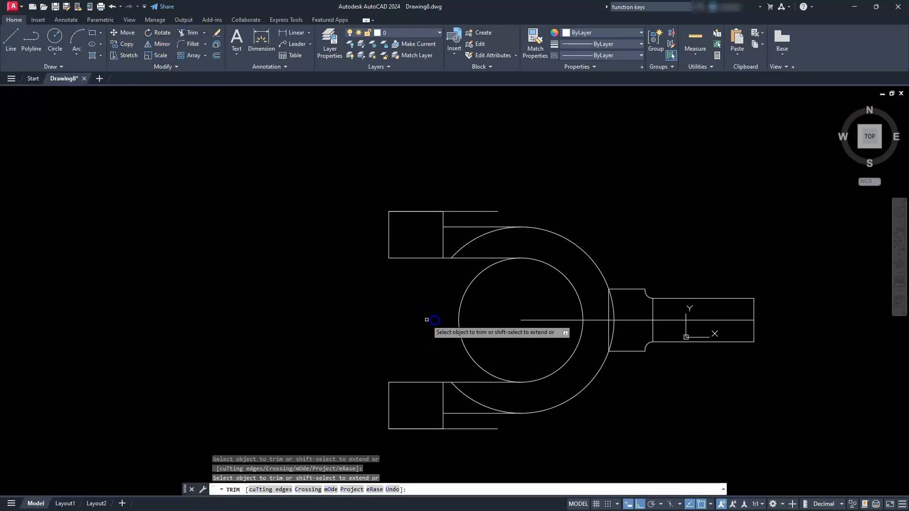
{"action": "left_click", "coordinate": [459, 320]}
{"action": "left_click", "coordinate": [466, 398]}
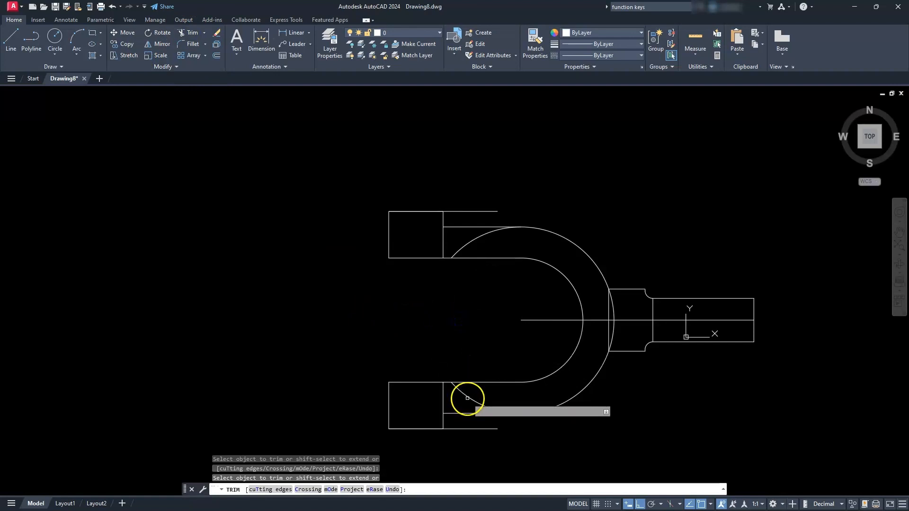
{"action": "left_click", "coordinate": [459, 250]}
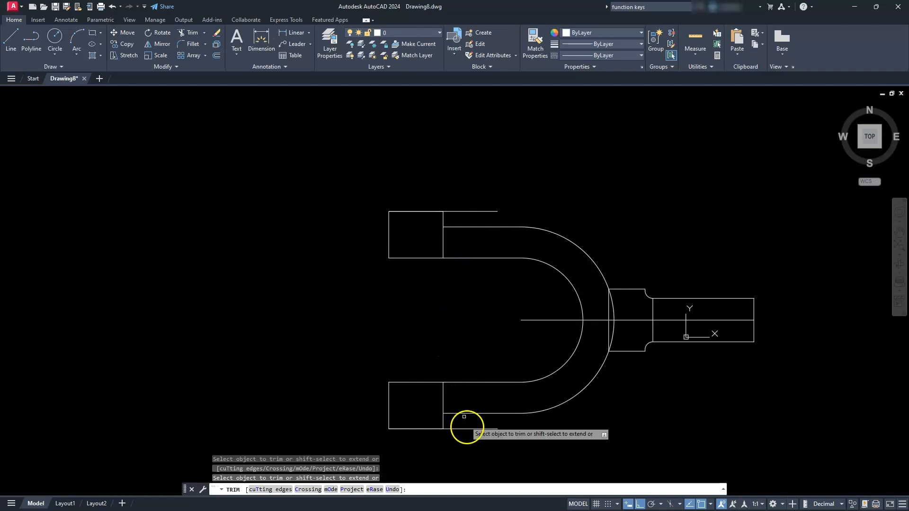
{"action": "key", "text": "Escape"}
- Delete the two outermost horizontal lines running along the outer edges of the lower and upper rectangles
{"action": "left_click", "coordinate": [468, 425]}
{"action": "left_click", "coordinate": [467, 432]}
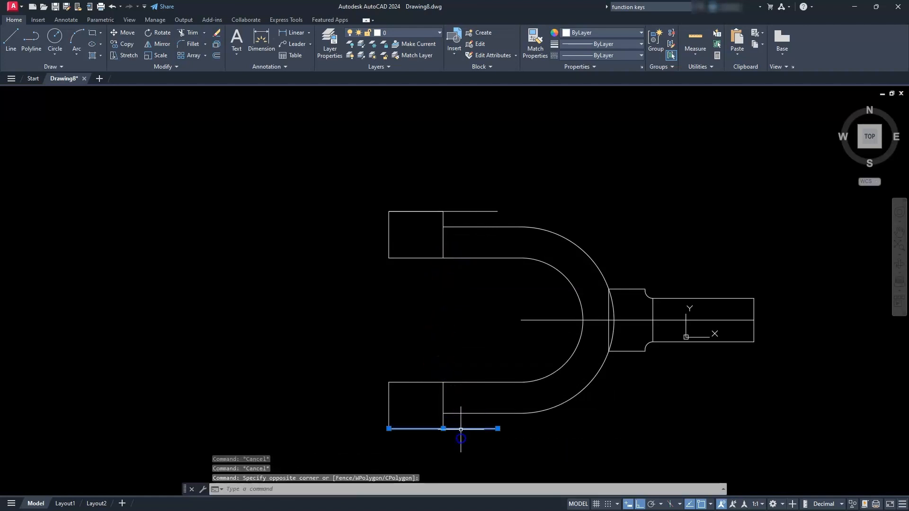
{"action": "left_click", "coordinate": [470, 217]}
{"action": "left_click", "coordinate": [467, 198]}
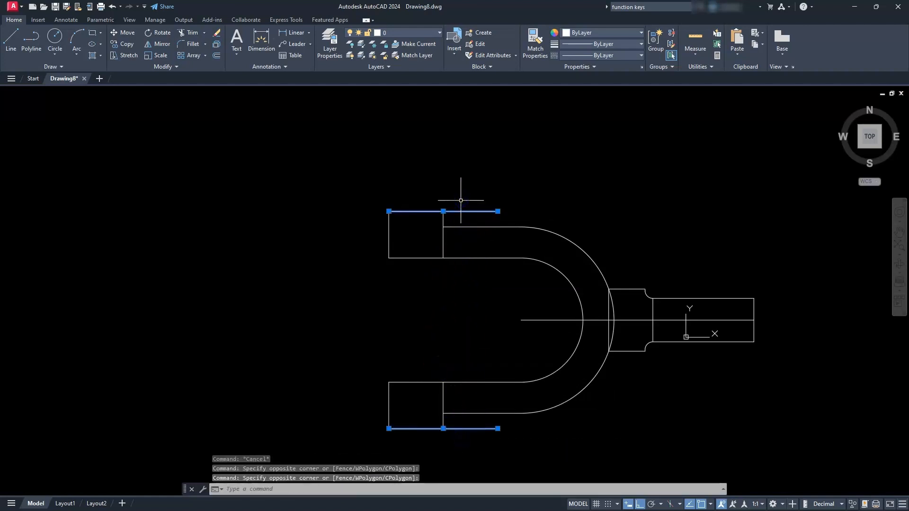
{"action": "key", "text": "Delete"}
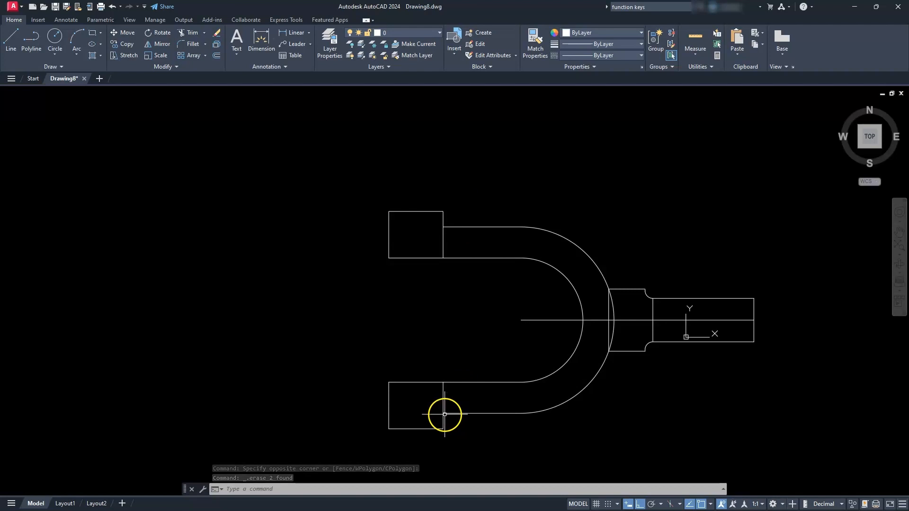
- Draw a vertical line closing the lower prong's left end, from its outer line to its inner line
{"action": "left_click", "coordinate": [19, 47]}
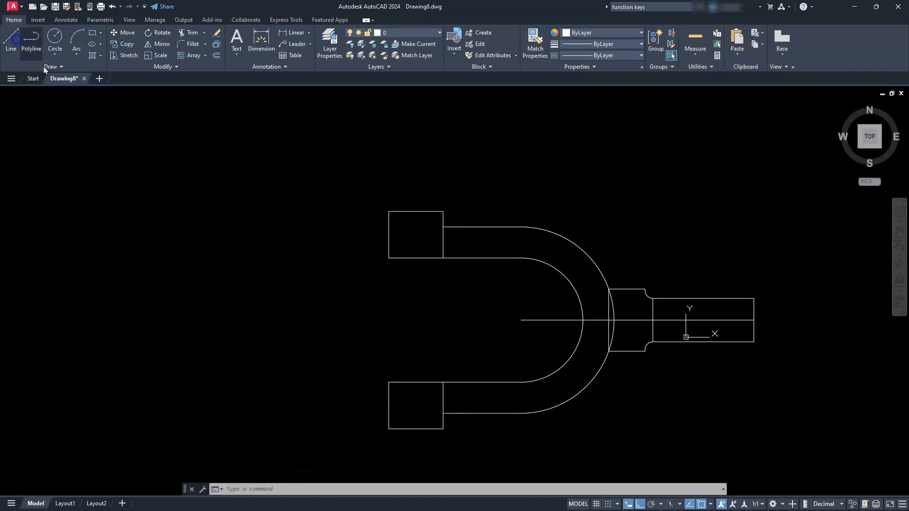
{"action": "left_click", "coordinate": [449, 420]}
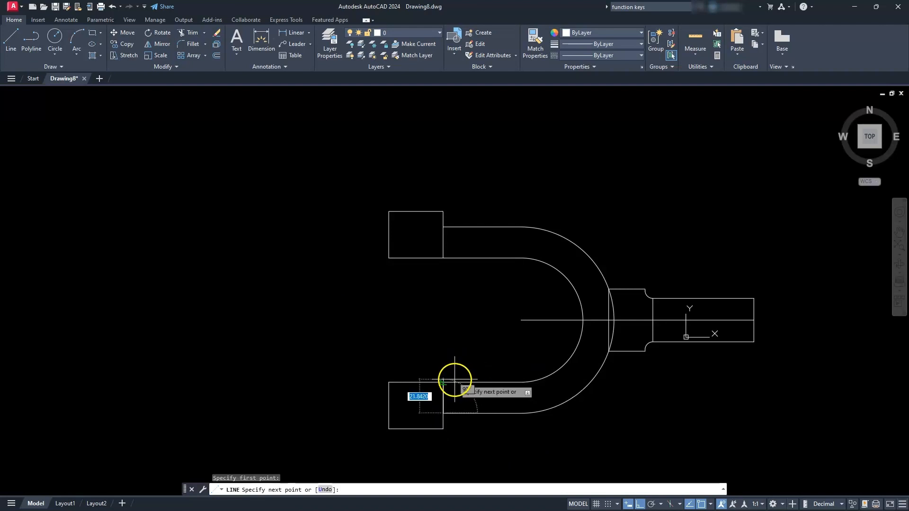
{"action": "key", "text": "Escape"}
{"action": "key", "text": "Escape"}
{"action": "key", "text": "Escape"}
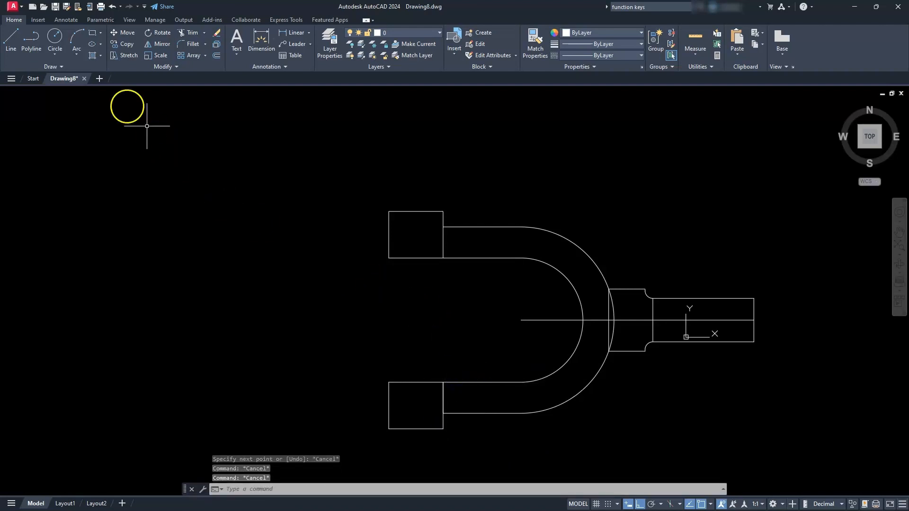
- Draw a vertical line closing the upper prong's left end, from its outer line to its inner line
{"action": "left_click", "coordinate": [11, 38]}
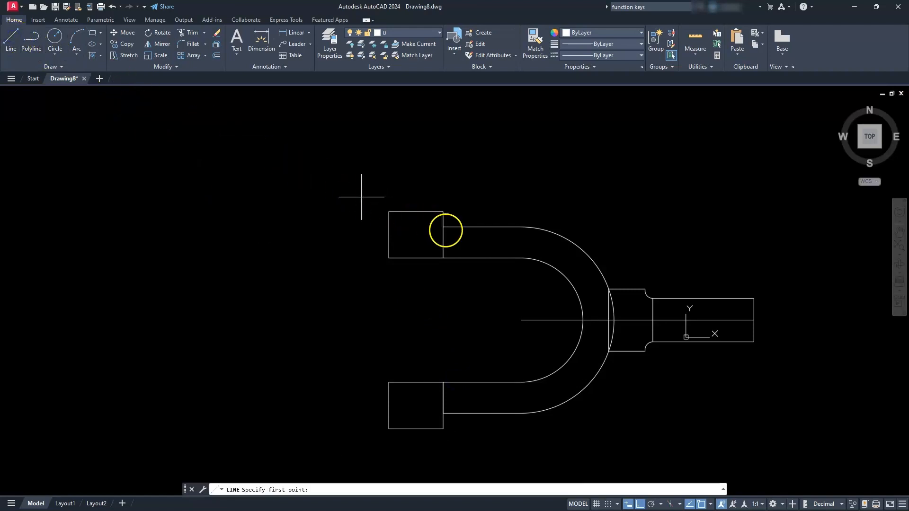
{"action": "left_click", "coordinate": [454, 231]}
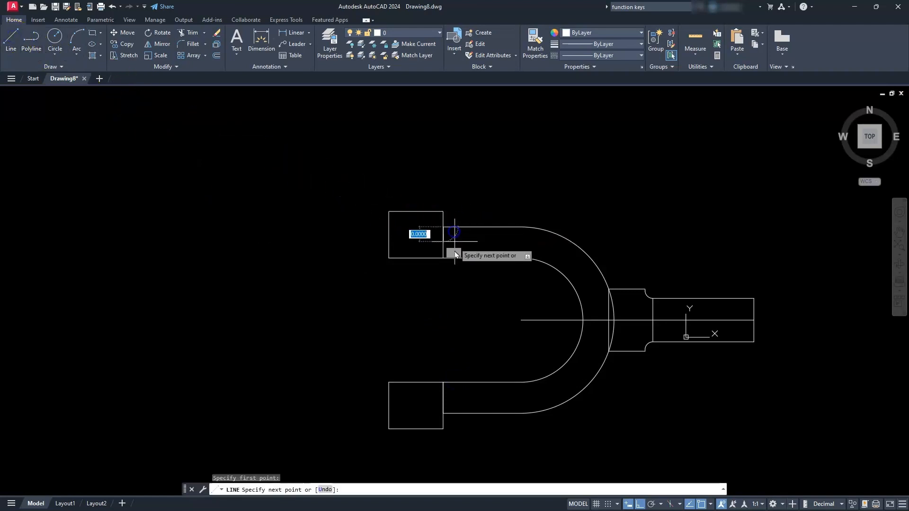
{"action": "key", "text": "Escape"}
{"action": "key", "text": "Escape"}
{"action": "key", "text": "Escape"}
{"action": "key", "text": "Escape"}
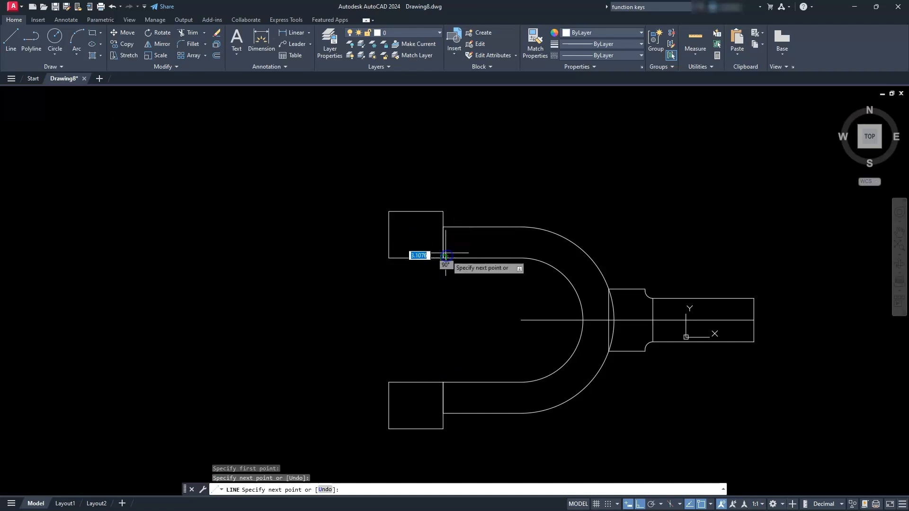
{"action": "left_click", "coordinate": [433, 222]}
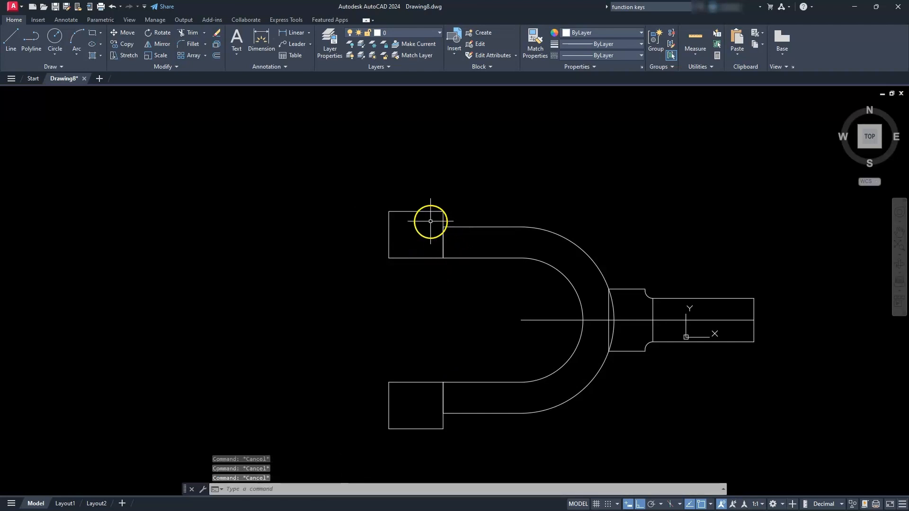
{"action": "left_click_drag", "start_coordinate": [429, 220], "coordinate": [620, 417]}
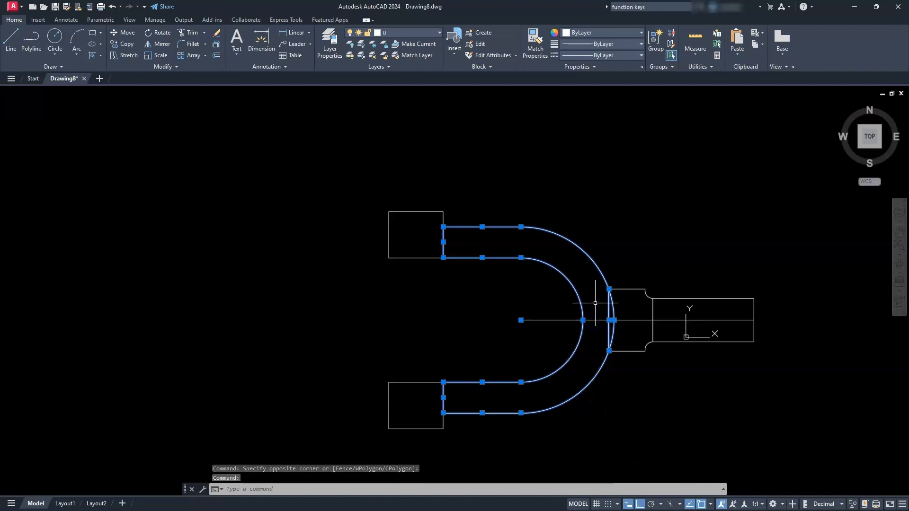
{"action": "left_click", "coordinate": [497, 338]}
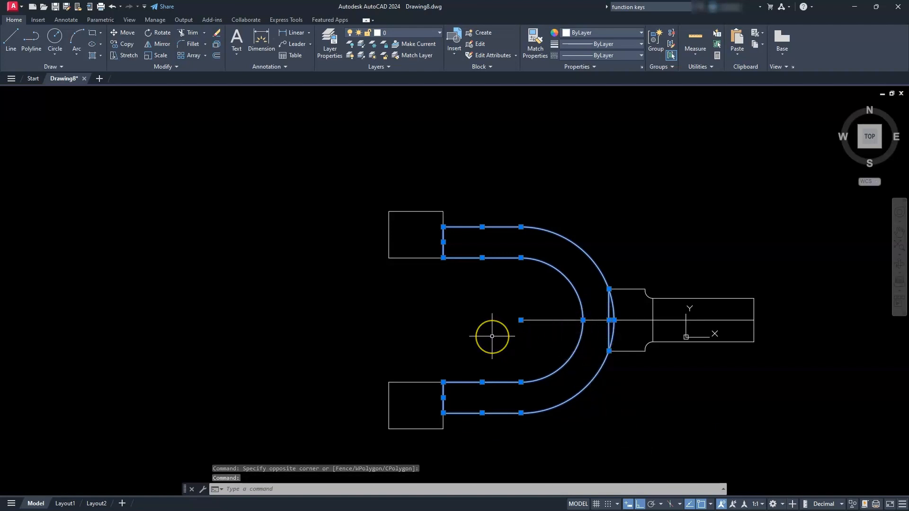
{"action": "key", "text": "Escape"}
{"action": "key", "text": "Escape"}
{"action": "key", "text": "Escape"}
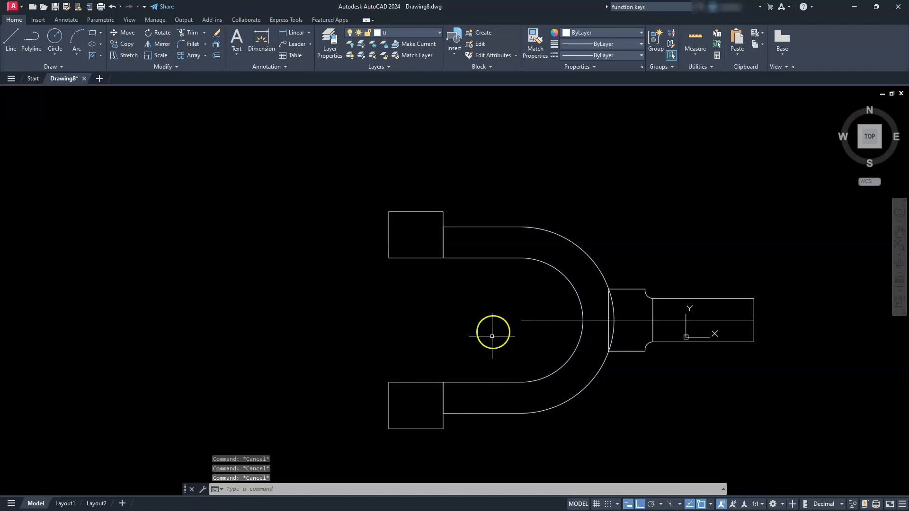
- Join the U-shaped outline's lines and arcs into one polyline, leaving out the vertical line at the handle's neck
{"action": "left_click", "coordinate": [169, 69]}
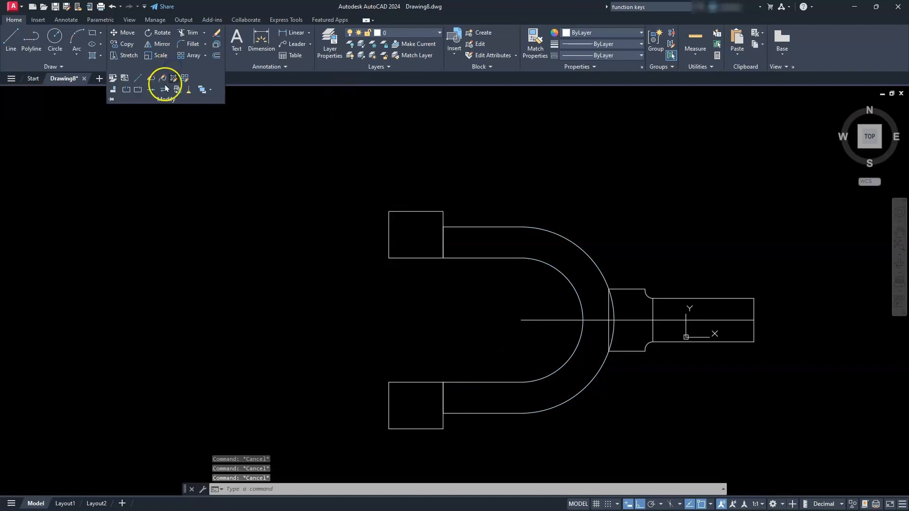
{"action": "left_click", "coordinate": [150, 90]}
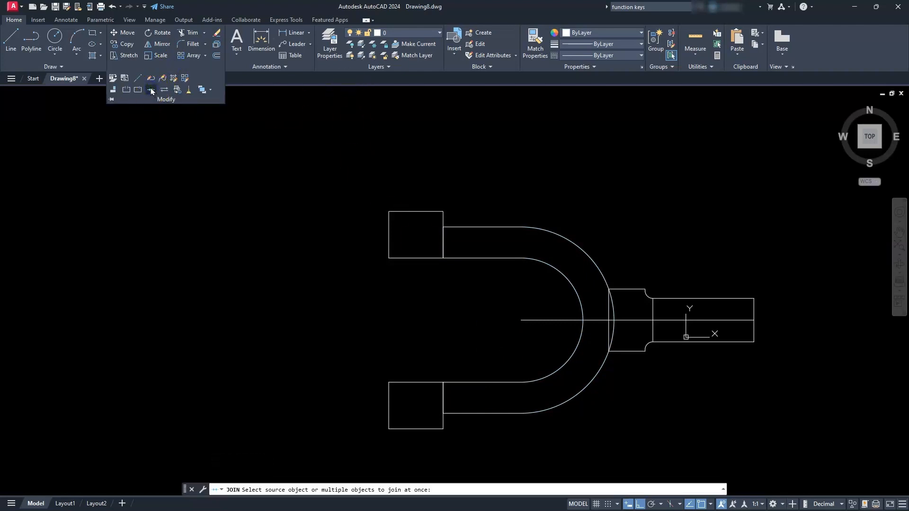
{"action": "left_click", "coordinate": [432, 186]}
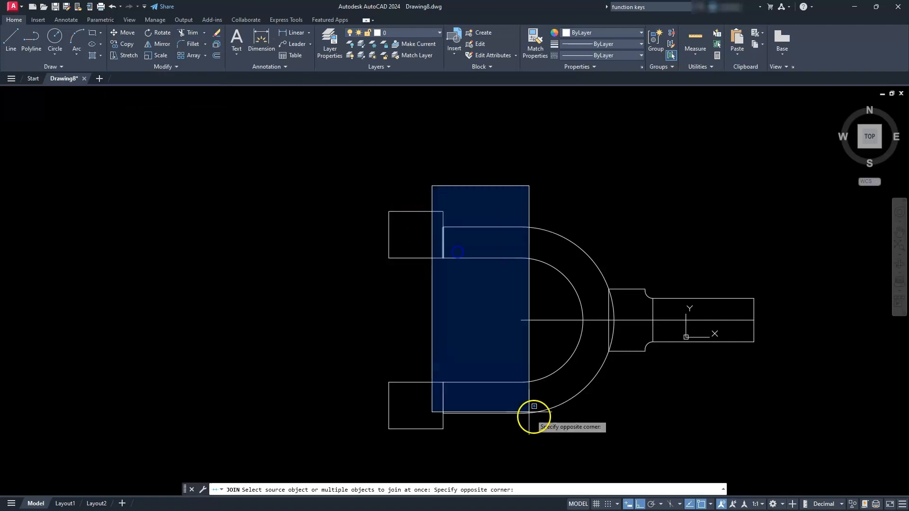
{"action": "left_click", "coordinate": [622, 431]}
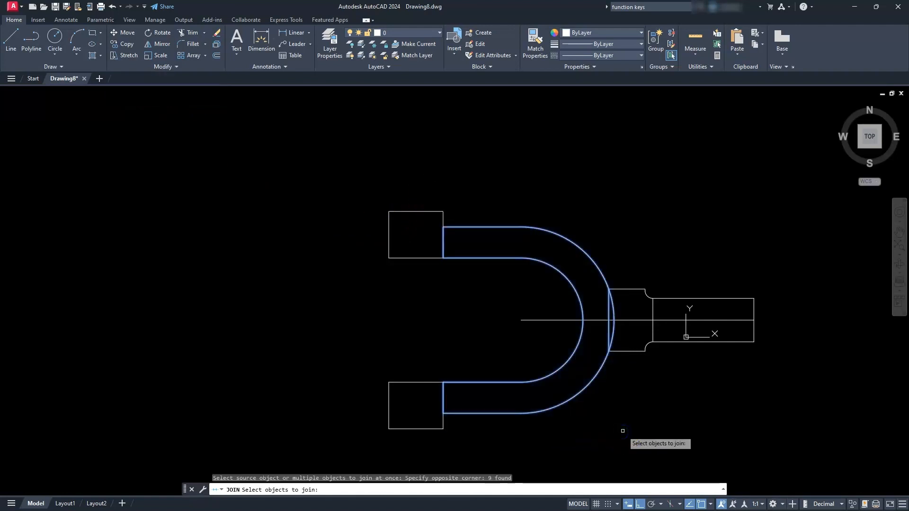
{"action": "left_click", "coordinate": [608, 334], "text": "shift"}
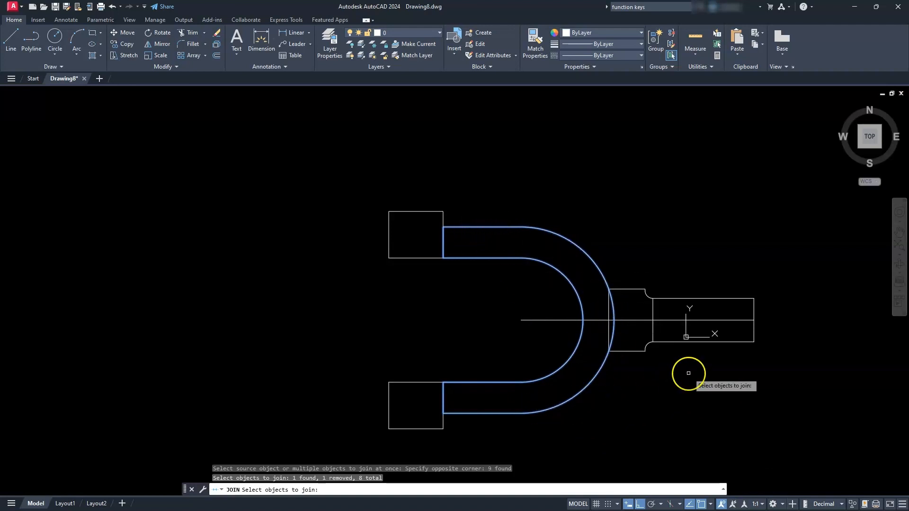
{"action": "key", "text": "Return"}
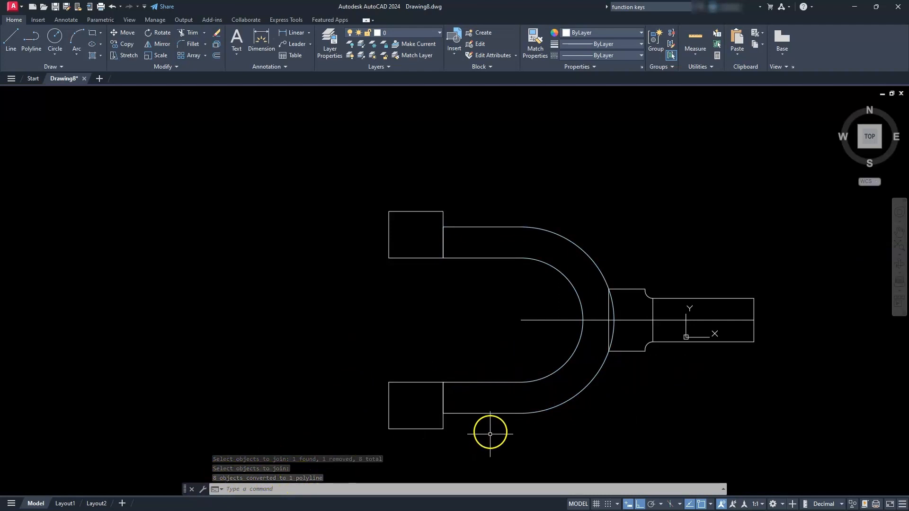
{"action": "key", "text": "Escape"}
{"action": "key", "text": "Escape"}
{"action": "key", "text": "Escape"}
{"action": "left_click", "coordinate": [491, 414]}
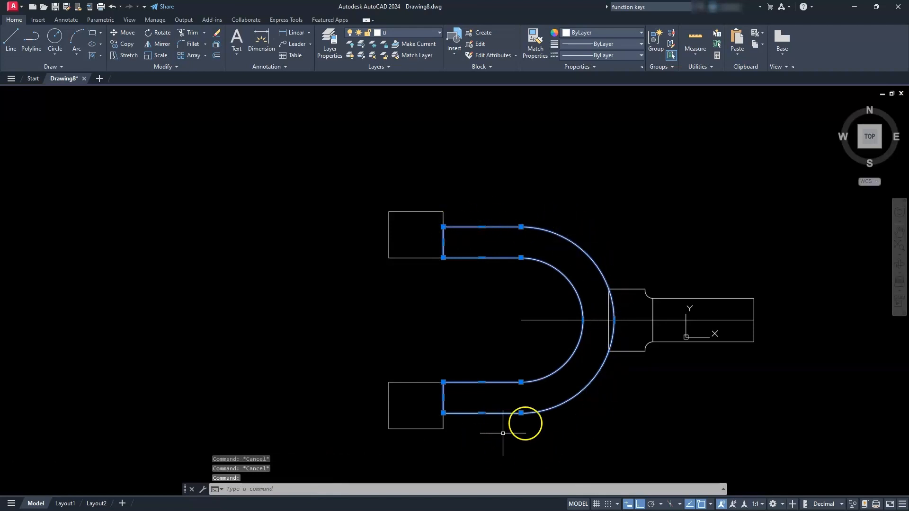
{"action": "key", "text": "Escape"}
- Delete the vertical line at the handle's free end and the handle's lower horizontal line
{"action": "middle_click_drag", "start_coordinate": [681, 318], "coordinate": [495, 321]}
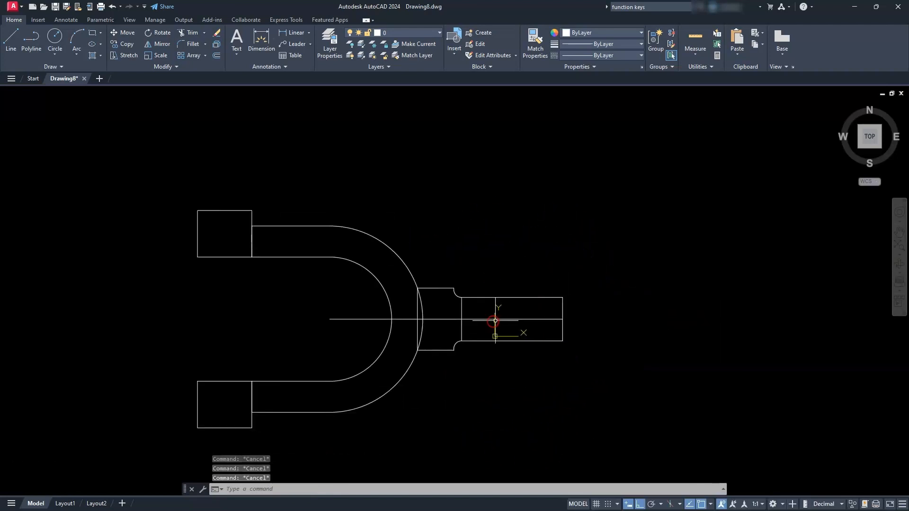
{"action": "scroll", "coordinate": [494, 321], "scroll_direction": "up", "scroll_amount": 5}
{"action": "middle_click_drag", "start_coordinate": [416, 345], "coordinate": [484, 321]}
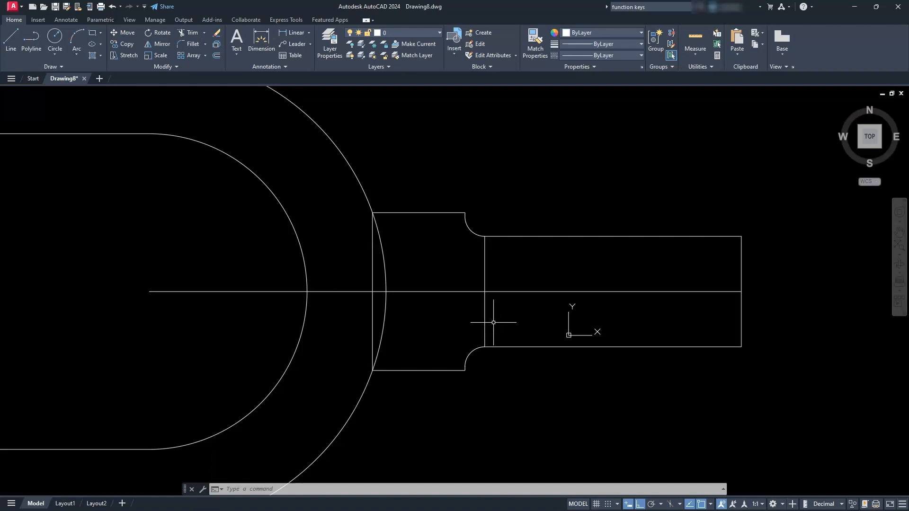
{"action": "left_click", "coordinate": [767, 307]}
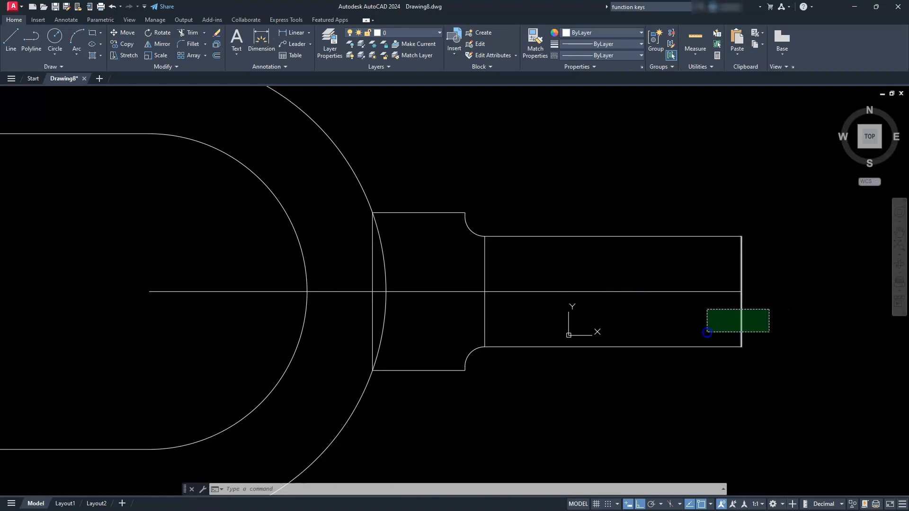
{"action": "left_click", "coordinate": [707, 332]}
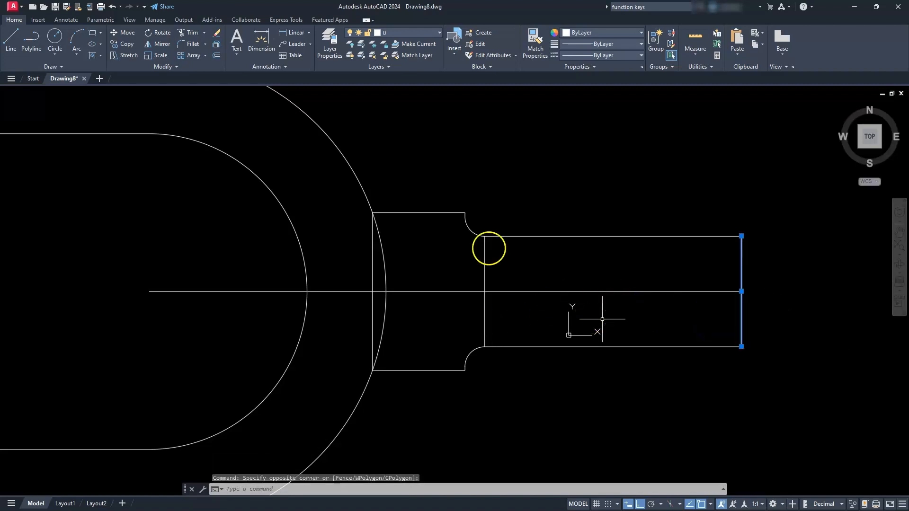
{"action": "left_click", "coordinate": [217, 36]}
{"action": "key", "text": "Escape"}
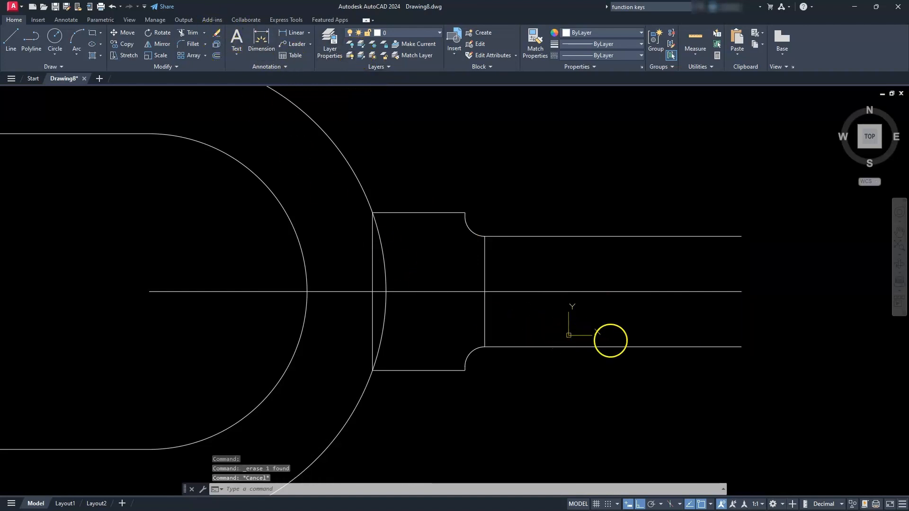
{"action": "key", "text": "Escape"}
{"action": "left_click", "coordinate": [673, 347]}
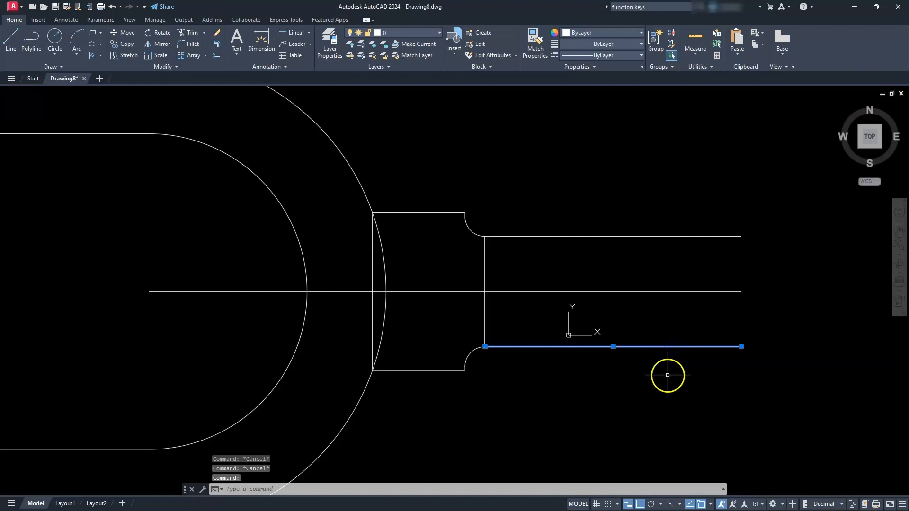
{"action": "key", "text": "Delete"}
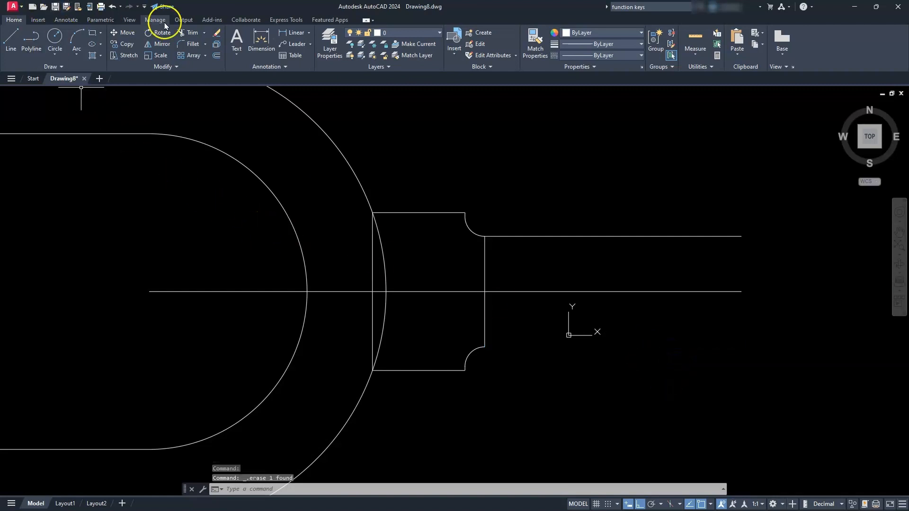
- Draw a rectangle from the centreline's right end to the lower fillet's end, forming the handle's lower half
{"action": "left_click", "coordinate": [93, 34]}
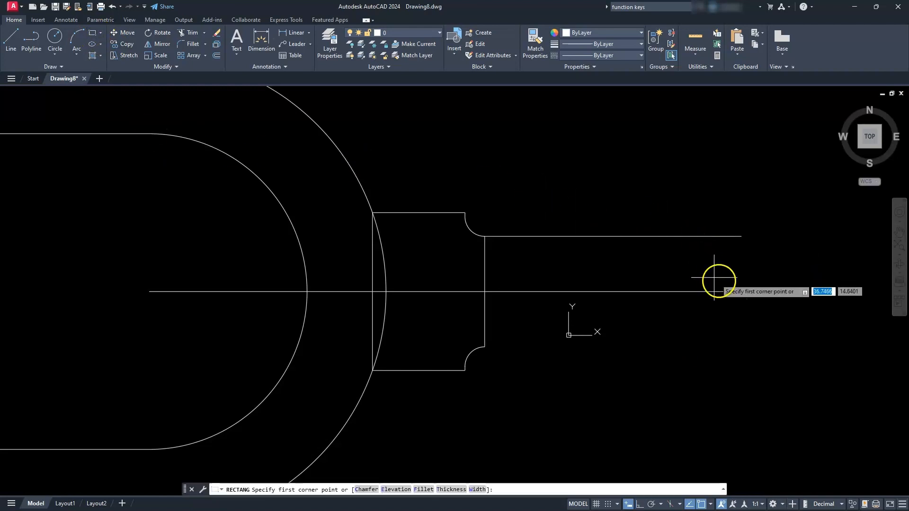
{"action": "left_click", "coordinate": [736, 292]}
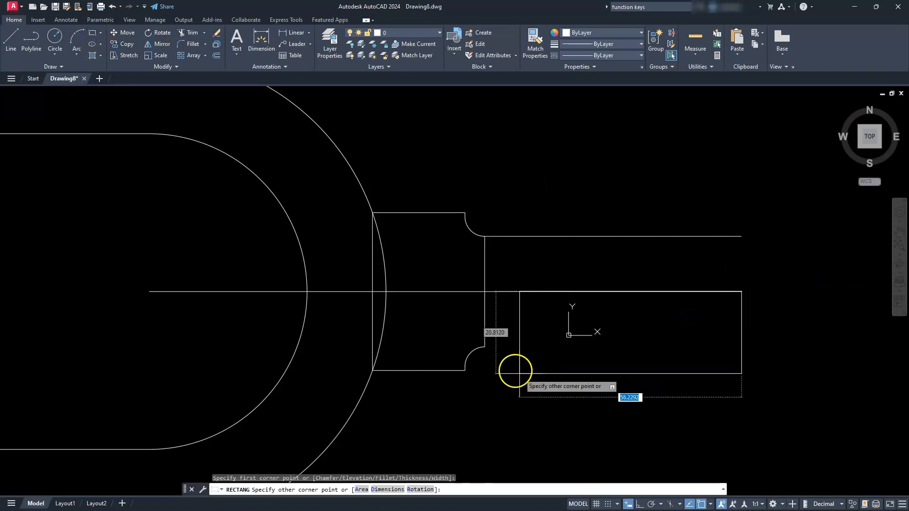
{"action": "left_click", "coordinate": [484, 346]}
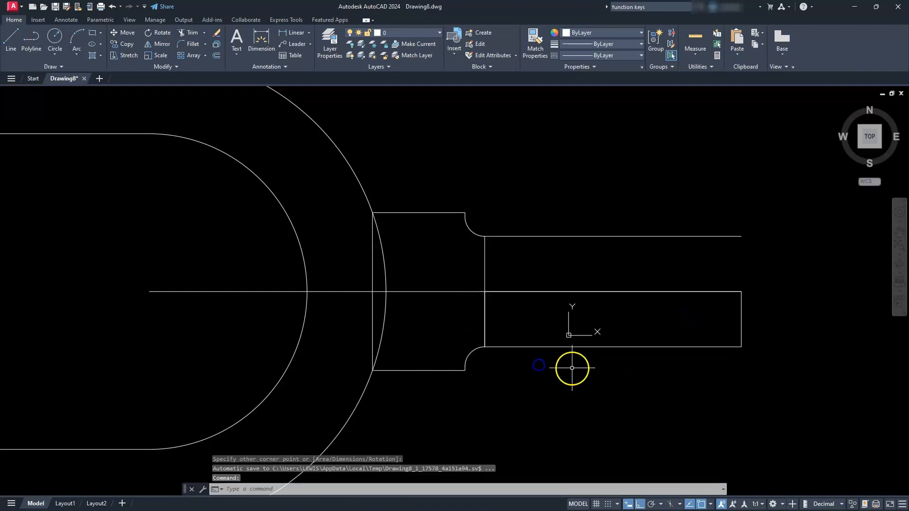
- Delete the handle's upper horizontal line, starting at the upper fillet's end
{"action": "key", "text": "Escape"}
{"action": "key", "text": "Escape"}
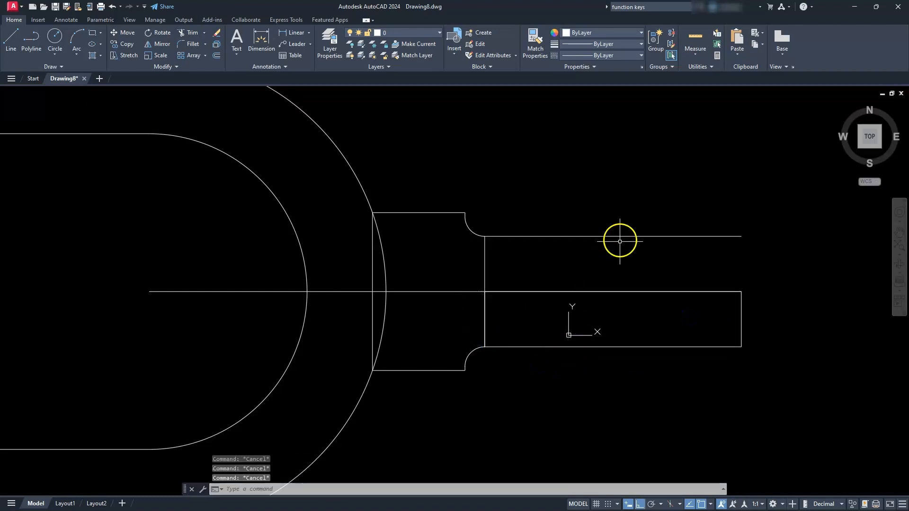
{"action": "left_click", "coordinate": [615, 236]}
{"action": "key", "text": "Delete"}
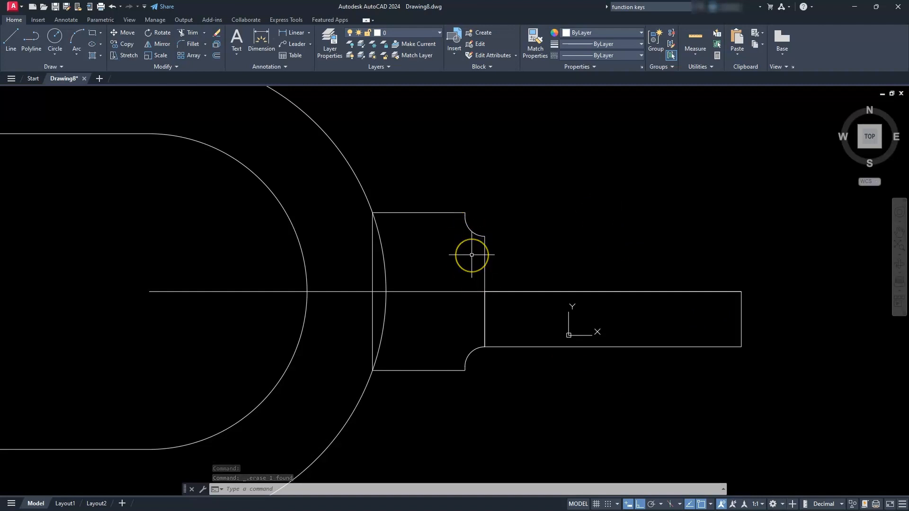
- Trim away the part of the collar's left vertical line that lies below the centreline
{"action": "left_click", "coordinate": [189, 32]}
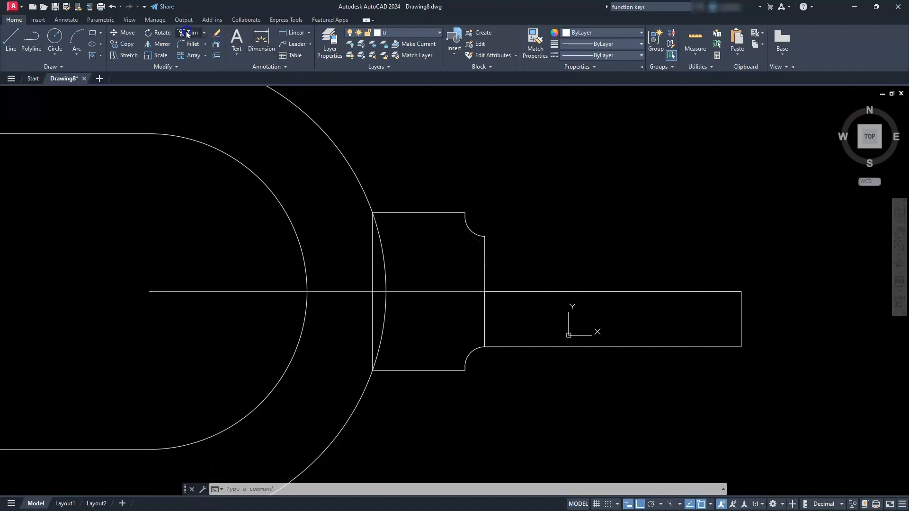
{"action": "left_click", "coordinate": [373, 312]}
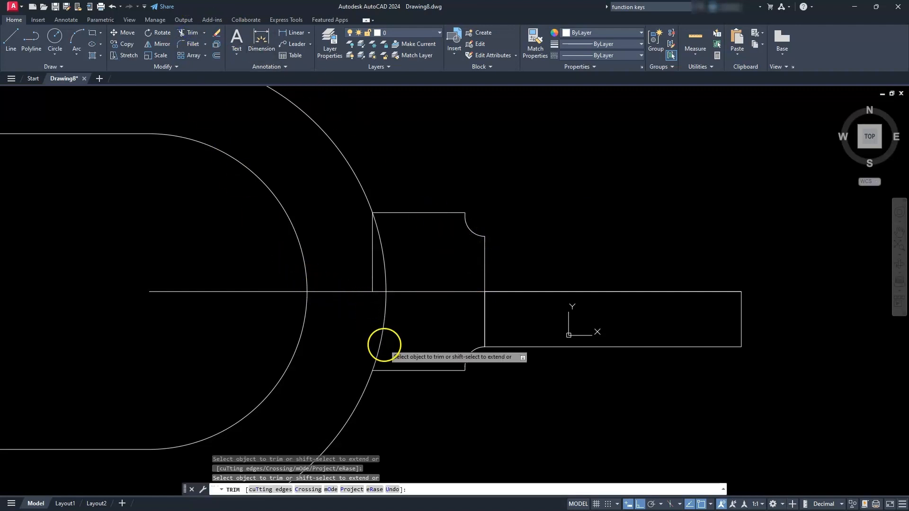
{"action": "key", "text": "Escape"}
{"action": "key", "text": "Escape"}
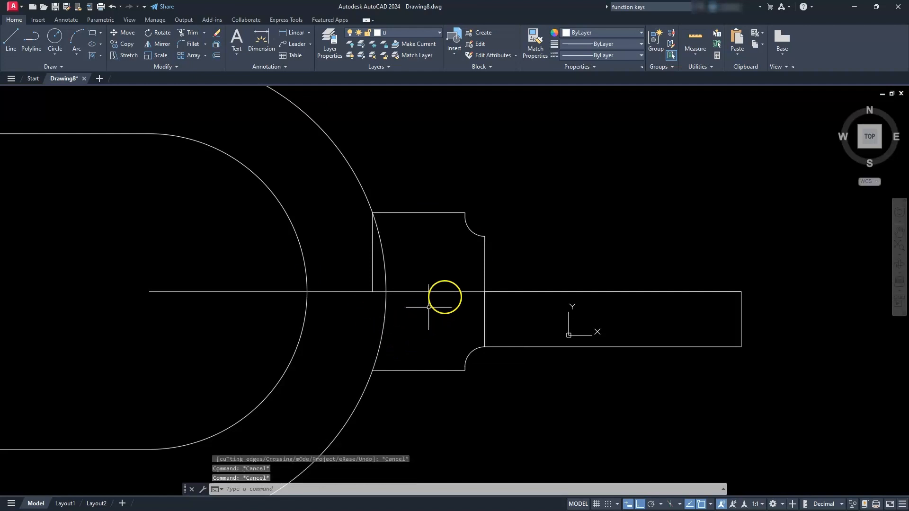
- Shorten the vertical line between the two fillets by moving its lower endpoint up to the centreline
{"action": "left_click", "coordinate": [485, 271]}
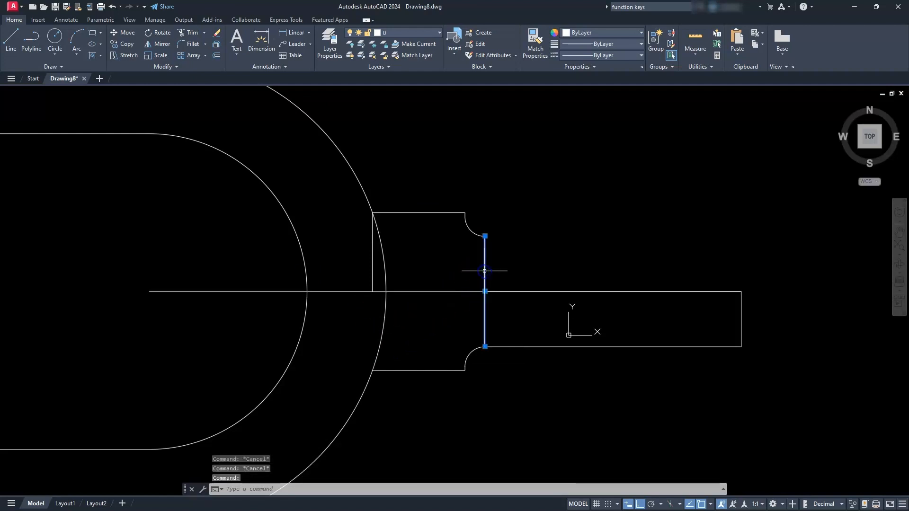
{"action": "left_click", "coordinate": [485, 346]}
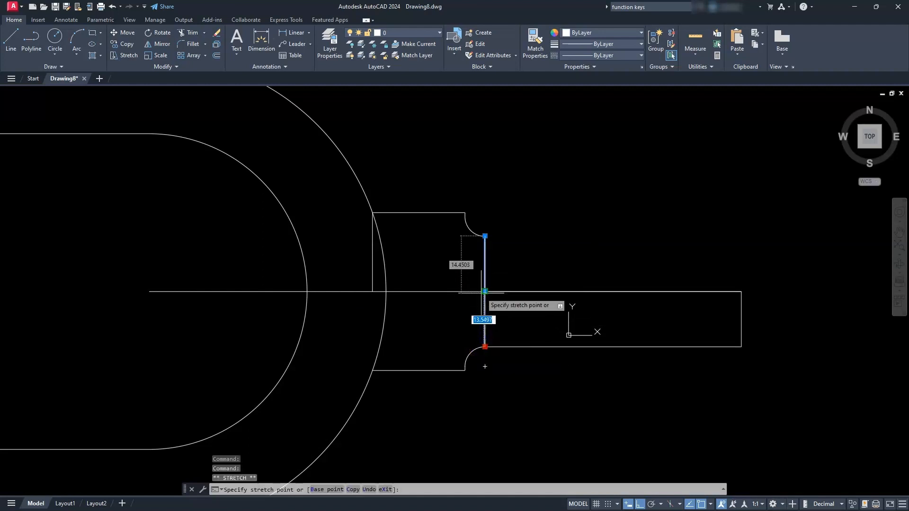
{"action": "key", "text": "Escape"}
{"action": "key", "text": "Escape"}
{"action": "key", "text": "Escape"}
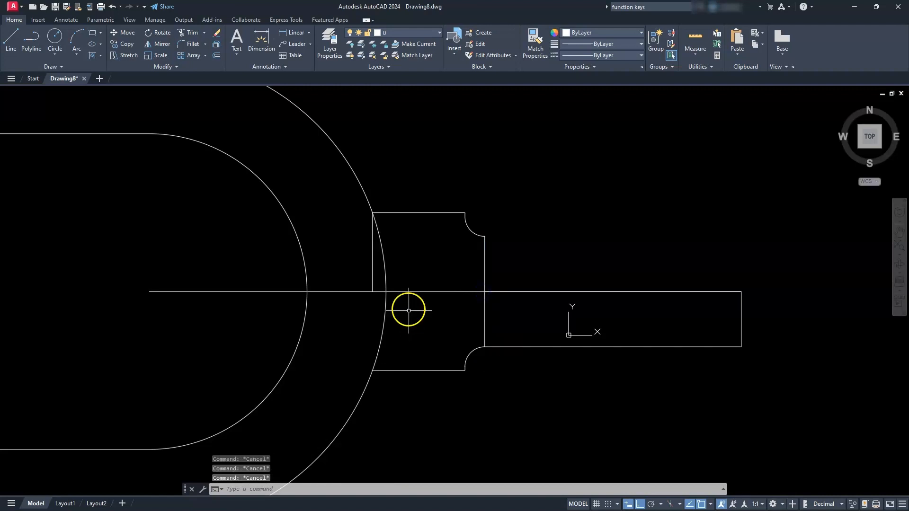
- Shorten the centreline by moving its right endpoint back to the lower end of the upper fillet's vertical line
{"action": "left_click", "coordinate": [414, 292]}
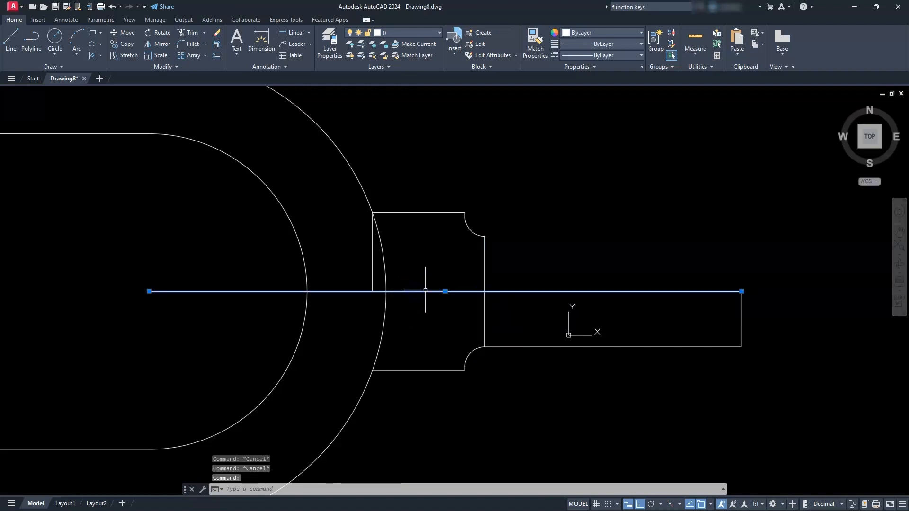
{"action": "left_click", "coordinate": [741, 291]}
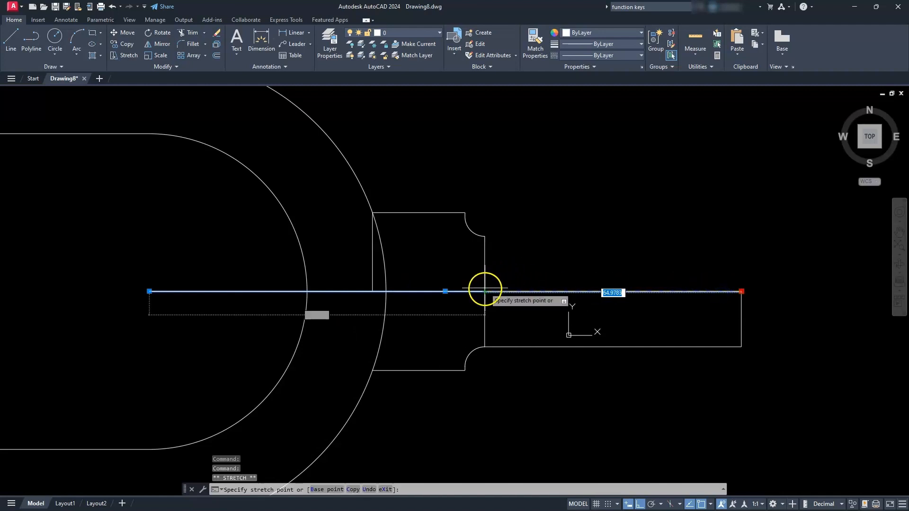
{"action": "key", "text": "Escape"}
{"action": "key", "text": "Escape"}
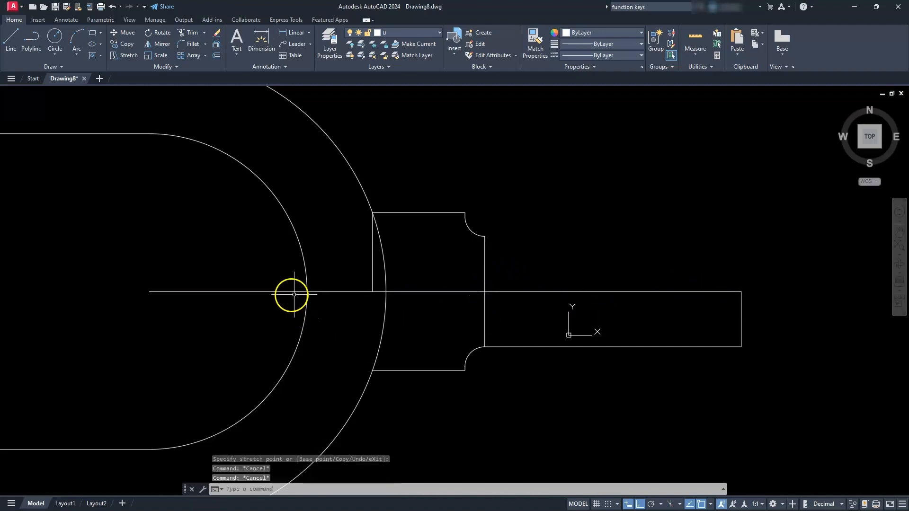
- Move the centreline's left endpoint to the lower end of the collar's left vertical line
{"action": "left_click", "coordinate": [280, 288]}
{"action": "left_click", "coordinate": [266, 302]}
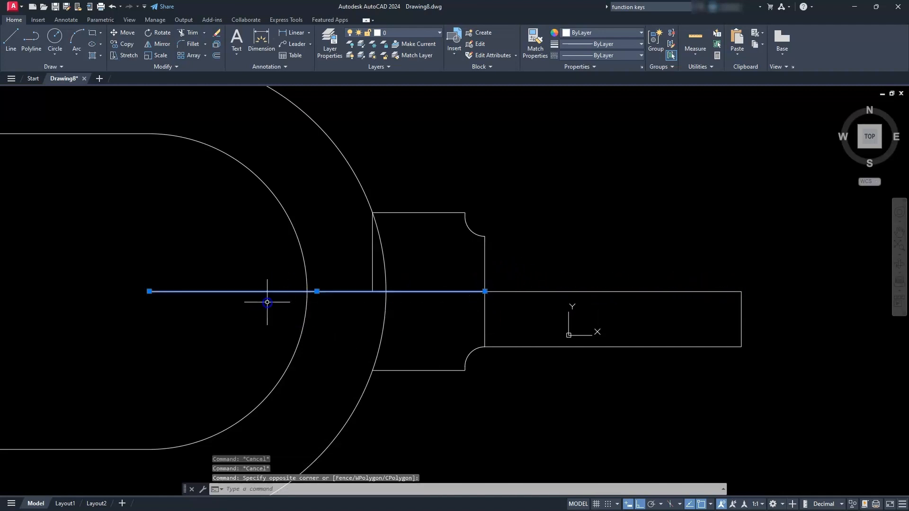
{"action": "left_click", "coordinate": [150, 291]}
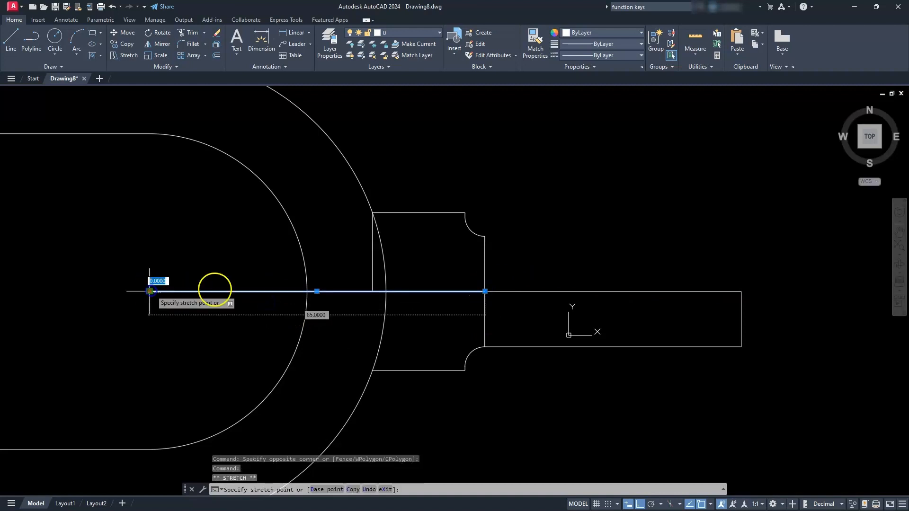
{"action": "left_click", "coordinate": [373, 291]}
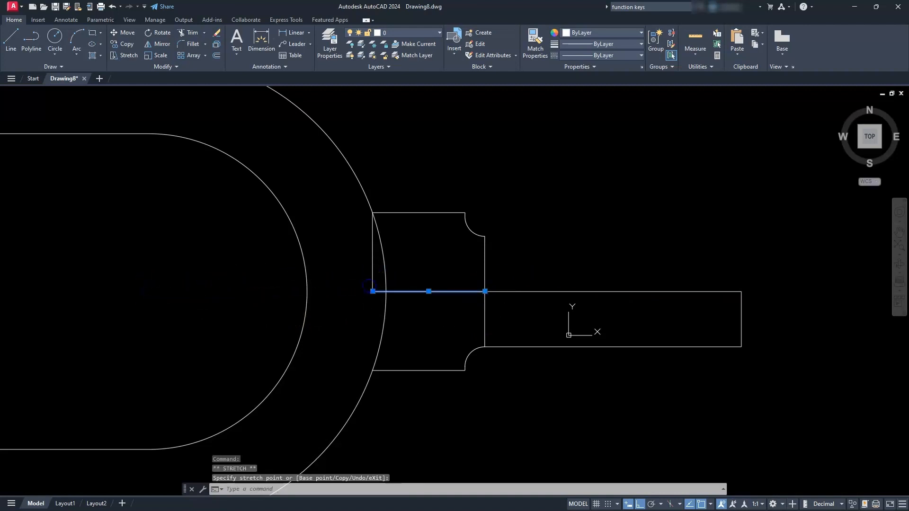
{"action": "key", "text": "Escape"}
{"action": "key", "text": "Escape"}
{"action": "key", "text": "Escape"}
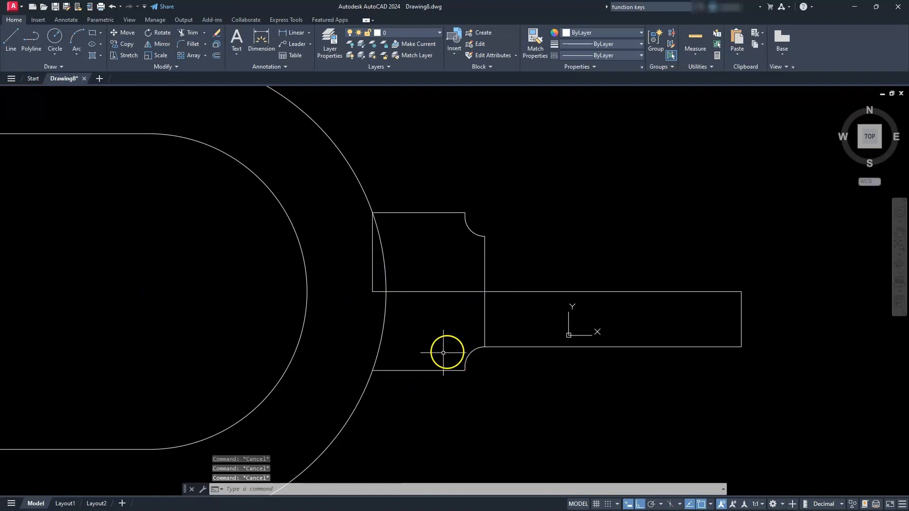
- Erase the collar's lower horizontal line, short vertical line and lower fillet arc
{"action": "left_click", "coordinate": [471, 337]}
{"action": "left_click", "coordinate": [425, 385]}
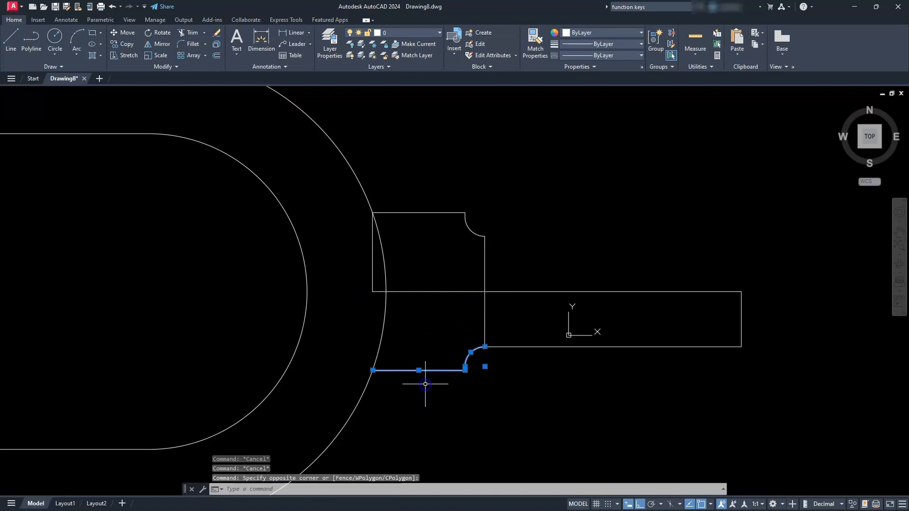
{"action": "left_click", "coordinate": [216, 33]}
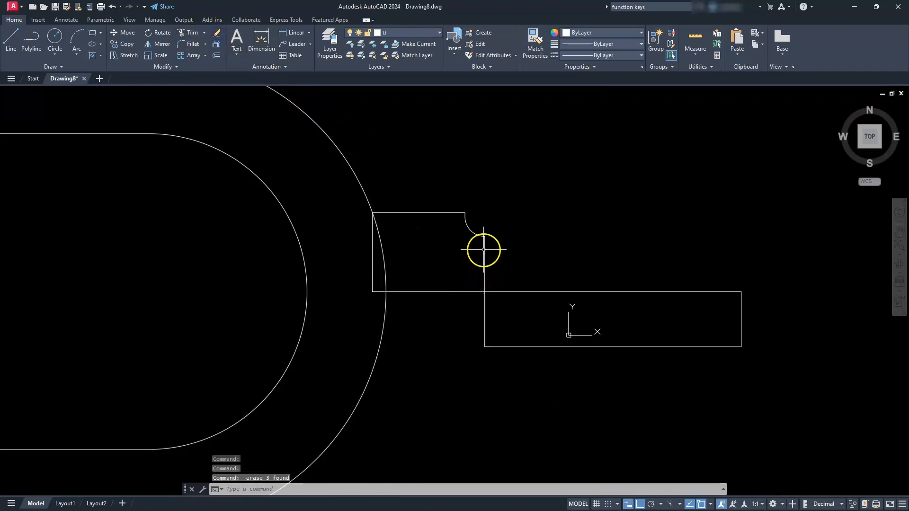
{"action": "key", "text": "Escape"}
- Join the lines and fillet arc of the collar's upper half into one closed polyline
{"action": "left_click", "coordinate": [335, 184]}
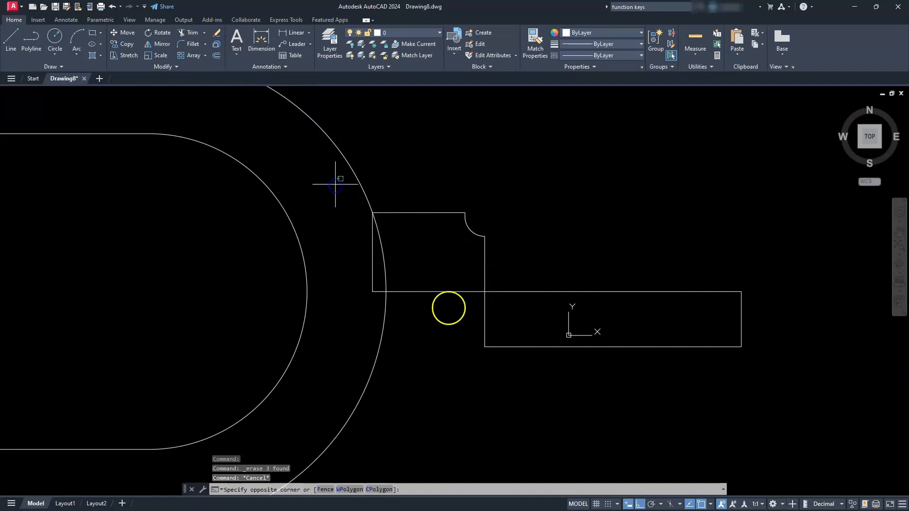
{"action": "left_click", "coordinate": [528, 314]}
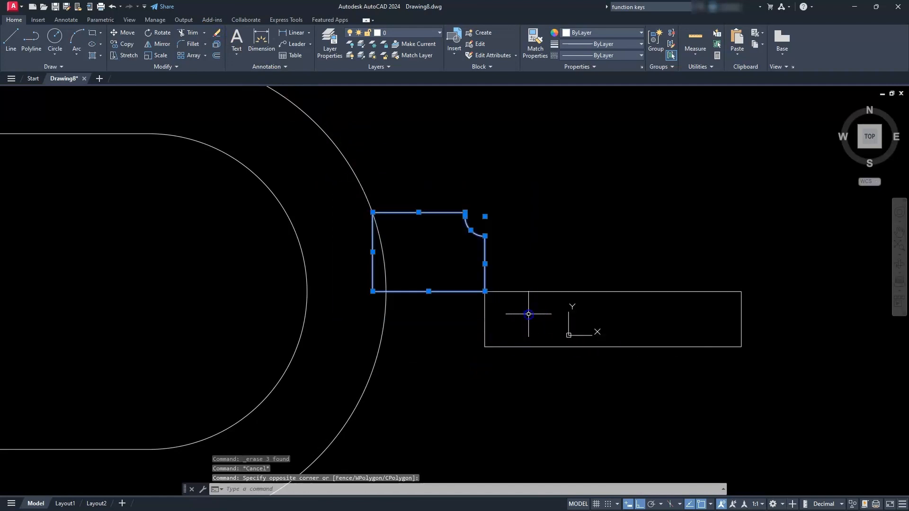
{"action": "left_click", "coordinate": [171, 66]}
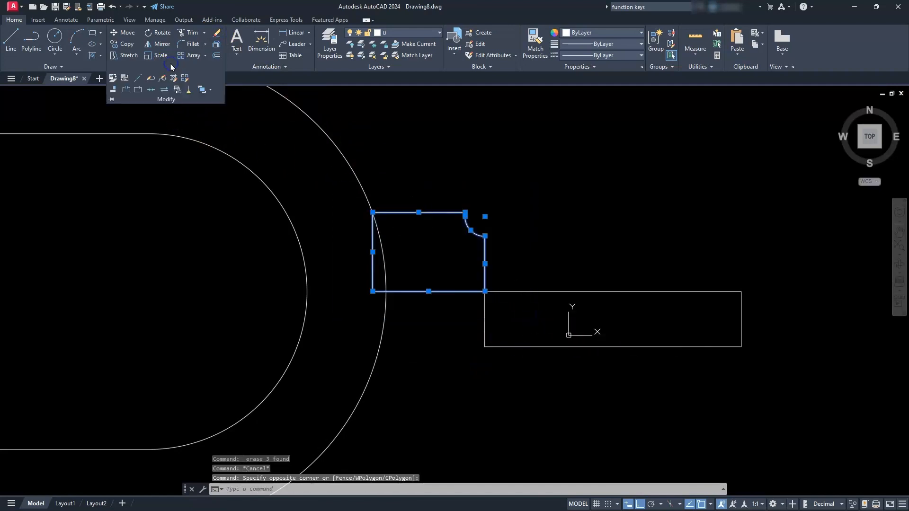
{"action": "left_click", "coordinate": [150, 90]}
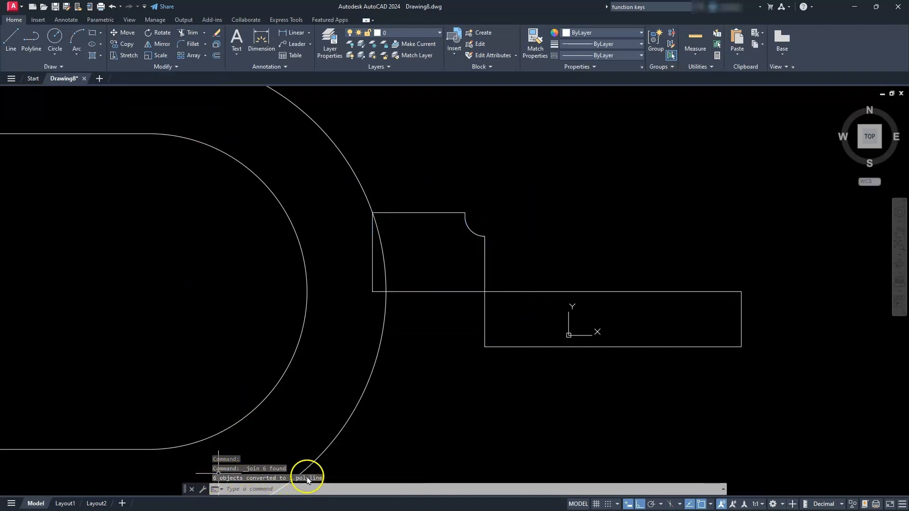
{"action": "key", "text": "Escape"}
{"action": "left_click", "coordinate": [448, 292]}
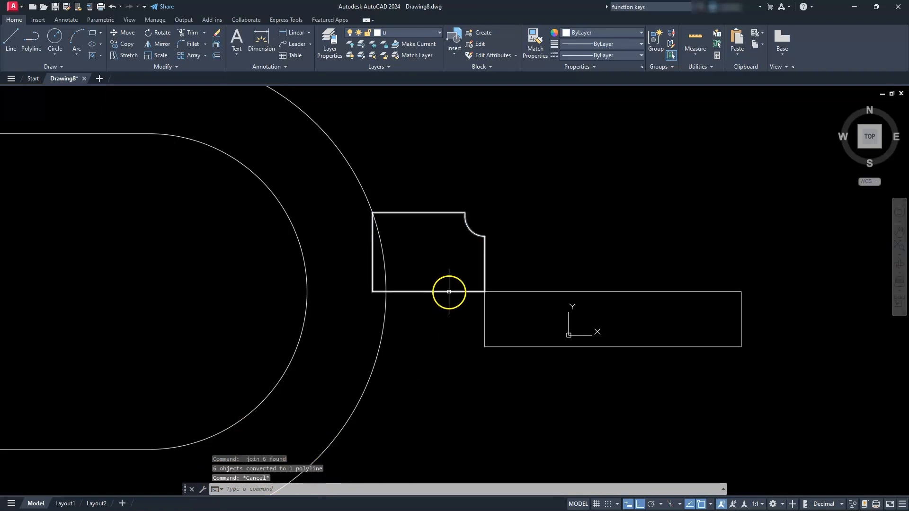
{"action": "key", "text": "Escape"}
{"action": "scroll", "coordinate": [444, 286], "scroll_direction": "down", "scroll_amount": 4}
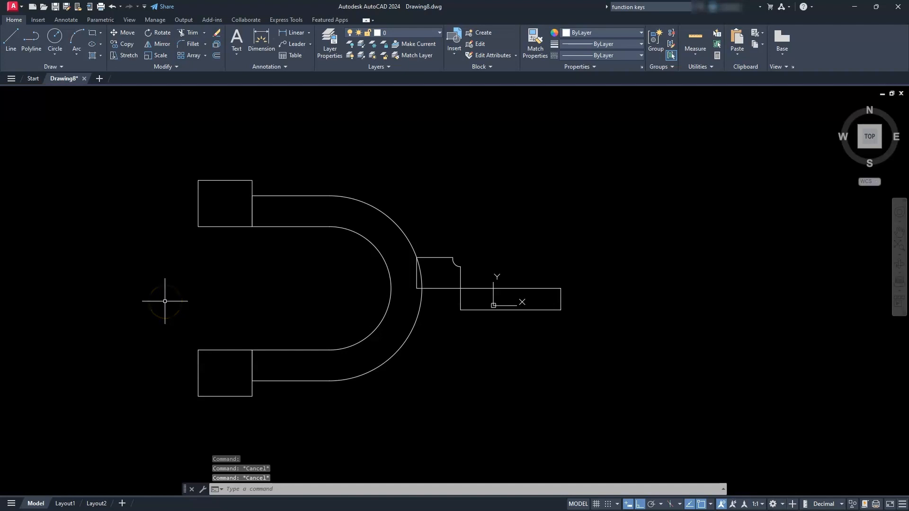
- Inspect the properties of all profiles in the drawing to check their object type and whether they are closed
{"action": "left_click", "coordinate": [137, 148]}
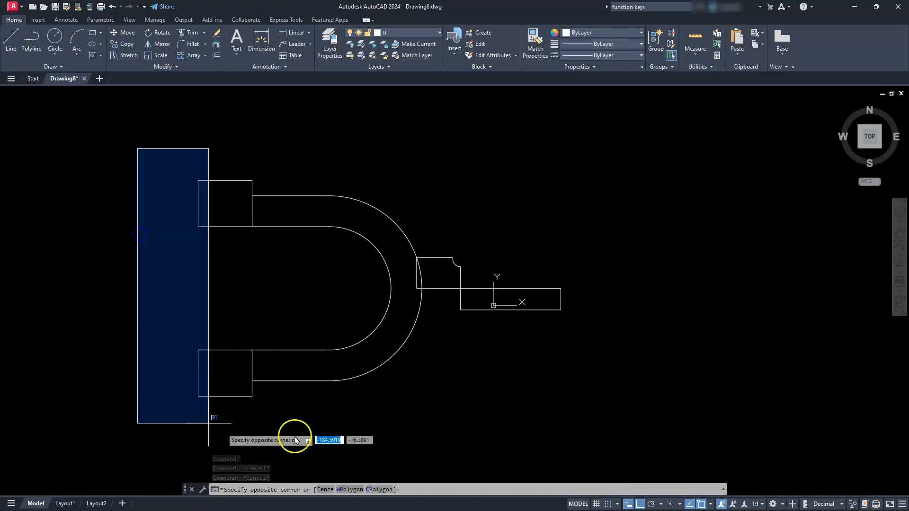
{"action": "left_click", "coordinate": [633, 429]}
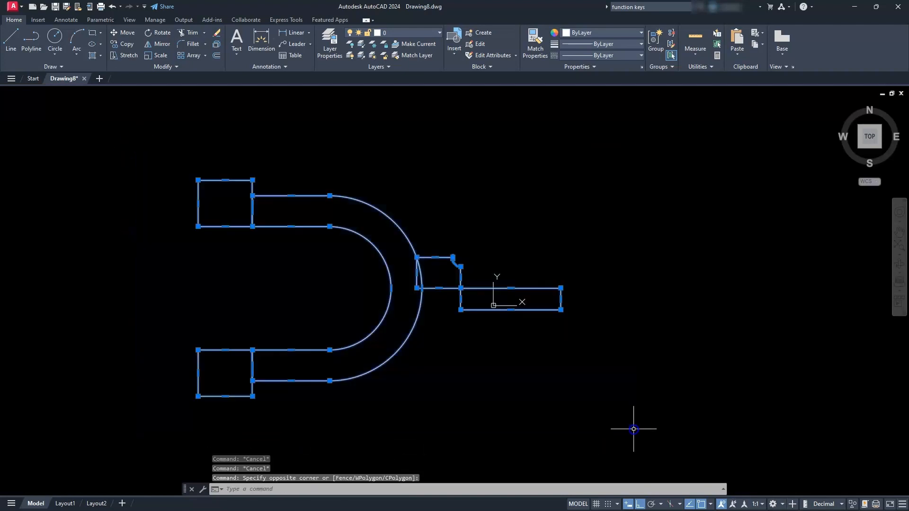
{"action": "right_click", "coordinate": [548, 320]}
{"action": "left_click", "coordinate": [572, 300]}
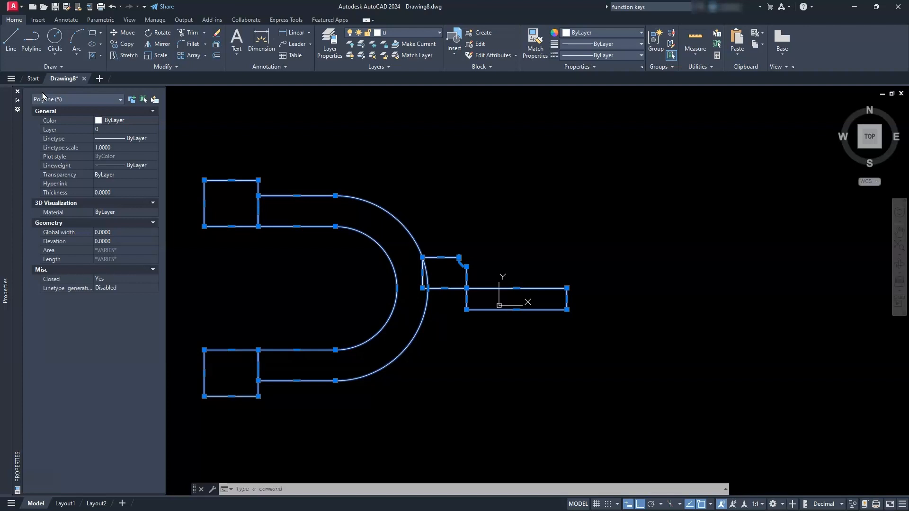
{"action": "left_click", "coordinate": [18, 93]}
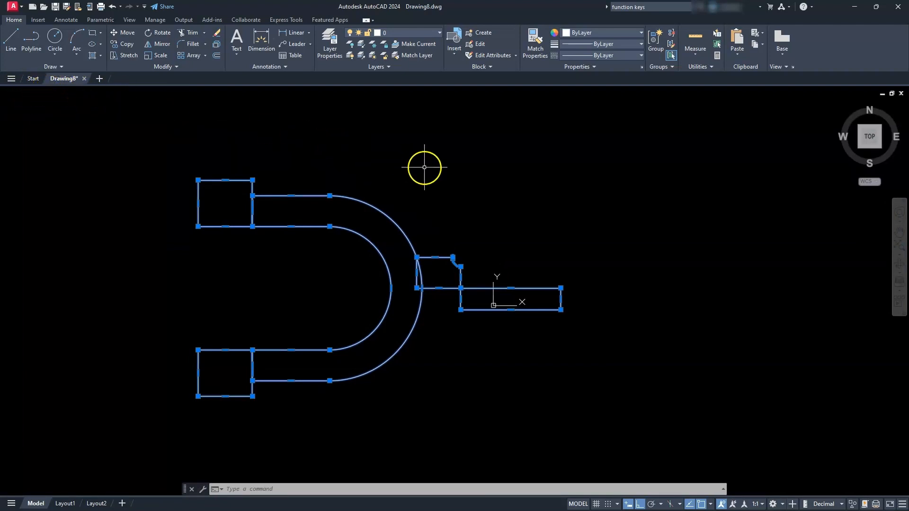
{"action": "key", "text": "Escape"}
{"action": "key", "text": "Escape"}
{"action": "key", "text": "Escape"}
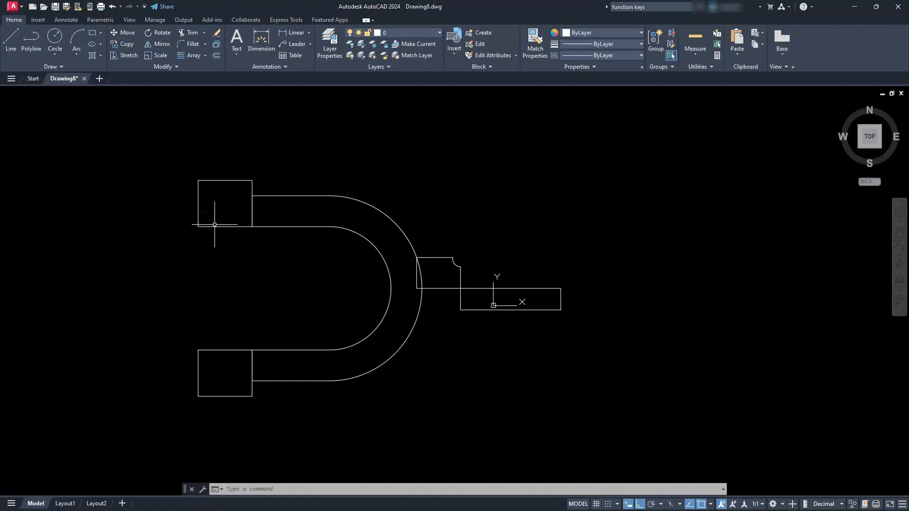
- Switch to the 3D Modeling workspace and close the Activity Insights palette
{"action": "left_click", "coordinate": [782, 505]}
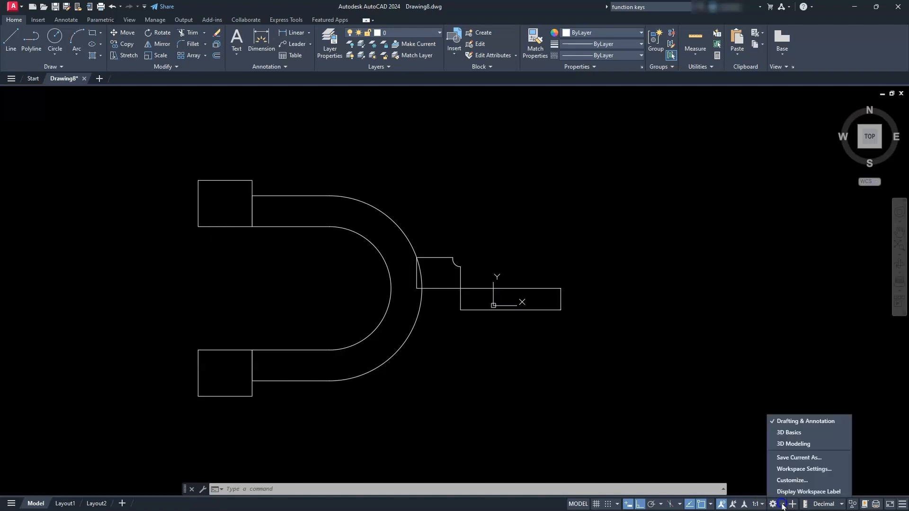
{"action": "left_click", "coordinate": [790, 444]}
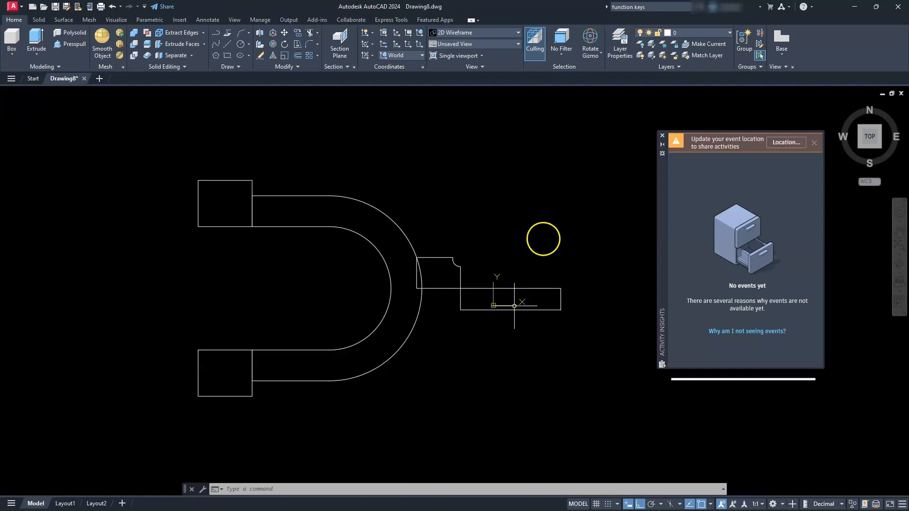
{"action": "left_click", "coordinate": [661, 138]}
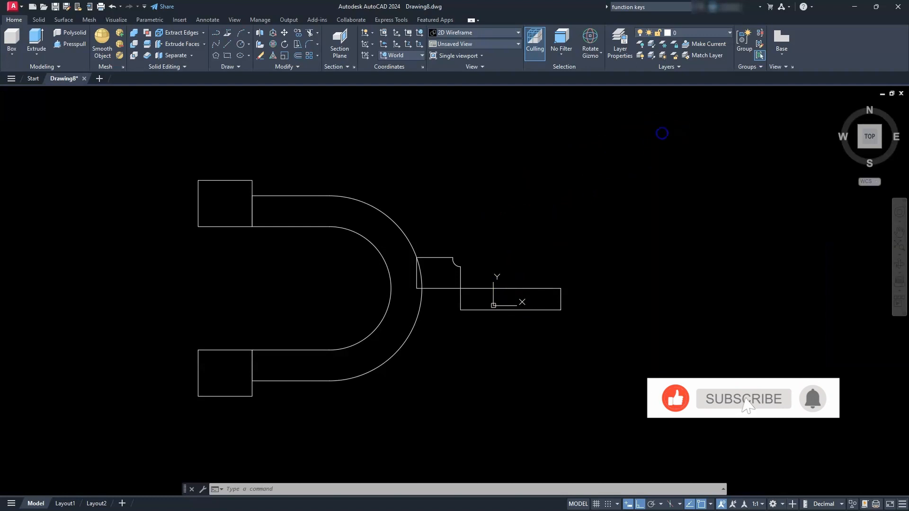
{"action": "left_click", "coordinate": [662, 134]}
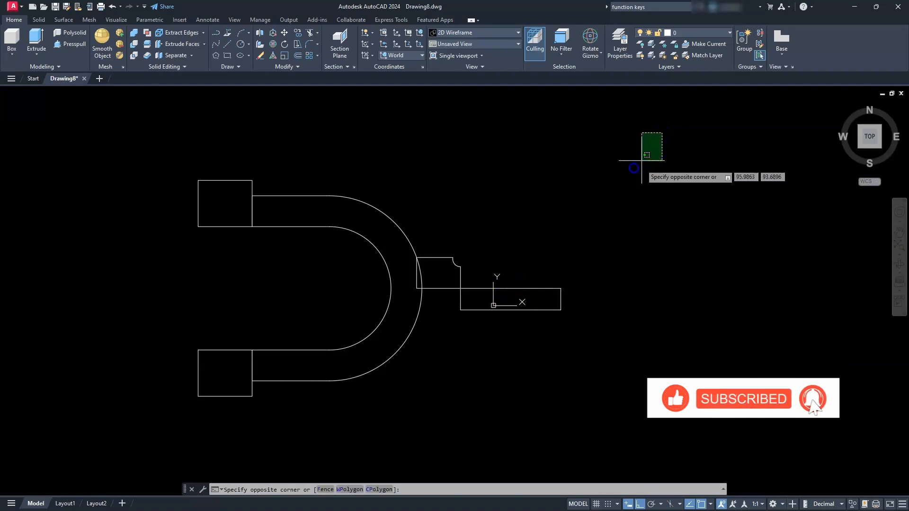
{"action": "key", "text": "Escape"}
{"action": "left_click", "coordinate": [634, 166]}
{"action": "key", "text": "Escape"}
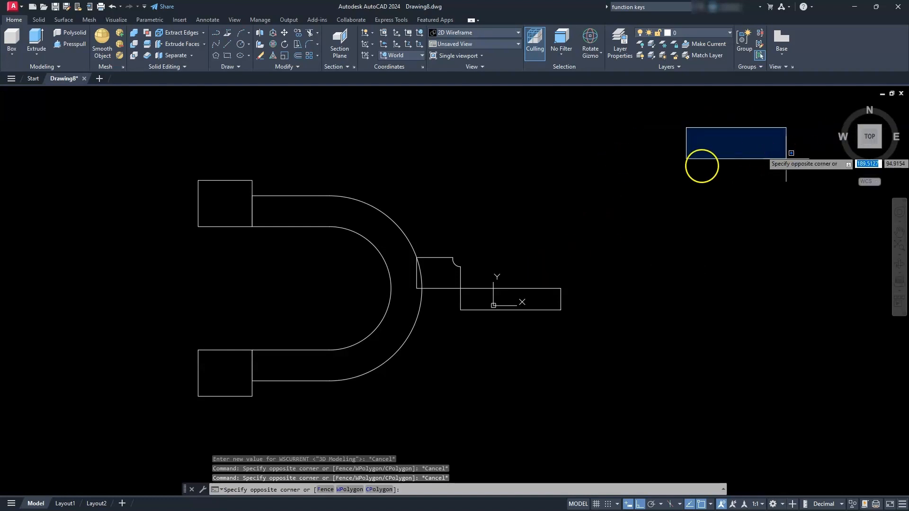
{"action": "key", "text": "Escape"}
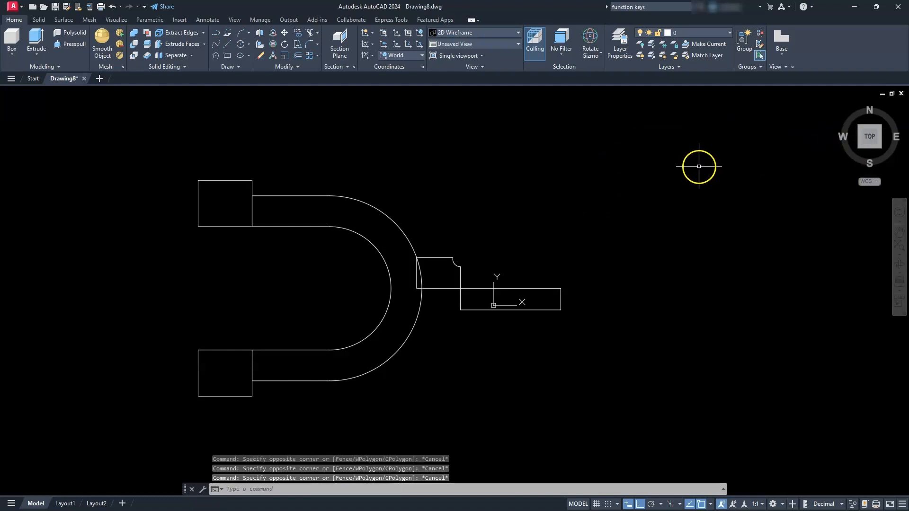
- Set the viewport to the southwest isometric view with the Wireframe visual style
{"action": "left_click", "coordinate": [860, 150]}
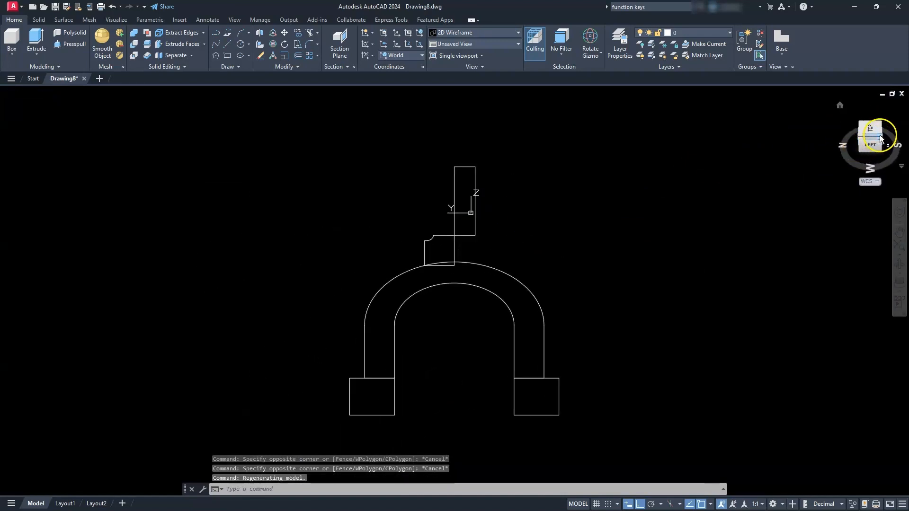
{"action": "left_click", "coordinate": [880, 137]}
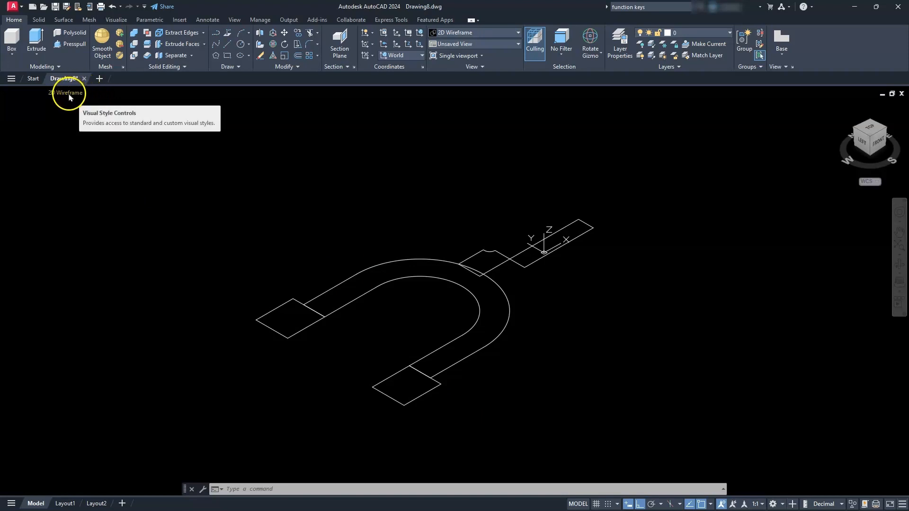
{"action": "left_click", "coordinate": [69, 94]}
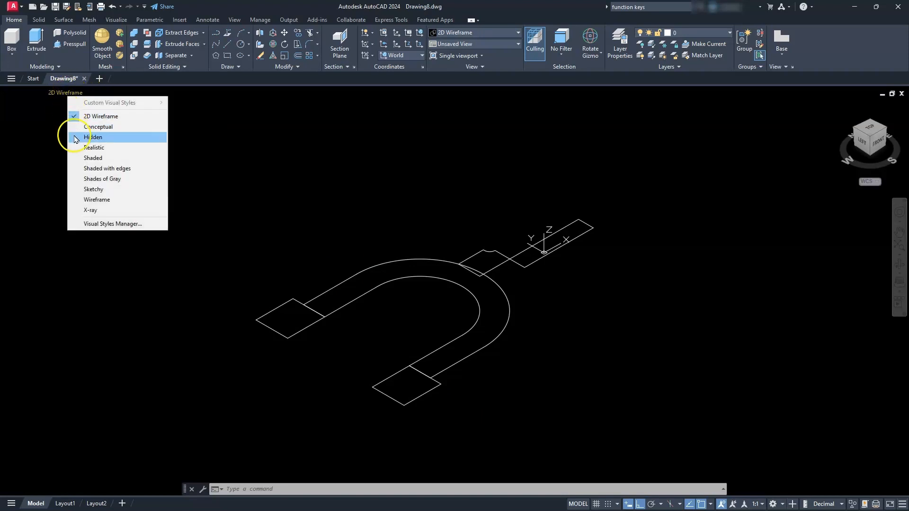
{"action": "left_click", "coordinate": [89, 201]}
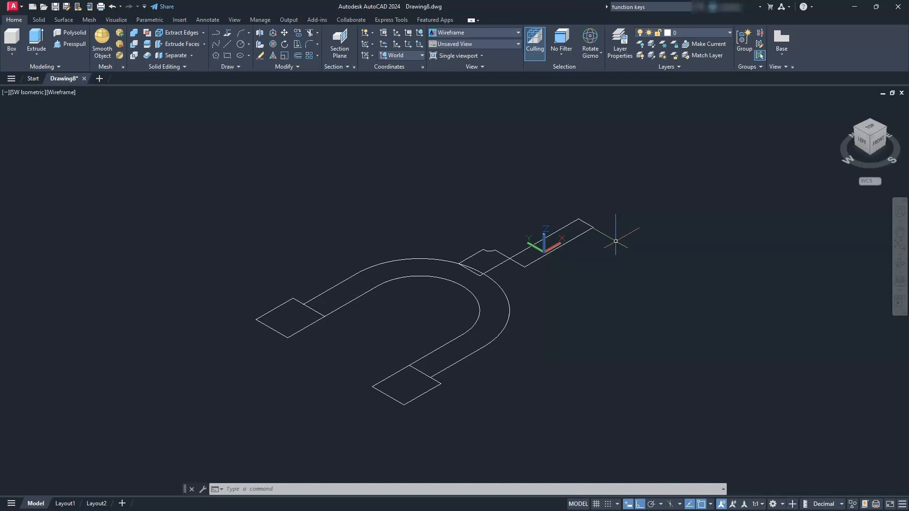
- Revolve the two rectangles at the fork's arm ends by 360 degrees about the line through their arm-side edges
{"action": "left_click", "coordinate": [36, 55]}
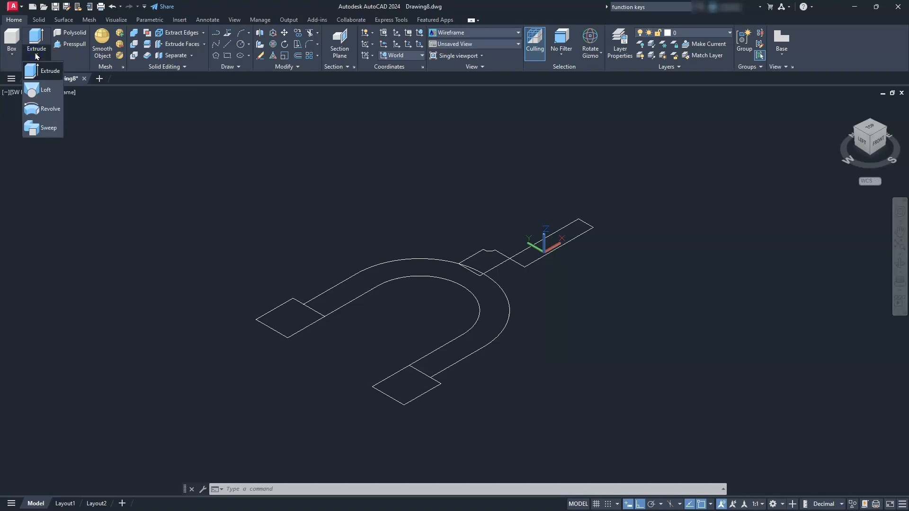
{"action": "left_click", "coordinate": [41, 109]}
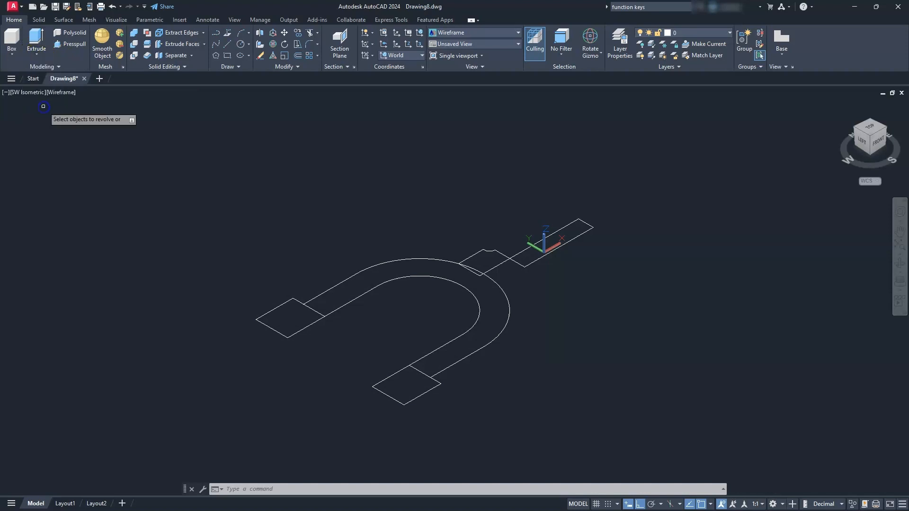
{"action": "left_click", "coordinate": [286, 337]}
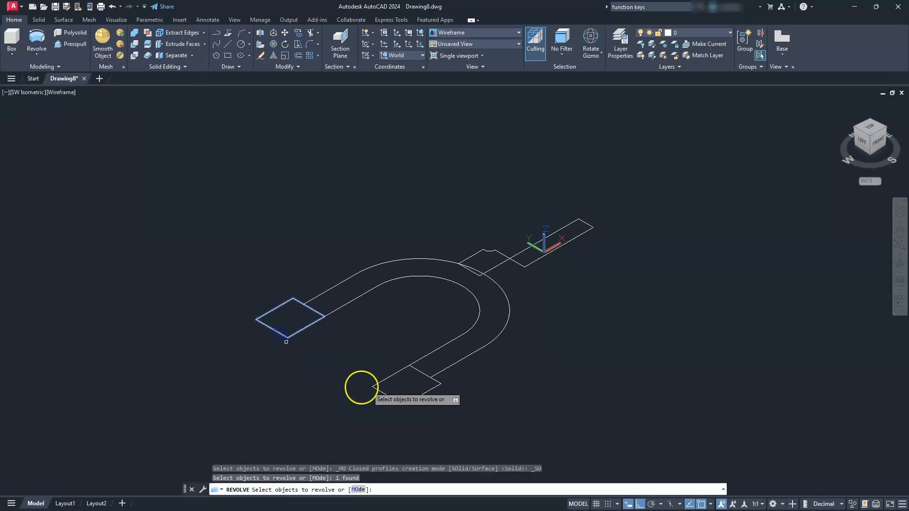
{"action": "left_click", "coordinate": [399, 400]}
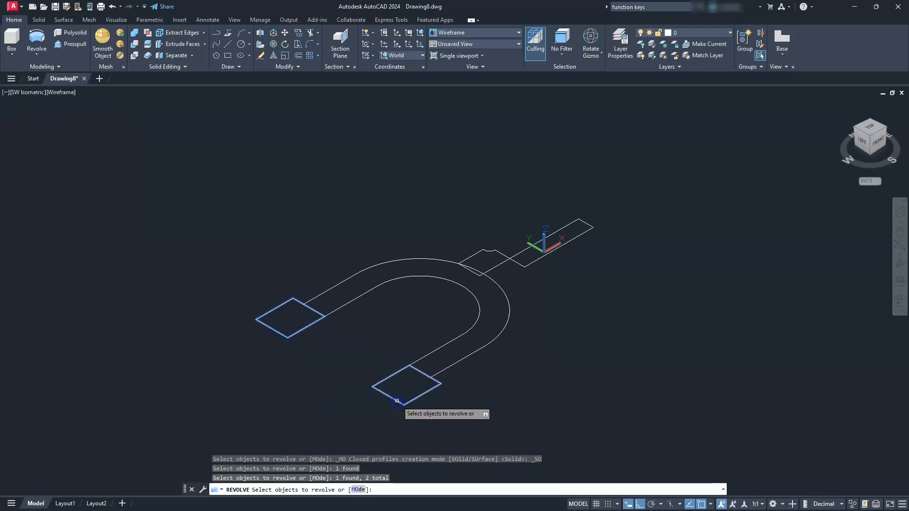
{"action": "key", "text": "Return"}
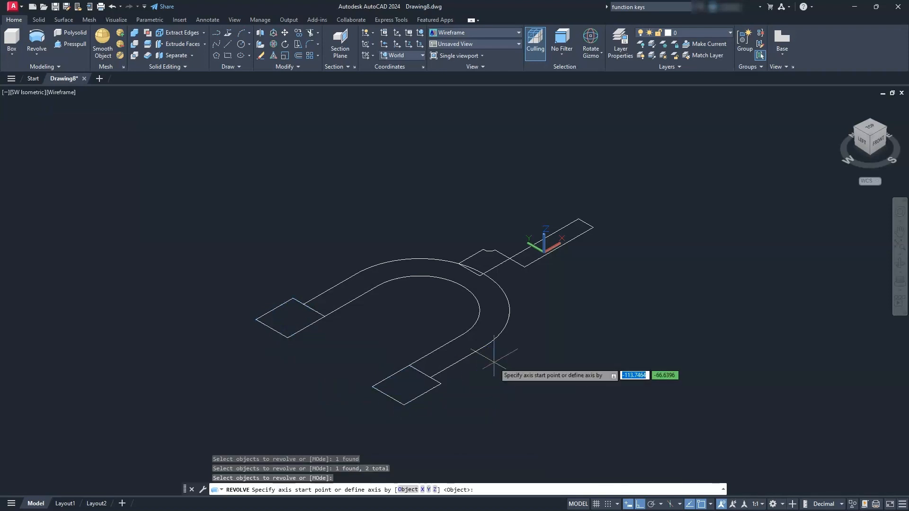
{"action": "left_click", "coordinate": [440, 384]}
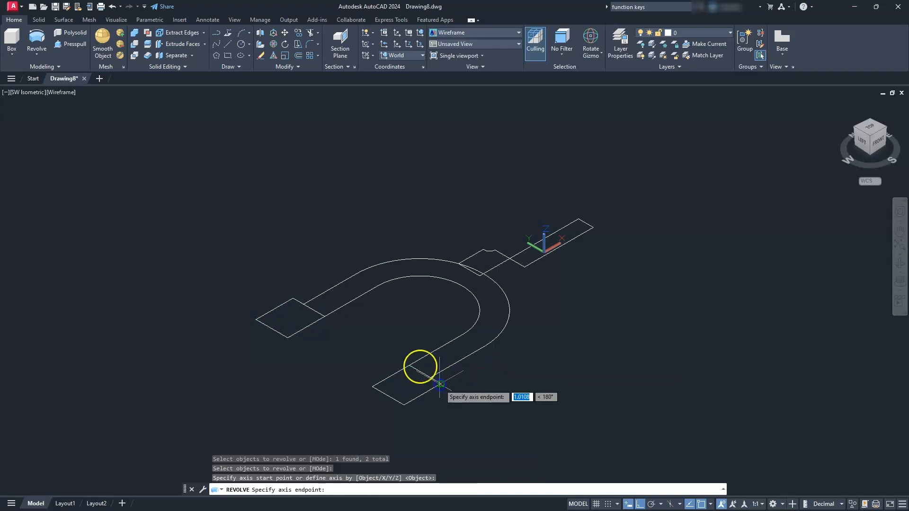
{"action": "left_click", "coordinate": [293, 298]}
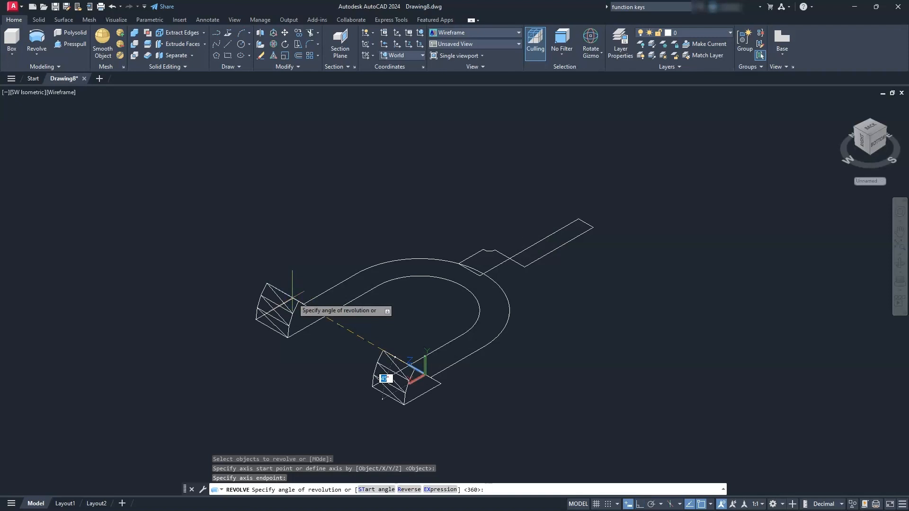
{"action": "key", "text": "Return"}
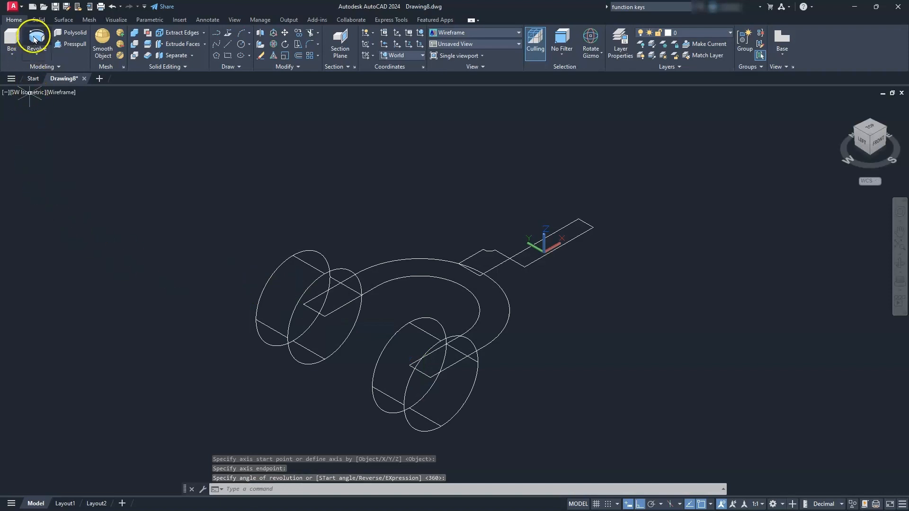
- Revolve the half collar and half handle profiles by 360 degrees about the handle's centre line
{"action": "left_click", "coordinate": [34, 39]}
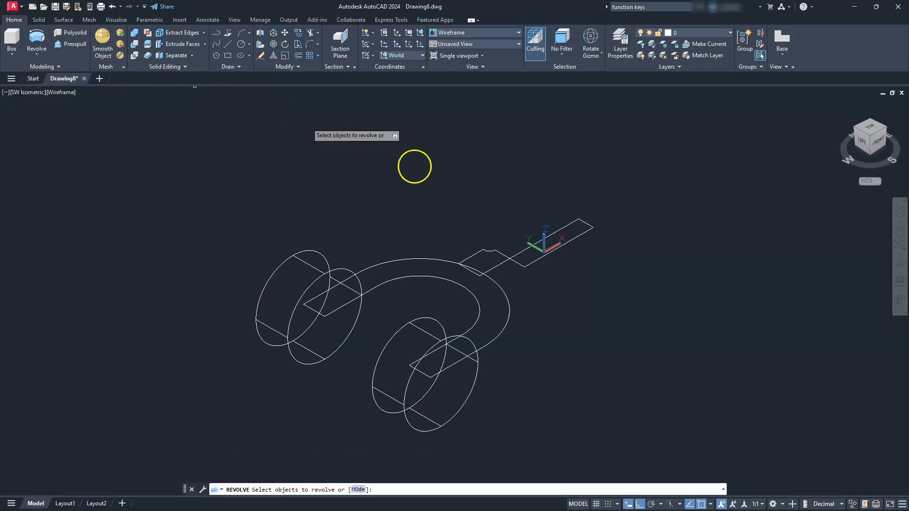
{"action": "left_click", "coordinate": [501, 260]}
{"action": "left_click", "coordinate": [532, 263]}
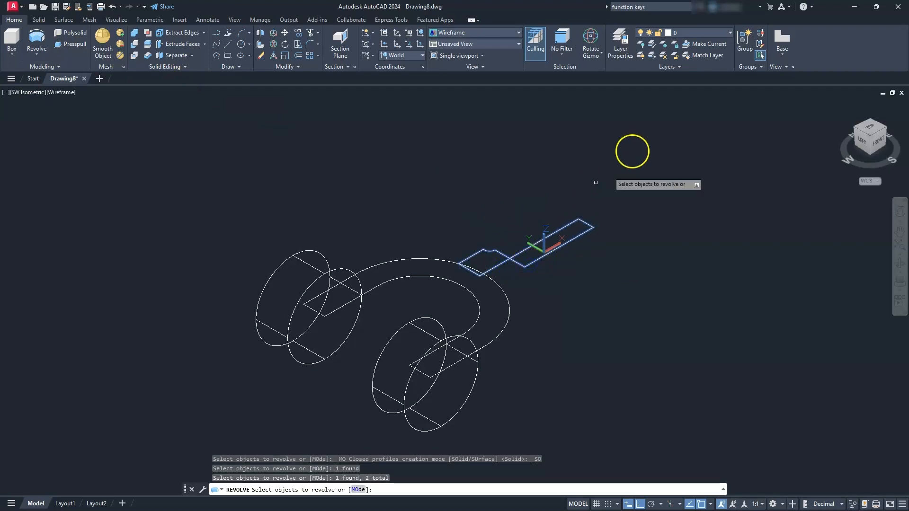
{"action": "key", "text": "Return"}
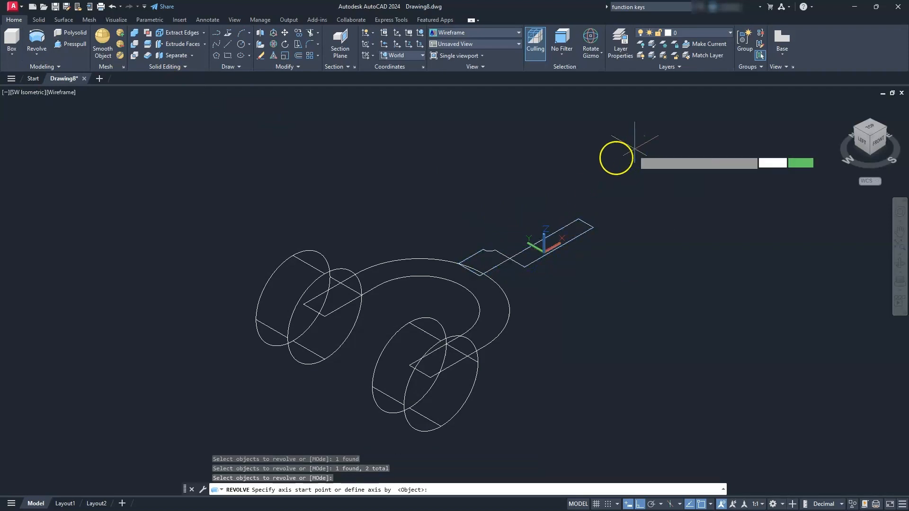
{"action": "left_click", "coordinate": [504, 256]}
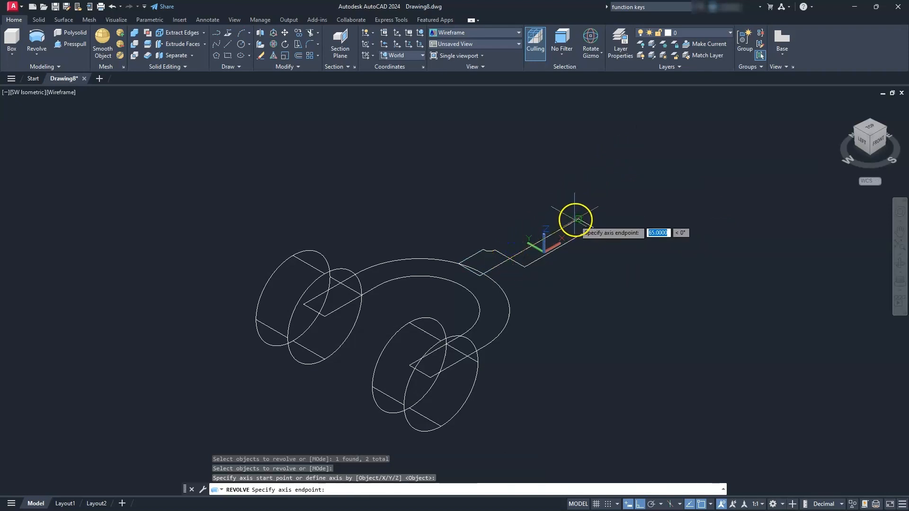
{"action": "left_click", "coordinate": [575, 219]}
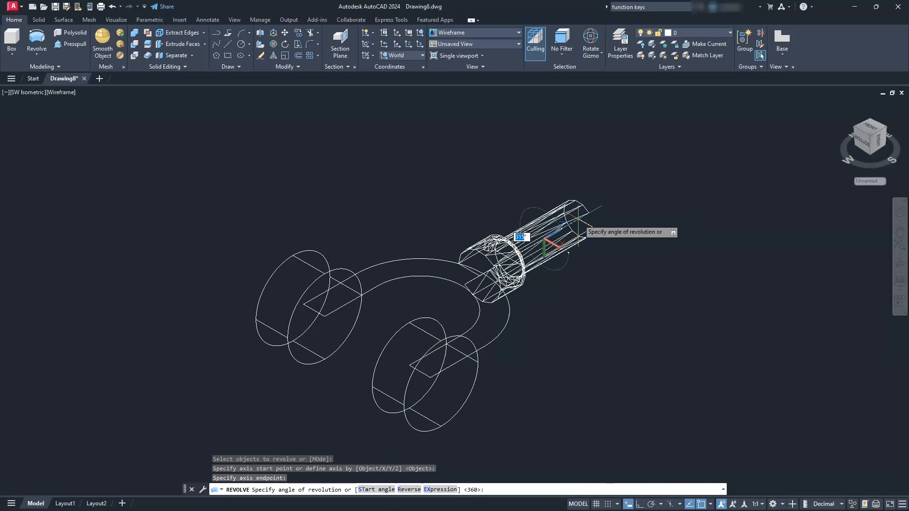
{"action": "key", "text": "Return"}
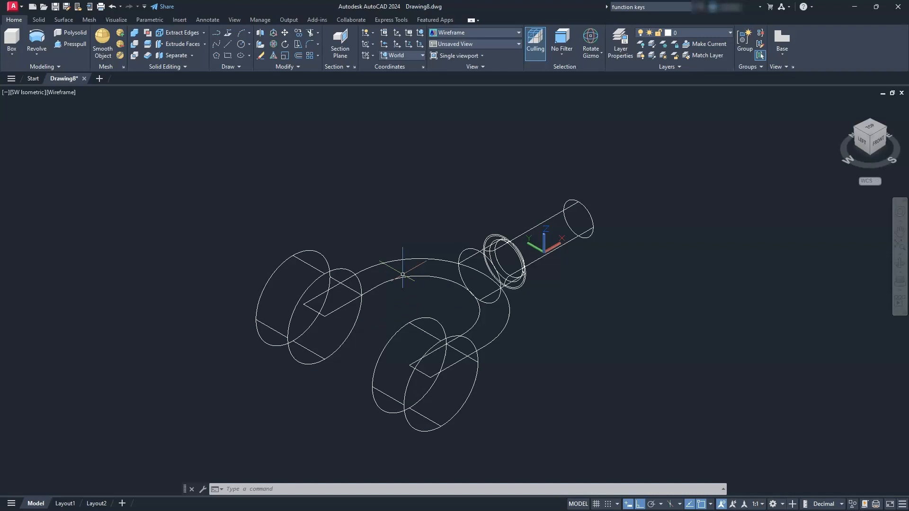
- Extrude the closed U-shaped profile upward to a height of 40
{"action": "left_click", "coordinate": [31, 54]}
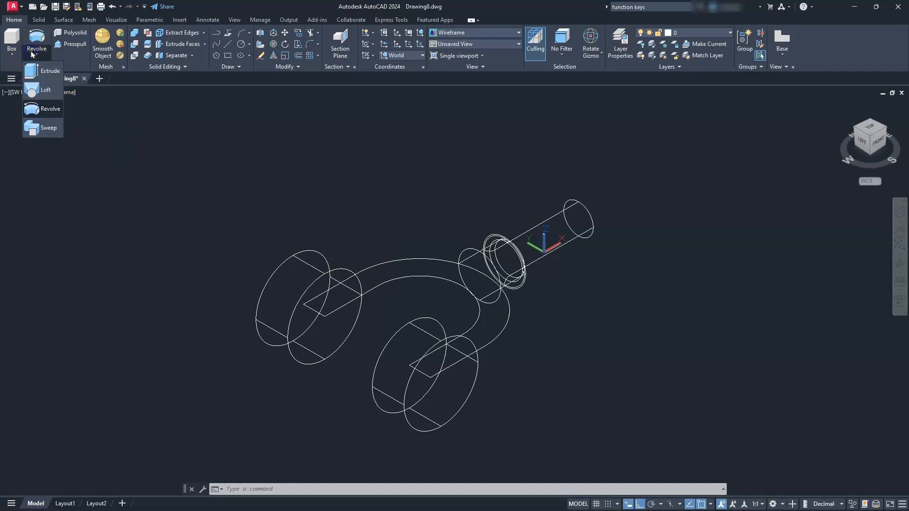
{"action": "left_click", "coordinate": [43, 74]}
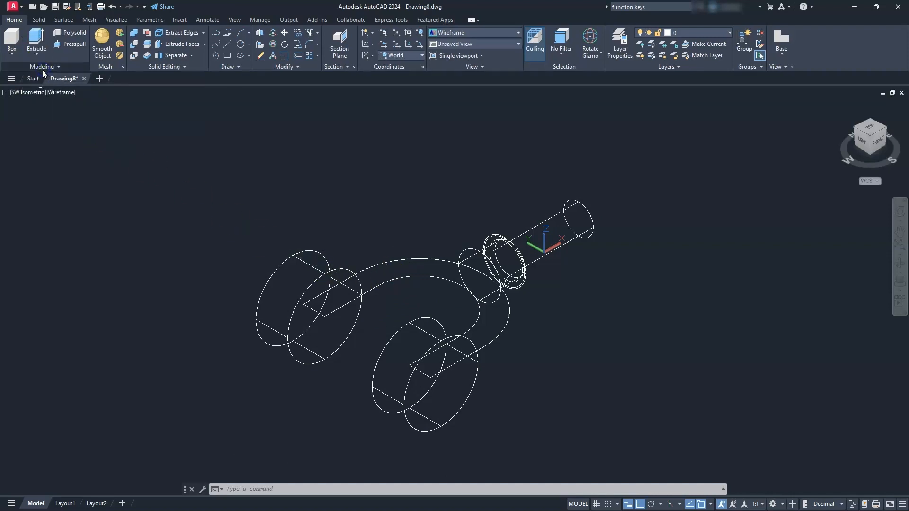
{"action": "left_click", "coordinate": [403, 260]}
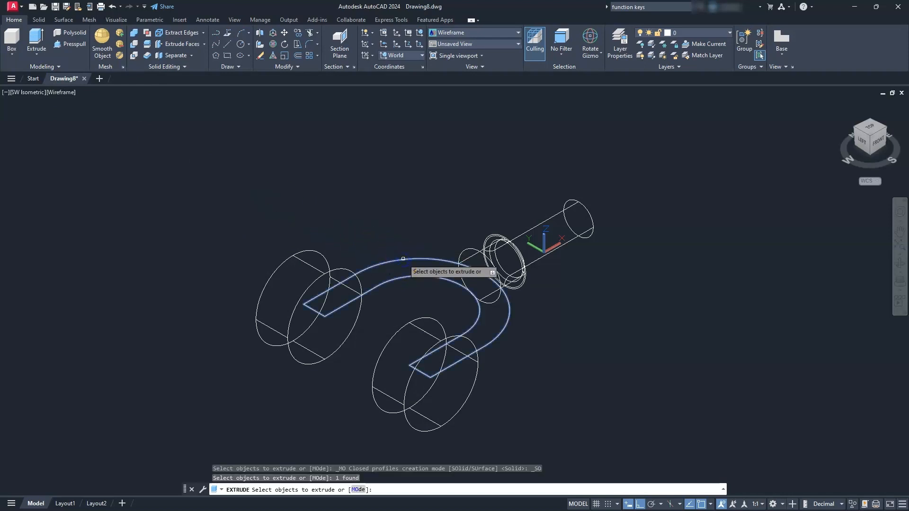
{"action": "key", "text": "Return"}
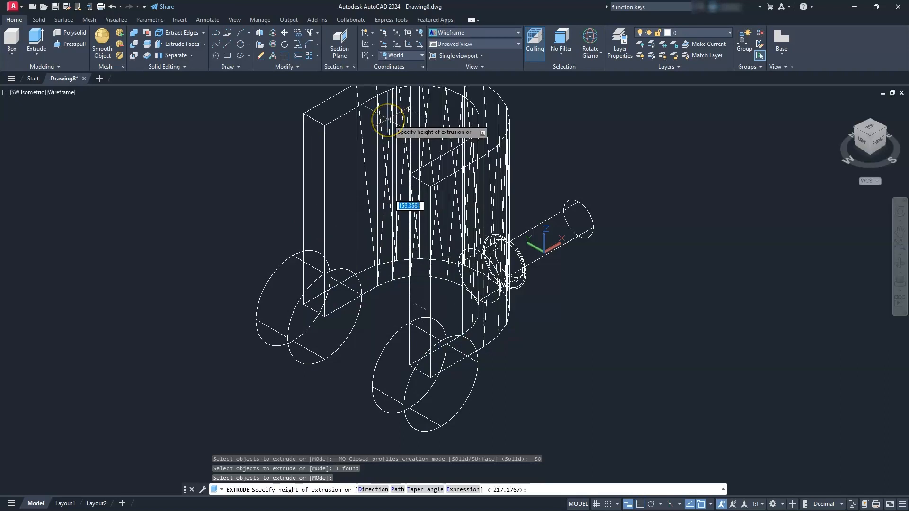
{"action": "type", "text": "40"}
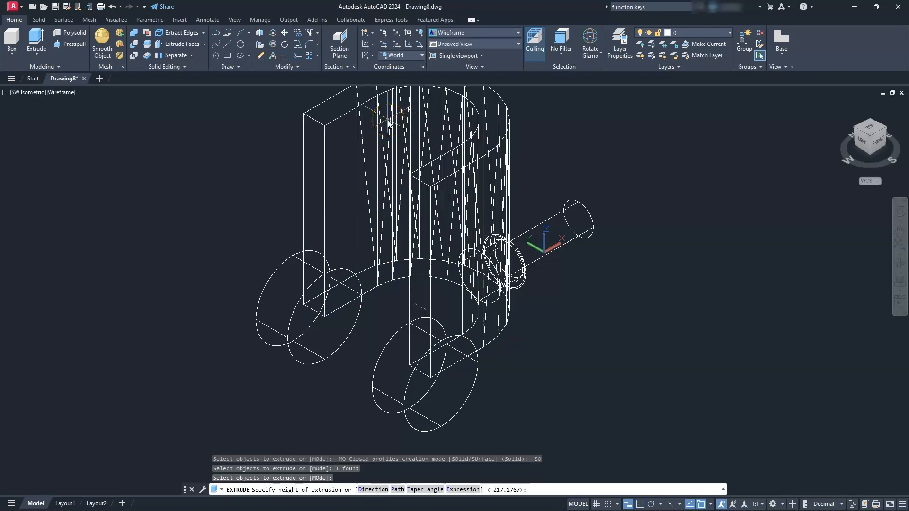
{"action": "key", "text": "Return"}
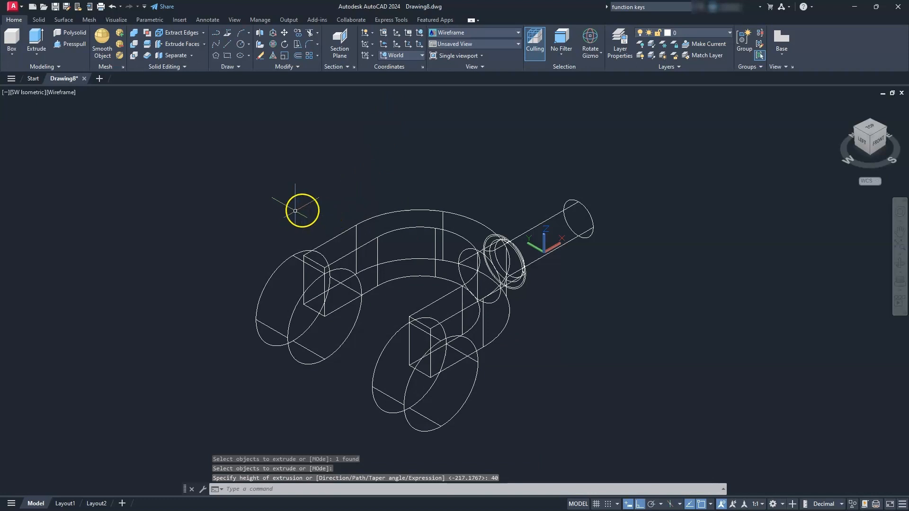
- Move the extruded U-shaped solid 20 units down along the Z axis using the Move Gizmo
{"action": "left_click", "coordinate": [371, 218]}
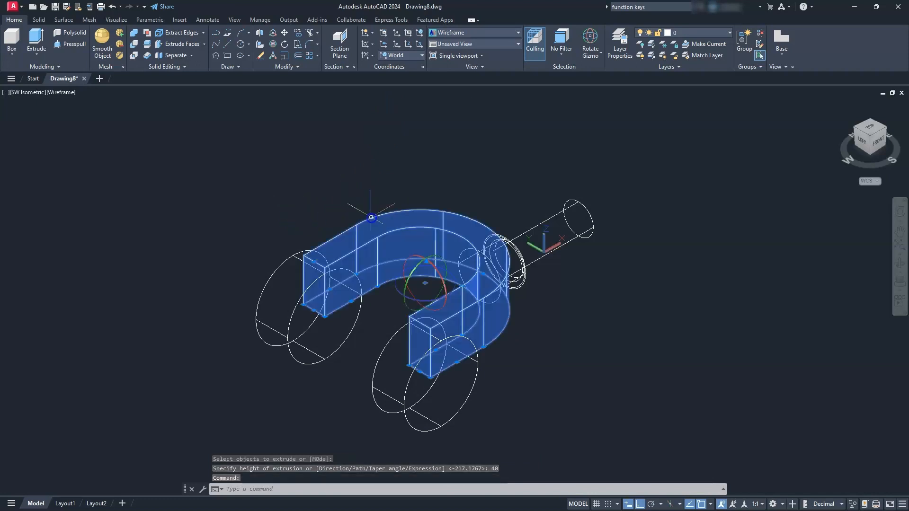
{"action": "left_click", "coordinate": [595, 53]}
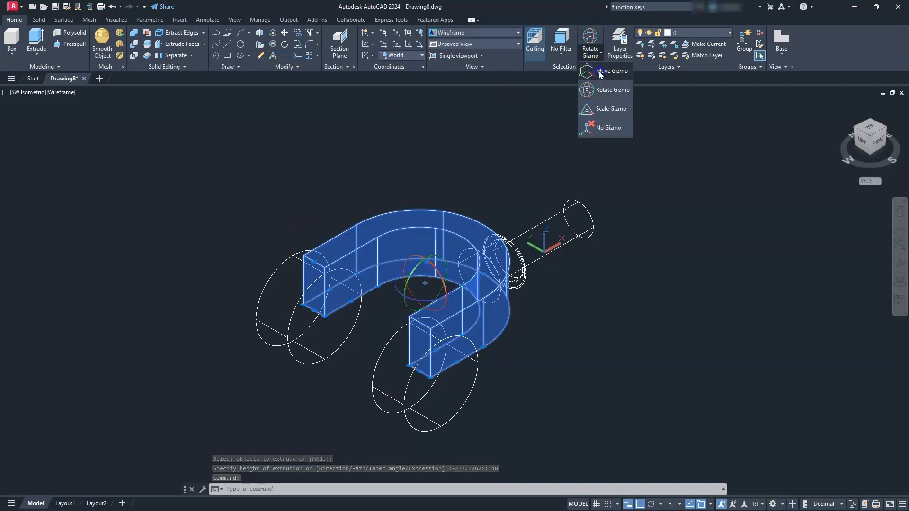
{"action": "left_click", "coordinate": [602, 71]}
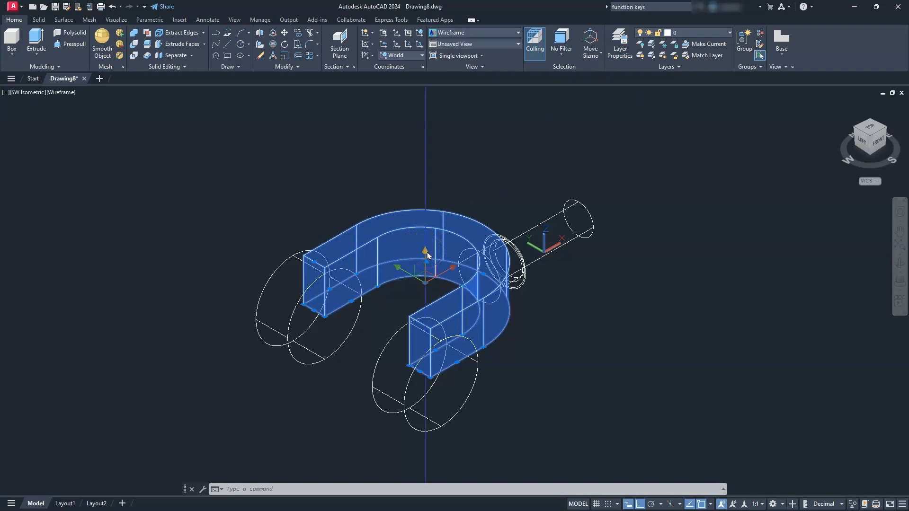
{"action": "left_click_drag", "start_coordinate": [425, 255], "coordinate": [530, 419]}
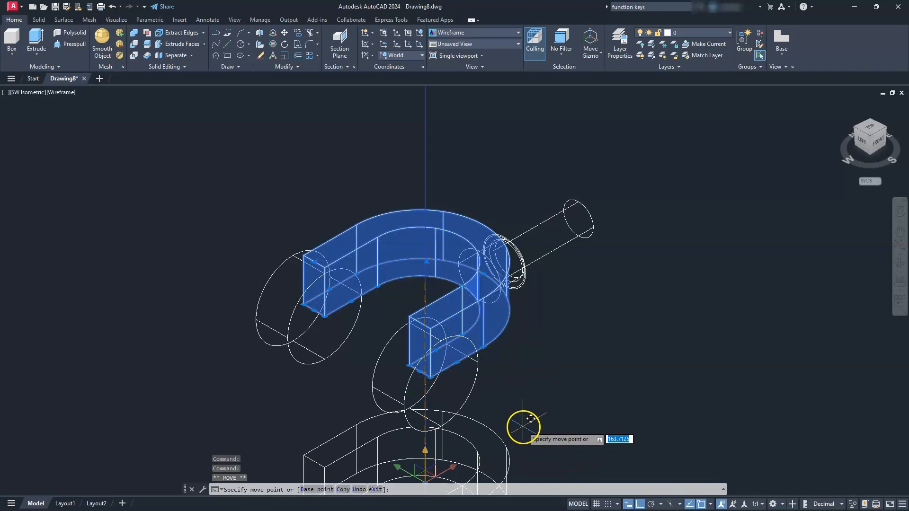
{"action": "type", "text": "20"}
{"action": "key", "text": "Return"}
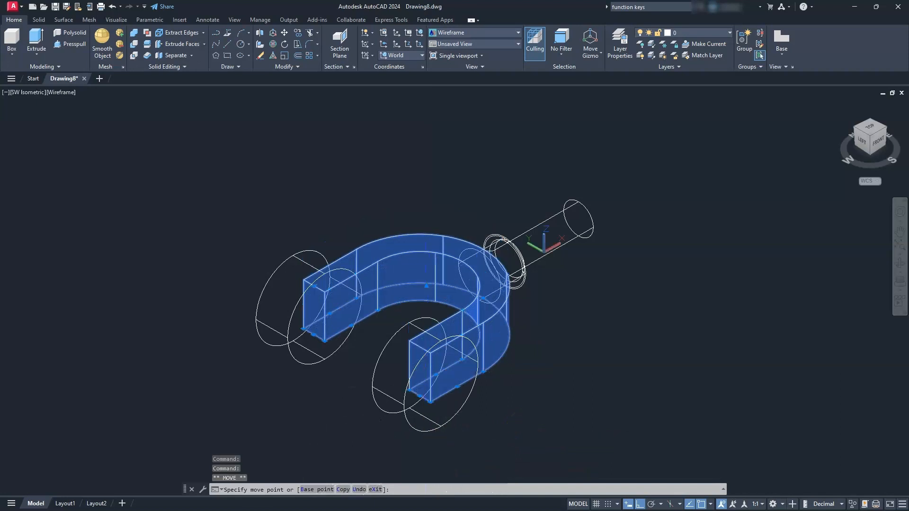
{"action": "key", "text": "Escape"}
{"action": "key", "text": "Escape"}
{"action": "key", "text": "Escape"}
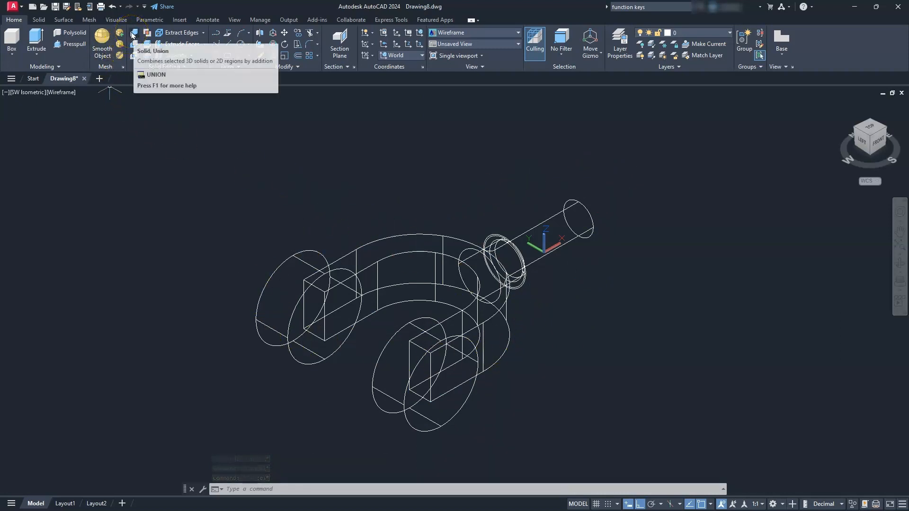
- Union the two end cylinders, U-shaped body, collar and handle into one solid
{"action": "left_click", "coordinate": [133, 34]}
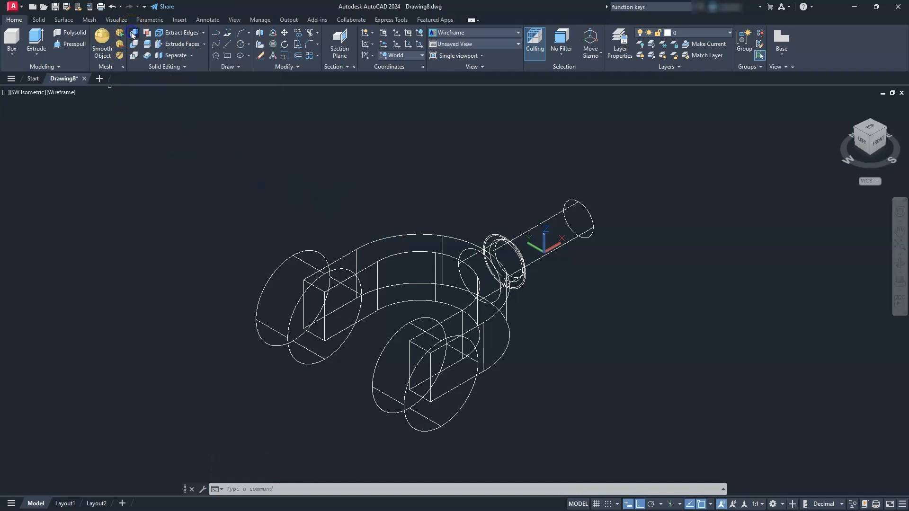
{"action": "left_click", "coordinate": [284, 261]}
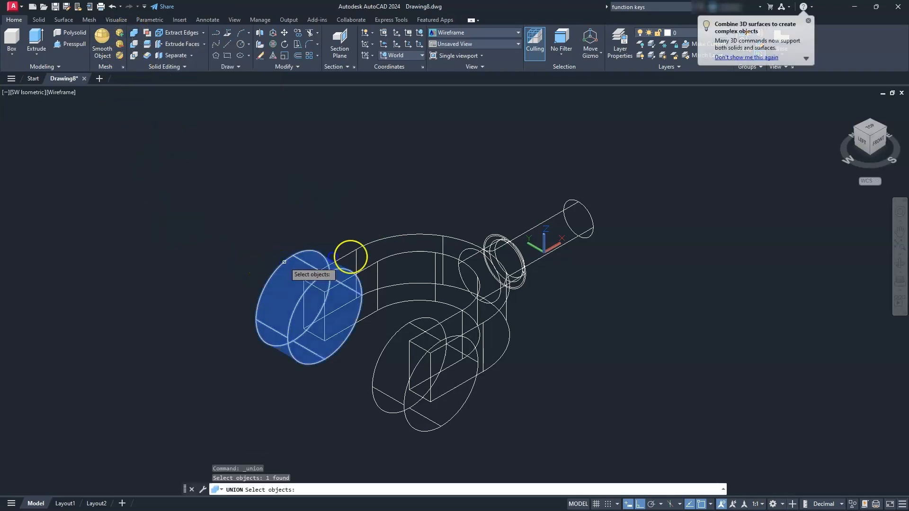
{"action": "left_click", "coordinate": [388, 257]}
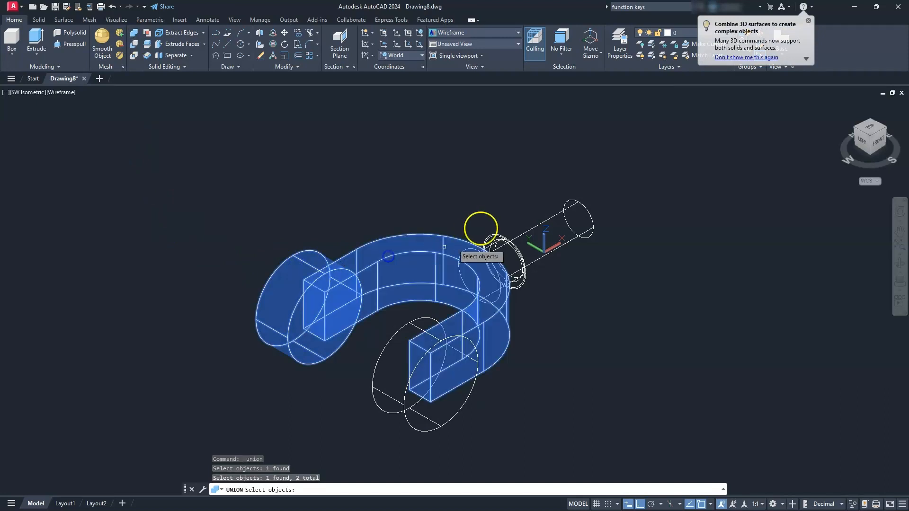
{"action": "left_click", "coordinate": [620, 161]}
{"action": "left_click", "coordinate": [355, 440]}
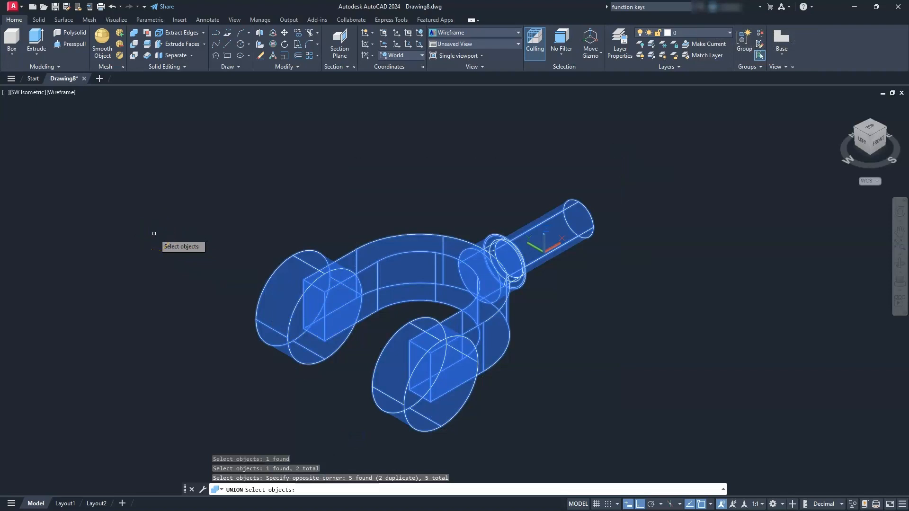
{"action": "key", "text": "Return"}
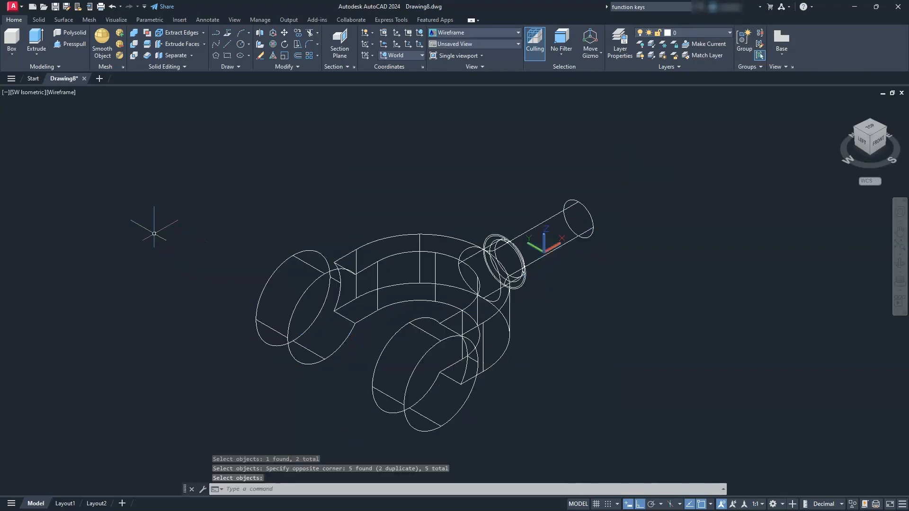
- Start creating a cylinder solid primitive
{"action": "left_click", "coordinate": [172, 241]}
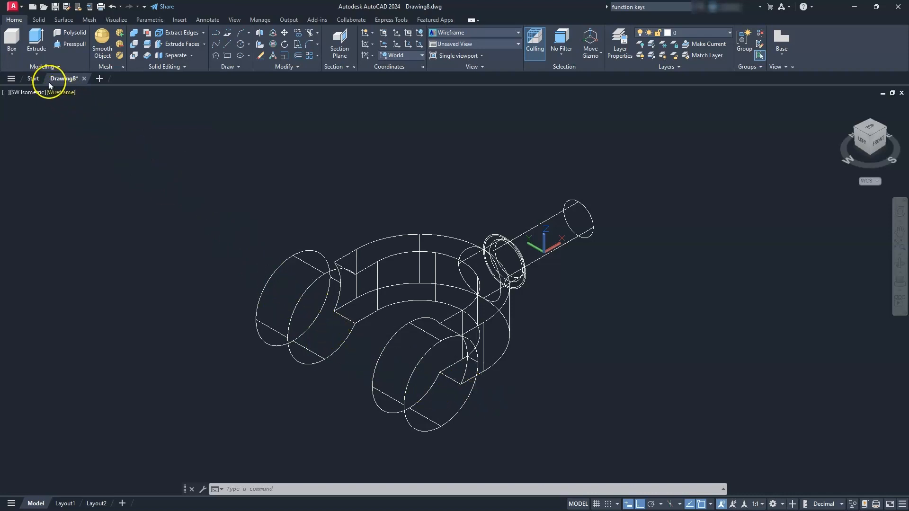
{"action": "left_click", "coordinate": [15, 58]}
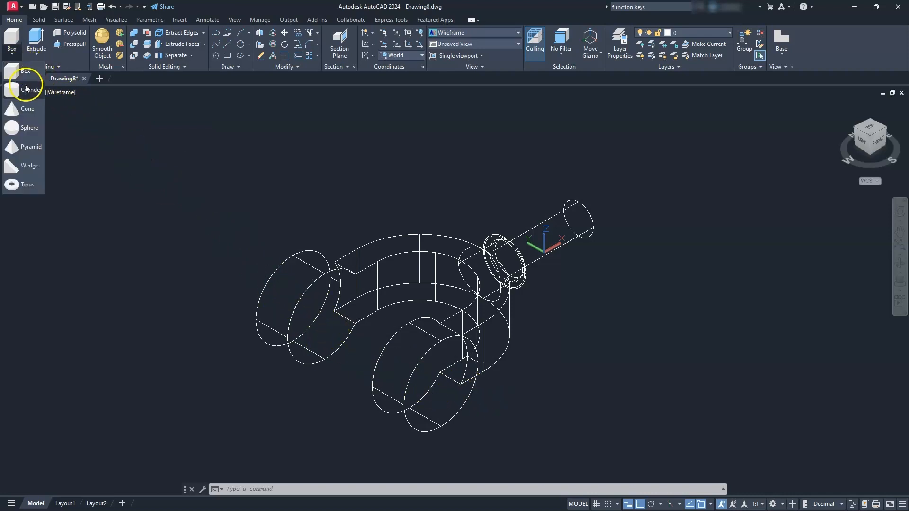
{"action": "left_click", "coordinate": [19, 81]}
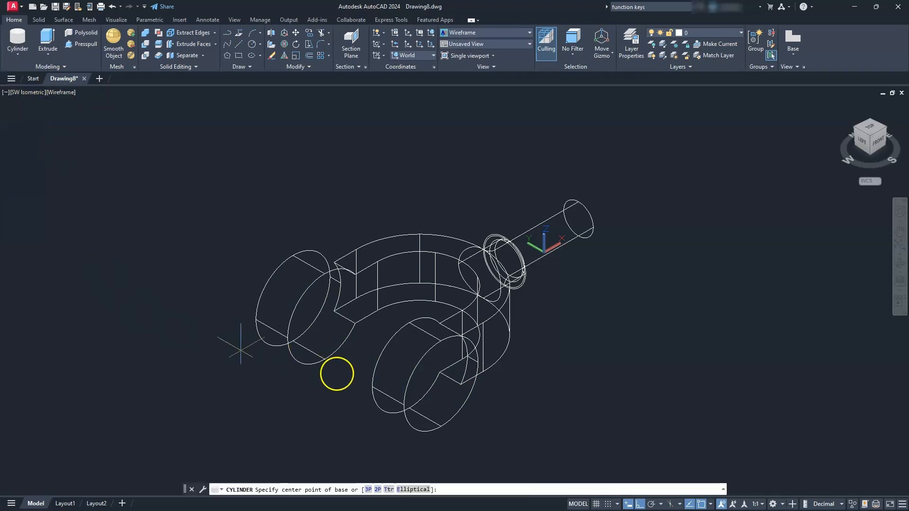
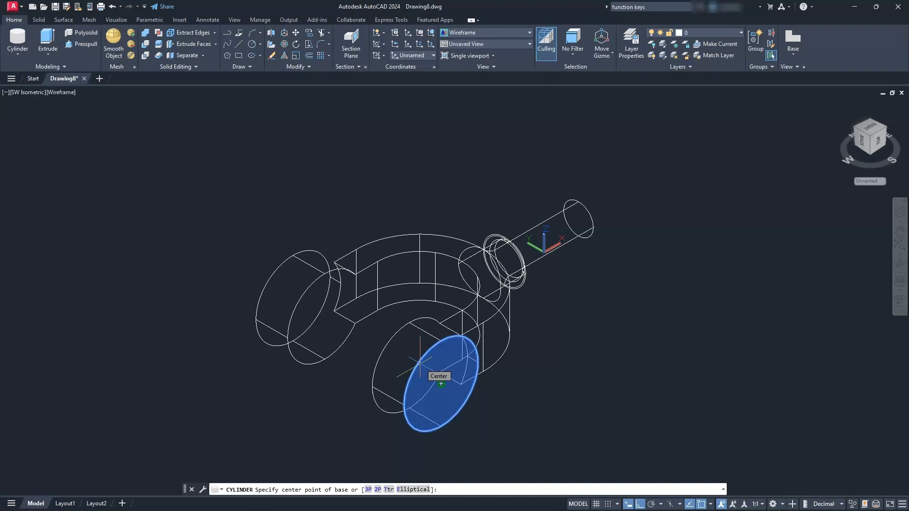
- Create a cylinder of diameter 40 and about 313 long, centred on the front end cylinder's face and passing through both end cylinders
{"action": "left_click", "coordinate": [441, 384]}
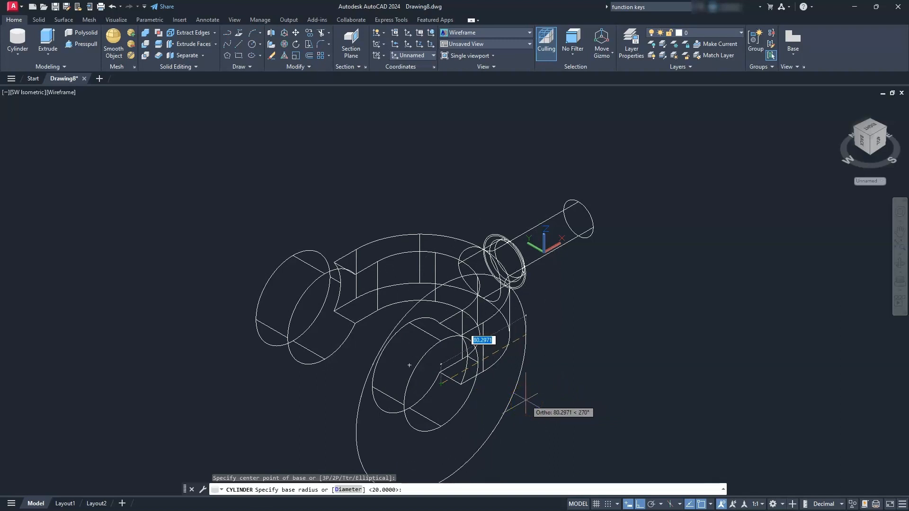
{"action": "left_click", "coordinate": [343, 490]}
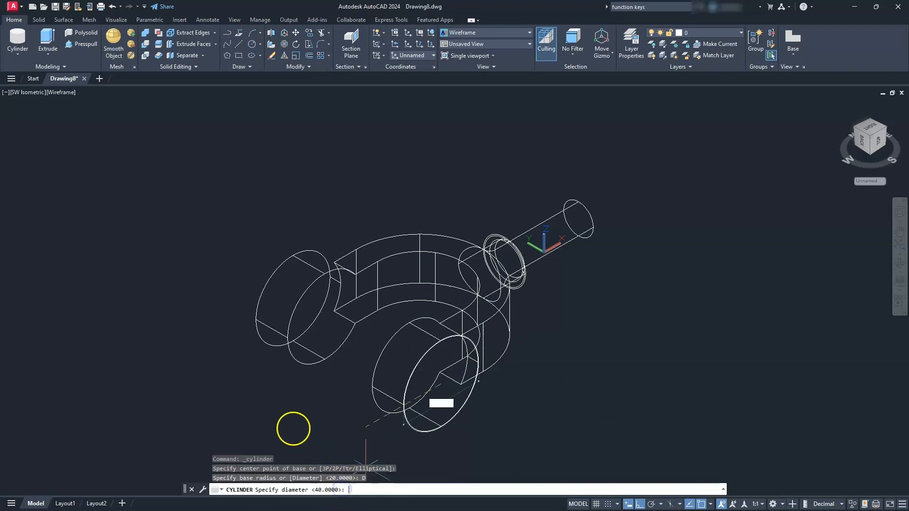
{"action": "type", "text": "4"}
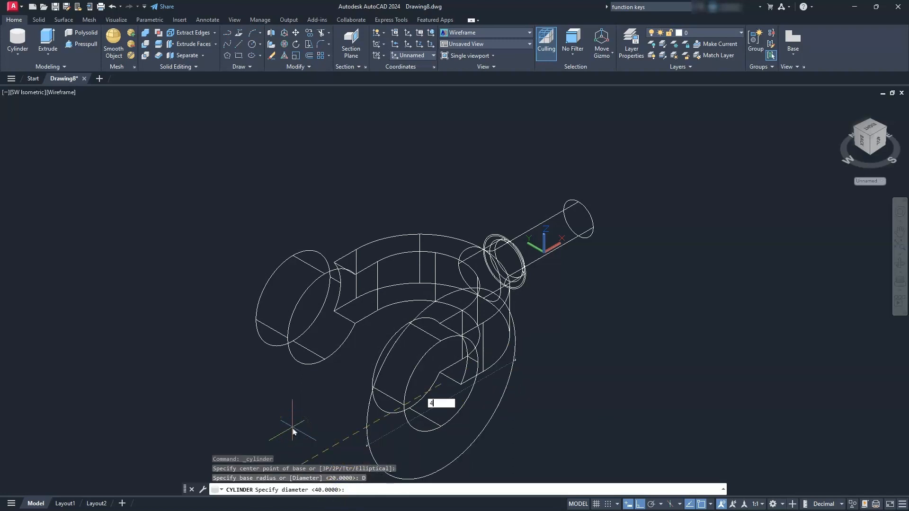
{"action": "type", "text": "0"}
{"action": "key", "text": "Return"}
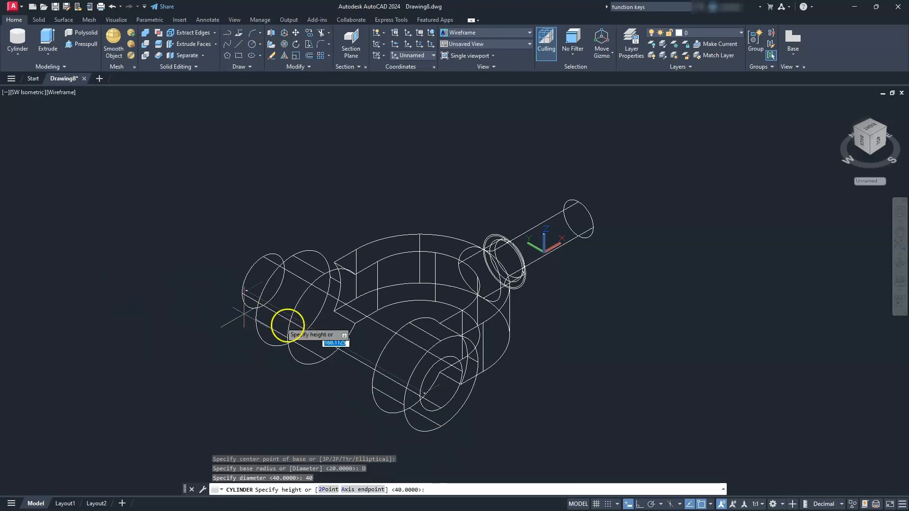
{"action": "left_click", "coordinate": [83, 233]}
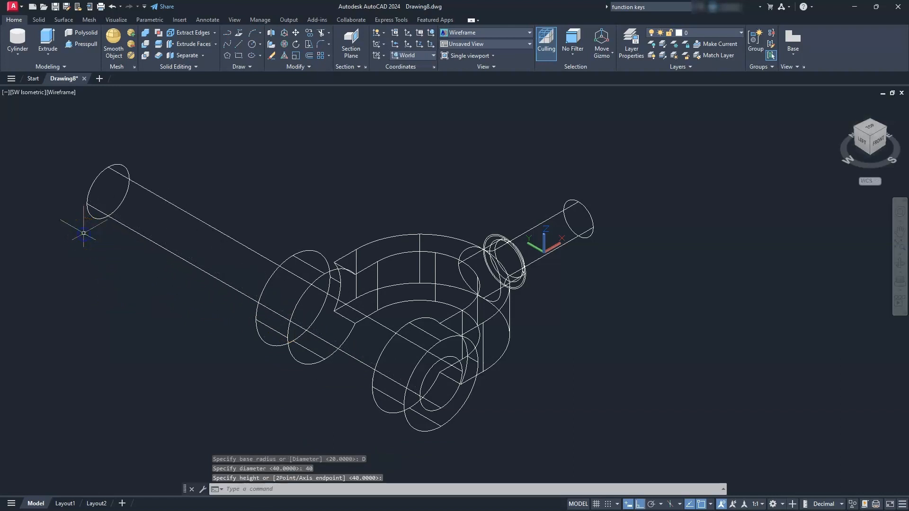
- Subtract the long cylinder from the fork body to cut aligned holes through both end cylinders
{"action": "left_click", "coordinate": [145, 48]}
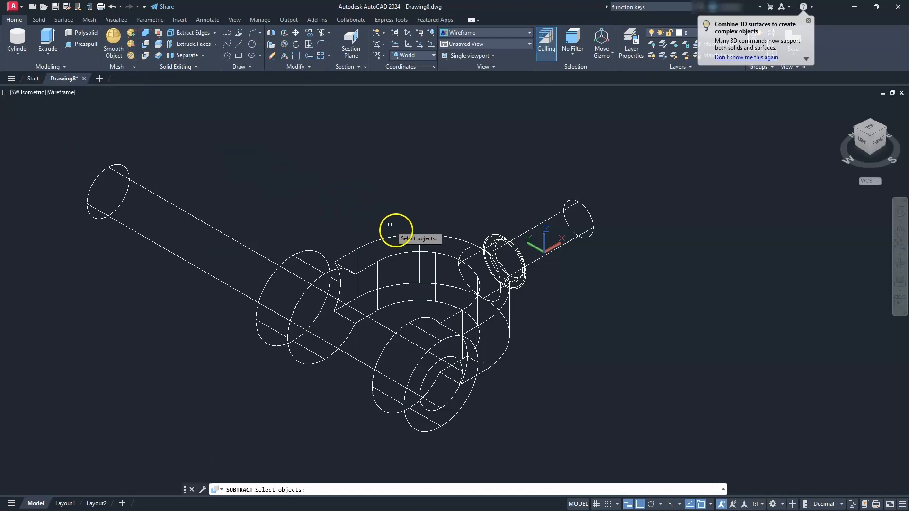
{"action": "left_click", "coordinate": [399, 237]}
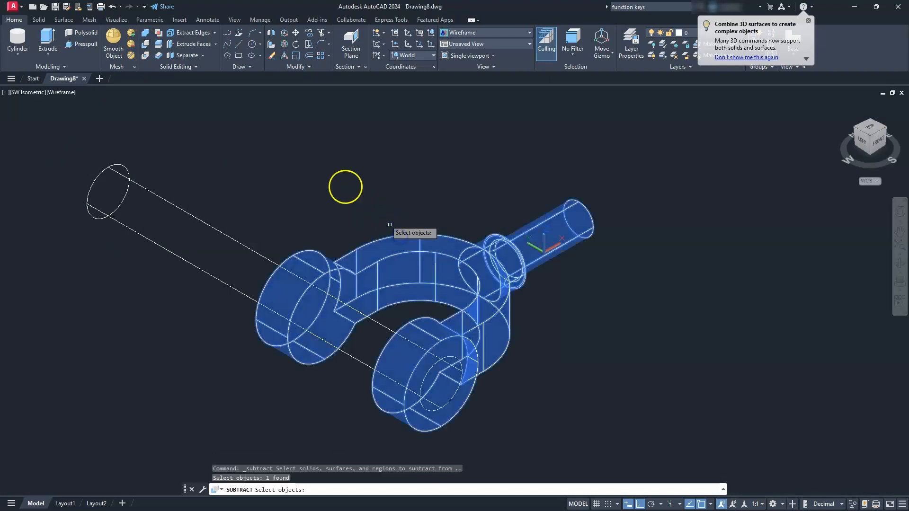
{"action": "key", "text": "Return"}
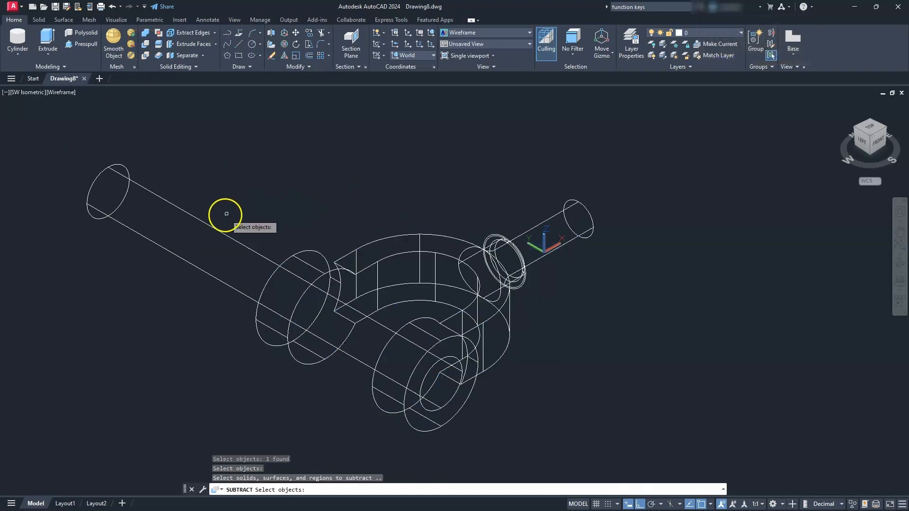
{"action": "left_click", "coordinate": [190, 216]}
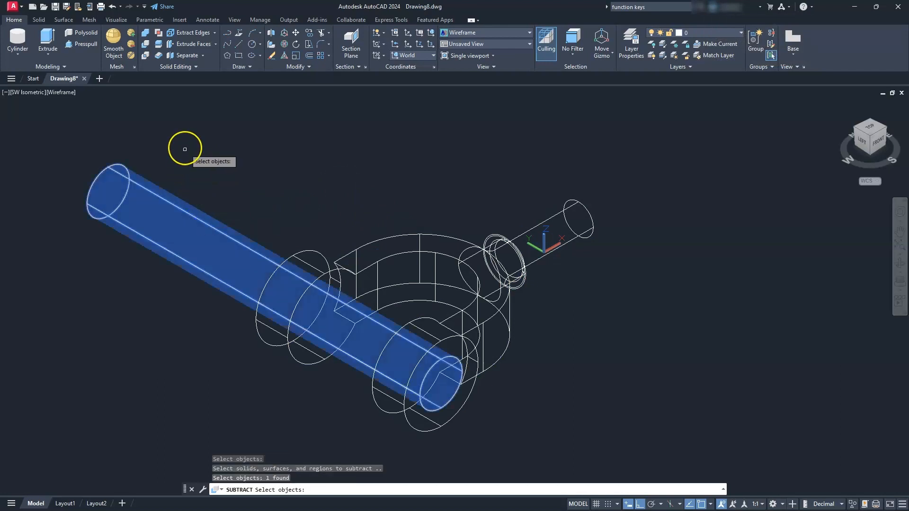
{"action": "key", "text": "Return"}
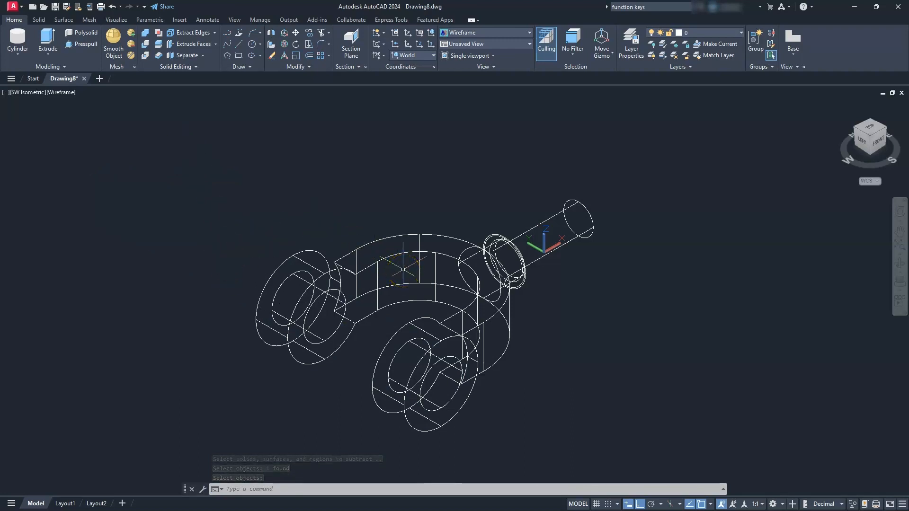
- Set the visual style to Shaded with edges and show the fork in the Front view
{"action": "left_click", "coordinate": [61, 92]}
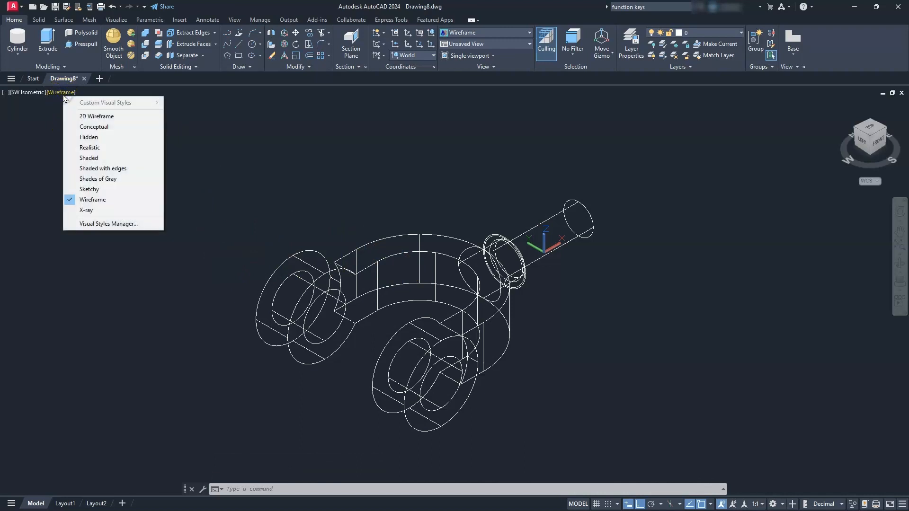
{"action": "left_click", "coordinate": [102, 168]}
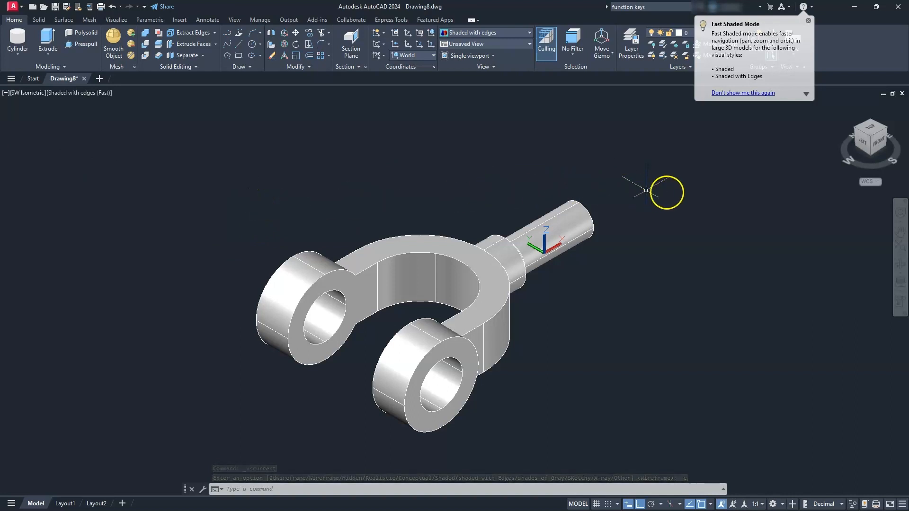
{"action": "left_click", "coordinate": [878, 141]}
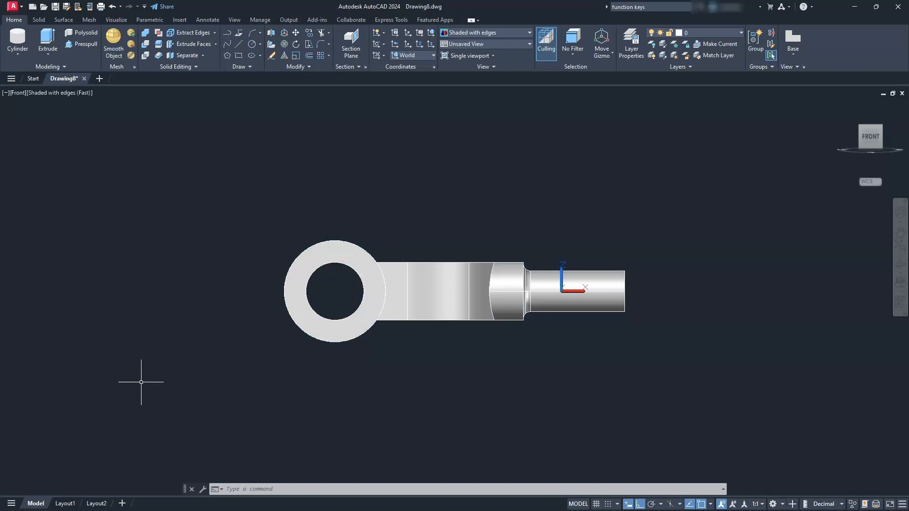
{"action": "key", "text": "alt+Tab"}
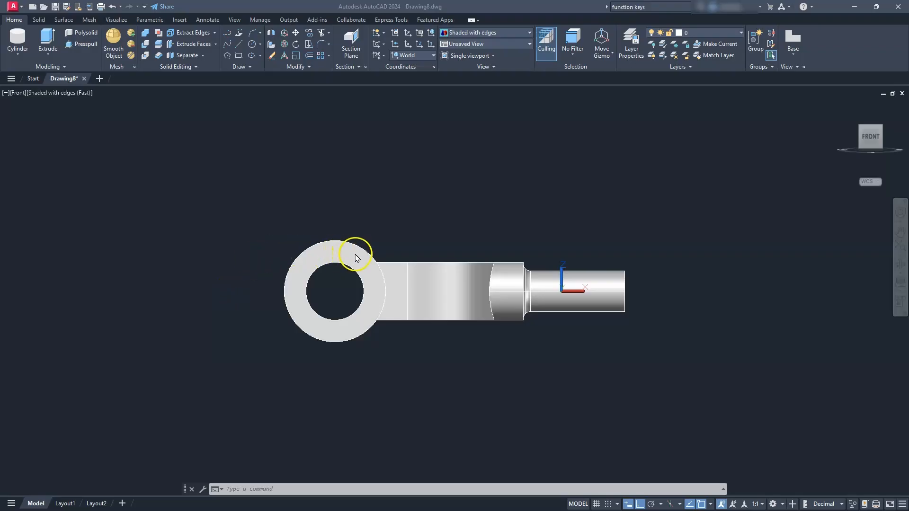
- Rotate the fork solid 90 degrees about the X axis using the Rotate Gizmo
{"action": "left_click", "coordinate": [324, 271]}
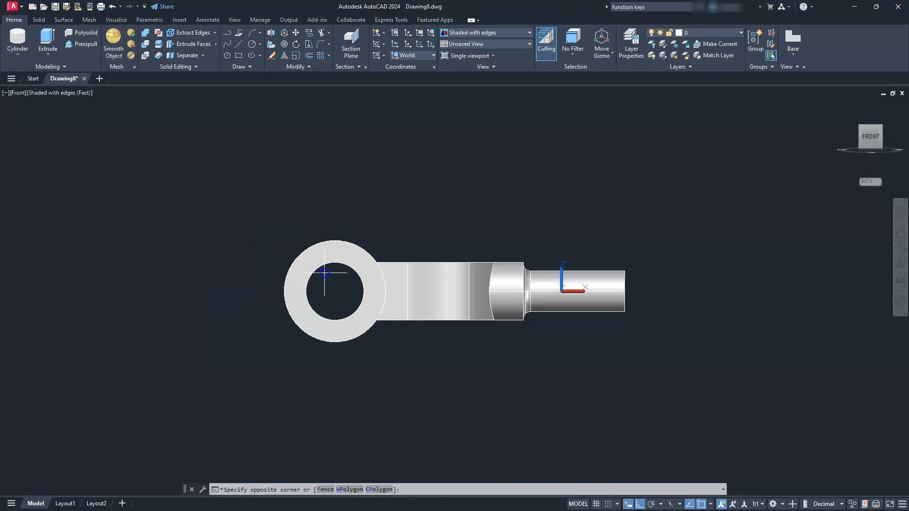
{"action": "left_click", "coordinate": [283, 270]}
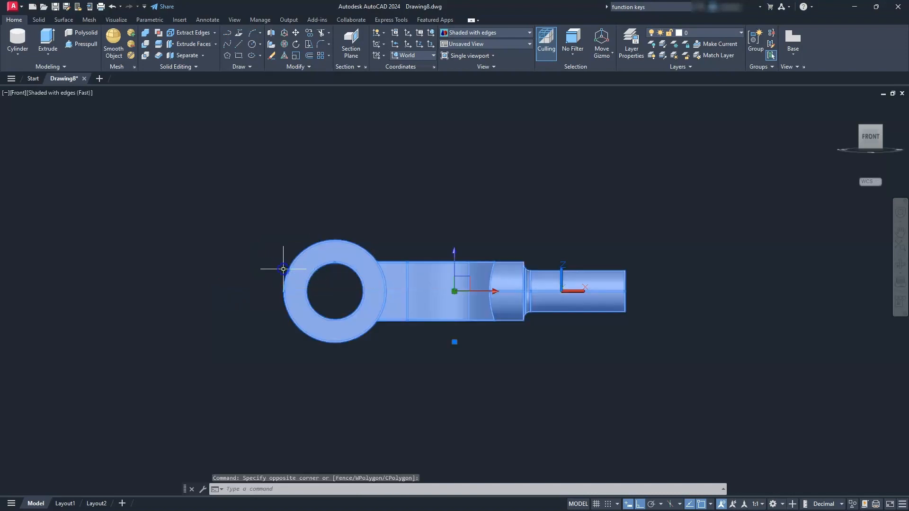
{"action": "left_click", "coordinate": [599, 56]}
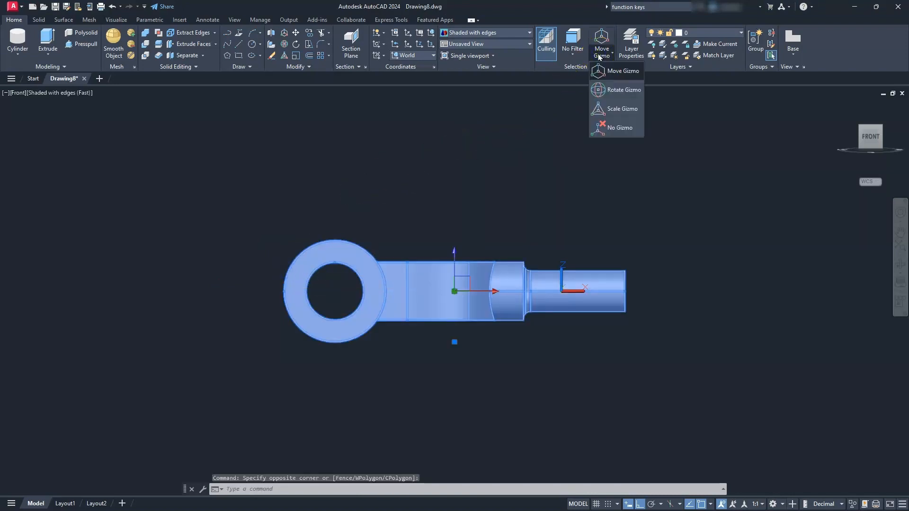
{"action": "left_click", "coordinate": [618, 91]}
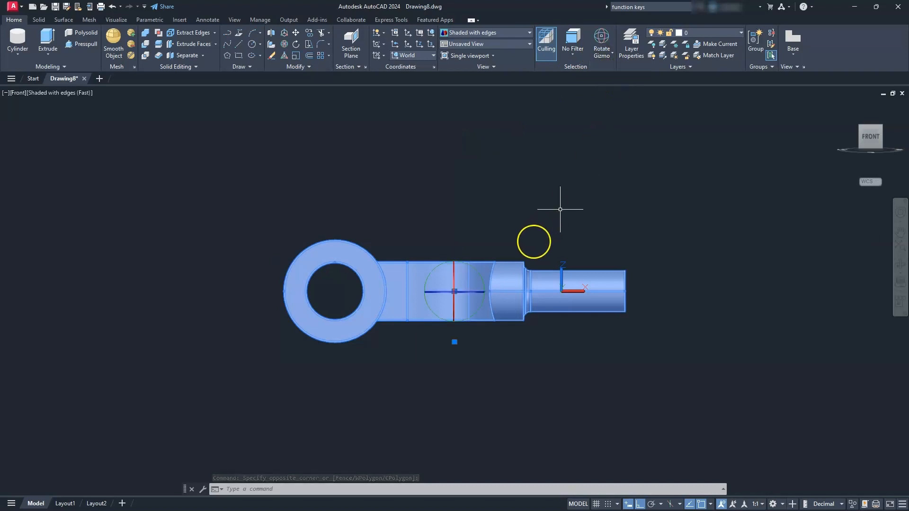
{"action": "left_click", "coordinate": [454, 269]}
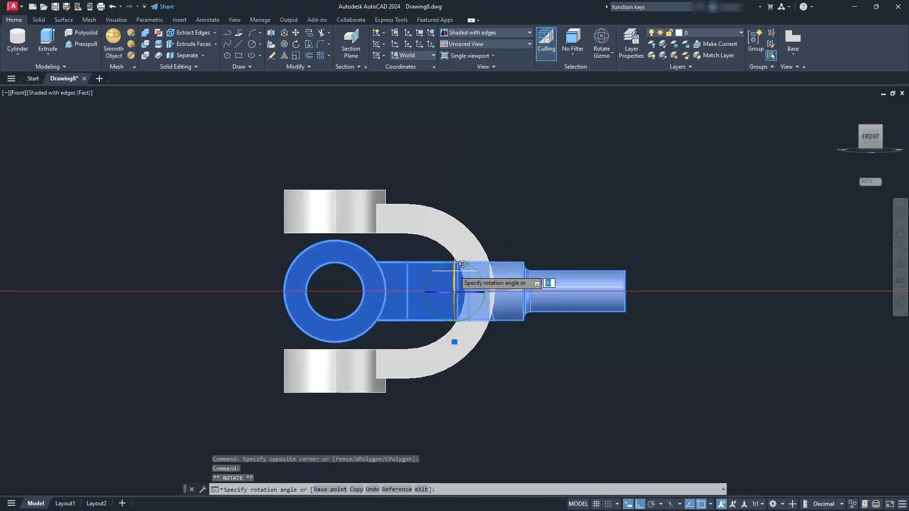
{"action": "type", "text": "90"}
{"action": "key", "text": "Return"}
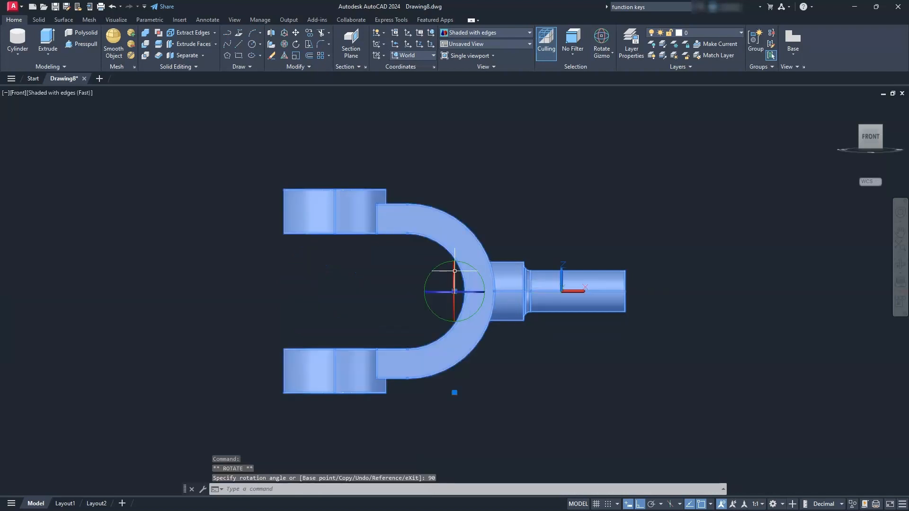
{"action": "key", "text": "Escape"}
{"action": "key", "text": "Escape"}
{"action": "key", "text": "Escape"}
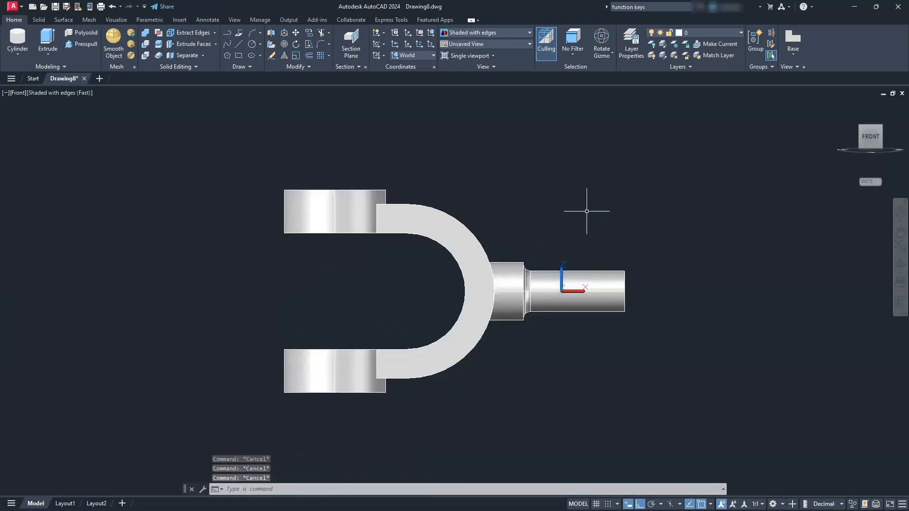
- Begin an edge fillet of radius 2, picking the curved edge where the fork arm's top face meets the upper end cylinder
{"action": "left_click", "coordinate": [881, 129]}
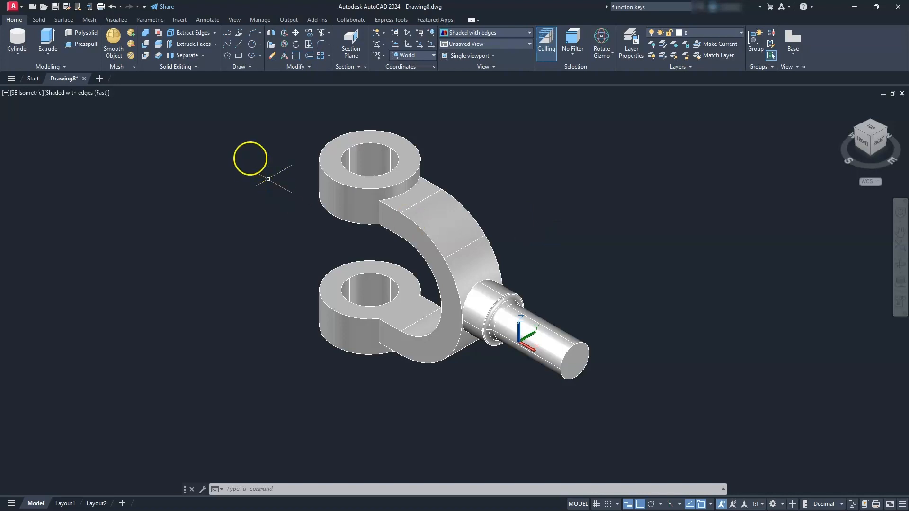
{"action": "left_click", "coordinate": [38, 22]}
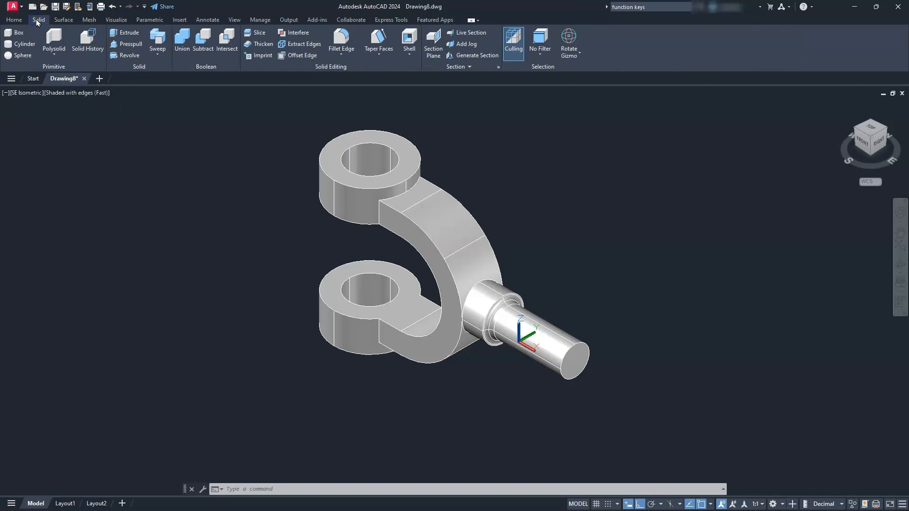
{"action": "left_click", "coordinate": [342, 38]}
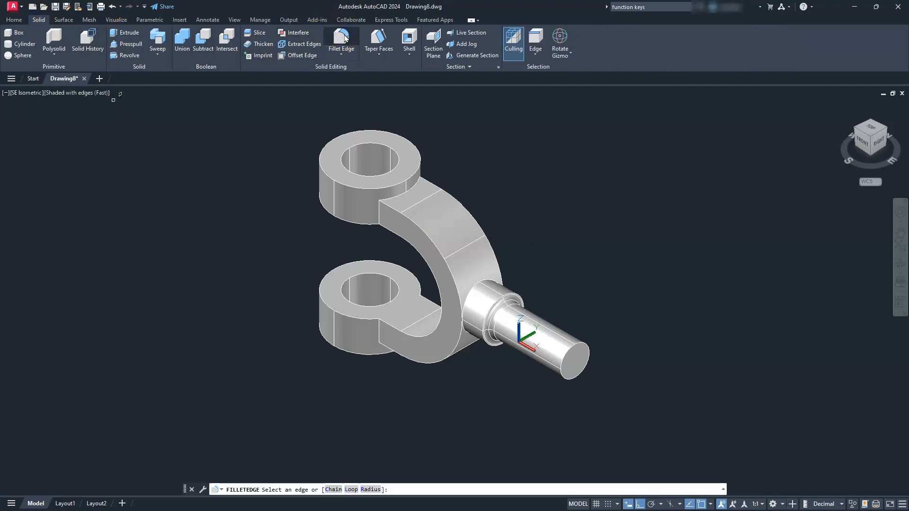
{"action": "left_click", "coordinate": [369, 490]}
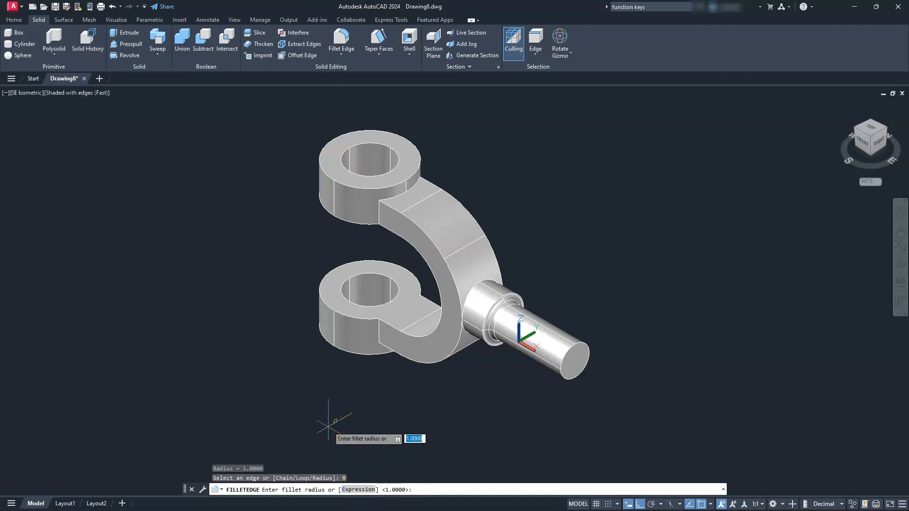
{"action": "key", "text": "Return"}
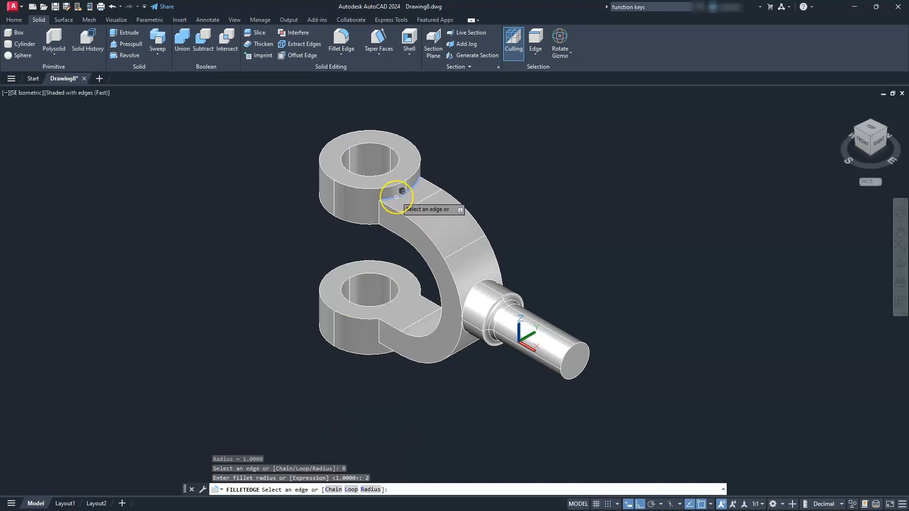
{"action": "scroll", "coordinate": [396, 197], "scroll_direction": "up", "scroll_amount": 4}
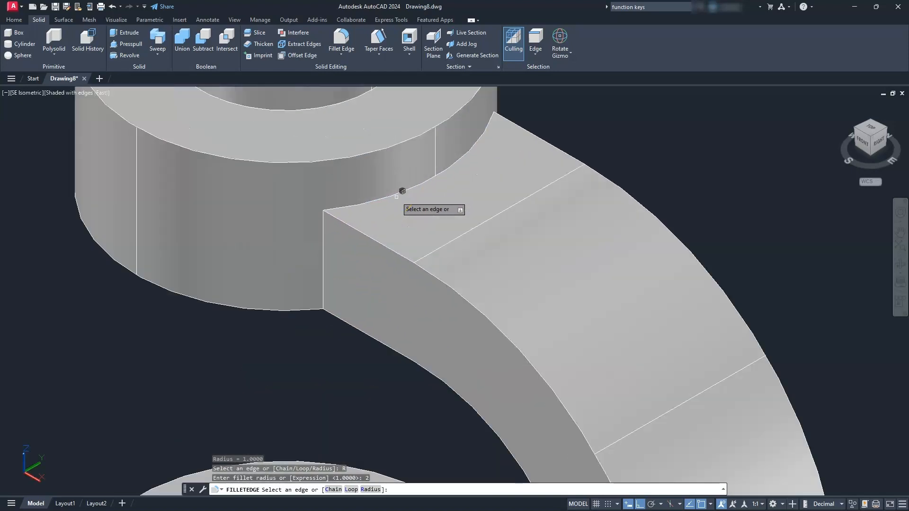
{"action": "left_click", "coordinate": [394, 194]}
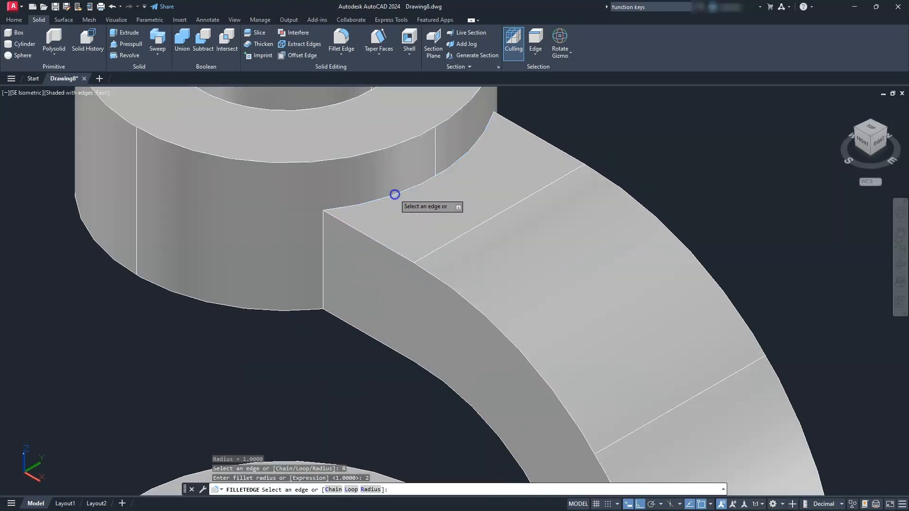
- Add the matching curved edge on the underside at the lower end cylinder and apply the fillet to both edges
{"action": "scroll", "coordinate": [397, 197], "scroll_direction": "down", "scroll_amount": 8}
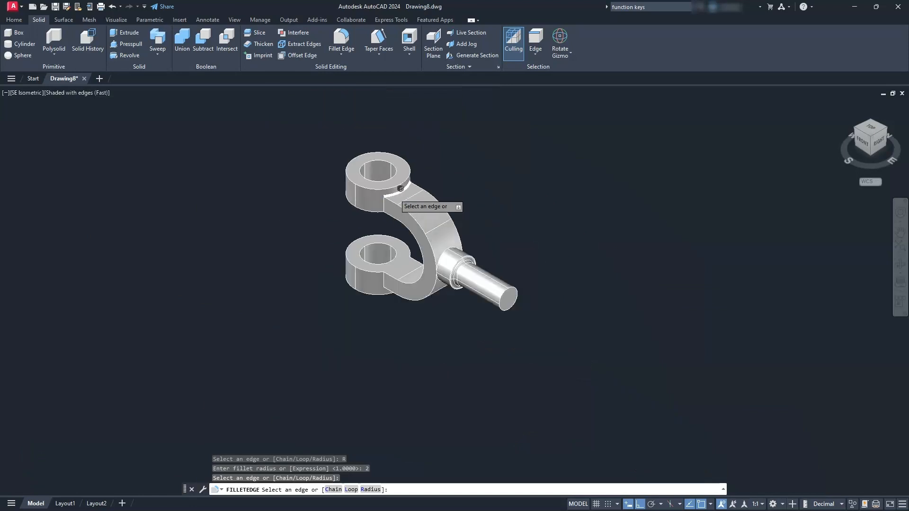
{"action": "left_click", "coordinate": [871, 154]}
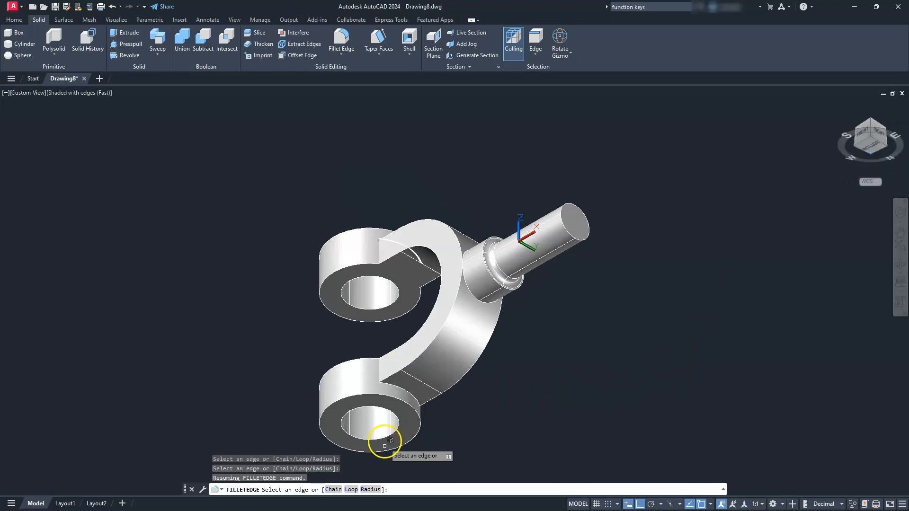
{"action": "scroll", "coordinate": [385, 446], "scroll_direction": "up", "scroll_amount": 5}
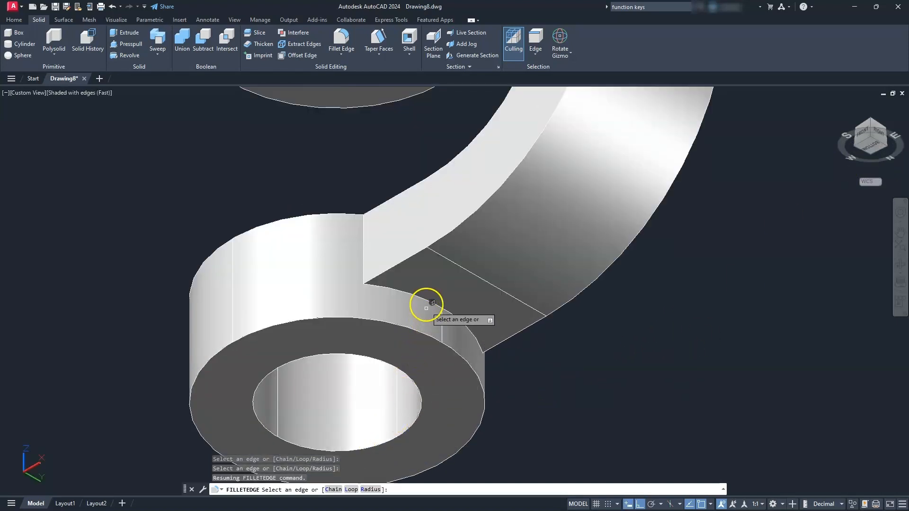
{"action": "left_click", "coordinate": [426, 300]}
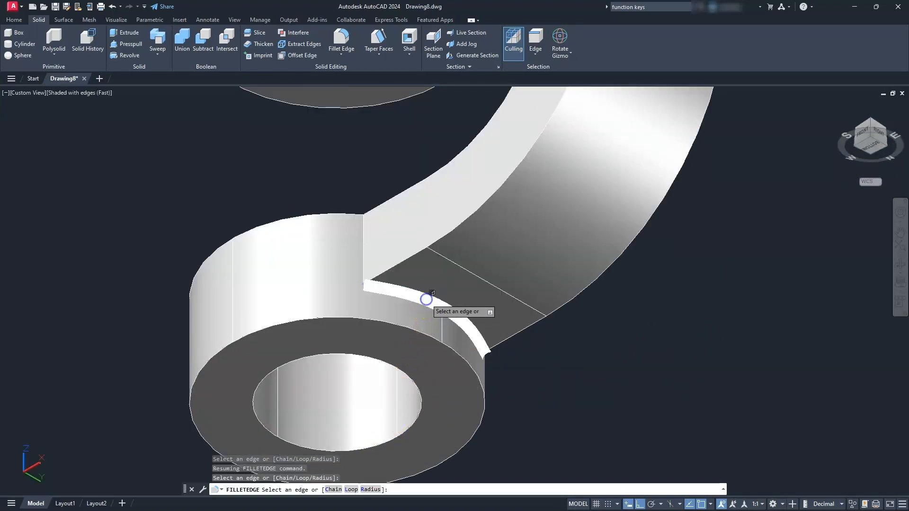
{"action": "scroll", "coordinate": [589, 264], "scroll_direction": "down", "scroll_amount": 7}
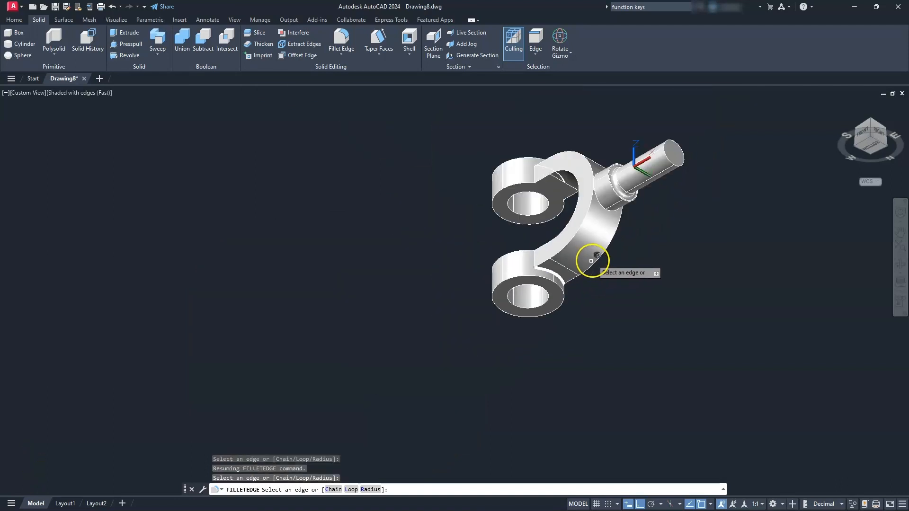
{"action": "left_click", "coordinate": [593, 261]}
{"action": "key", "text": "Return"}
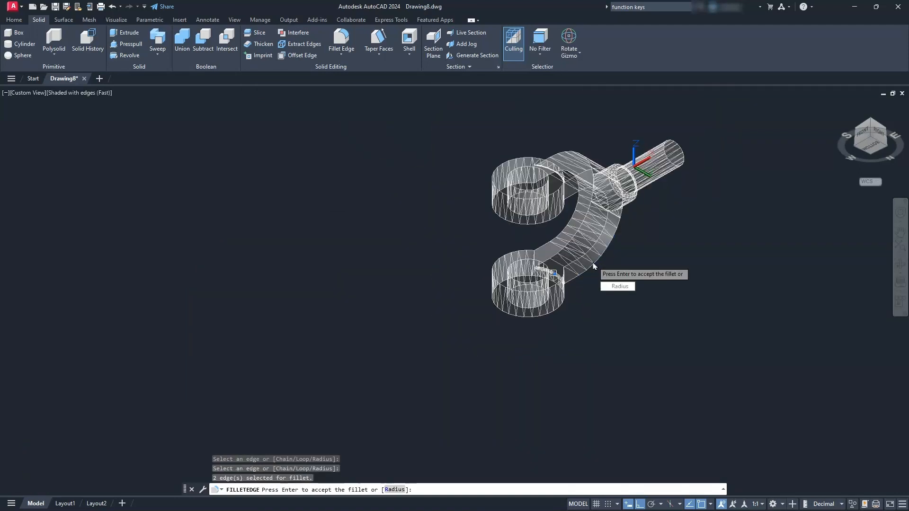
{"action": "key", "text": "Return"}
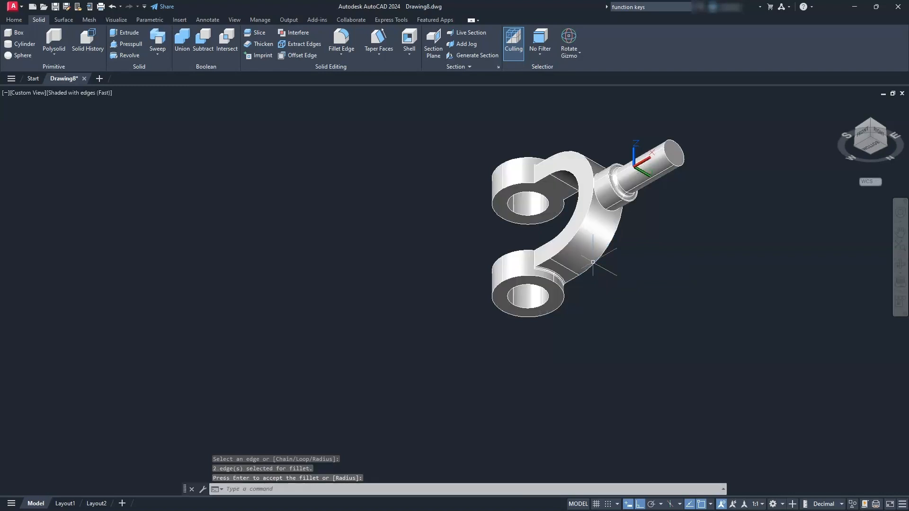
- Set the model view to SE Isometric, switch to Layout1 and delete its default viewport
{"action": "left_click", "coordinate": [871, 119]}
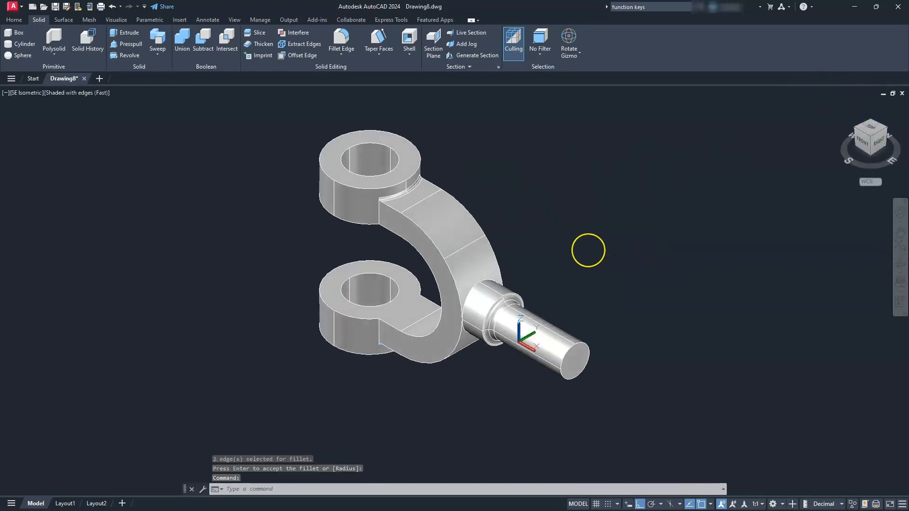
{"action": "left_click", "coordinate": [589, 262]}
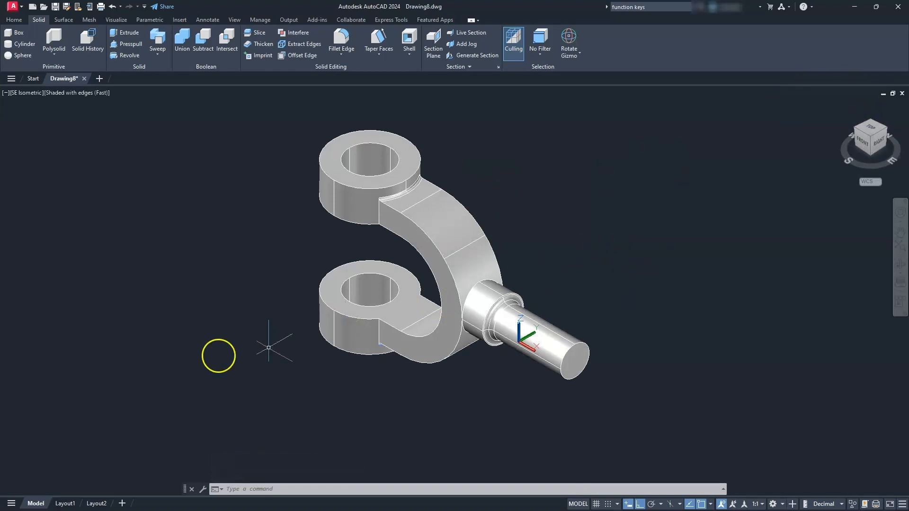
{"action": "left_click", "coordinate": [68, 504]}
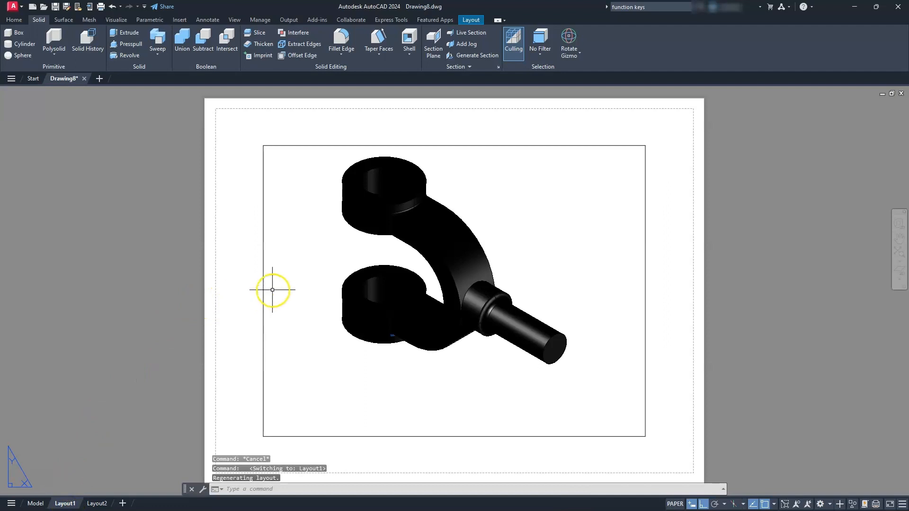
{"action": "left_click", "coordinate": [261, 287]}
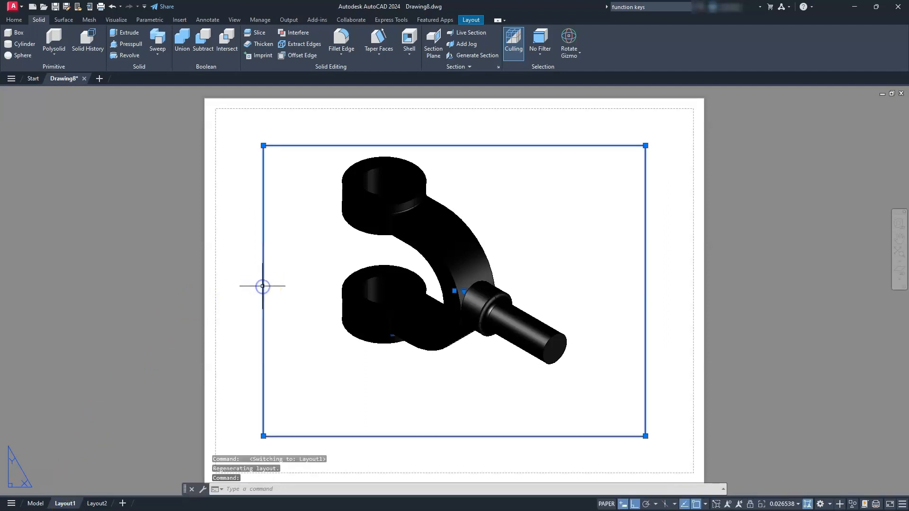
{"action": "key", "text": "Delete"}
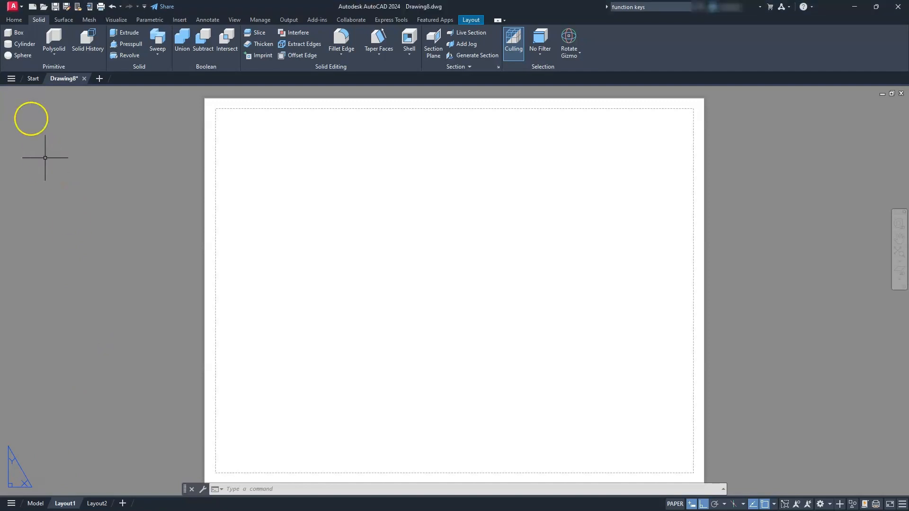
- Draw a 17 by 11 rectangle on the layout sheet starting from the origin 0,0
{"action": "left_click", "coordinate": [14, 21]}
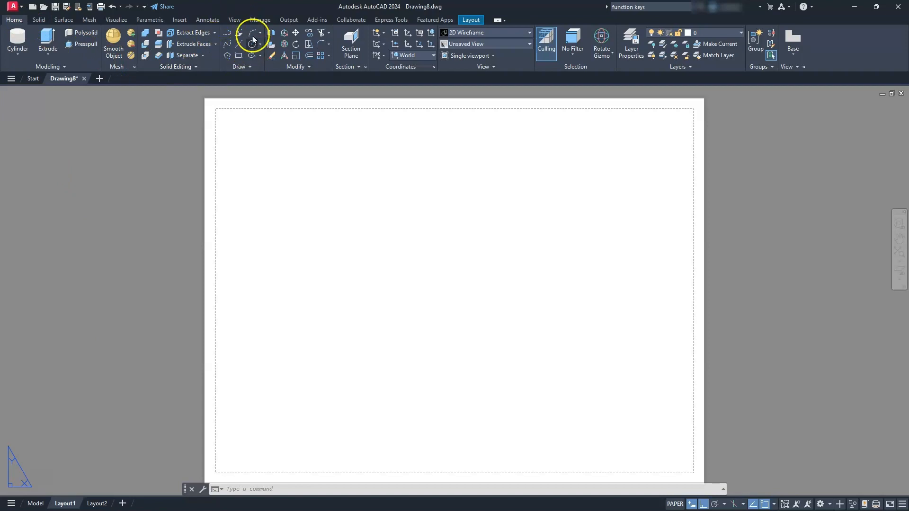
{"action": "left_click", "coordinate": [241, 66]}
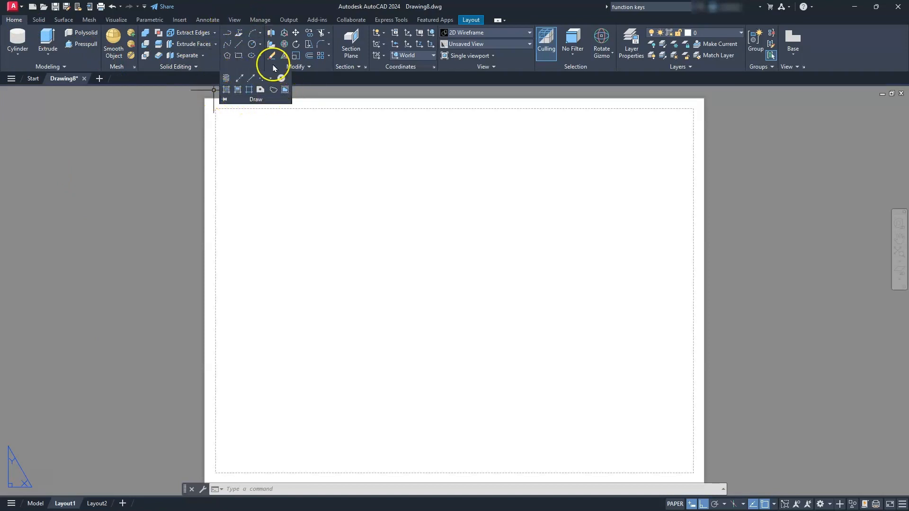
{"action": "left_click", "coordinate": [158, 164]}
{"action": "left_click", "coordinate": [157, 137]}
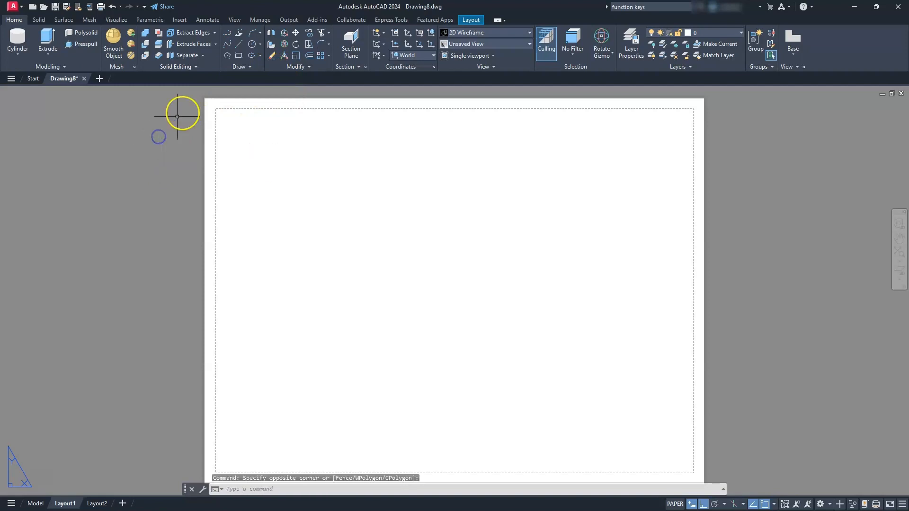
{"action": "left_click", "coordinate": [238, 56]}
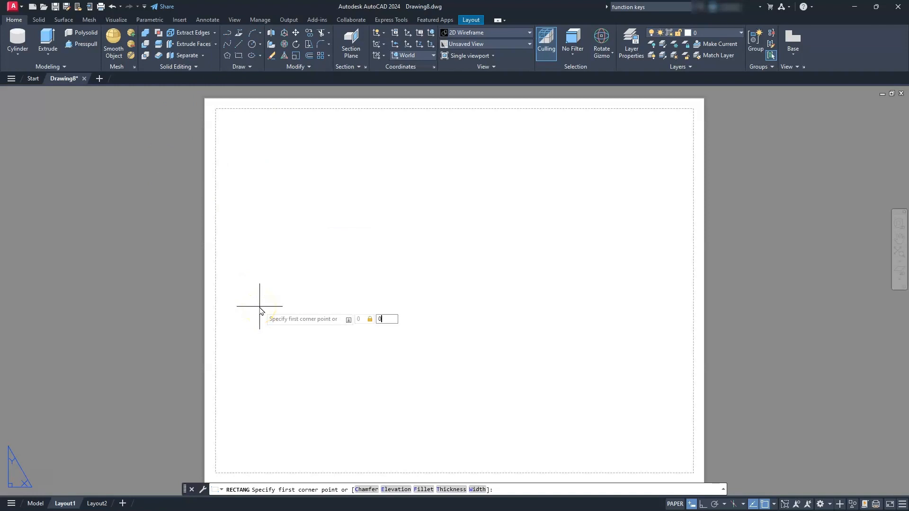
{"action": "type", "text": "0,0"}
{"action": "key", "text": "Return"}
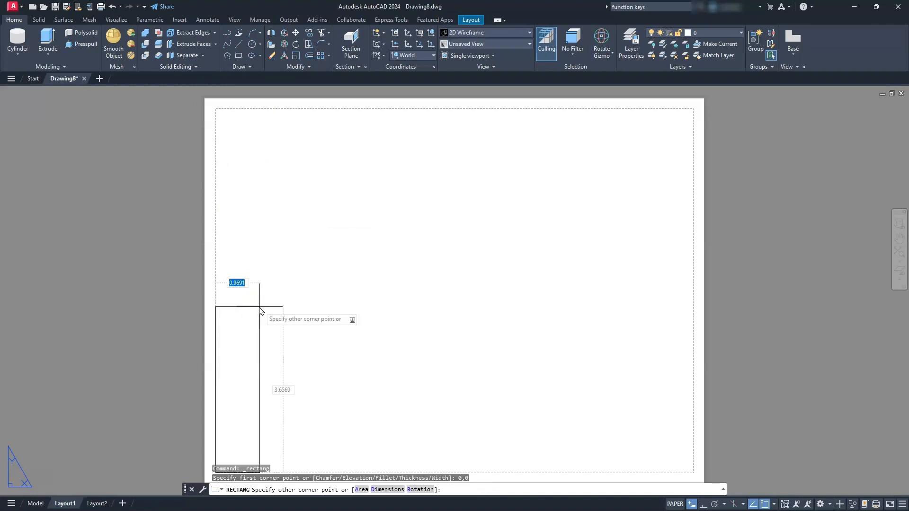
{"action": "type", "text": "17"}
{"action": "key", "text": "Tab"}
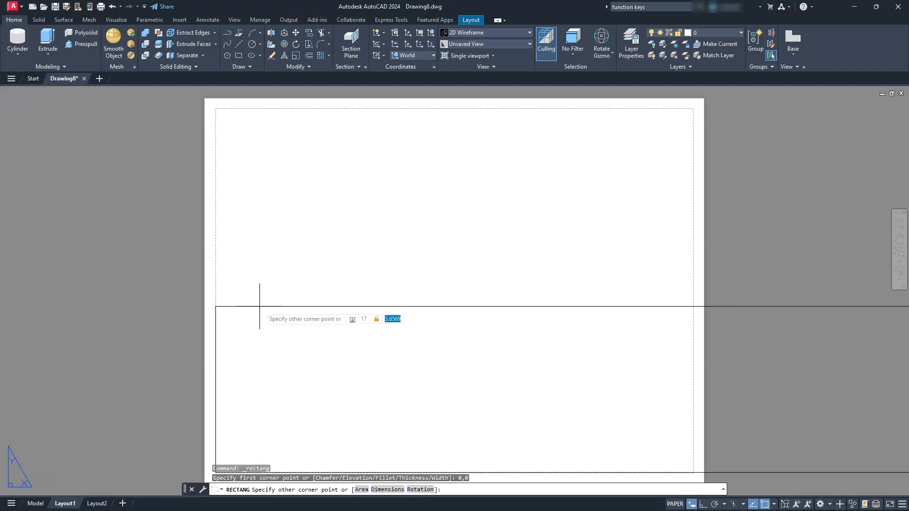
{"action": "type", "text": "11"}
{"action": "key", "text": "Return"}
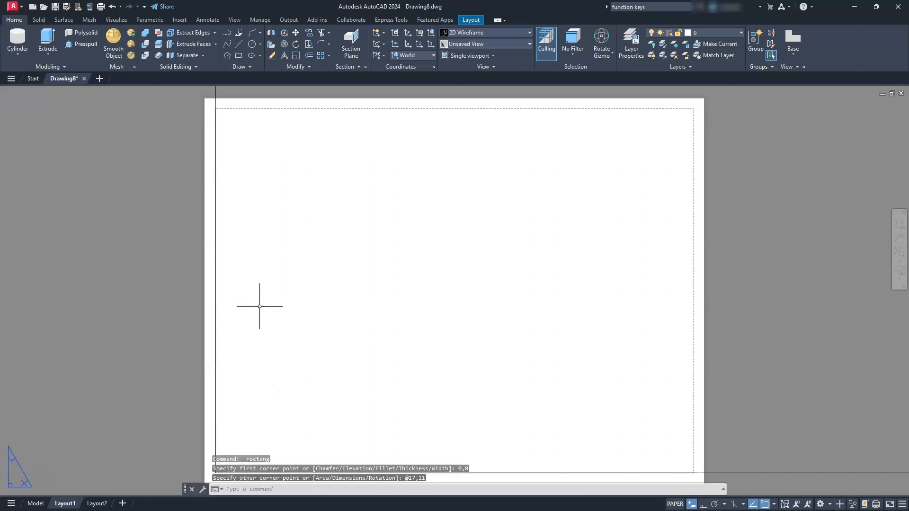
- Offset the sheet rectangle inward by .25 to create an inner border
{"action": "scroll", "coordinate": [259, 307], "scroll_direction": "up", "scroll_amount": 3}
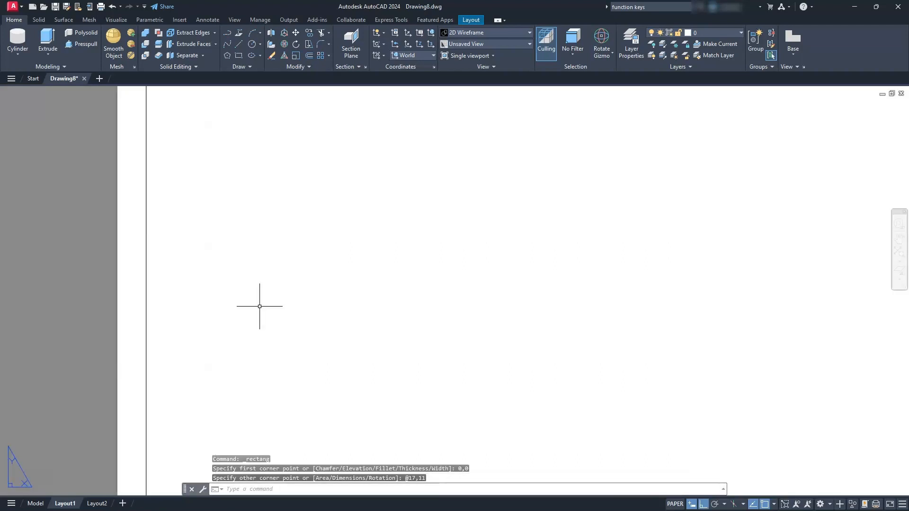
{"action": "left_click", "coordinate": [898, 250]}
{"action": "scroll", "coordinate": [469, 263], "scroll_direction": "down", "scroll_amount": 4}
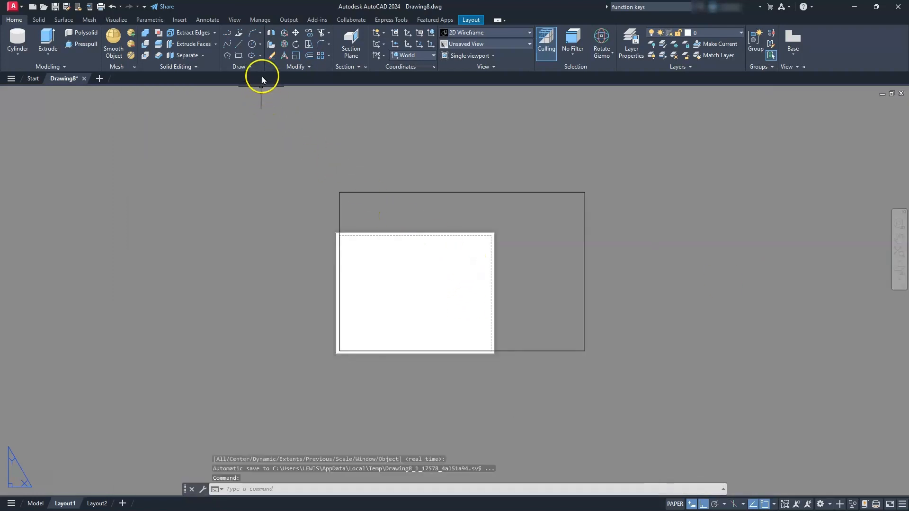
{"action": "left_click", "coordinate": [310, 56]}
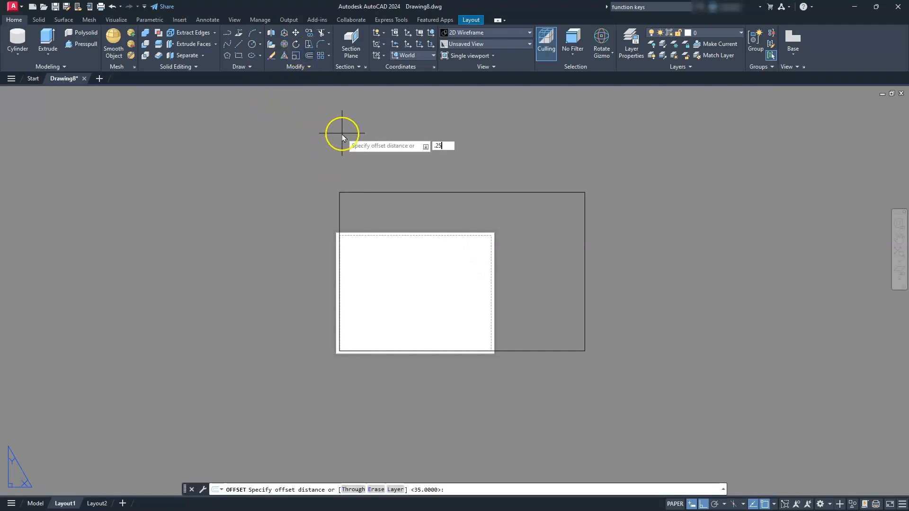
{"action": "key", "text": "Return"}
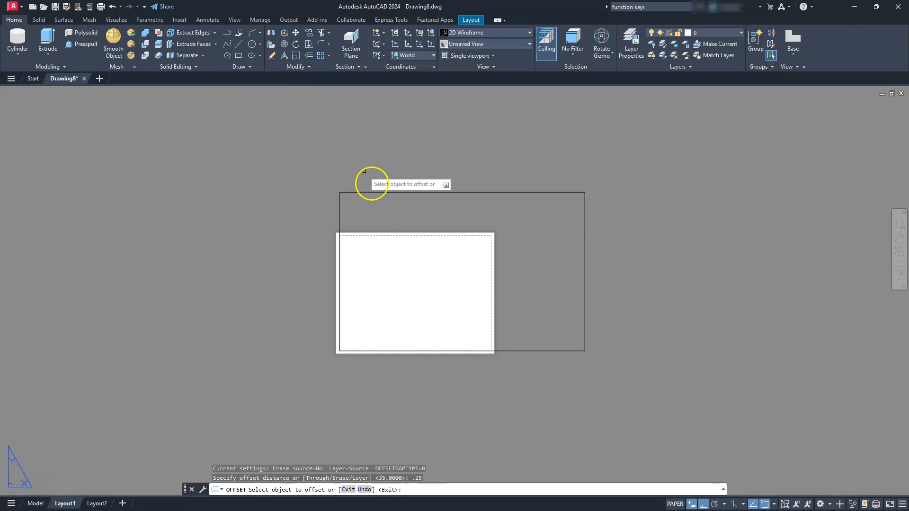
{"action": "left_click", "coordinate": [379, 192]}
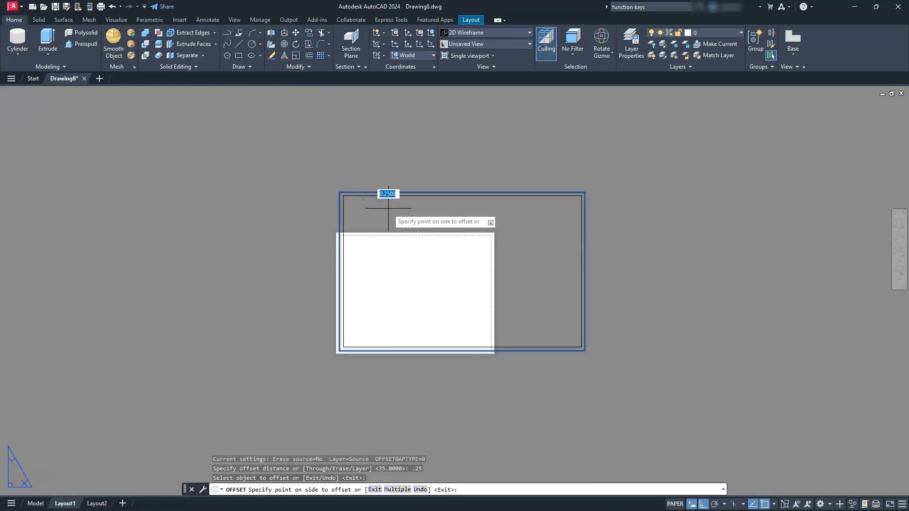
{"action": "left_click", "coordinate": [390, 212]}
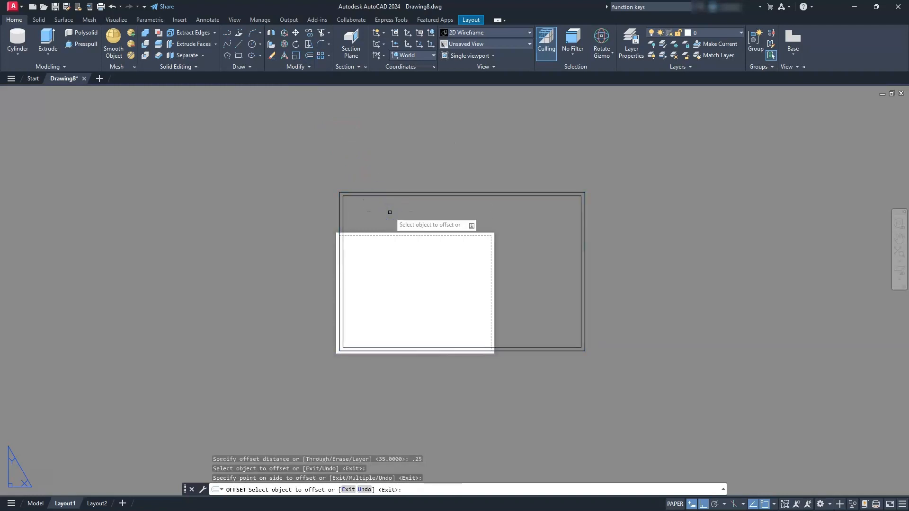
{"action": "key", "text": "Escape"}
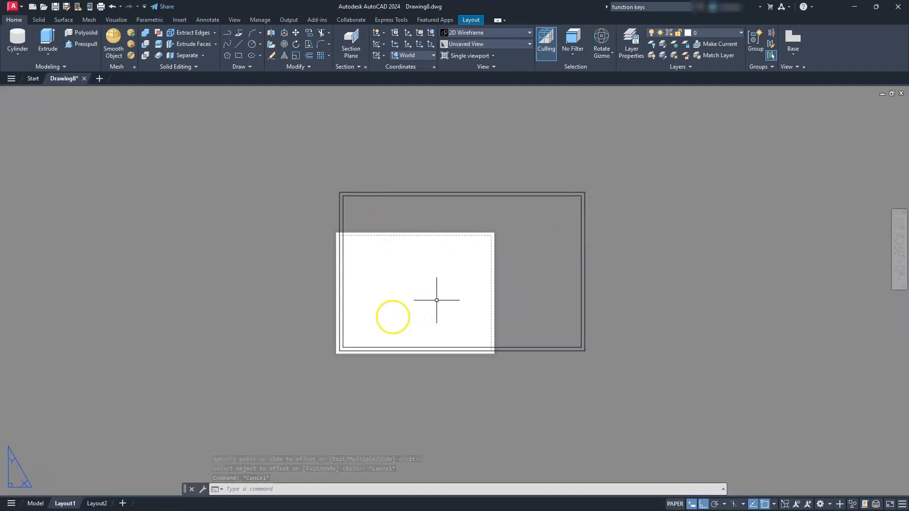
- Modify the page setup of Layout1 to use the DWG To PDF.pc3 plotter
{"action": "right_click", "coordinate": [67, 506]}
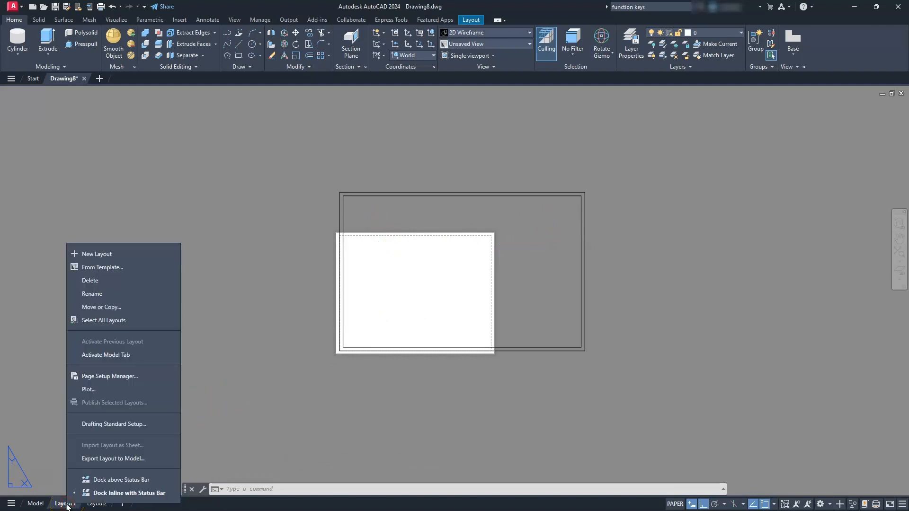
{"action": "left_click", "coordinate": [108, 376]}
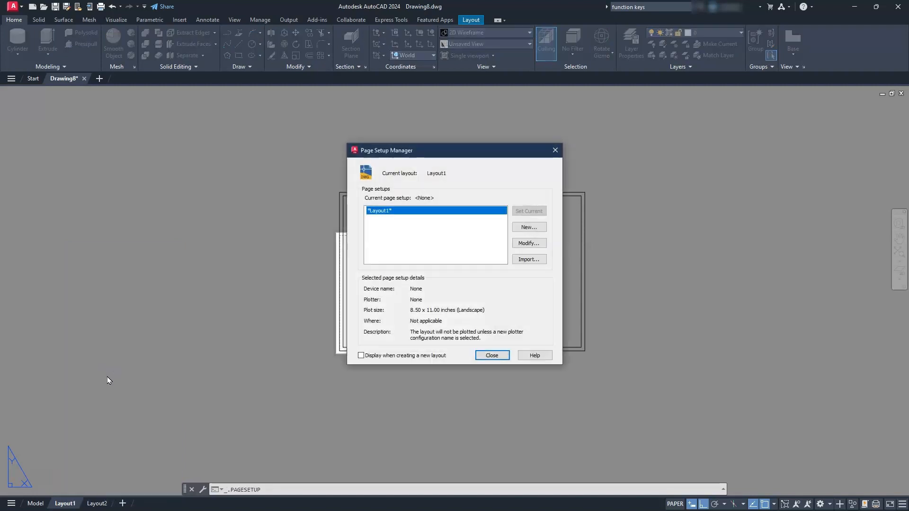
{"action": "left_click", "coordinate": [522, 246]}
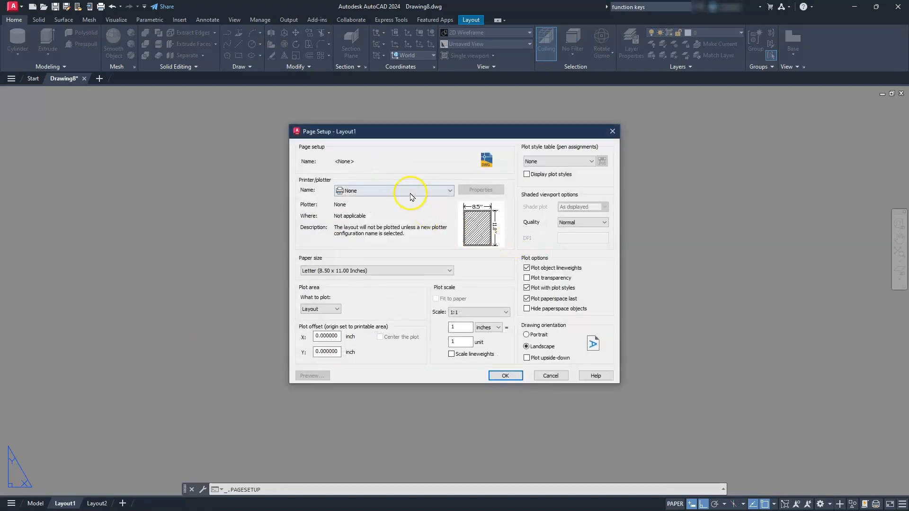
{"action": "left_click", "coordinate": [411, 193]}
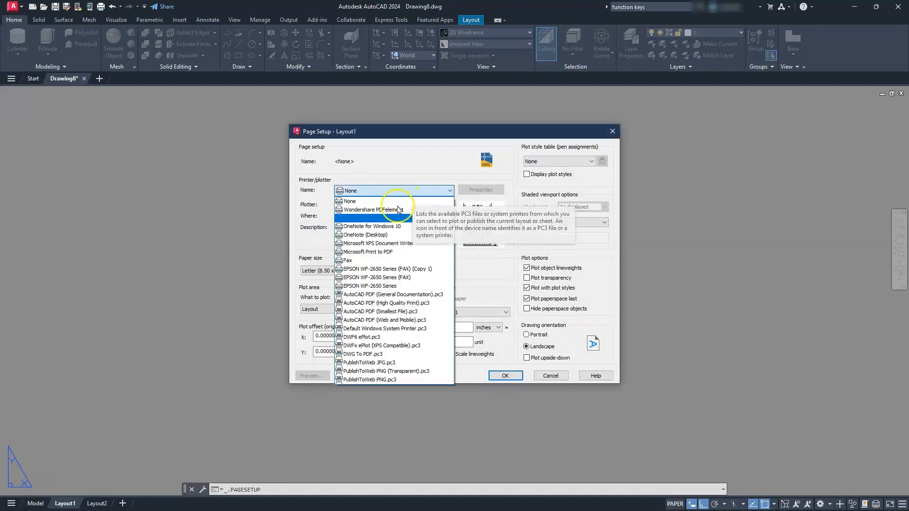
{"action": "left_click", "coordinate": [373, 258]}
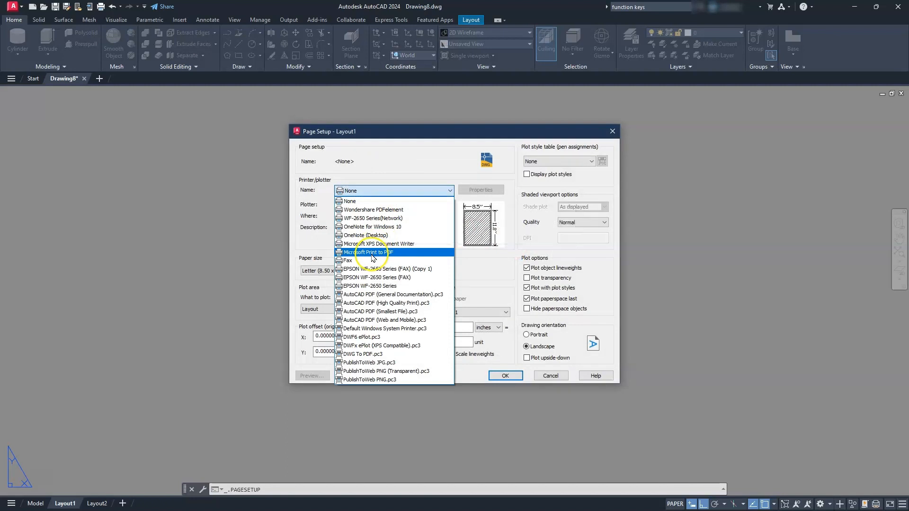
{"action": "left_click", "coordinate": [374, 356]}
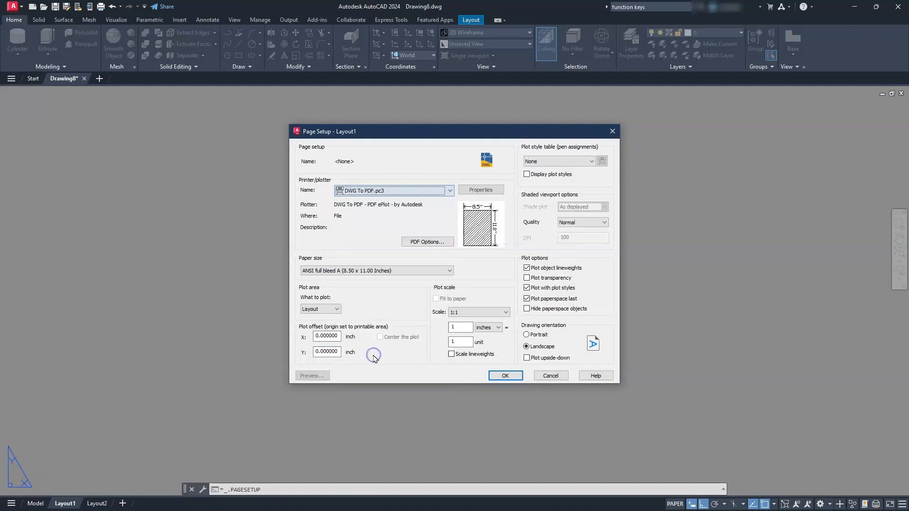
- Set the paper to ANSI full bleed B (17.00 x 11.00 Inches), plot the Extents centered, and apply the page setup
{"action": "left_click", "coordinate": [356, 268]}
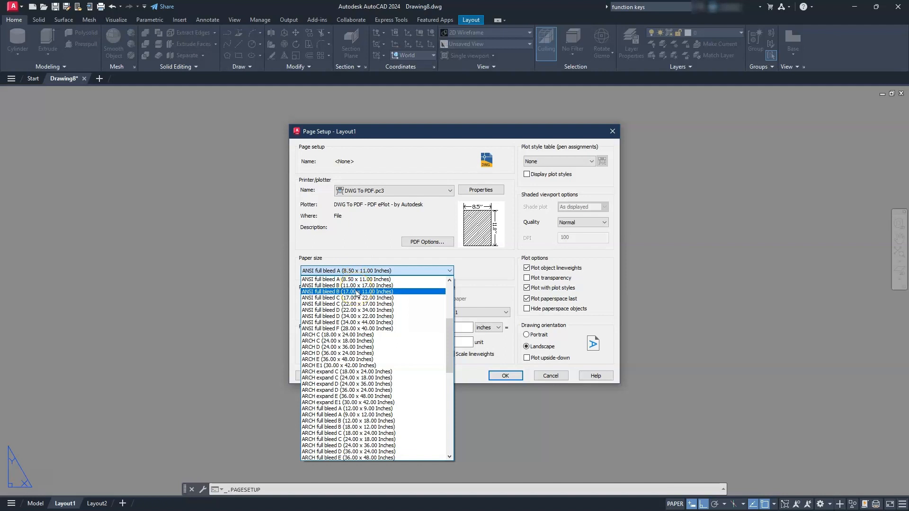
{"action": "left_click", "coordinate": [357, 292]}
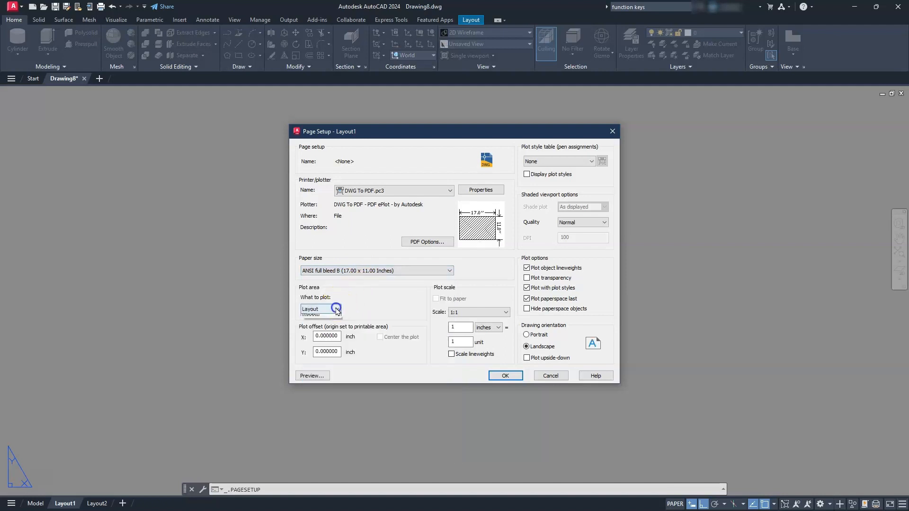
{"action": "left_click", "coordinate": [303, 322]}
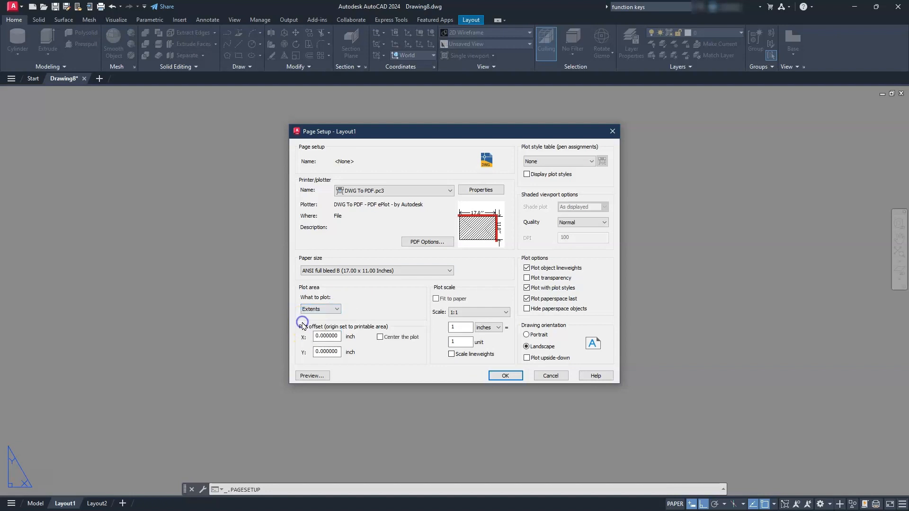
{"action": "left_click", "coordinate": [380, 337]}
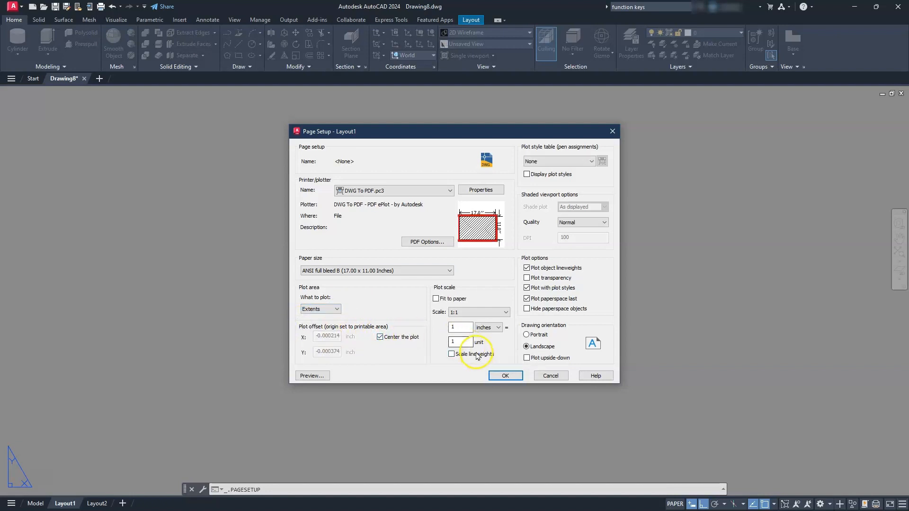
{"action": "left_click", "coordinate": [505, 377]}
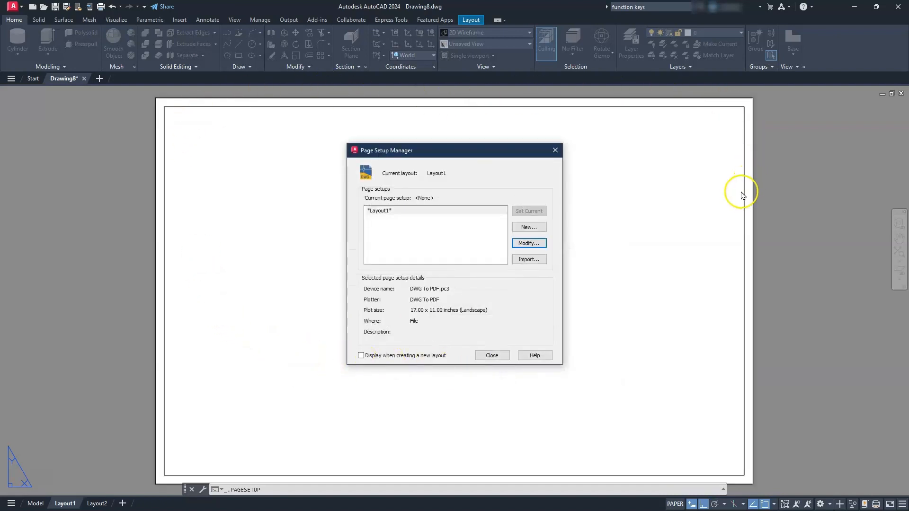
{"action": "left_click", "coordinate": [501, 356]}
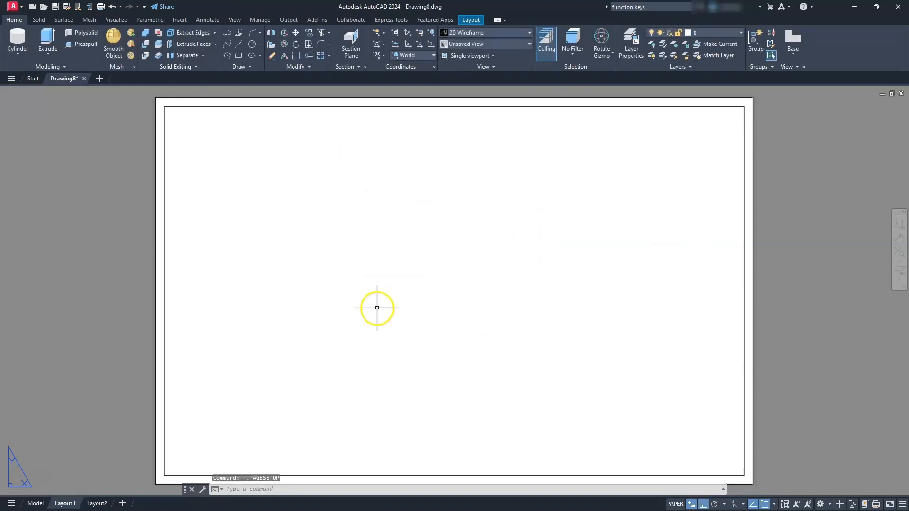
- Start a base view of the fork from model space and set its scale to 1:40
{"action": "left_click", "coordinate": [471, 20]}
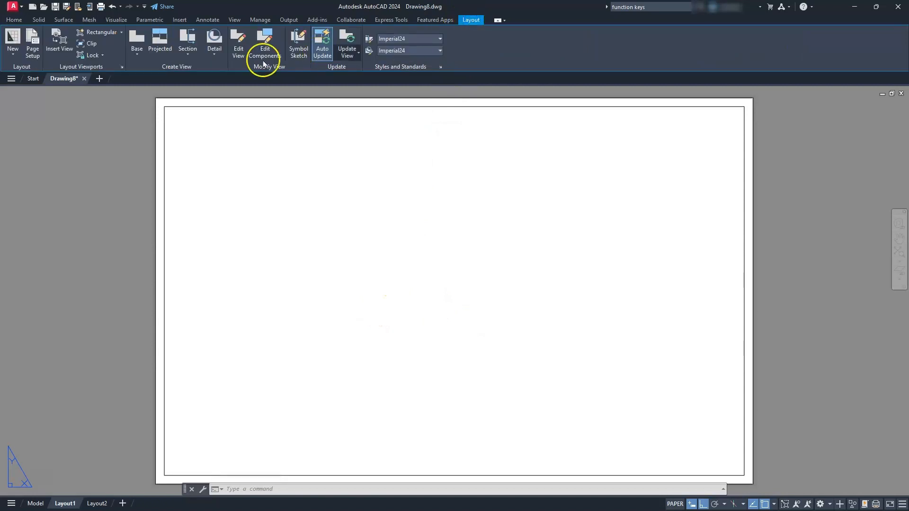
{"action": "left_click", "coordinate": [137, 55]}
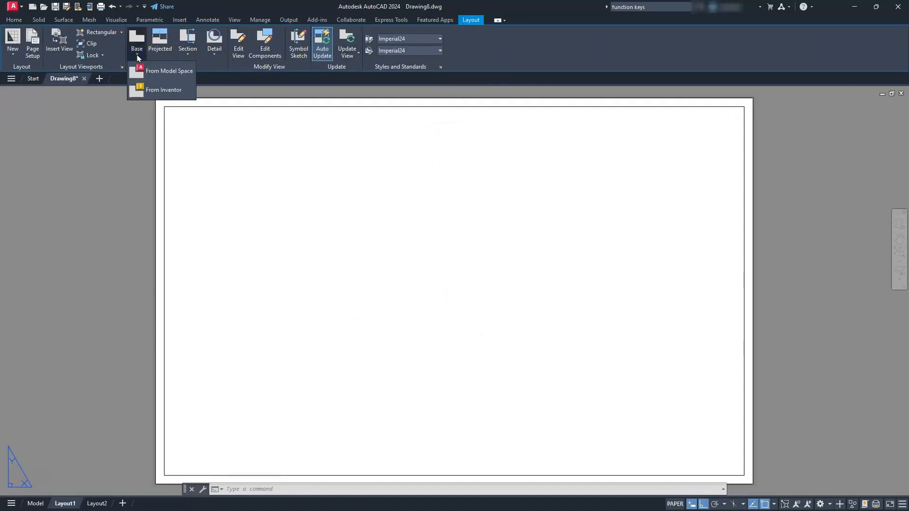
{"action": "left_click", "coordinate": [145, 68]}
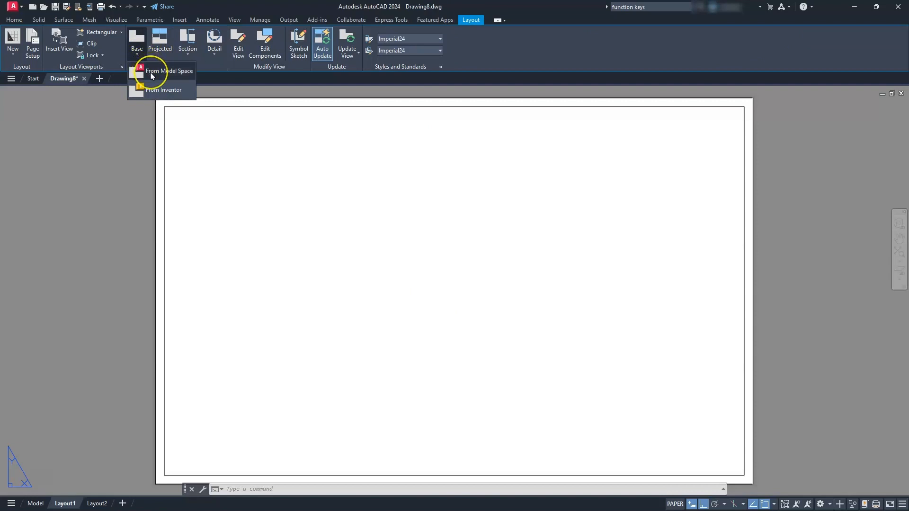
{"action": "left_click", "coordinate": [168, 76]}
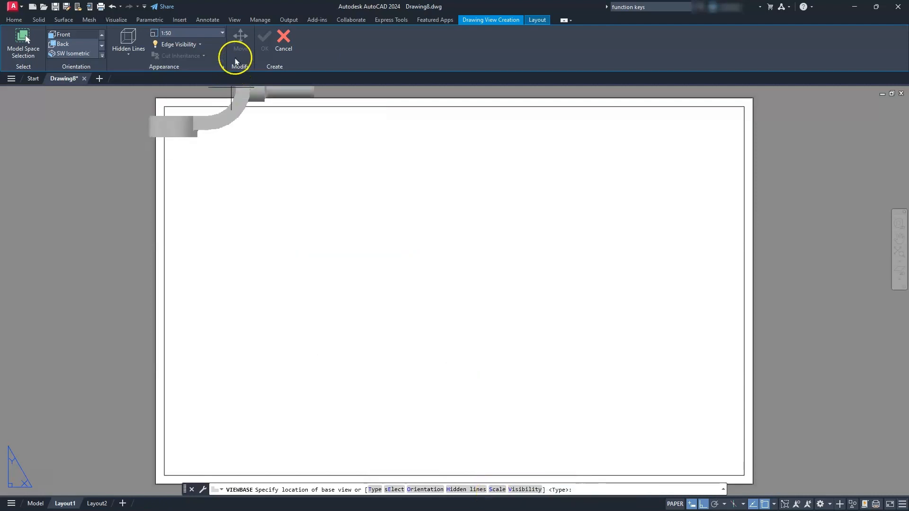
{"action": "left_click", "coordinate": [222, 34]}
{"action": "scroll", "coordinate": [203, 77], "scroll_direction": "up", "scroll_amount": 3}
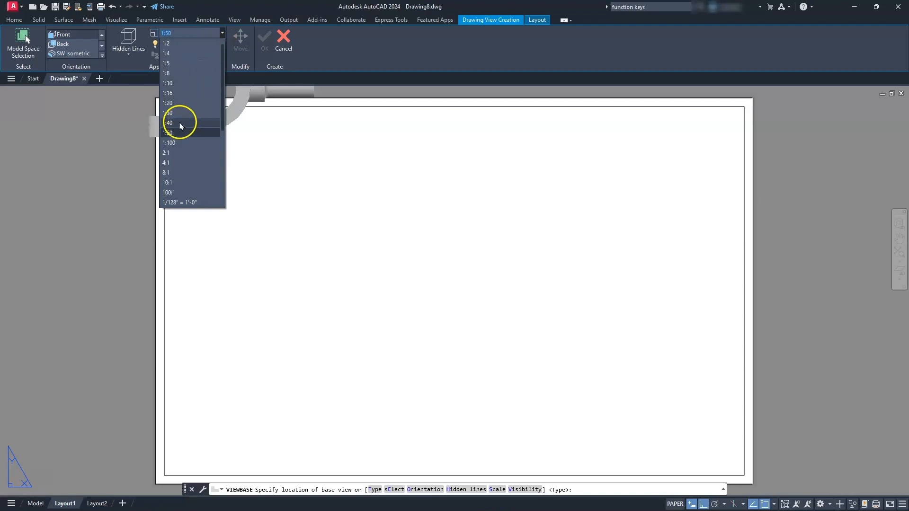
{"action": "left_click", "coordinate": [181, 124]}
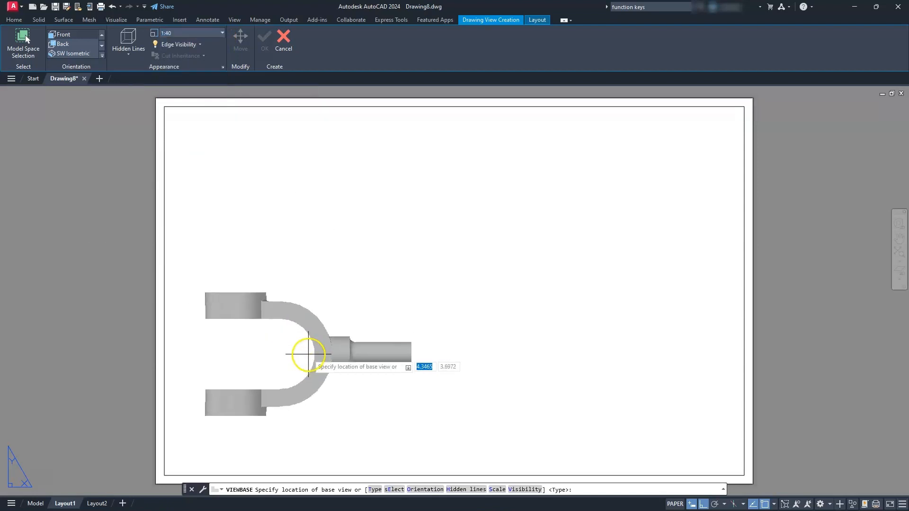
- Try the base view at a scale of 1:30 and set it back to 1:40
{"action": "left_click", "coordinate": [221, 33]}
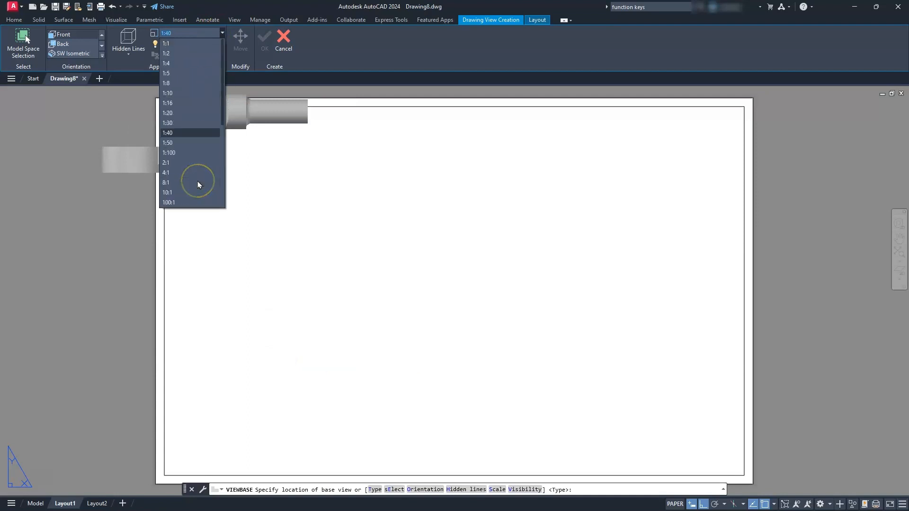
{"action": "left_click", "coordinate": [168, 122]}
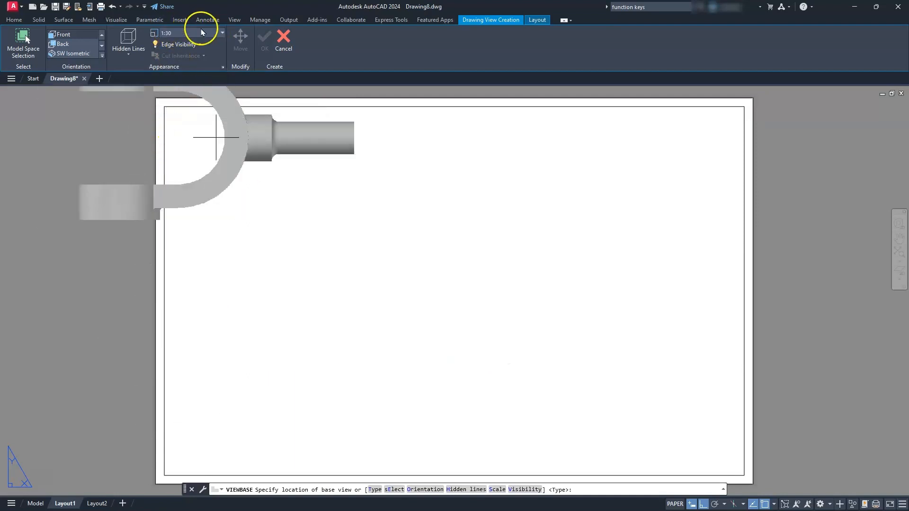
{"action": "left_click", "coordinate": [221, 33]}
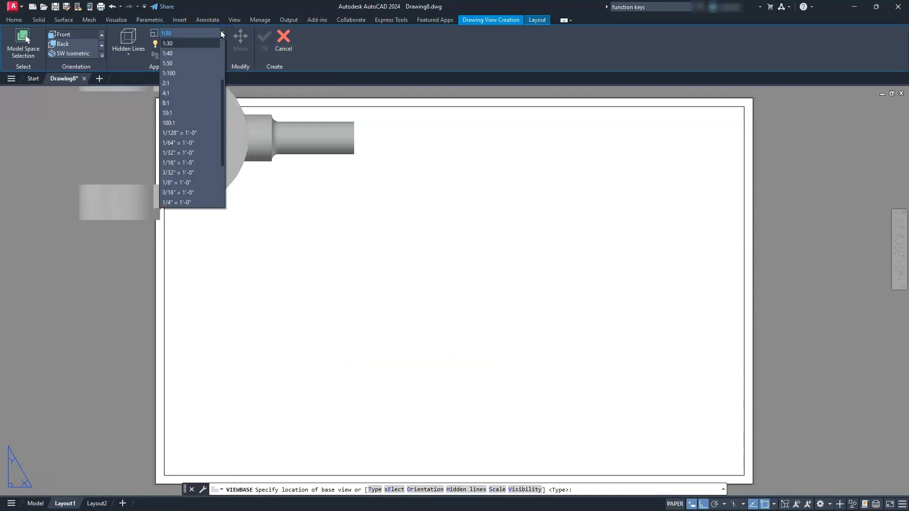
{"action": "left_click", "coordinate": [169, 53]}
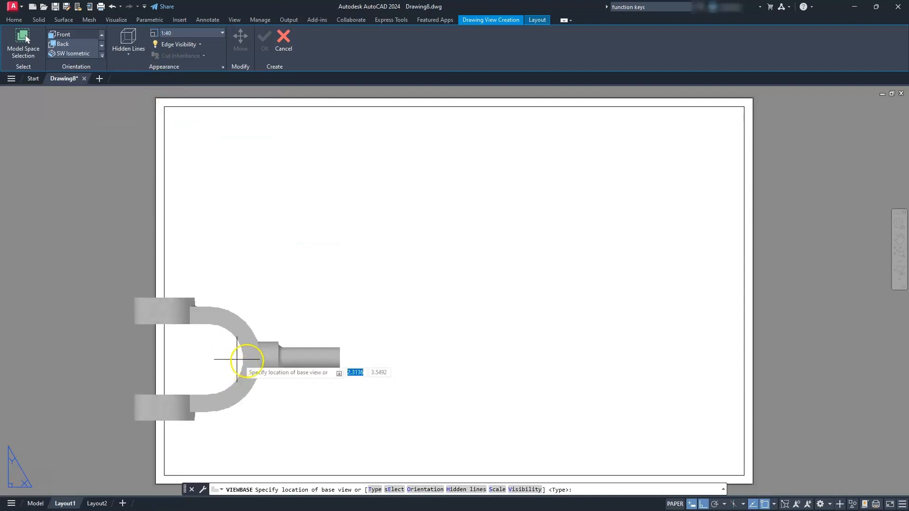
- Place the base view at the sheet's lower left and project a view above it, one to its right and an isometric at the upper right
{"action": "left_click", "coordinate": [333, 369]}
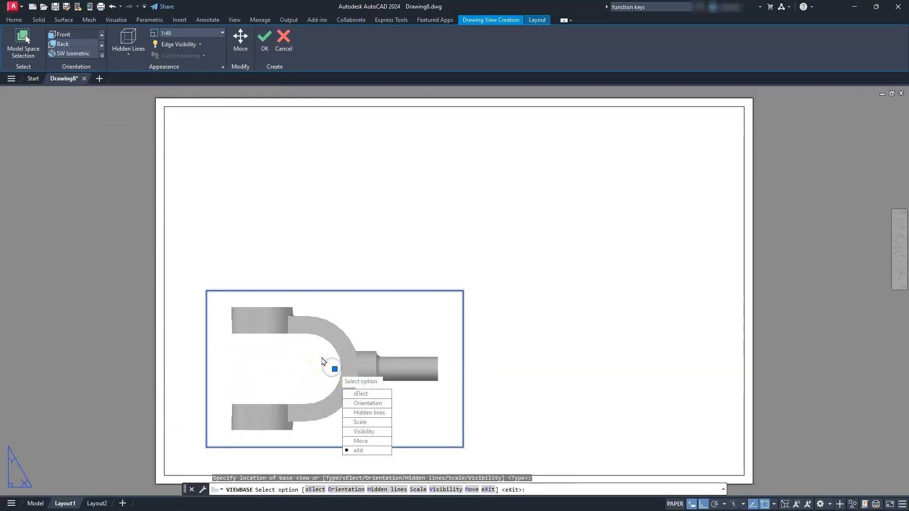
{"action": "key", "text": "Return"}
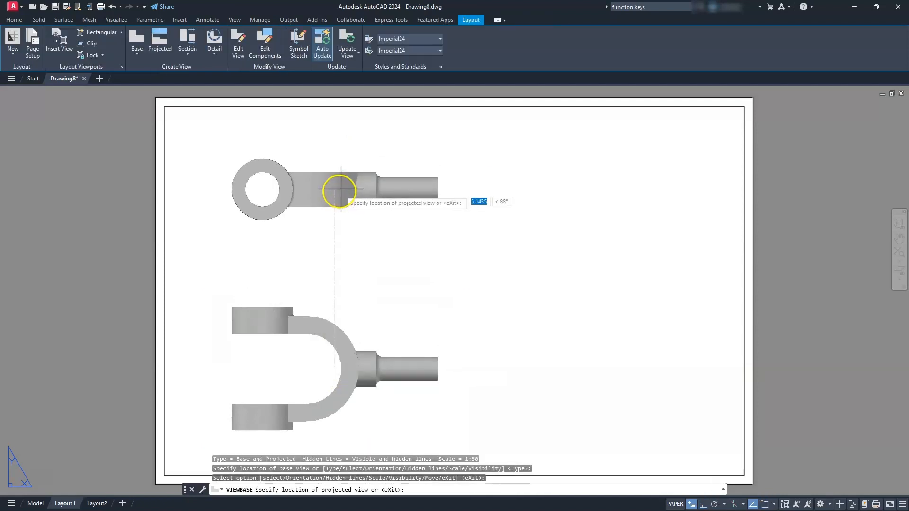
{"action": "left_click", "coordinate": [335, 195]}
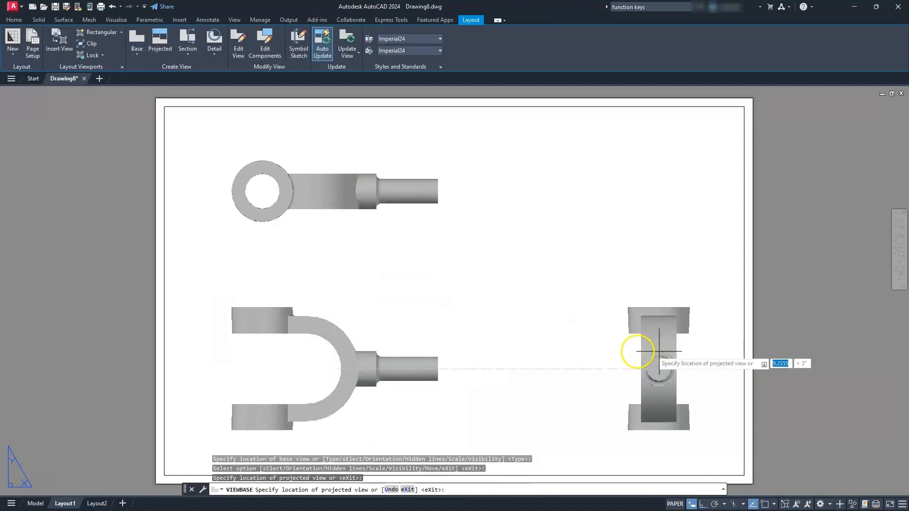
{"action": "left_click", "coordinate": [622, 351]}
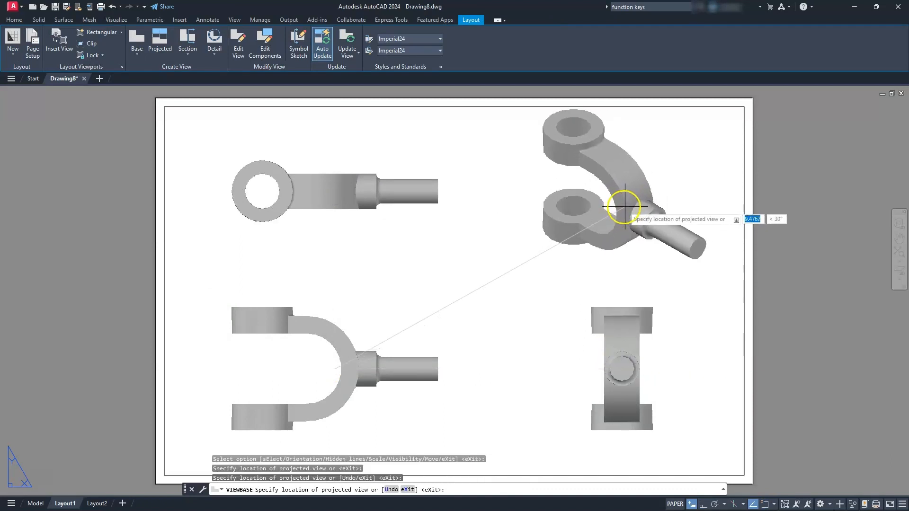
{"action": "left_click", "coordinate": [623, 207]}
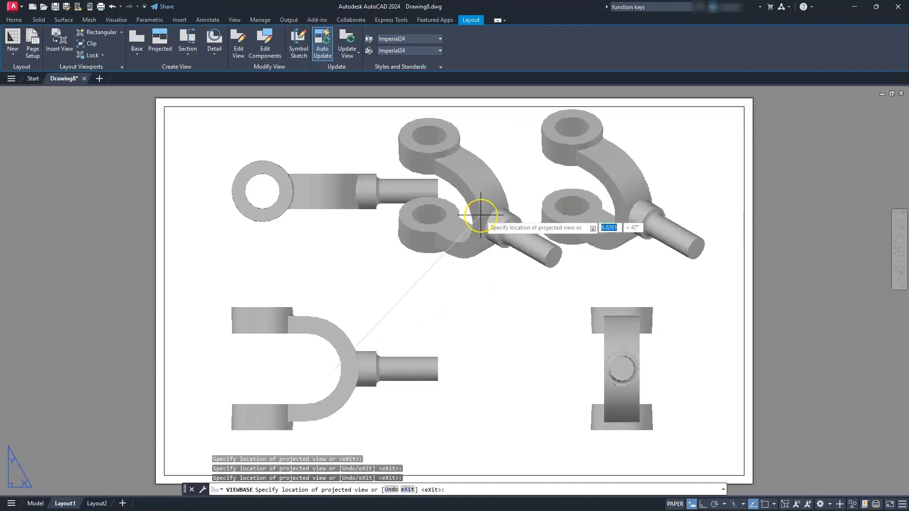
{"action": "key", "text": "Return"}
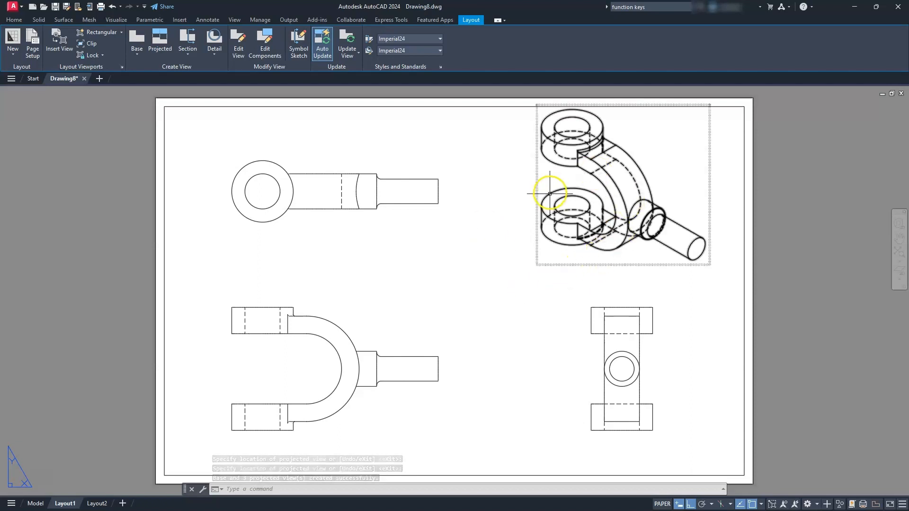
- Change the isometric view to shaded with visible lines and set its scale to 1:50
{"action": "double_click", "coordinate": [548, 174]}
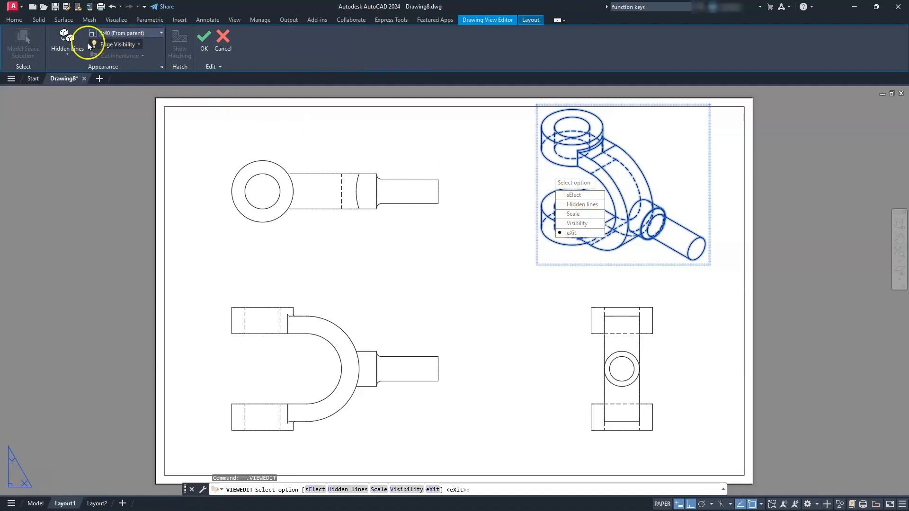
{"action": "left_click", "coordinate": [71, 55]}
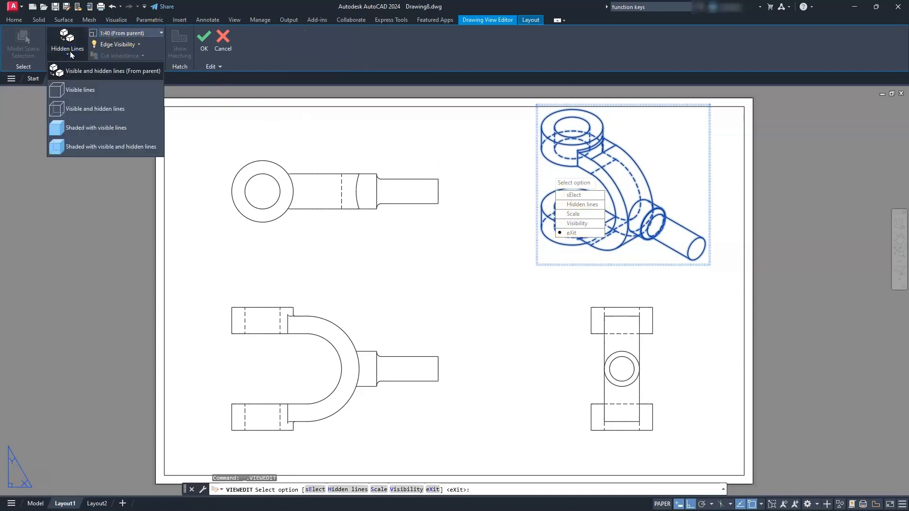
{"action": "left_click", "coordinate": [81, 132]}
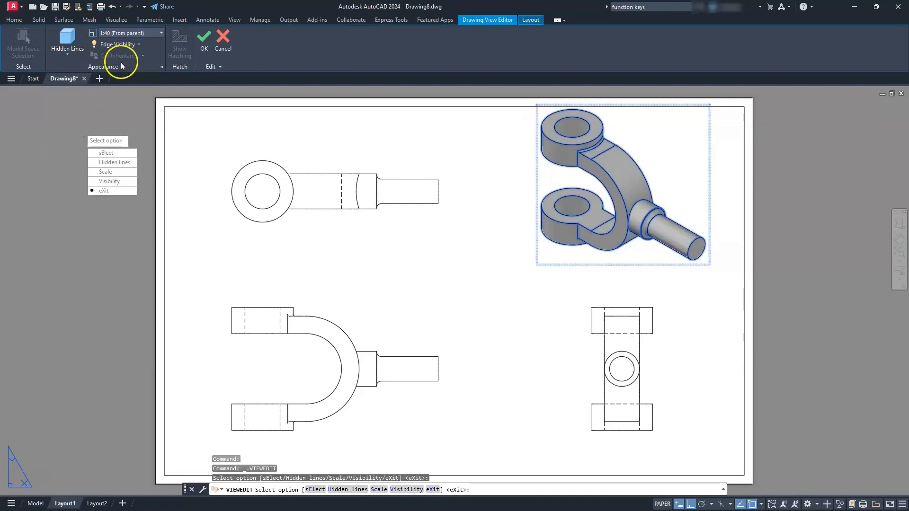
{"action": "left_click", "coordinate": [161, 33]}
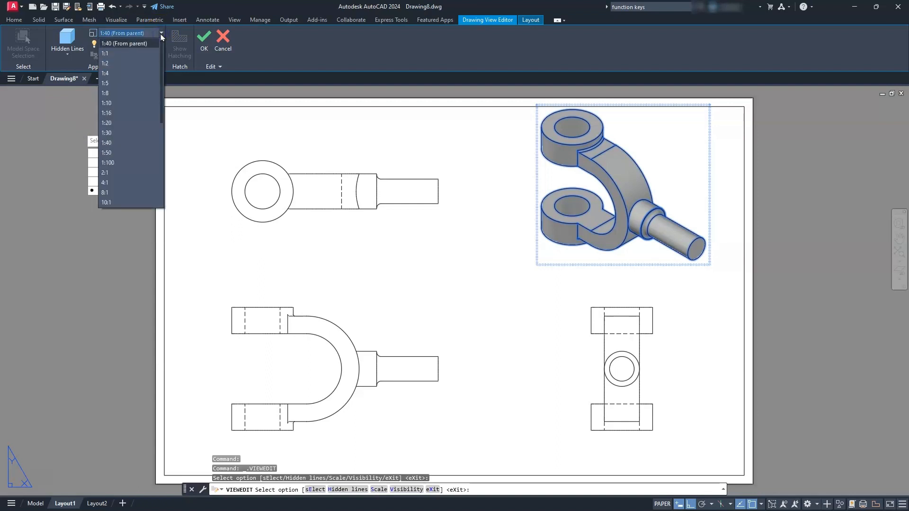
{"action": "left_click", "coordinate": [123, 153]}
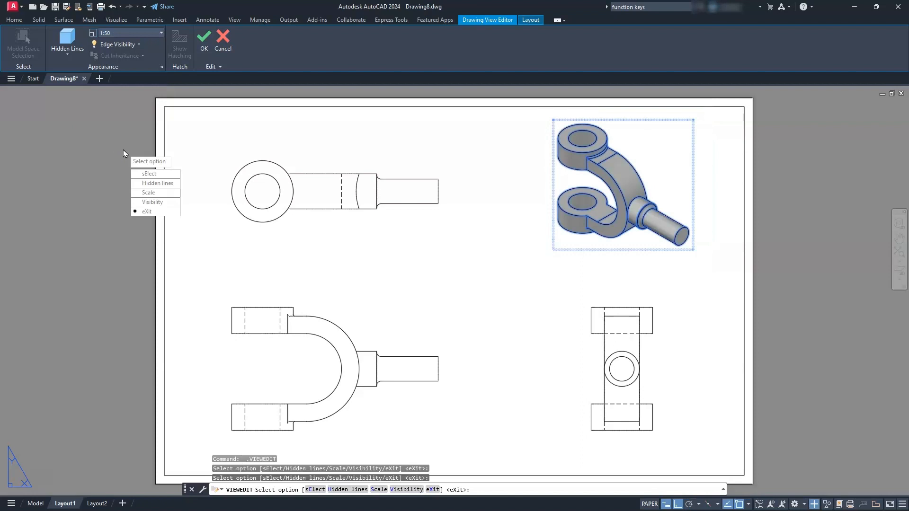
{"action": "left_click", "coordinate": [204, 39]}
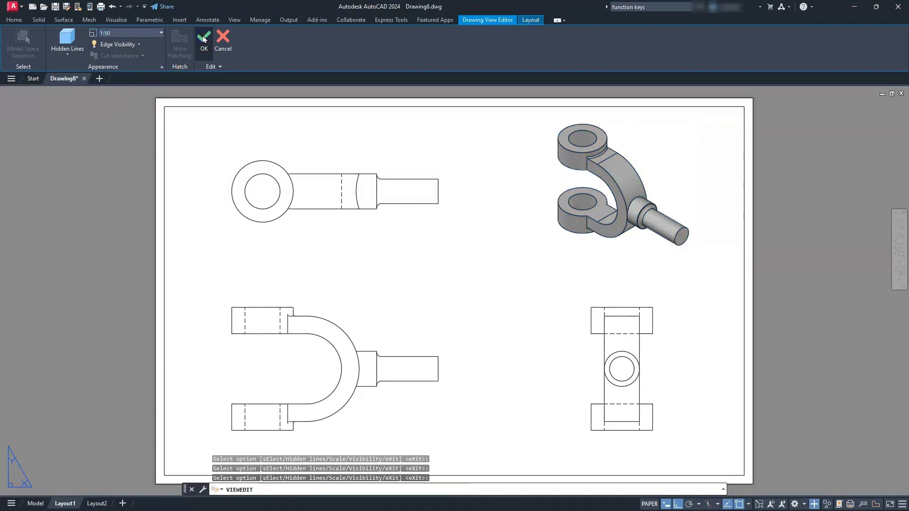
- Add center marks to the ring in the upper view, the shaft circle in the side view and the fork's outer arc in the base view
{"action": "mouse_move", "coordinate": [400, 372]}
{"action": "middle_mouse_down"}
{"action": "mouse_move", "coordinate": [444, 311]}
{"action": "mouse_move", "coordinate": [440, 387]}
{"action": "middle_mouse_up"}
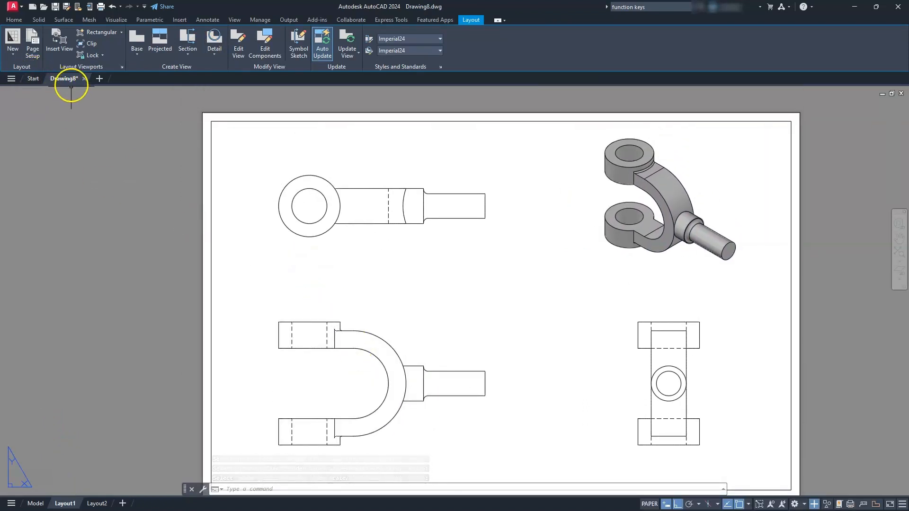
{"action": "left_click", "coordinate": [206, 21]}
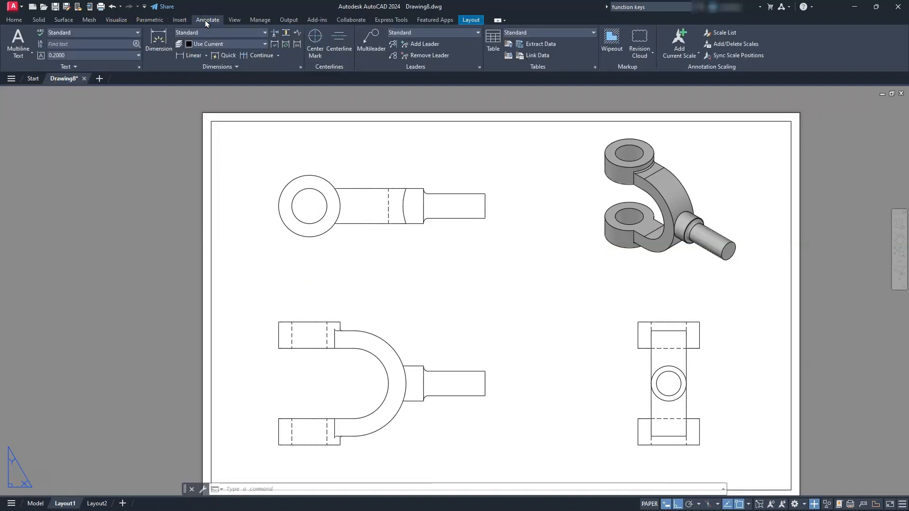
{"action": "left_click", "coordinate": [315, 39]}
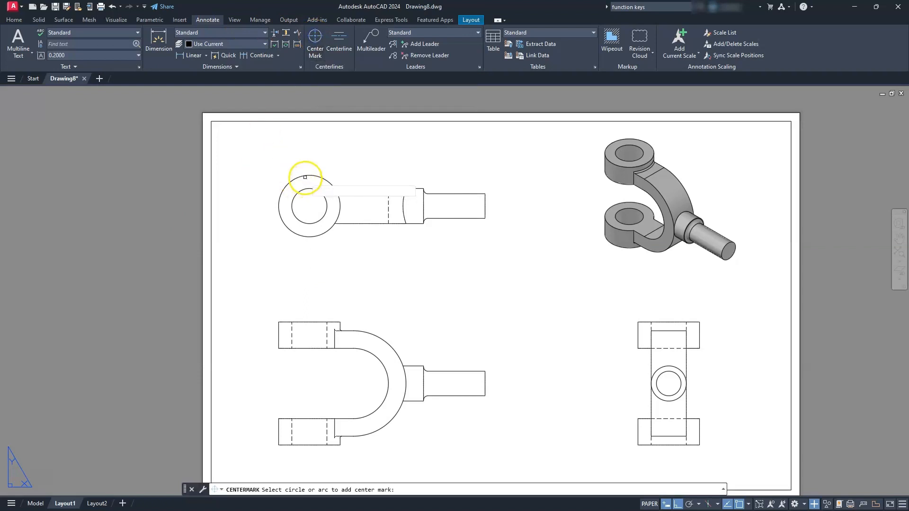
{"action": "left_click", "coordinate": [305, 175]}
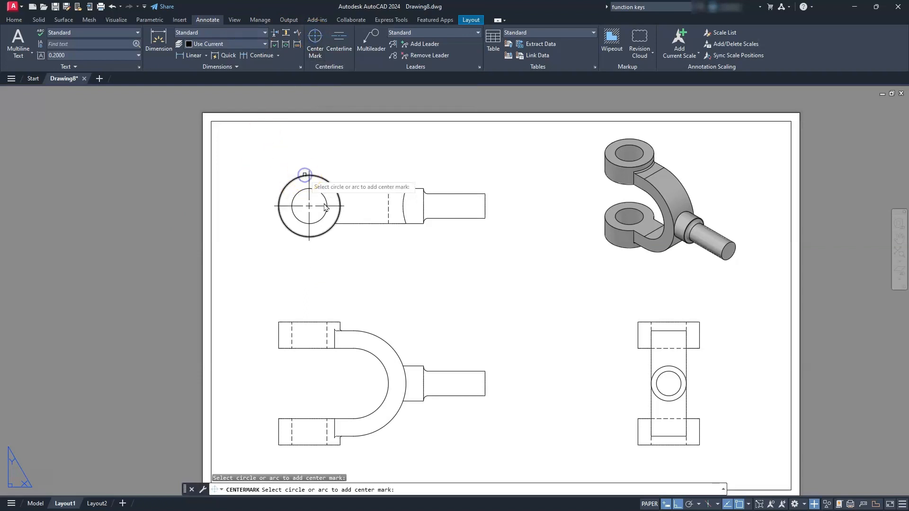
{"action": "left_click", "coordinate": [673, 367]}
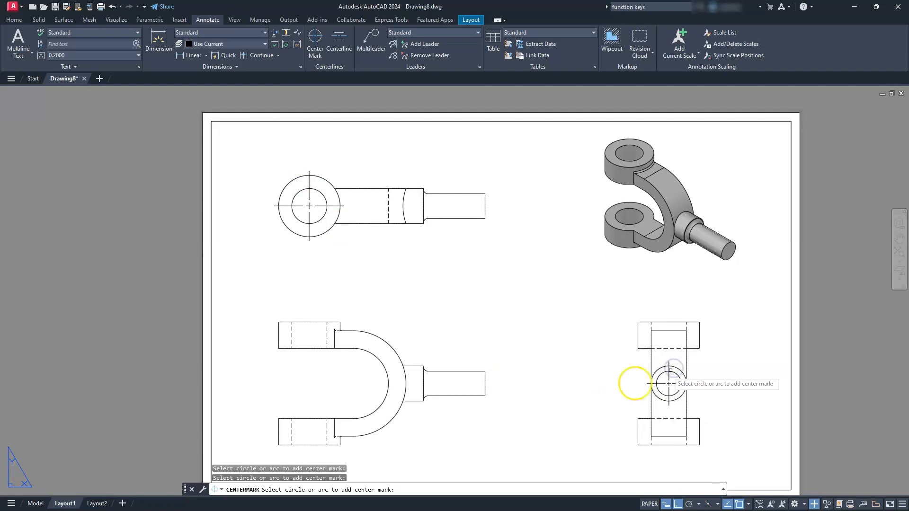
{"action": "middle_click_drag", "start_coordinate": [494, 371], "coordinate": [548, 322]}
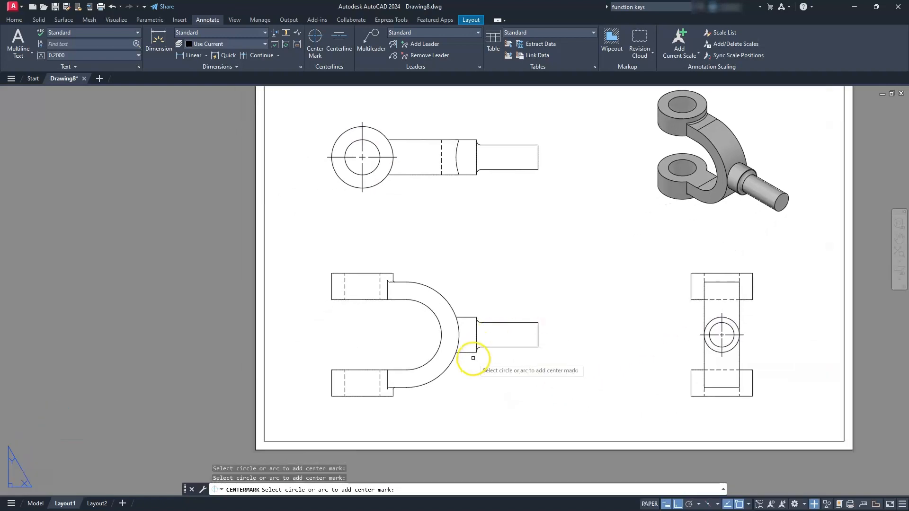
{"action": "left_click", "coordinate": [445, 372]}
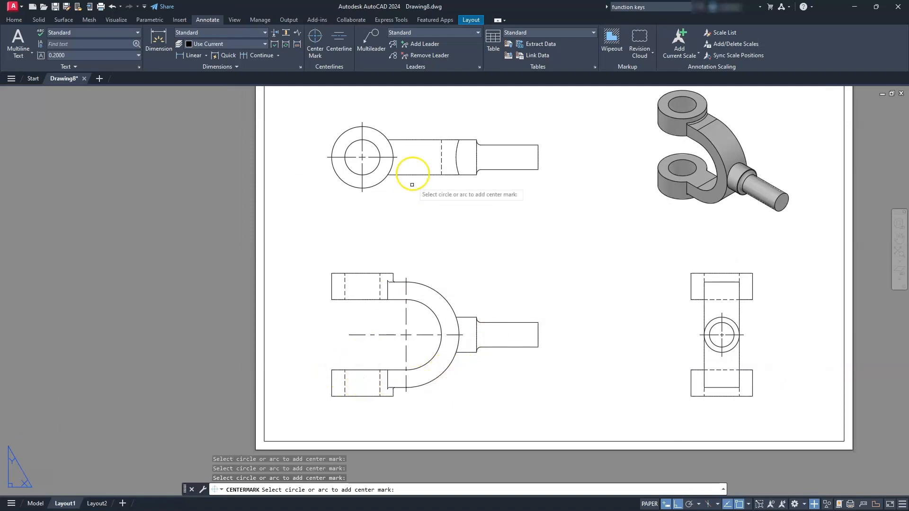
- Add a centerline between the two hidden hole lines of the lower lug in the base view
{"action": "left_click", "coordinate": [339, 42]}
{"action": "scroll", "coordinate": [356, 405], "scroll_direction": "up", "scroll_amount": 6}
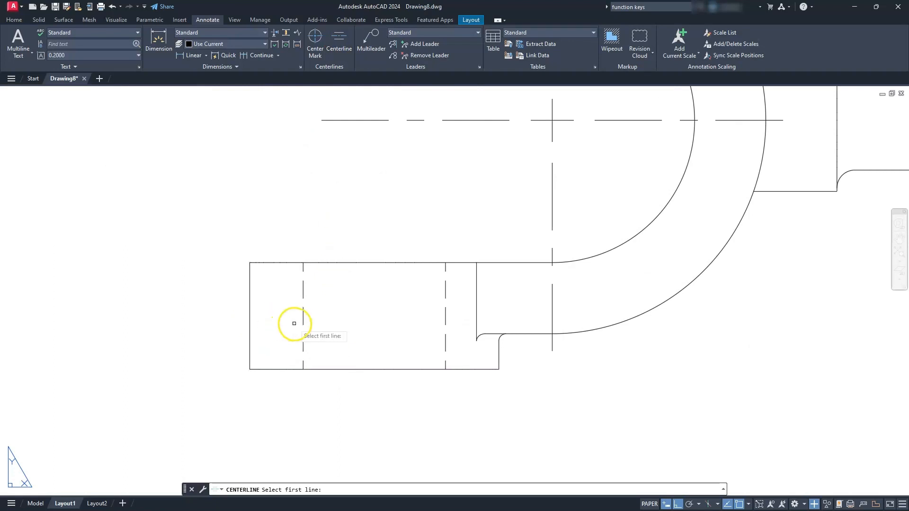
{"action": "left_click", "coordinate": [445, 319]}
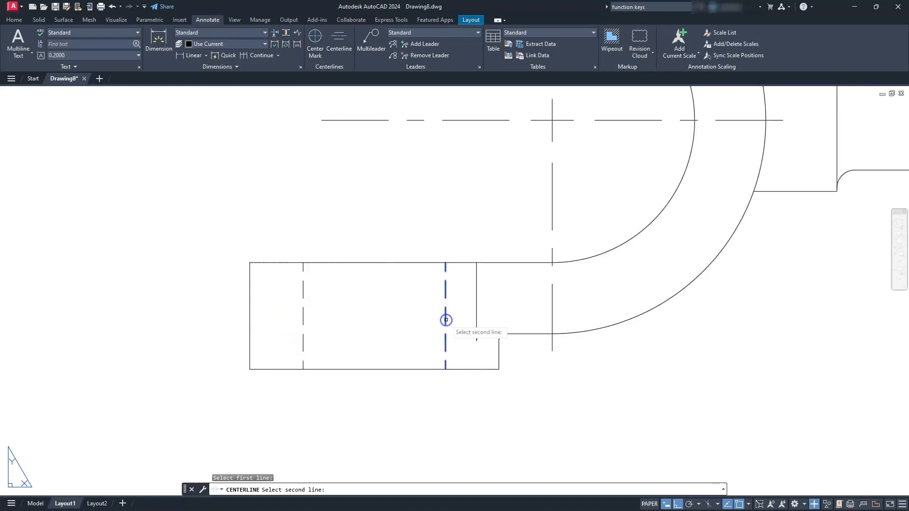
{"action": "scroll", "coordinate": [304, 315], "scroll_direction": "down", "scroll_amount": 5}
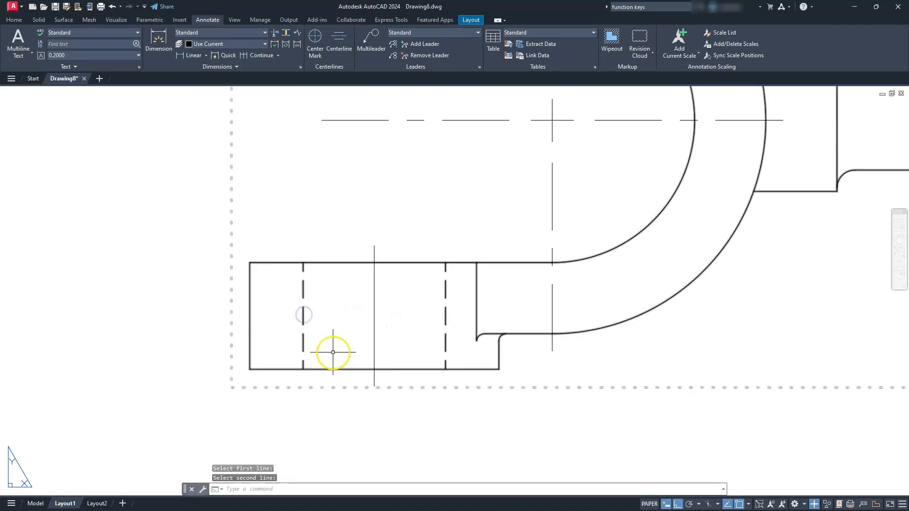
{"action": "scroll", "coordinate": [351, 376], "scroll_direction": "up", "scroll_amount": 2}
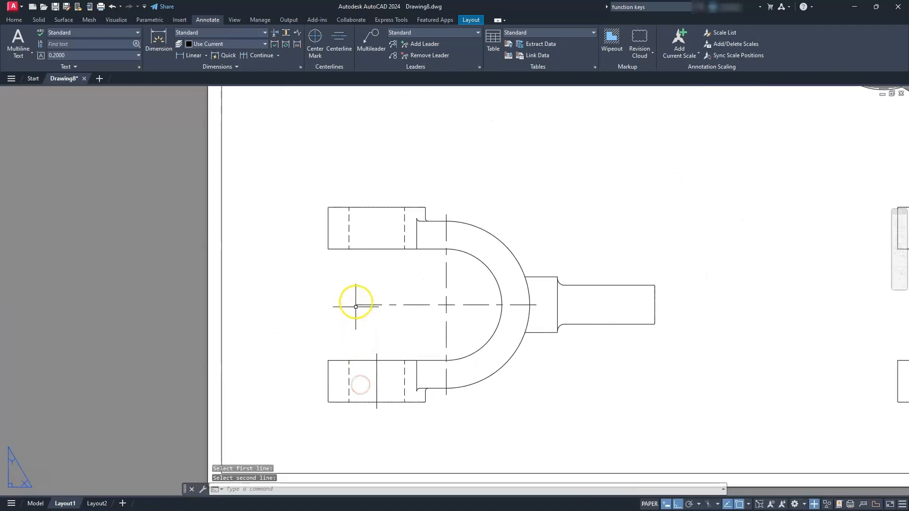
{"action": "key", "text": "Escape"}
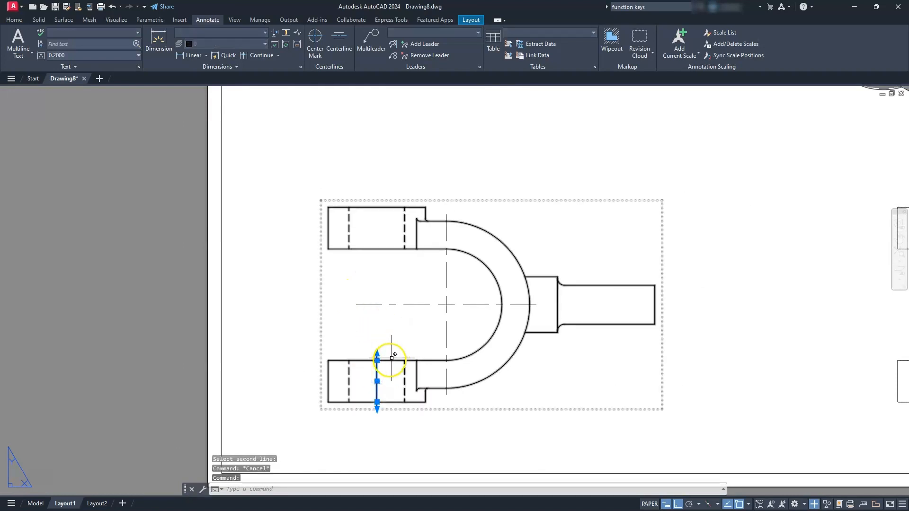
- Stretch the lower lug's hole centerline up to the upper lug's top edge in the base view
{"action": "left_click", "coordinate": [378, 360]}
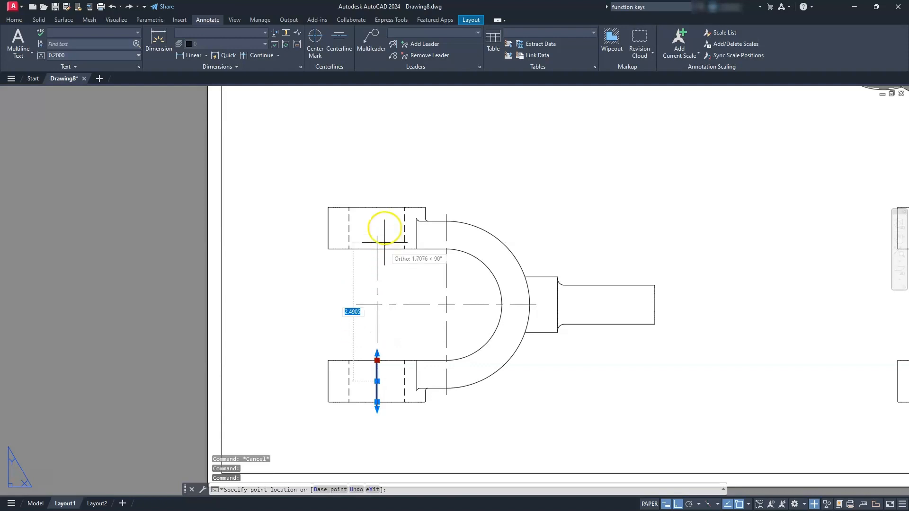
{"action": "left_click", "coordinate": [377, 207]}
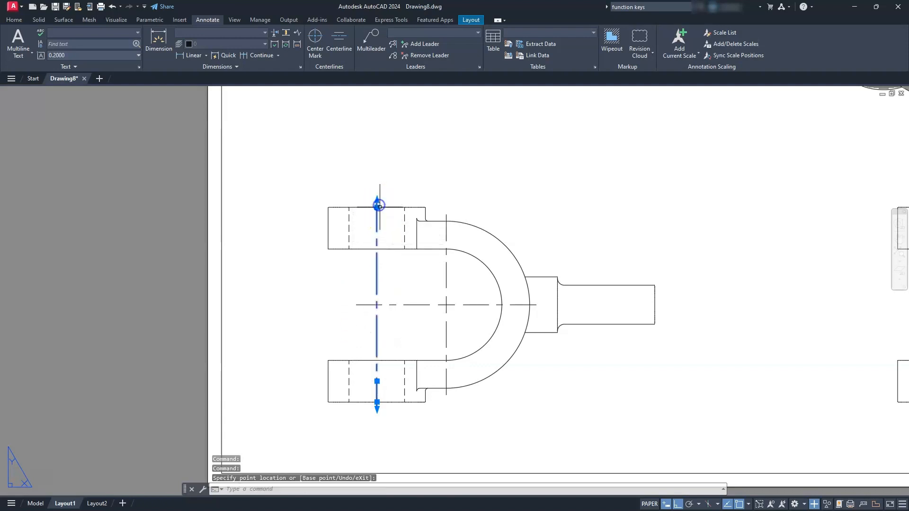
{"action": "key", "text": "Escape"}
{"action": "key", "text": "Escape"}
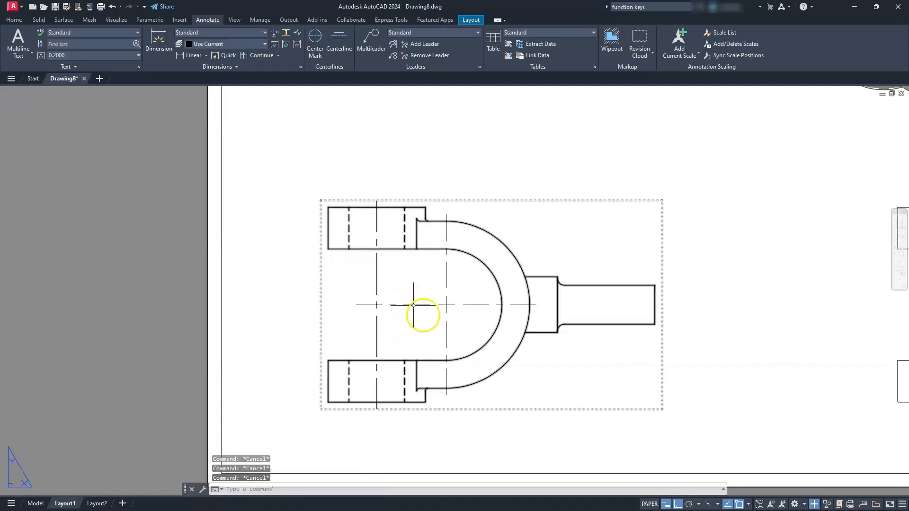
- Extend the horizontal line of the fork arc's center mark to the shaft's free end in the base view
{"action": "left_click", "coordinate": [469, 306]}
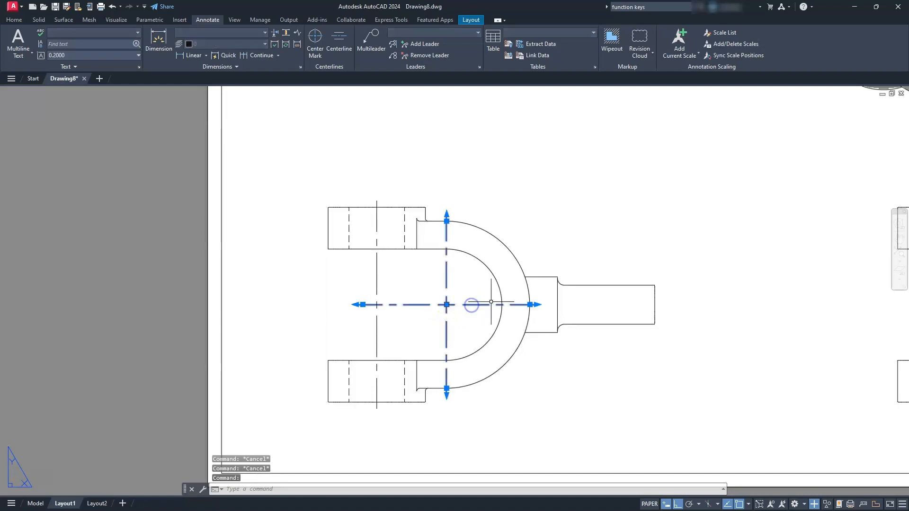
{"action": "left_click", "coordinate": [530, 305]}
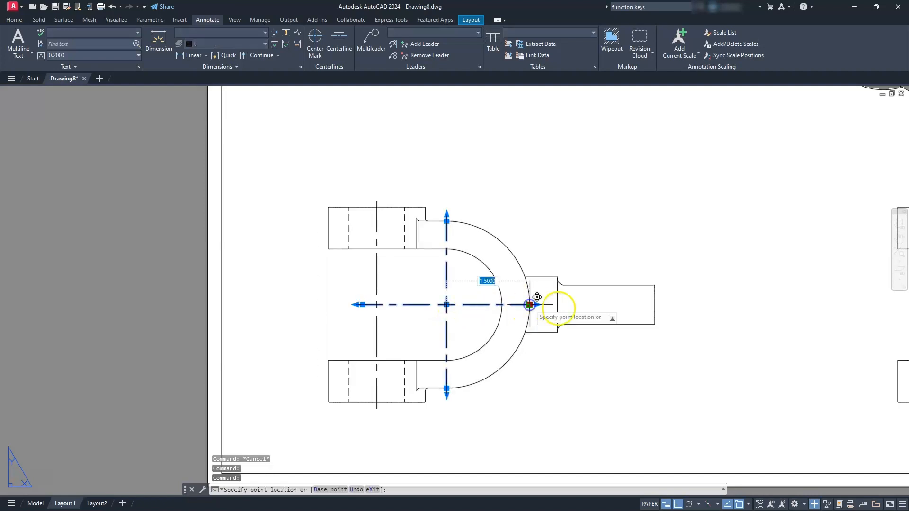
{"action": "left_click", "coordinate": [658, 305]}
{"action": "key", "text": "Escape"}
{"action": "key", "text": "Escape"}
{"action": "key", "text": "Escape"}
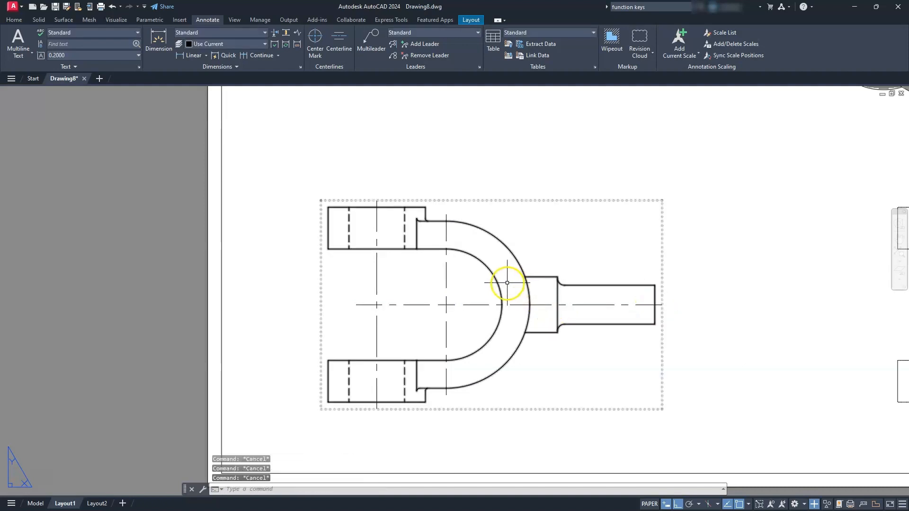
- Add a centerline between the shaft's two long edges in the upper view
{"action": "scroll", "coordinate": [507, 278], "scroll_direction": "down", "scroll_amount": 5}
{"action": "scroll", "coordinate": [497, 247], "scroll_direction": "up", "scroll_amount": 4}
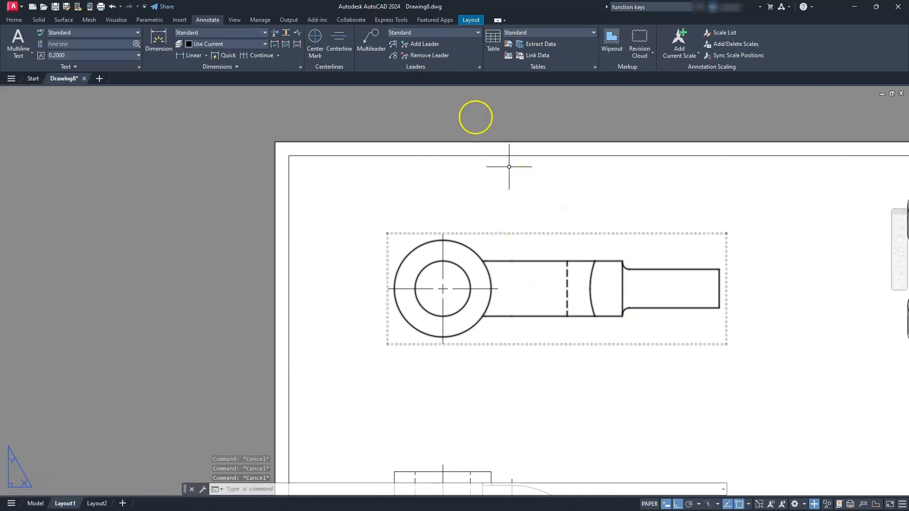
{"action": "left_click", "coordinate": [333, 44]}
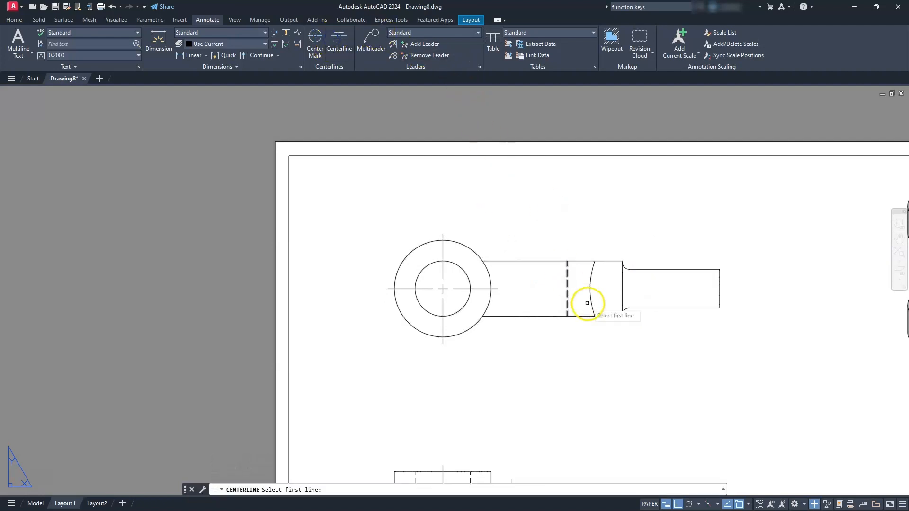
{"action": "left_click", "coordinate": [652, 270]}
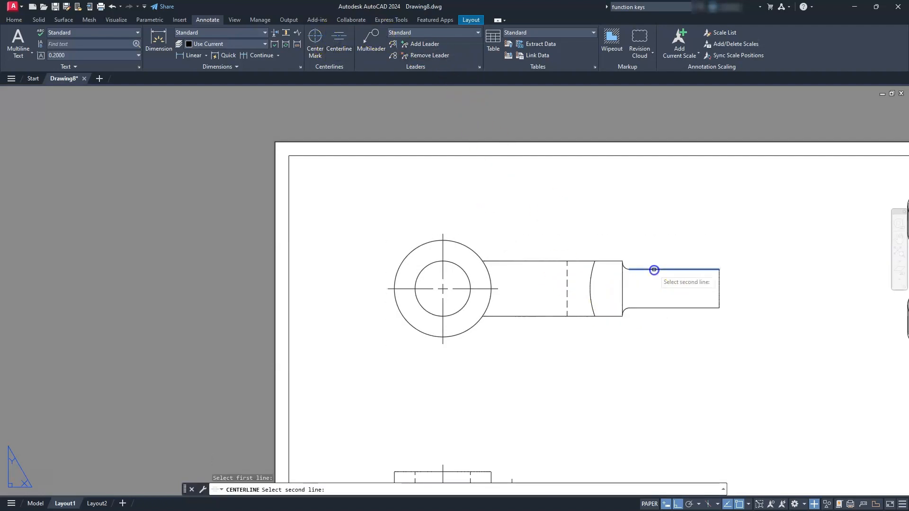
{"action": "left_click", "coordinate": [656, 308]}
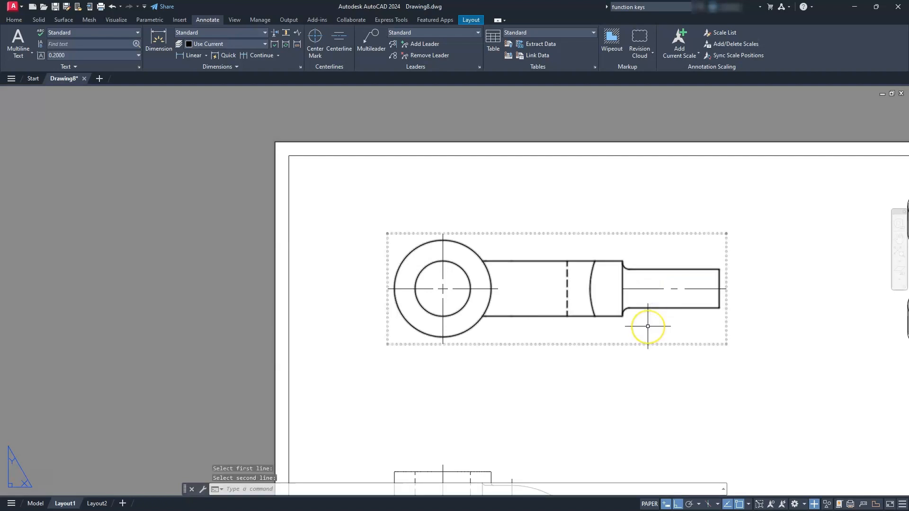
{"action": "key", "text": "Escape"}
{"action": "key", "text": "Escape"}
- Extend the vertical line of the side view's center mark up to the upper lug's top edge
{"action": "scroll", "coordinate": [616, 264], "scroll_direction": "down", "scroll_amount": 5}
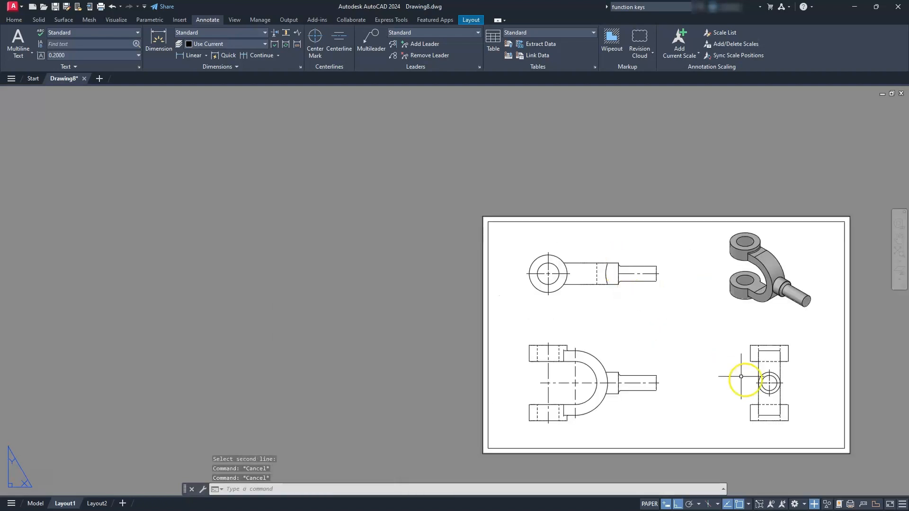
{"action": "middle_click_drag", "start_coordinate": [740, 375], "coordinate": [641, 330]}
{"action": "scroll", "coordinate": [649, 339], "scroll_direction": "up", "scroll_amount": 5}
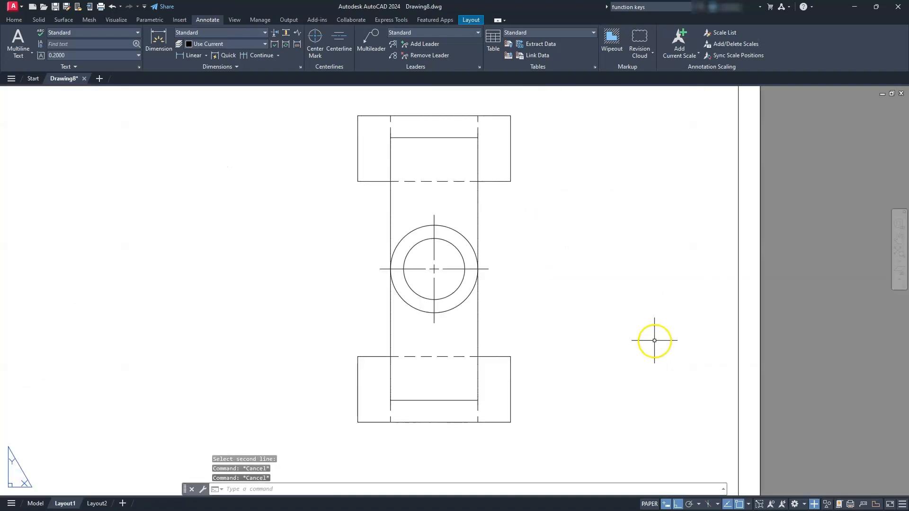
{"action": "middle_click_drag", "start_coordinate": [500, 314], "coordinate": [528, 351]}
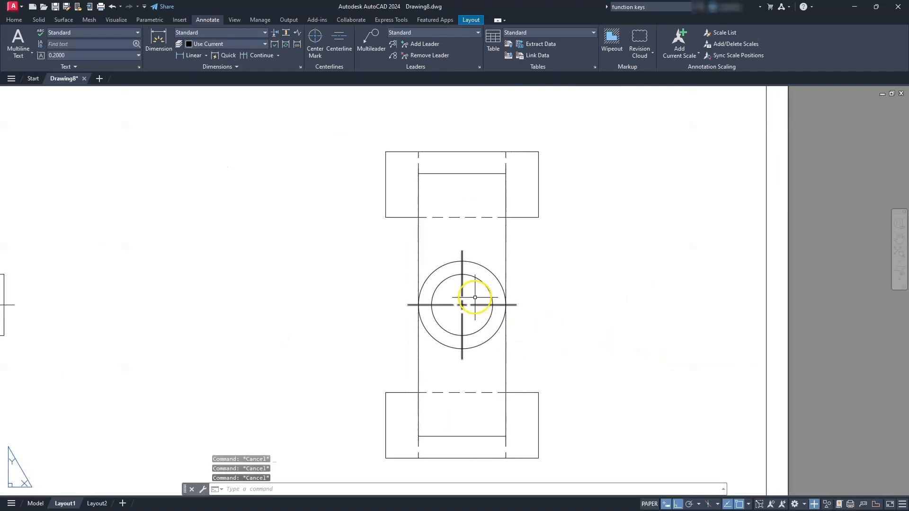
{"action": "left_click", "coordinate": [462, 280]}
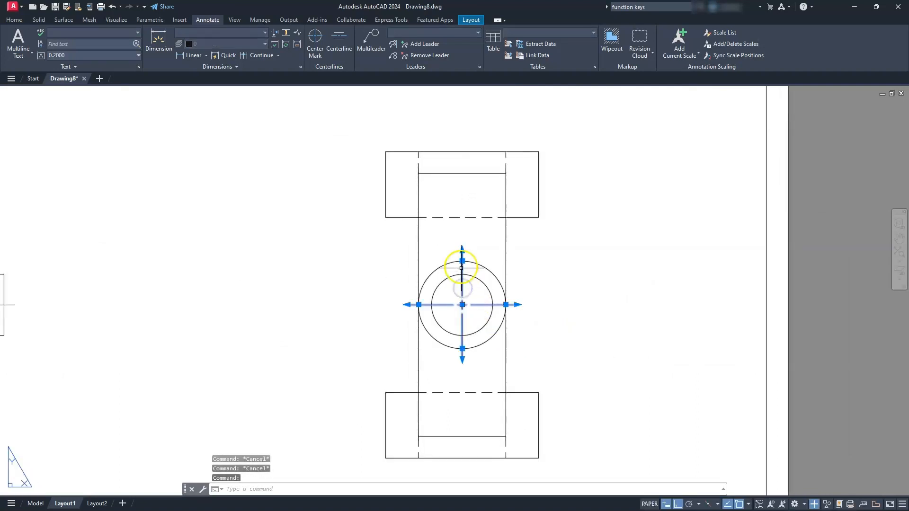
{"action": "left_click_drag", "start_coordinate": [461, 261], "coordinate": [463, 148]}
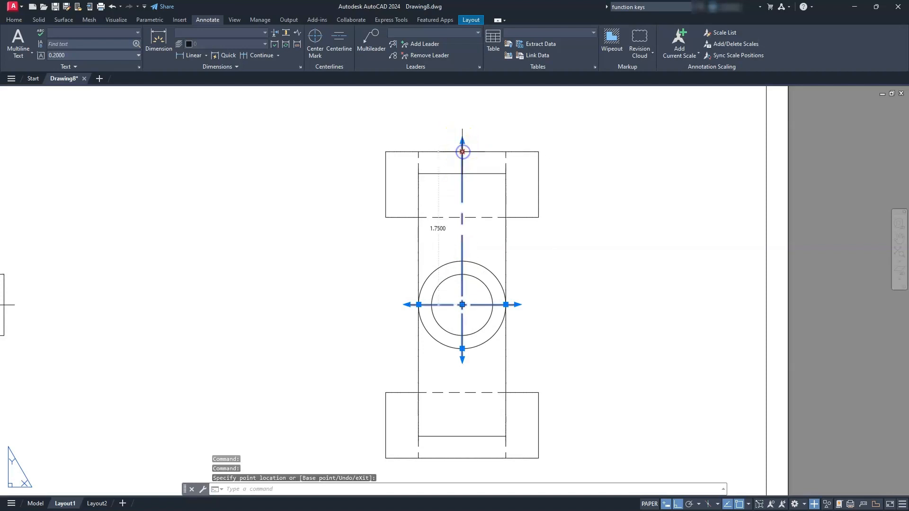
{"action": "key", "text": "Escape"}
- Extend the vertical line of the side view's center mark down to the lower lug's bottom edge
{"action": "scroll", "coordinate": [468, 220], "scroll_direction": "down", "scroll_amount": 2}
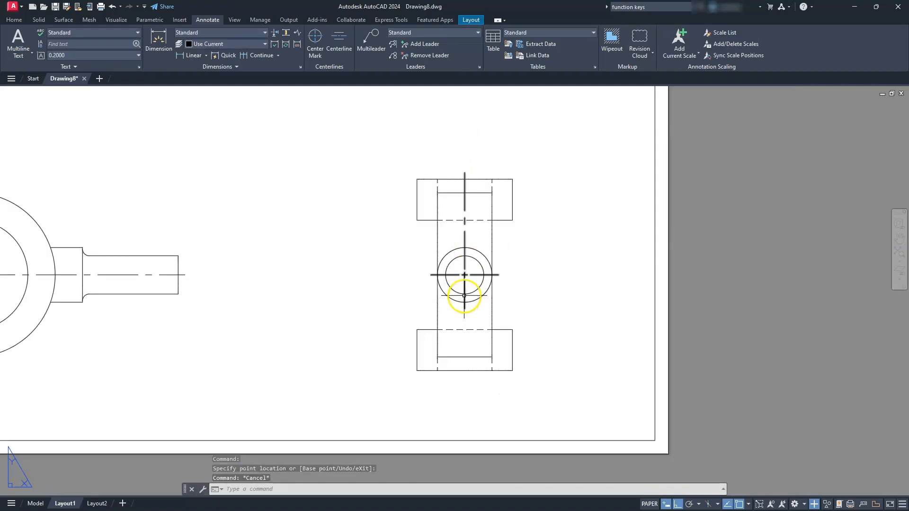
{"action": "left_click", "coordinate": [465, 294]}
{"action": "left_click_drag", "start_coordinate": [465, 302], "coordinate": [465, 373]}
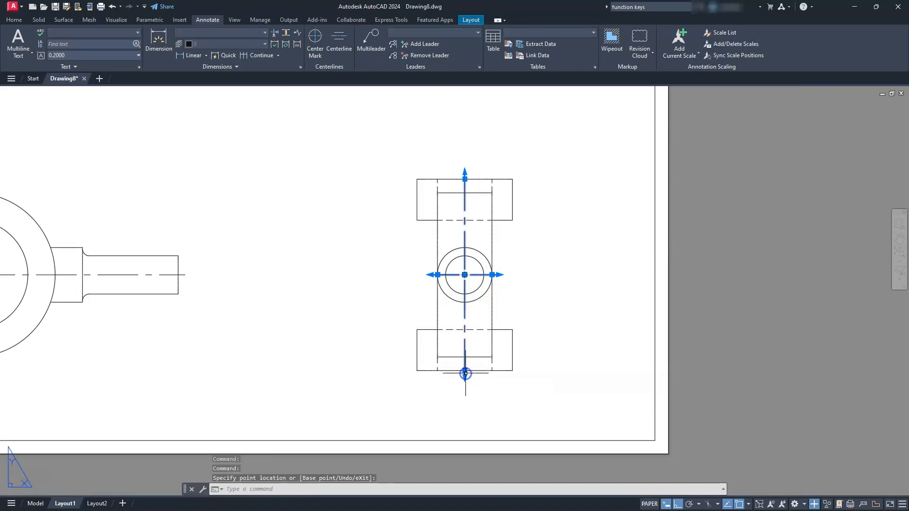
{"action": "key", "text": "Escape"}
{"action": "key", "text": "Escape"}
{"action": "scroll", "coordinate": [416, 284], "scroll_direction": "down", "scroll_amount": 2}
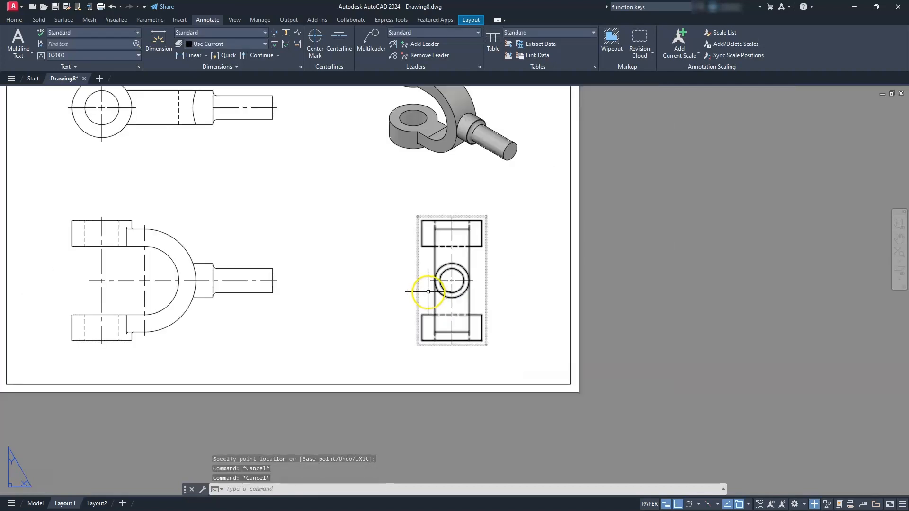
- Modify the Standard dimension style to suppress trailing zeros in the linear primary units
{"action": "mouse_move", "coordinate": [416, 284]}
{"action": "middle_mouse_down"}
{"action": "mouse_move", "coordinate": [421, 313]}
{"action": "mouse_move", "coordinate": [334, 314]}
{"action": "middle_mouse_up"}
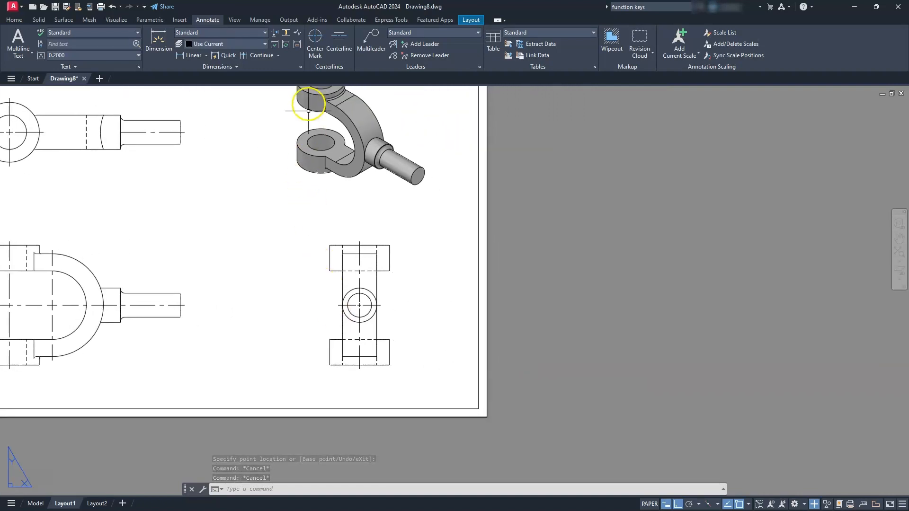
{"action": "left_click", "coordinate": [300, 69]}
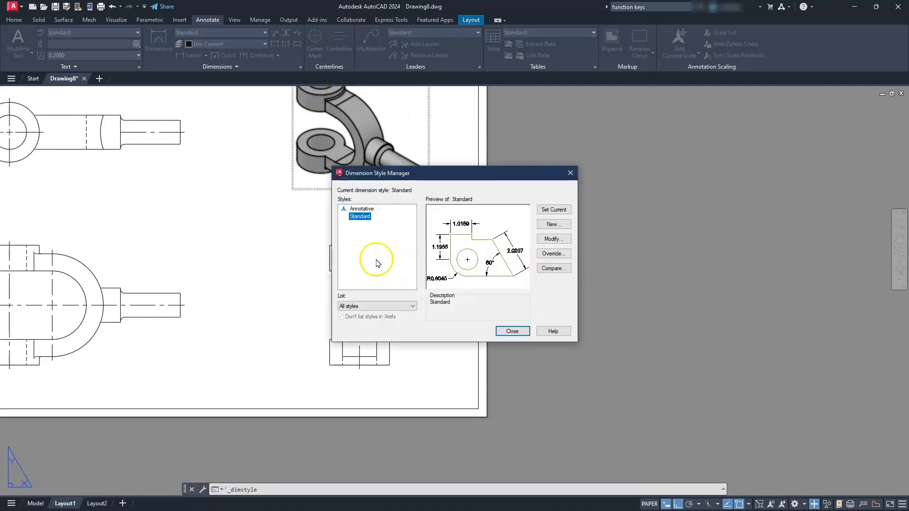
{"action": "left_click", "coordinate": [551, 241]}
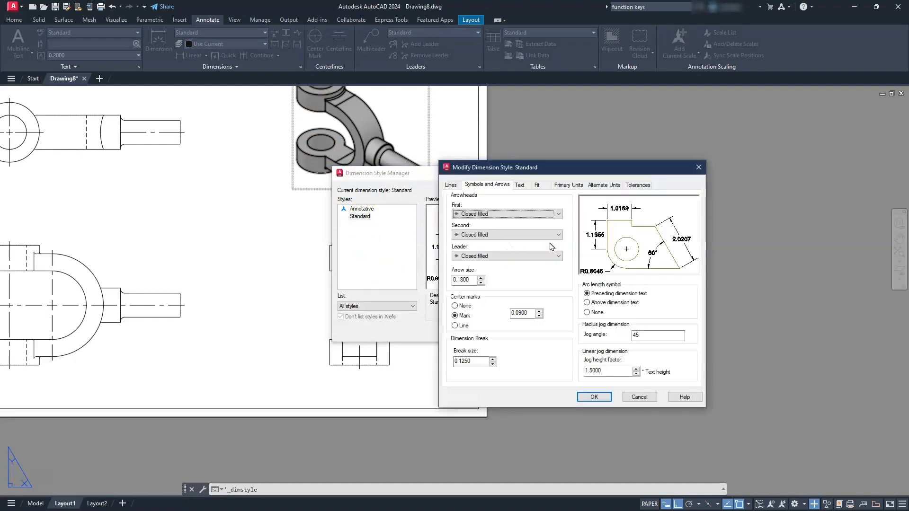
{"action": "left_click", "coordinate": [568, 185]}
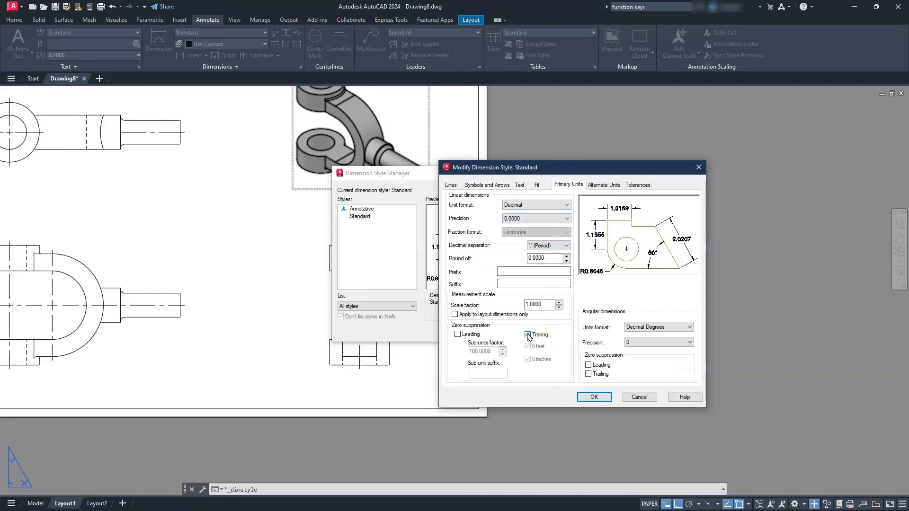
{"action": "left_click", "coordinate": [527, 304]}
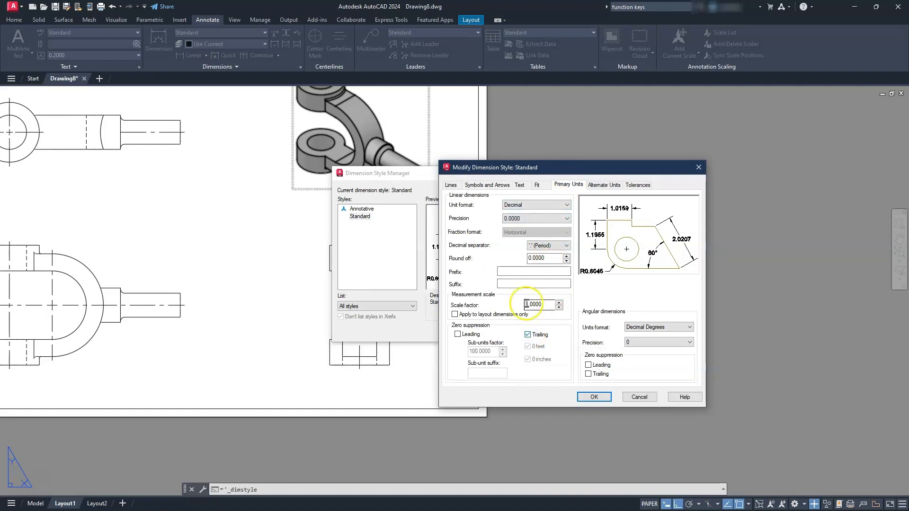
- Set the Standard dimension style's text height to .125 and its center marks to None, and apply the changes
{"action": "left_click", "coordinate": [537, 185]}
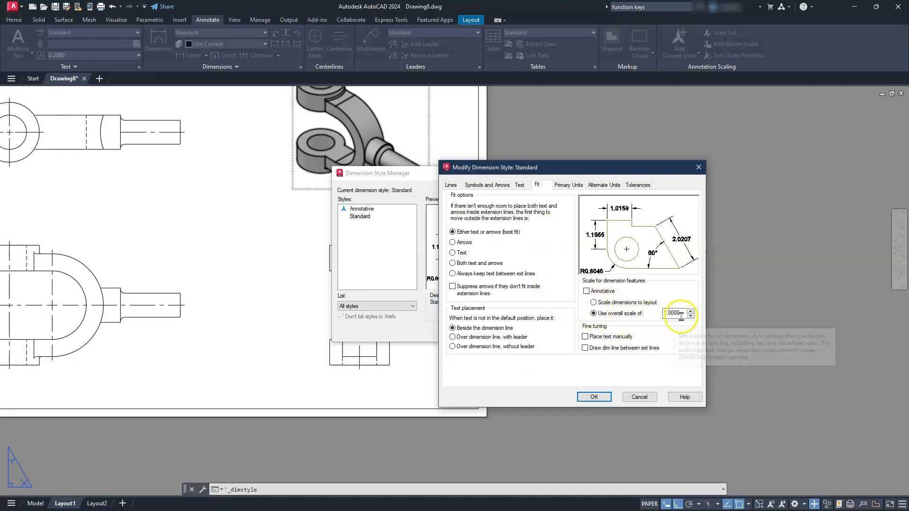
{"action": "left_click", "coordinate": [521, 184]}
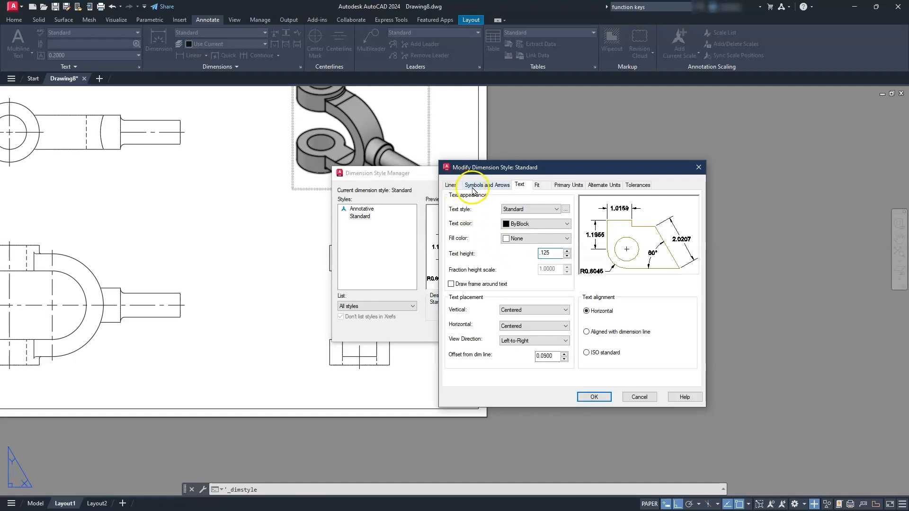
{"action": "left_click", "coordinate": [474, 185]}
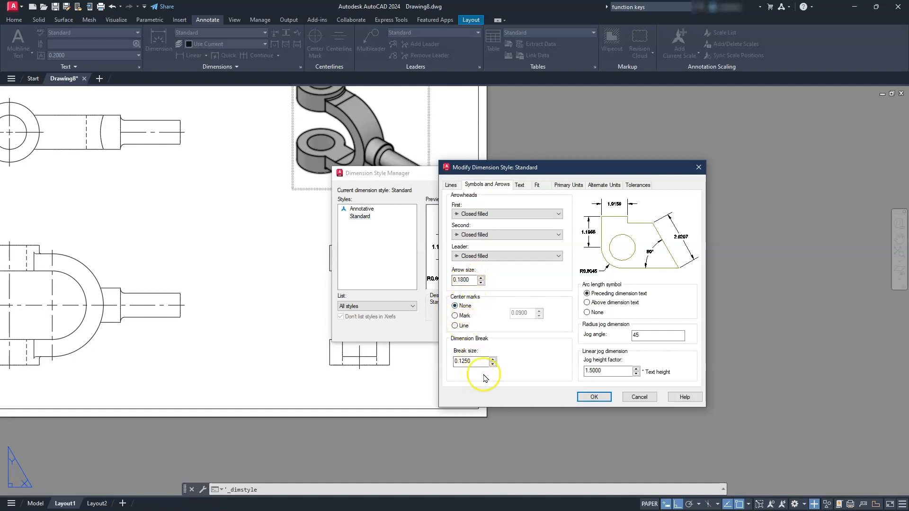
{"action": "left_click", "coordinate": [591, 397]}
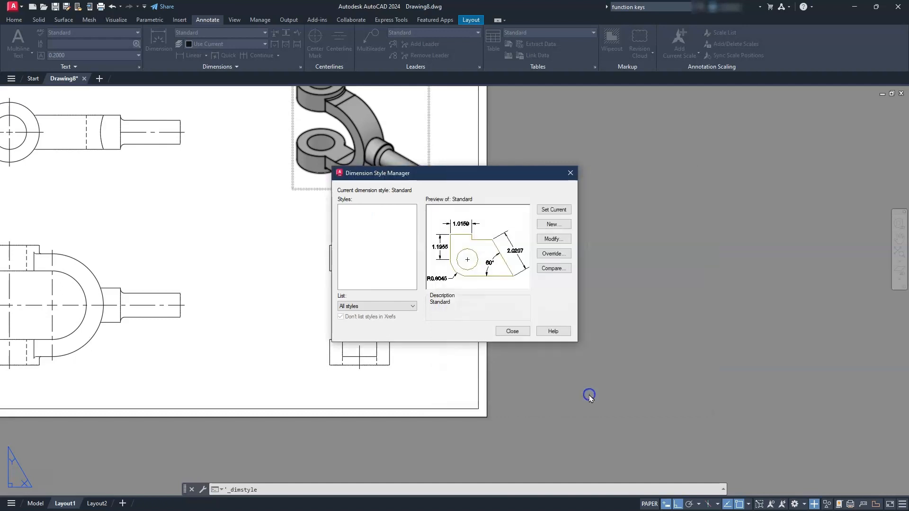
{"action": "left_click", "coordinate": [518, 331]}
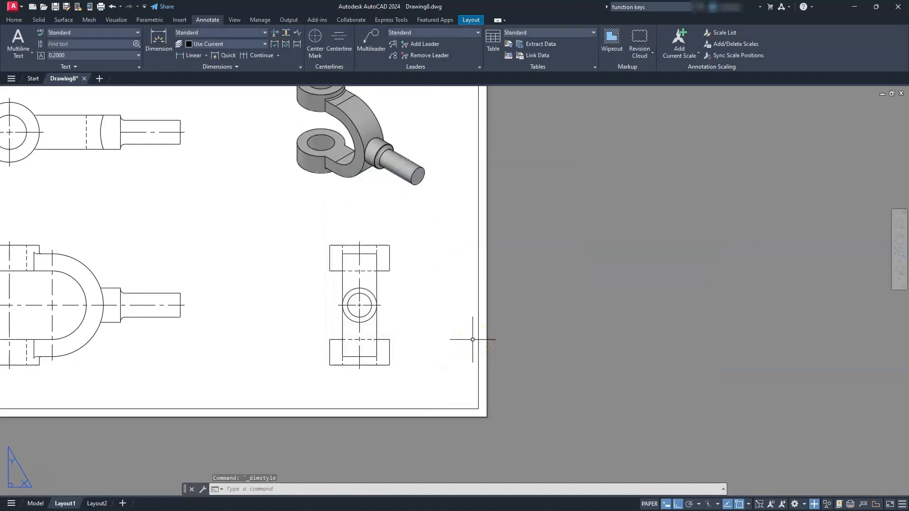
- Add a vertical linear dimension in the side view from the lower lug's bottom corner to the shaft's horizontal centerline
{"action": "scroll", "coordinate": [408, 345], "scroll_direction": "up", "scroll_amount": 2}
{"action": "middle_click_drag", "start_coordinate": [386, 347], "coordinate": [506, 349]}
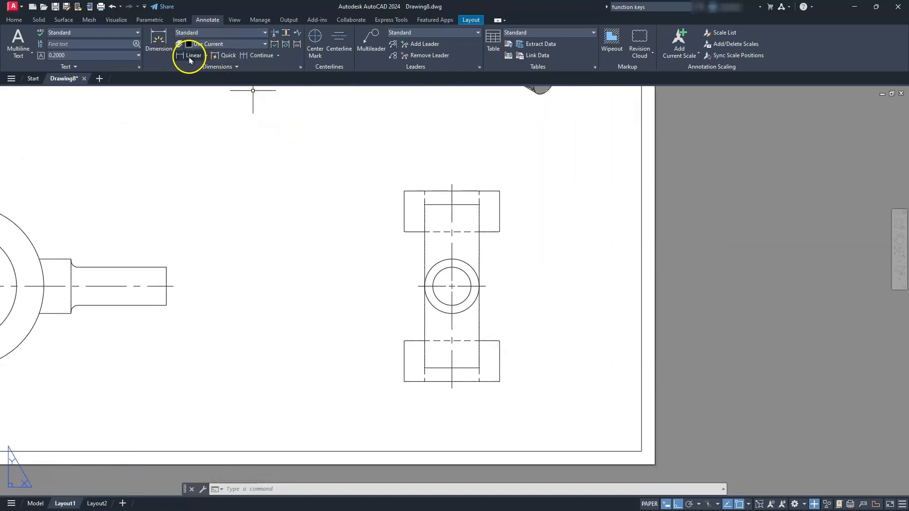
{"action": "left_click", "coordinate": [498, 381]}
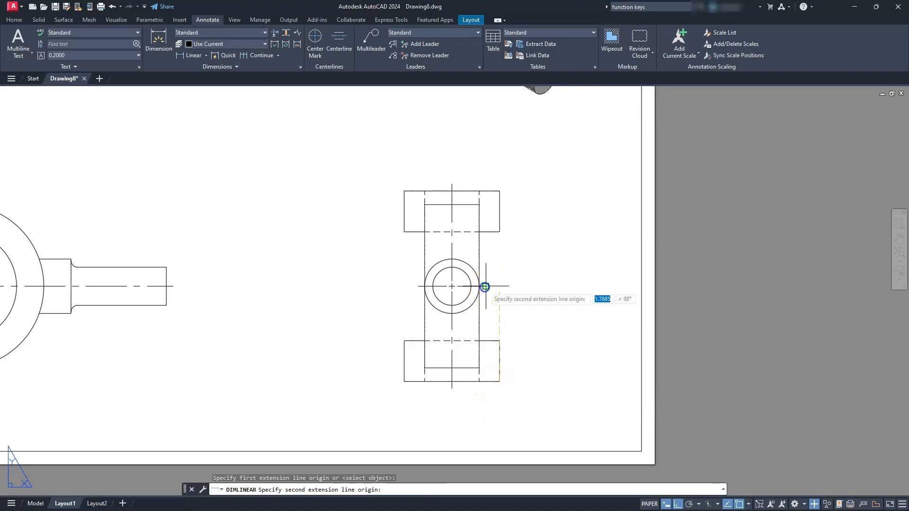
{"action": "left_click", "coordinate": [485, 286]}
{"action": "left_click", "coordinate": [529, 334]}
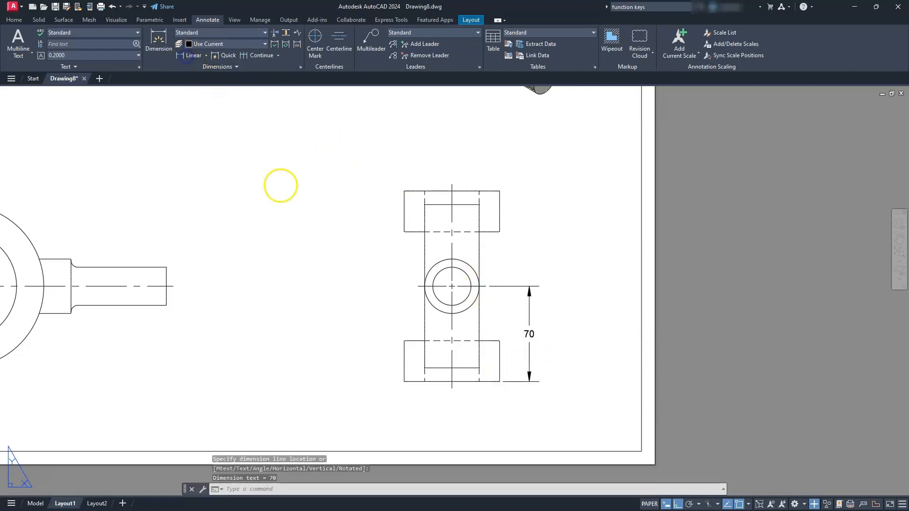
- Dimension the side view's overall height between the lugs' outer corners, placed outside the first vertical dimension
{"action": "left_click", "coordinate": [495, 376]}
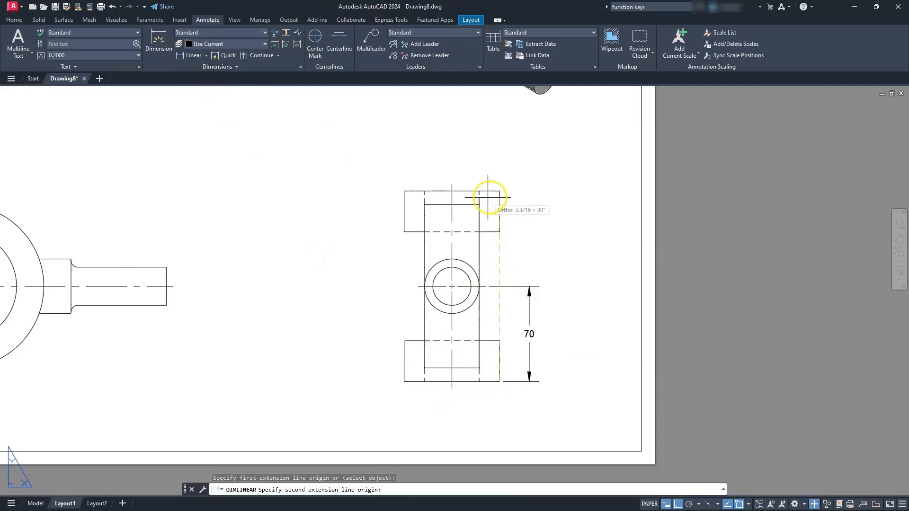
{"action": "left_click", "coordinate": [499, 191]}
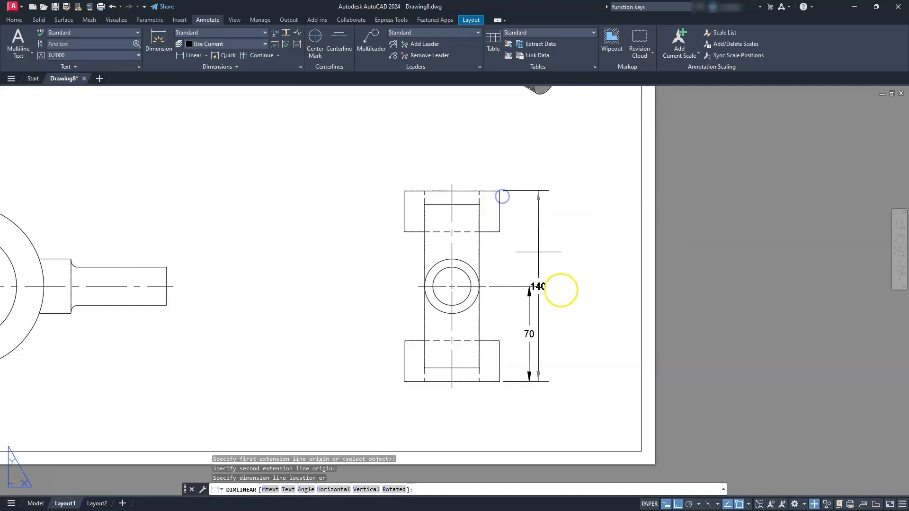
{"action": "left_click", "coordinate": [574, 303]}
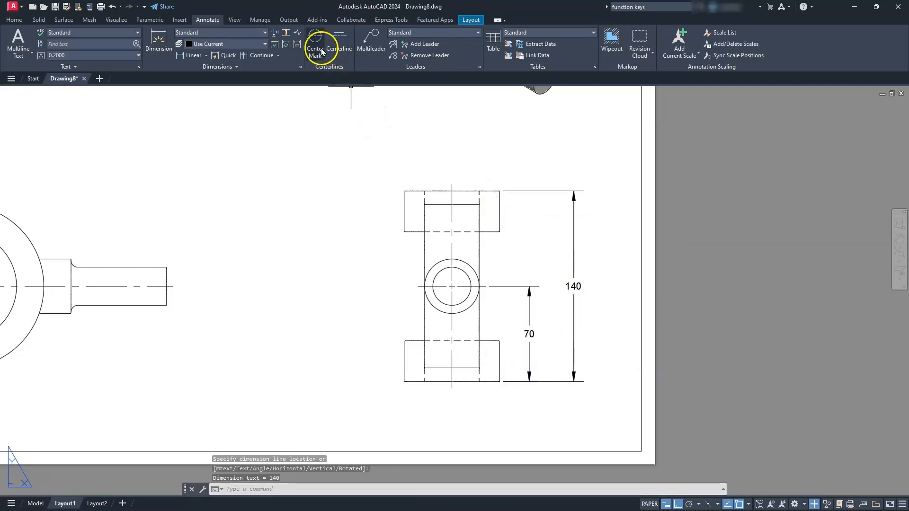
- Add a horizontal linear dimension below the side view from the vertical centerline to the fork arm's left edge on the lower lug
{"action": "left_click", "coordinate": [191, 56]}
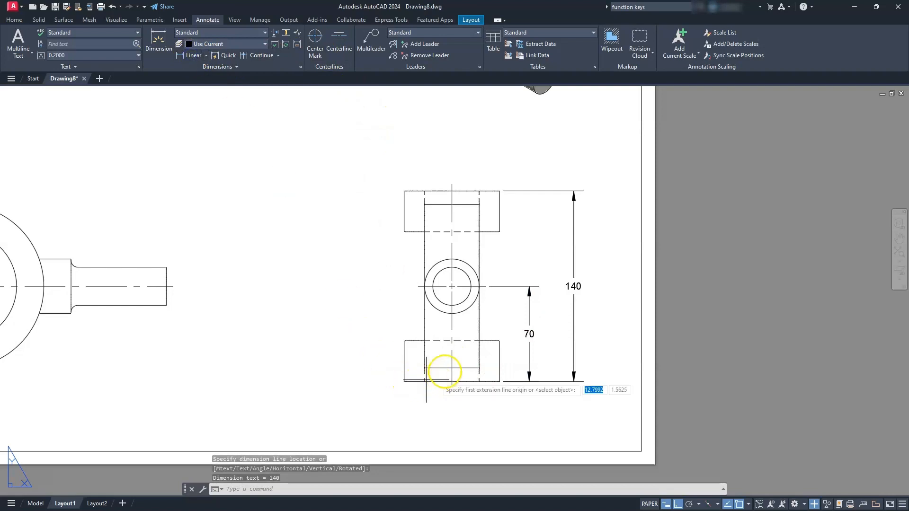
{"action": "left_click", "coordinate": [452, 387]}
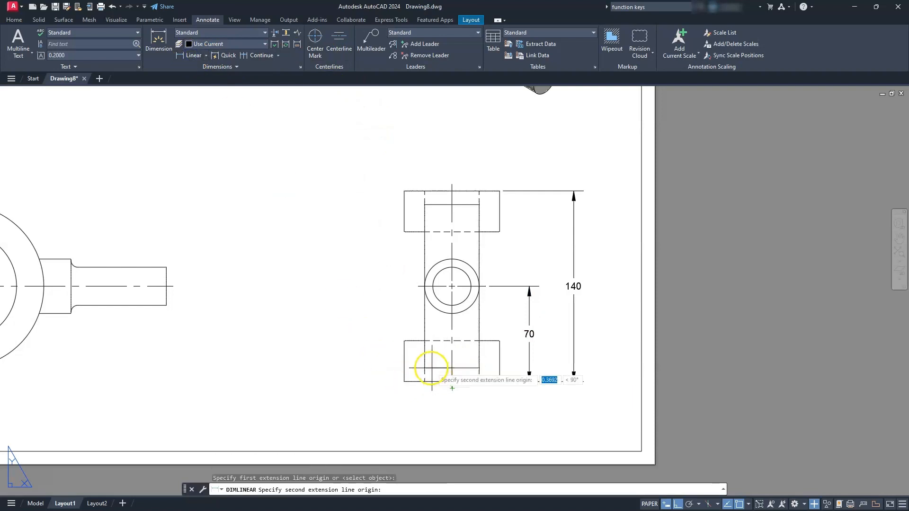
{"action": "left_click", "coordinate": [425, 381]}
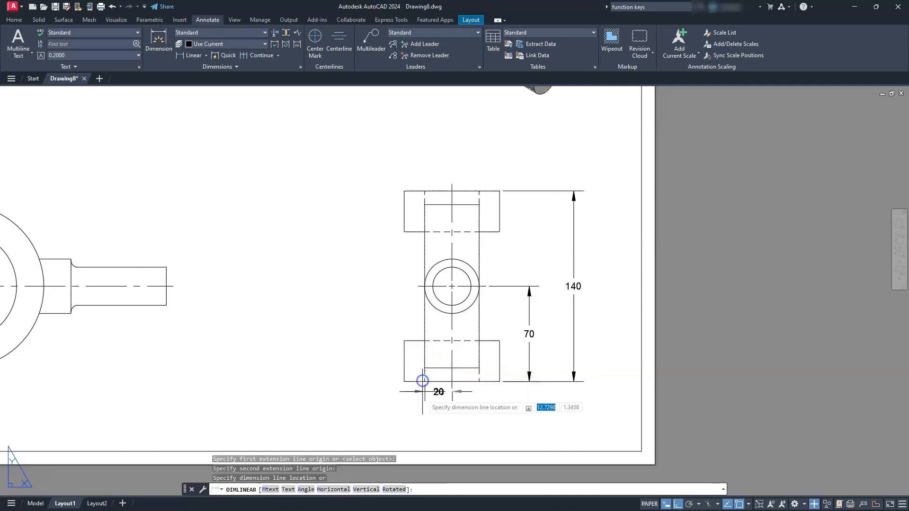
{"action": "left_click", "coordinate": [423, 401]}
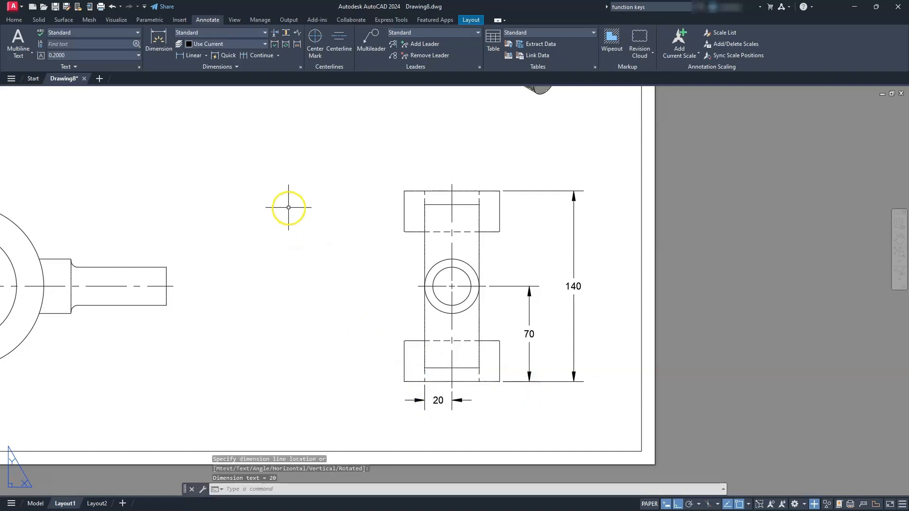
- Dimension the full width between the fork arm's two edges in the side view, placed below the half-width dimension
{"action": "left_click", "coordinate": [192, 60]}
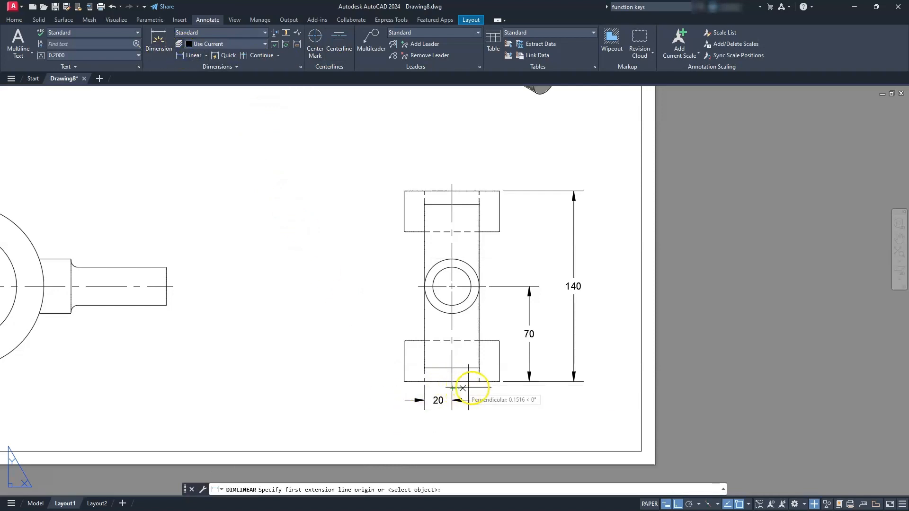
{"action": "left_click", "coordinate": [478, 381]}
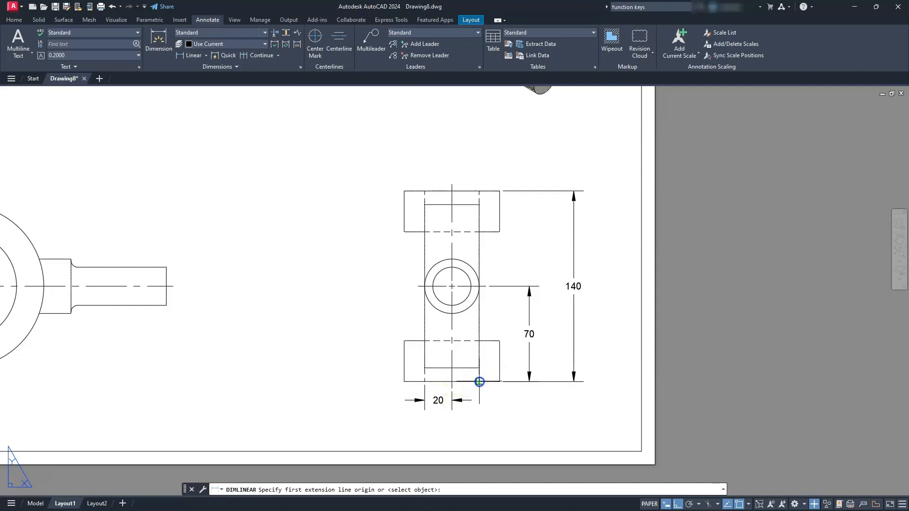
{"action": "left_click", "coordinate": [426, 391]}
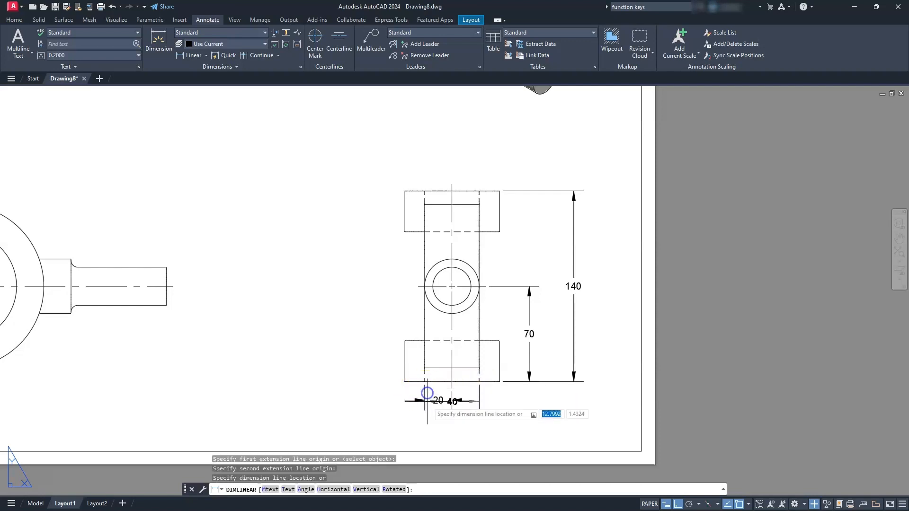
{"action": "left_click", "coordinate": [440, 424]}
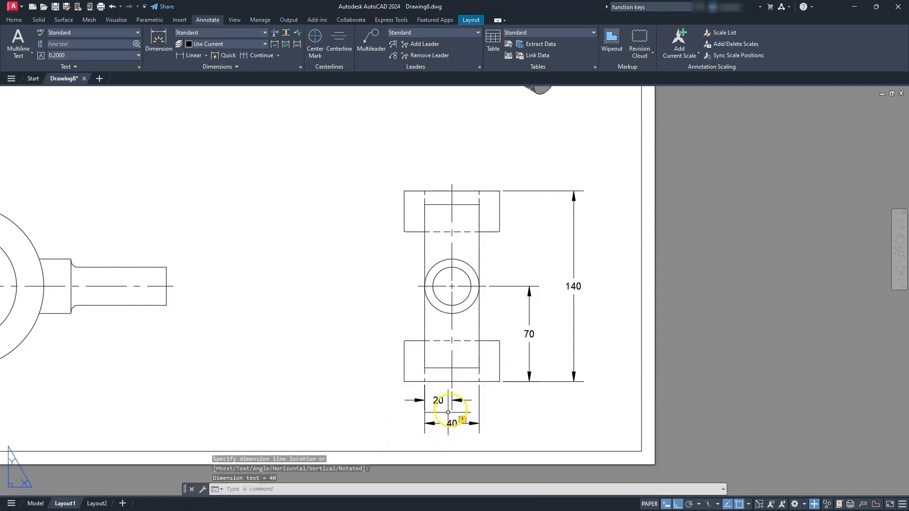
- Reassociate the side view's full arm-width dimension with the two endpoints where the arm edges meet the lower lug's bottom edge
{"action": "scroll", "coordinate": [436, 428], "scroll_direction": "up", "scroll_amount": 6}
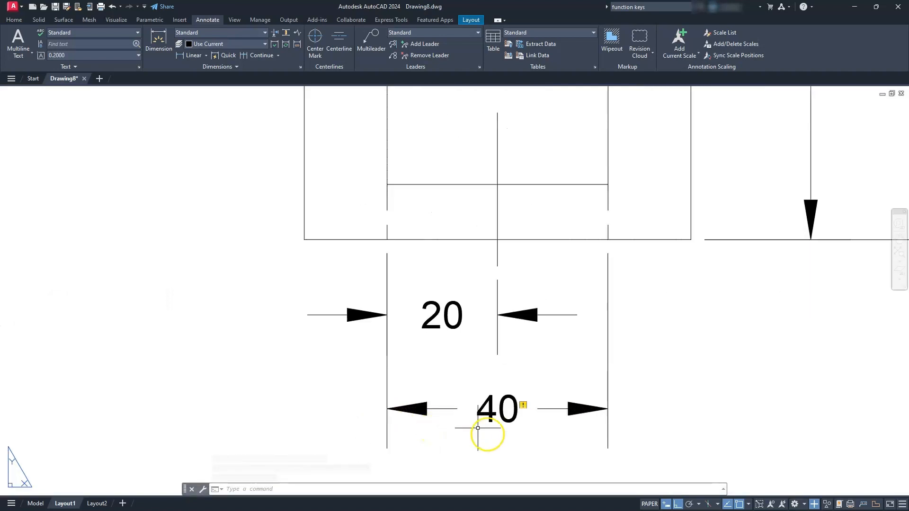
{"action": "left_click", "coordinate": [522, 404]}
{"action": "left_click", "coordinate": [552, 412]}
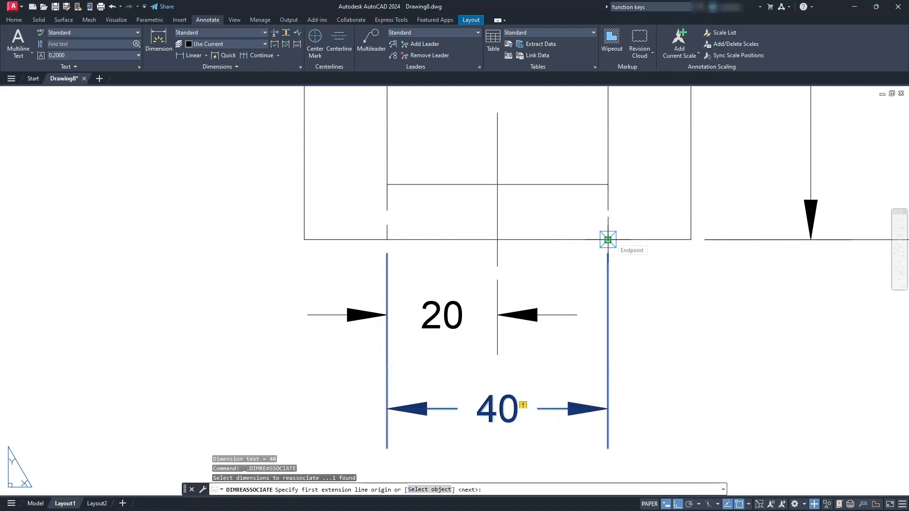
{"action": "left_click", "coordinate": [608, 239]}
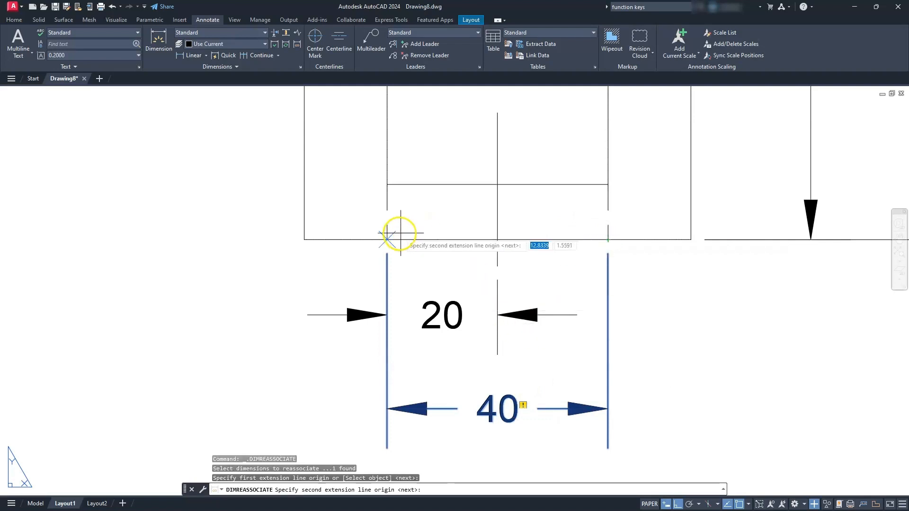
{"action": "left_click", "coordinate": [387, 240]}
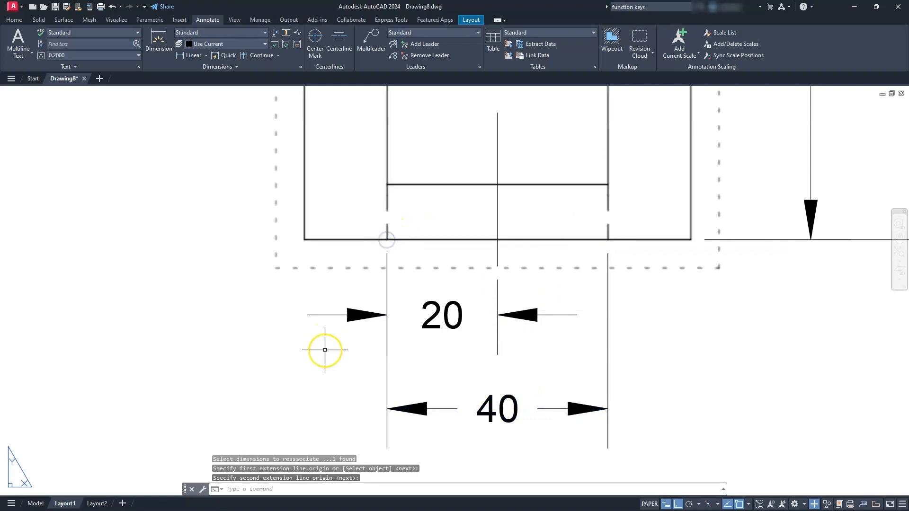
- Add a horizontal linear dimension above the side view from the vertical centerline's upper end to the upper lug's left corner
{"action": "scroll", "coordinate": [326, 350], "scroll_direction": "down", "scroll_amount": 4}
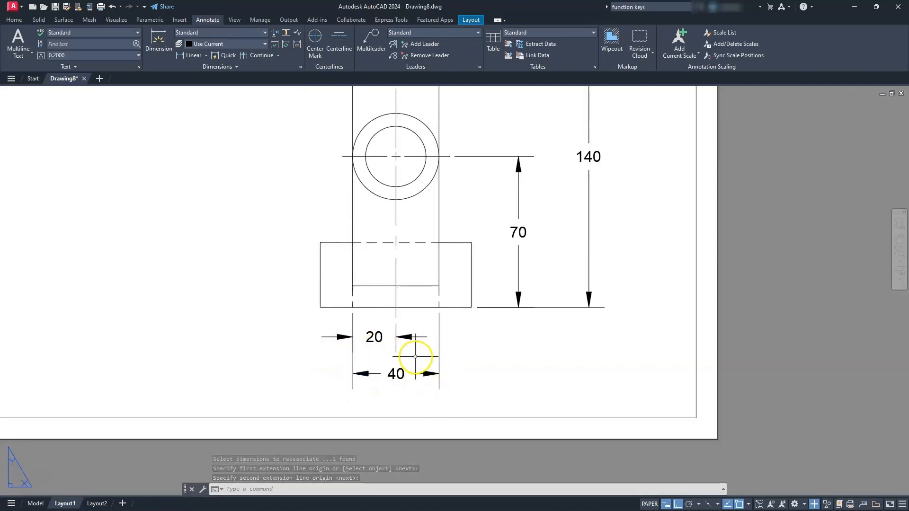
{"action": "scroll", "coordinate": [376, 336], "scroll_direction": "down", "scroll_amount": 4}
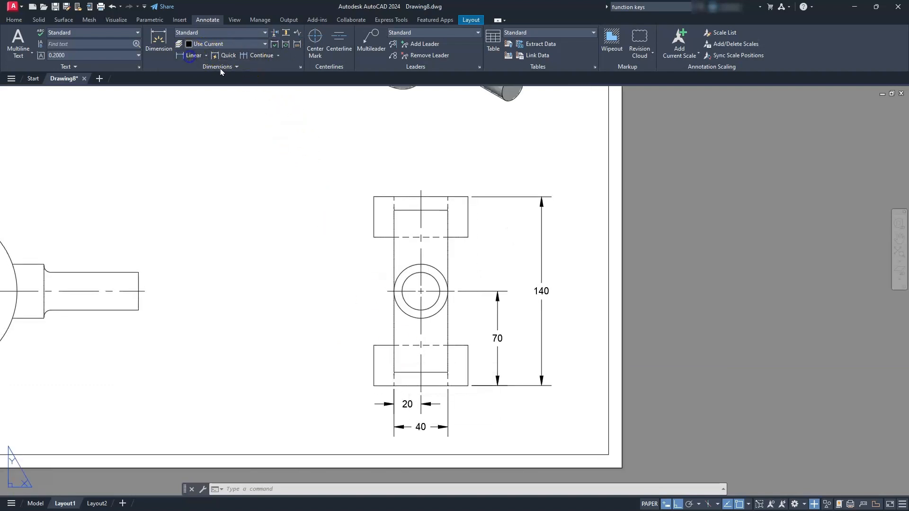
{"action": "left_click", "coordinate": [417, 192]}
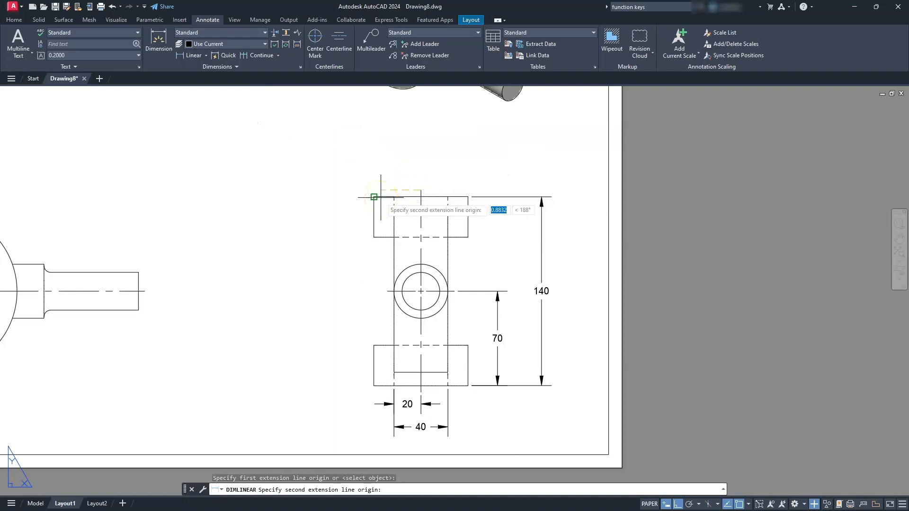
{"action": "left_click", "coordinate": [374, 196]}
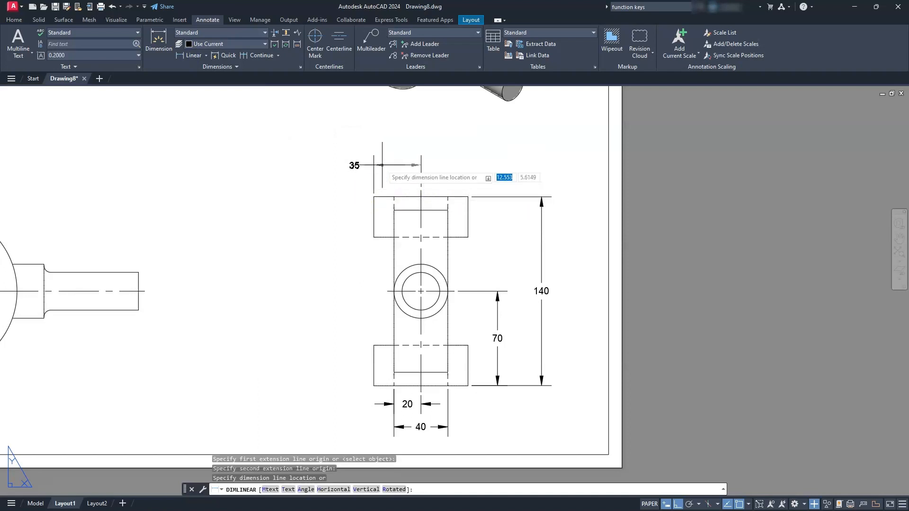
{"action": "left_click", "coordinate": [382, 164]}
- Dimension the horizontal distance between the lug hole centerline and the fork arc's vertical centerline in the front view, placed above it
{"action": "scroll", "coordinate": [432, 179], "scroll_direction": "down", "scroll_amount": 3}
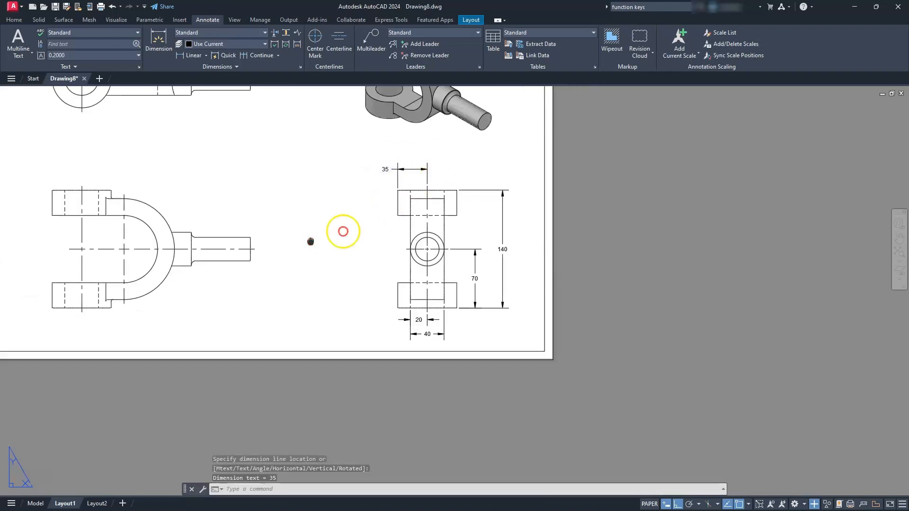
{"action": "middle_click_drag", "start_coordinate": [311, 243], "coordinate": [592, 232]}
{"action": "scroll", "coordinate": [424, 240], "scroll_direction": "up", "scroll_amount": 3}
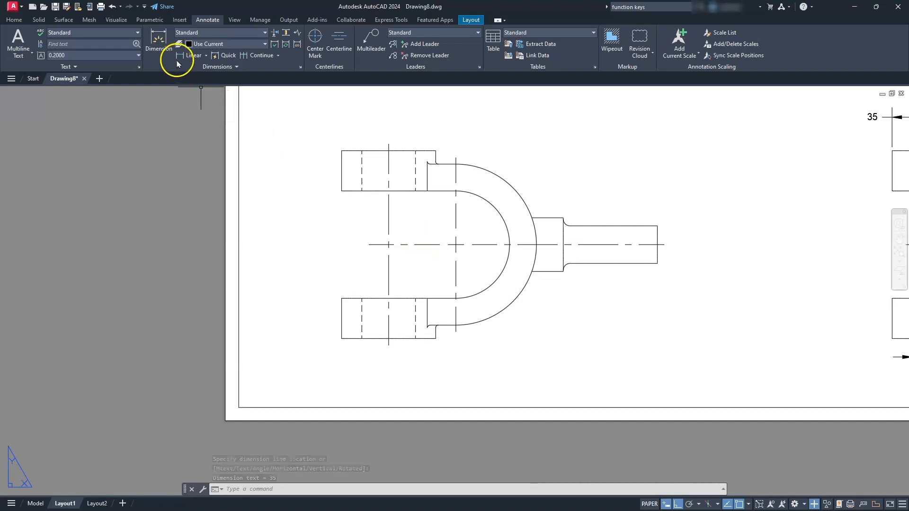
{"action": "left_click", "coordinate": [191, 56]}
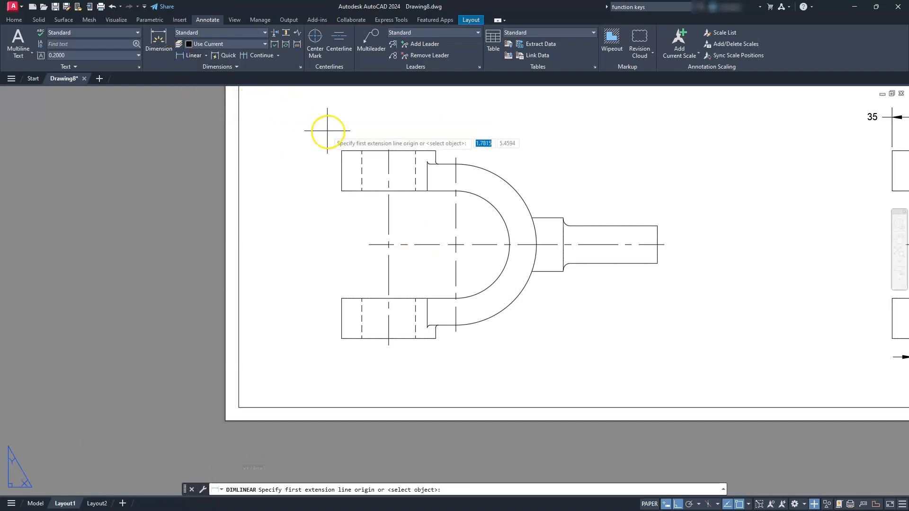
{"action": "left_click", "coordinate": [396, 143]}
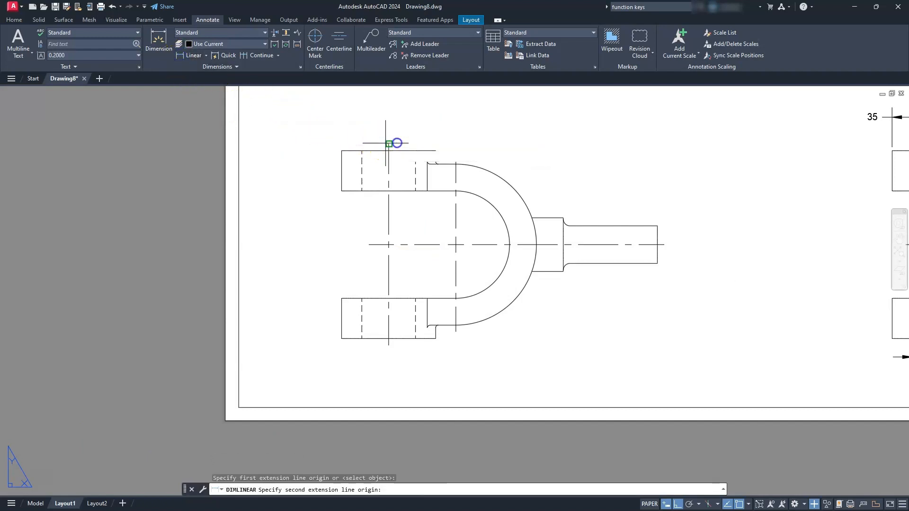
{"action": "left_click", "coordinate": [456, 159]}
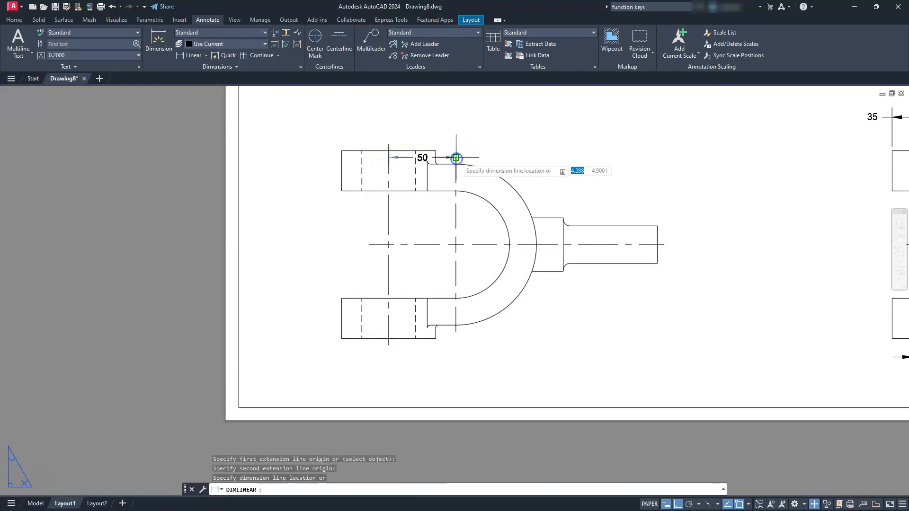
{"action": "left_click", "coordinate": [427, 126]}
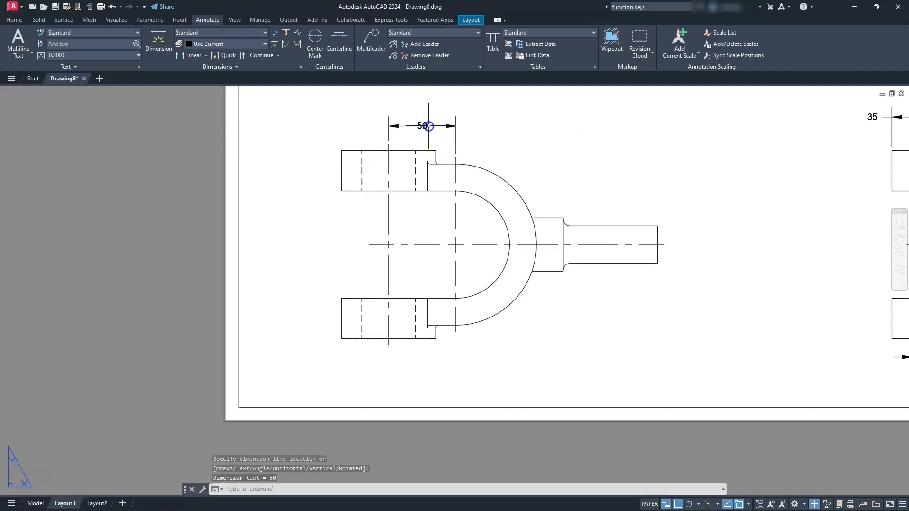
- Continue the front view's horizontal dimension from the arc centerline to the collar's shoulder corner, and end the chain there
{"action": "left_click", "coordinate": [255, 56]}
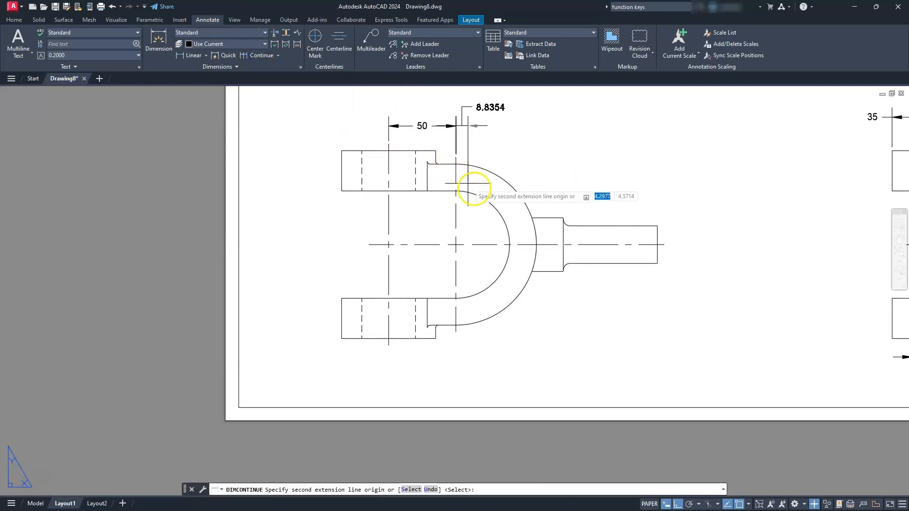
{"action": "left_click", "coordinate": [562, 217]}
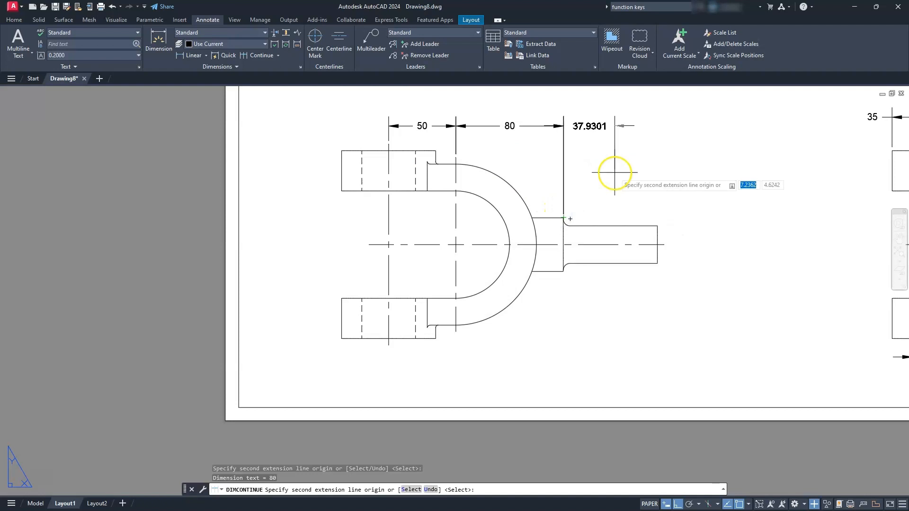
{"action": "key", "text": "Escape"}
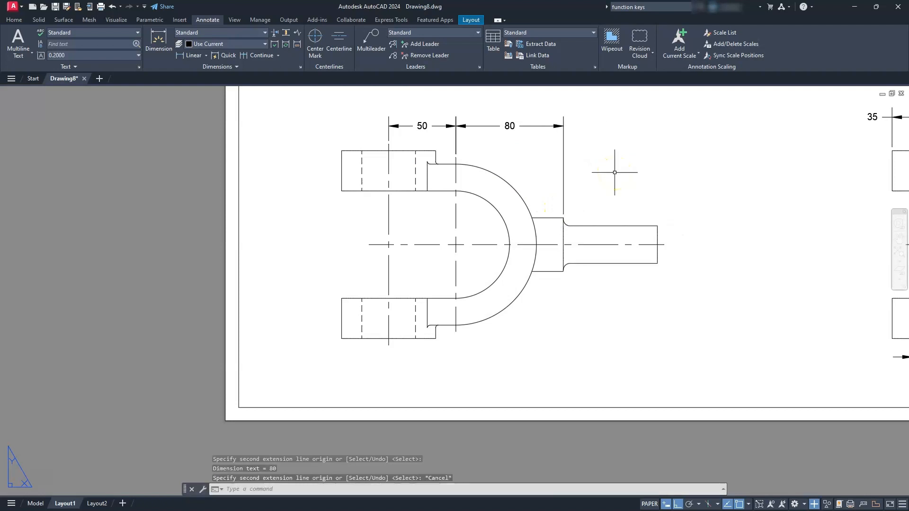
- Add a vertical linear dimension across the shaft's end in the front view, placed just beyond the shaft
{"action": "left_click", "coordinate": [188, 56]}
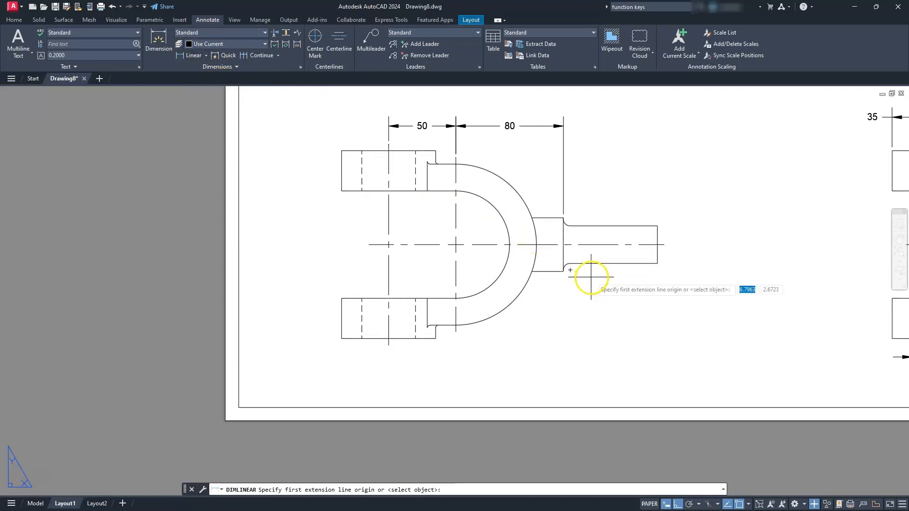
{"action": "left_click", "coordinate": [658, 264]}
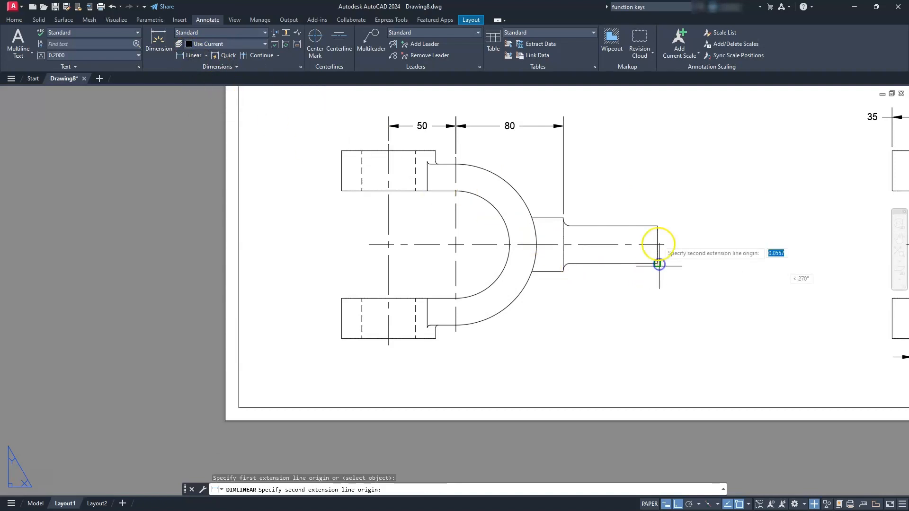
{"action": "left_click", "coordinate": [658, 226]}
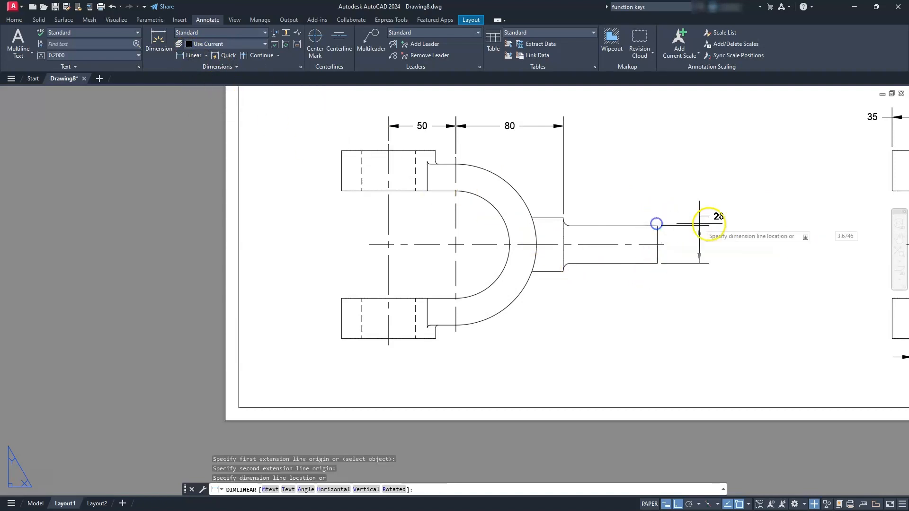
{"action": "left_click", "coordinate": [682, 228]}
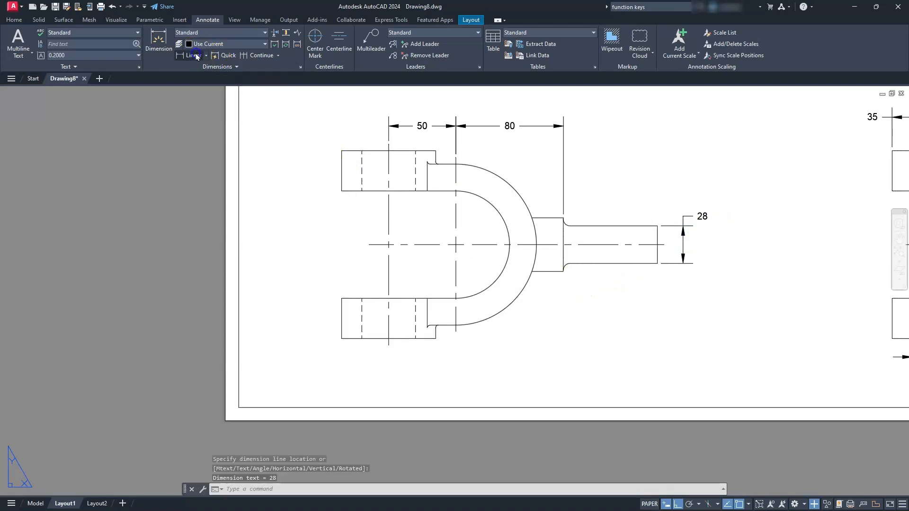
- Try to dimension the collar's height between its shoulder corners in the front view, placed beyond the shaft's end
{"action": "key", "text": "Return"}
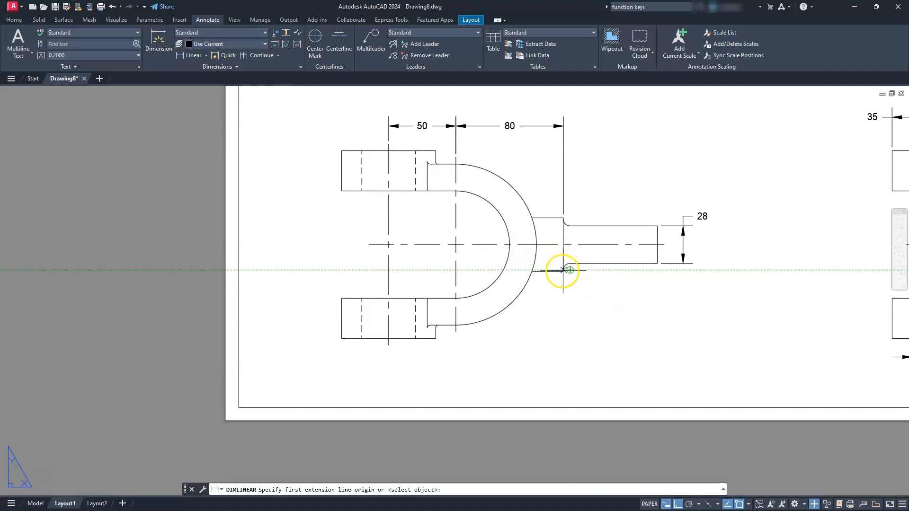
{"action": "left_click", "coordinate": [563, 271]}
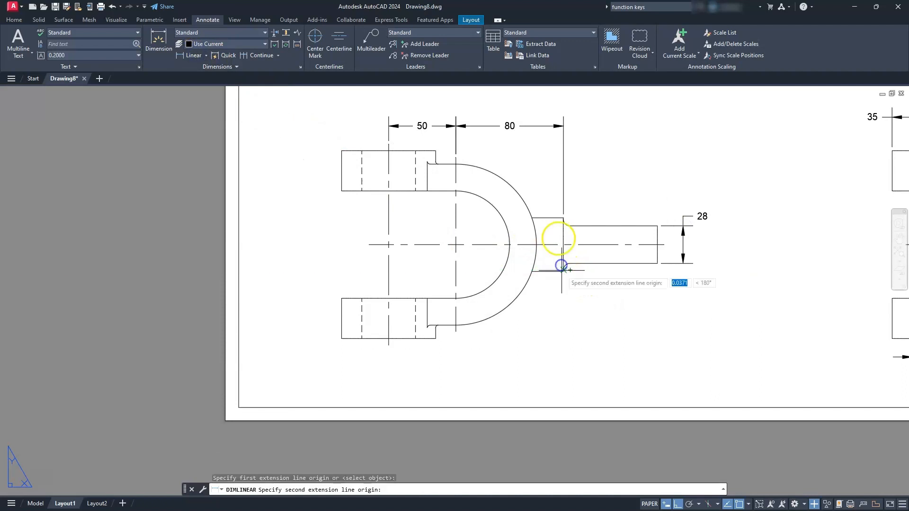
{"action": "left_click", "coordinate": [562, 220]}
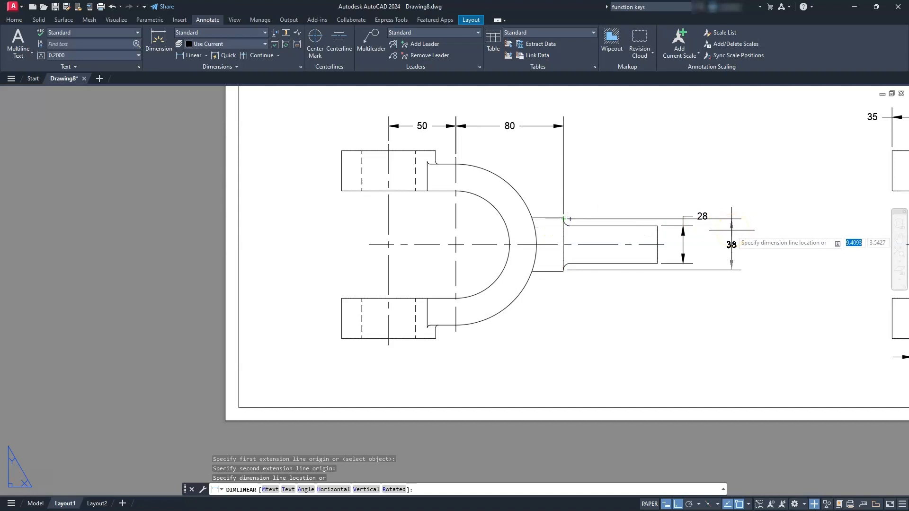
{"action": "left_click", "coordinate": [673, 232]}
- Delete the collar height dimension whose extension lines start at the fillets instead of the shoulder corners
{"action": "scroll", "coordinate": [534, 220], "scroll_direction": "up", "scroll_amount": 5}
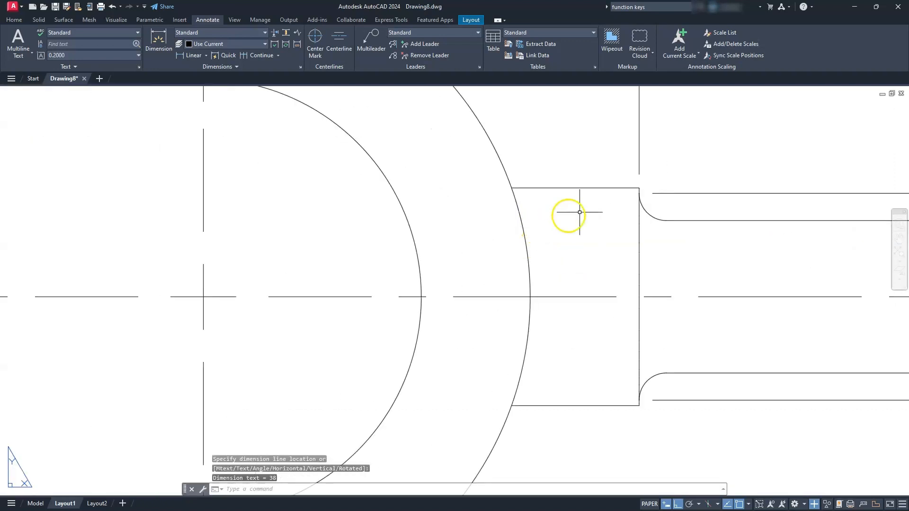
{"action": "left_click", "coordinate": [660, 192]}
{"action": "key", "text": "Delete"}
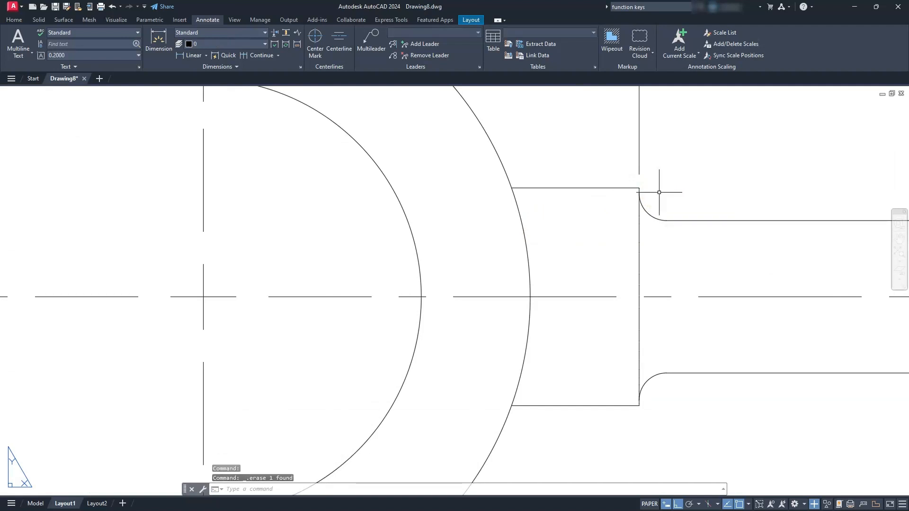
- Add a vertical linear dimension between the collar's shoulder corners in the front view, placed beyond the shaft's height dimension
{"action": "scroll", "coordinate": [653, 193], "scroll_direction": "down", "scroll_amount": 6}
{"action": "middle_click_drag", "start_coordinate": [603, 220], "coordinate": [583, 225]}
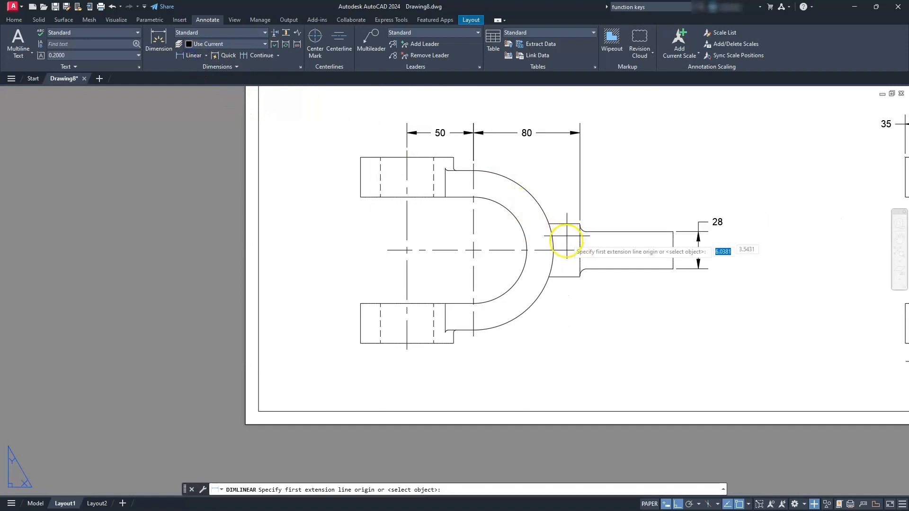
{"action": "scroll", "coordinate": [564, 251], "scroll_direction": "up", "scroll_amount": 4}
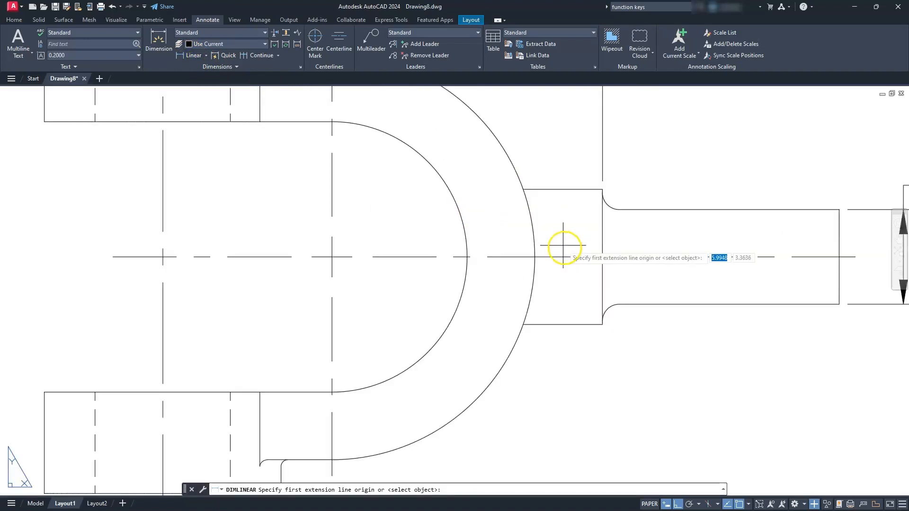
{"action": "left_click", "coordinate": [598, 329]}
{"action": "left_click", "coordinate": [596, 188]}
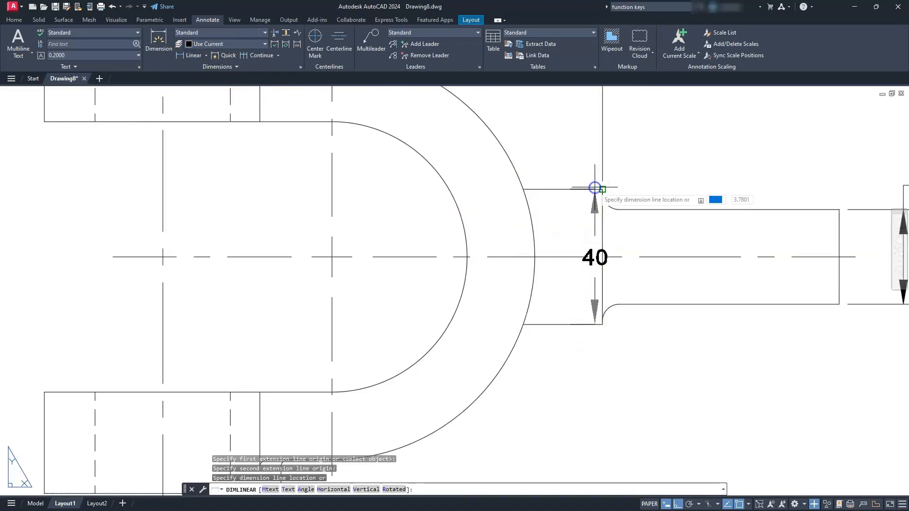
{"action": "scroll", "coordinate": [595, 188], "scroll_direction": "down", "scroll_amount": 4}
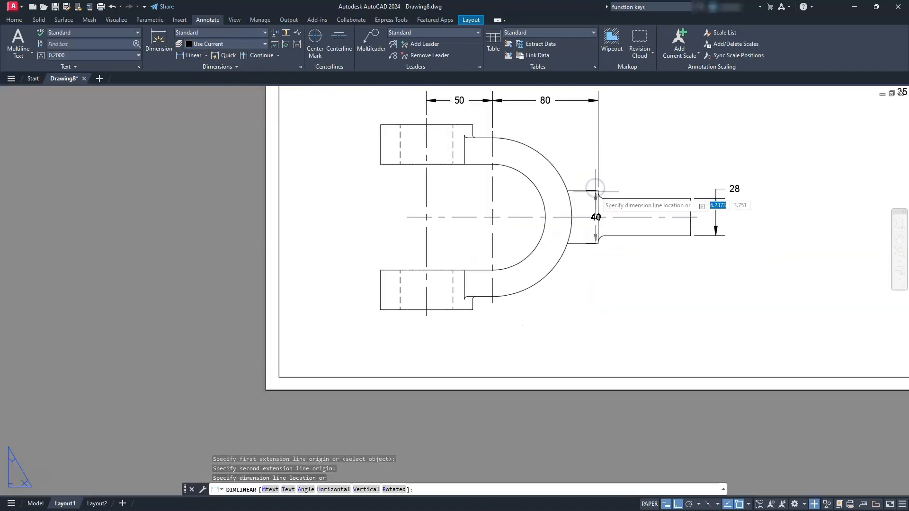
{"action": "left_click", "coordinate": [749, 225]}
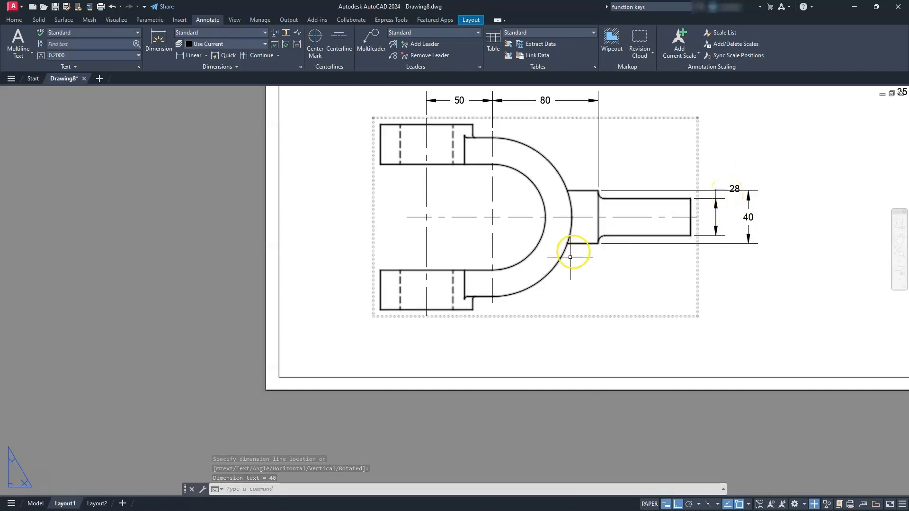
- Add a radius dimension to the lower fillet between collar and shaft in the front view, placed below the shaft
{"action": "scroll", "coordinate": [578, 251], "scroll_direction": "up", "scroll_amount": 2}
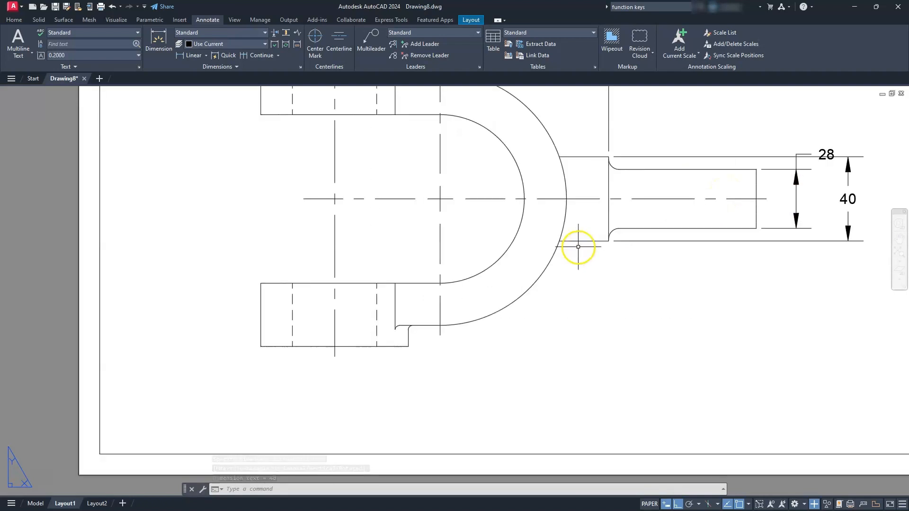
{"action": "left_click", "coordinate": [206, 55]}
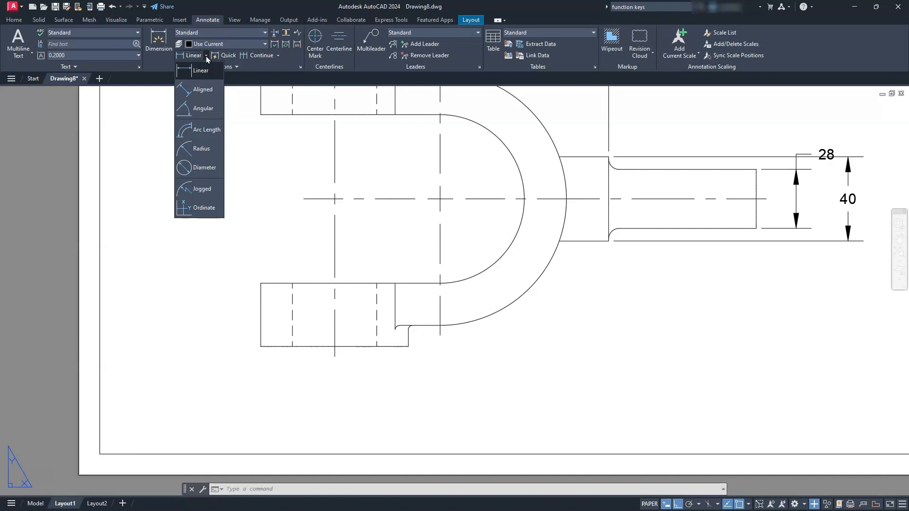
{"action": "left_click", "coordinate": [199, 149]}
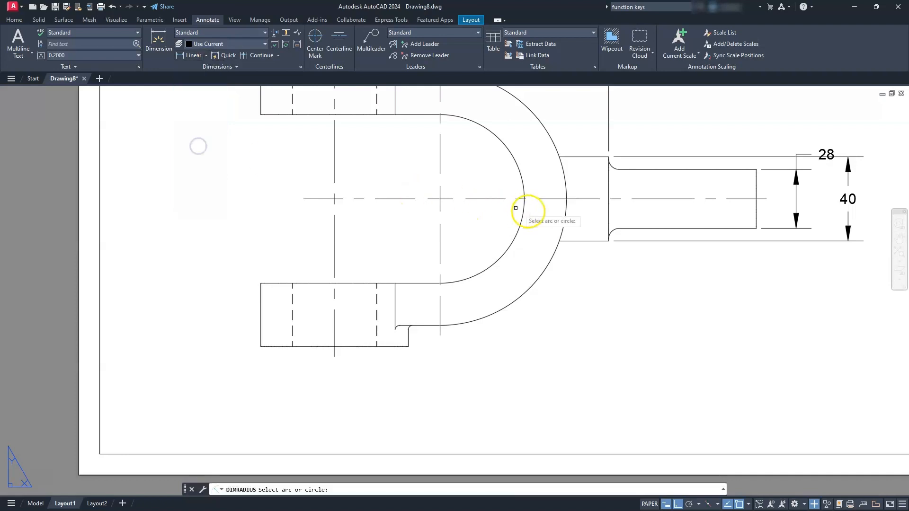
{"action": "left_click", "coordinate": [611, 232]}
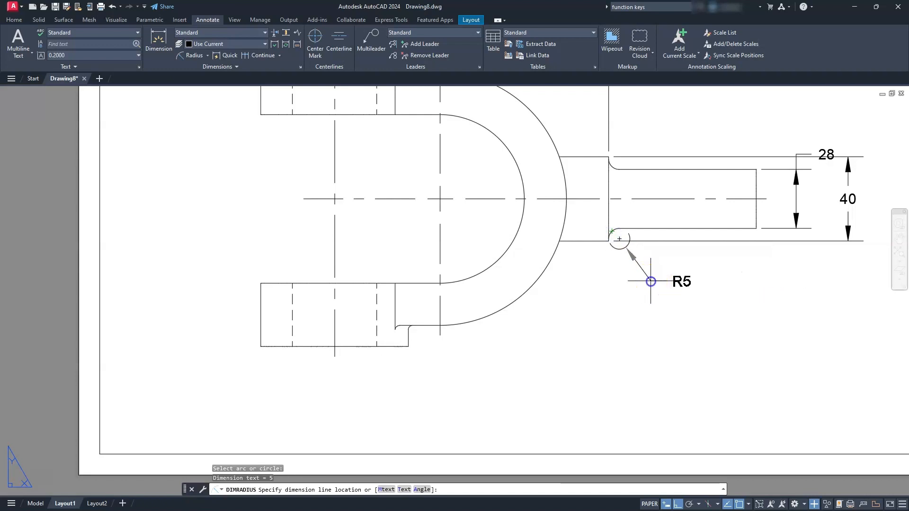
{"action": "left_click", "coordinate": [651, 281]}
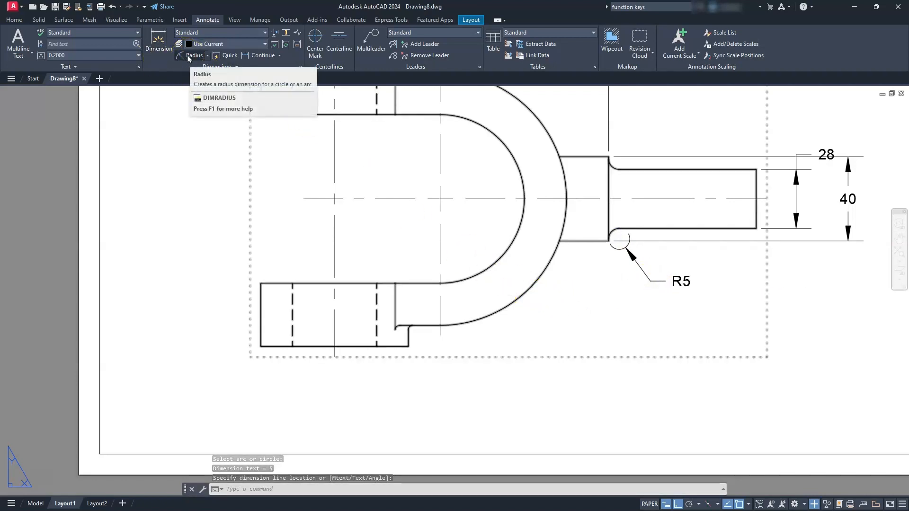
- Add a radius dimension to the fork's inner arc in the front view, with its text placed outside the outer arc
{"action": "left_click", "coordinate": [188, 58]}
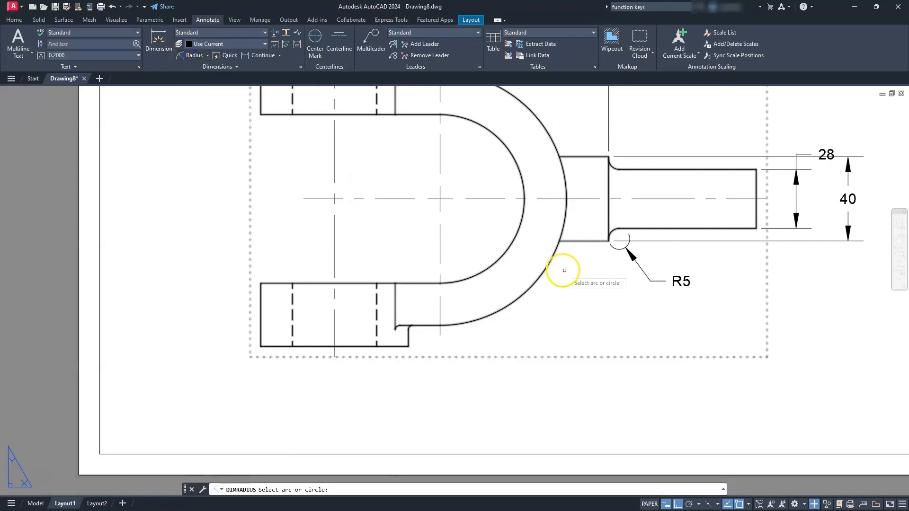
{"action": "left_click", "coordinate": [481, 271]}
{"action": "left_click", "coordinate": [570, 334]}
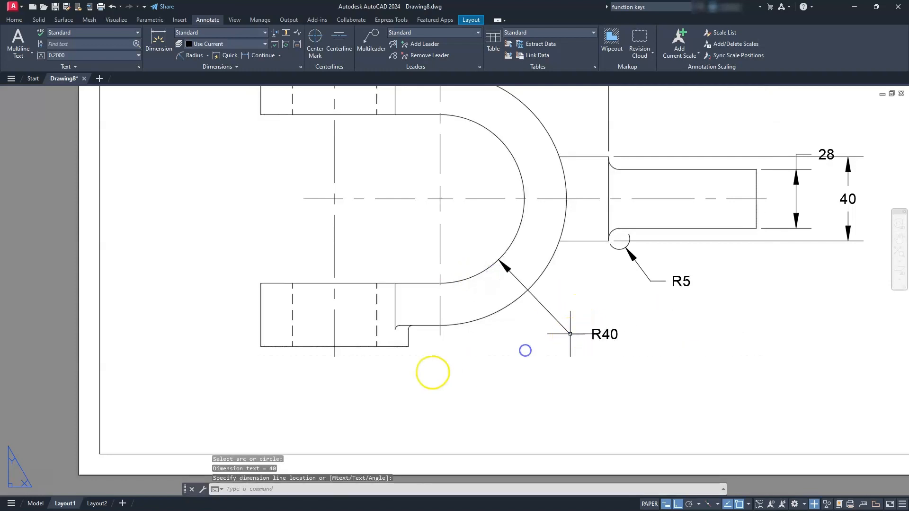
- Add a radius dimension to the small fillet beside the lower boss in the front view, placed below the view
{"action": "key", "text": "Return"}
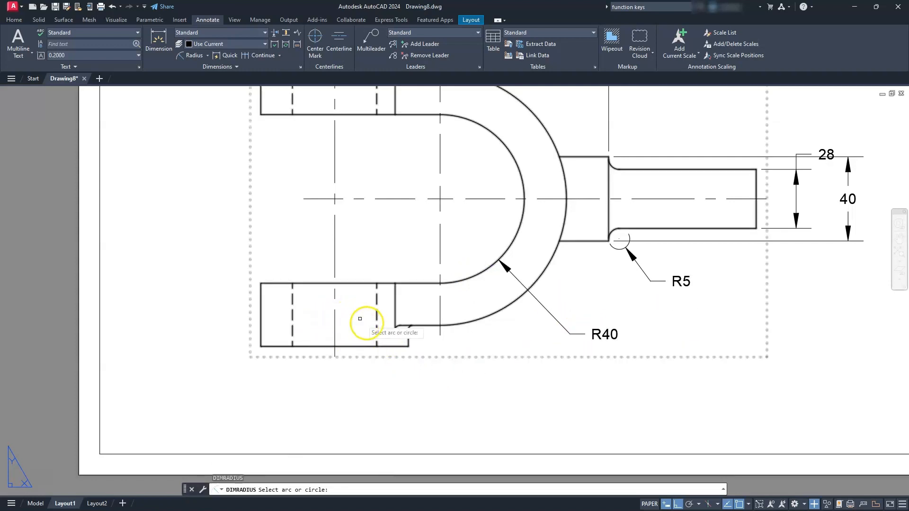
{"action": "left_click", "coordinate": [410, 327]}
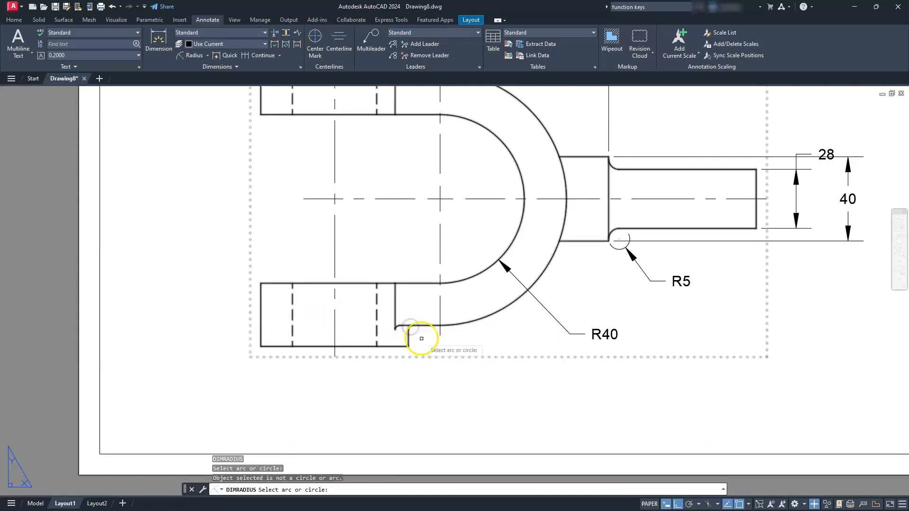
{"action": "left_click", "coordinate": [408, 328]}
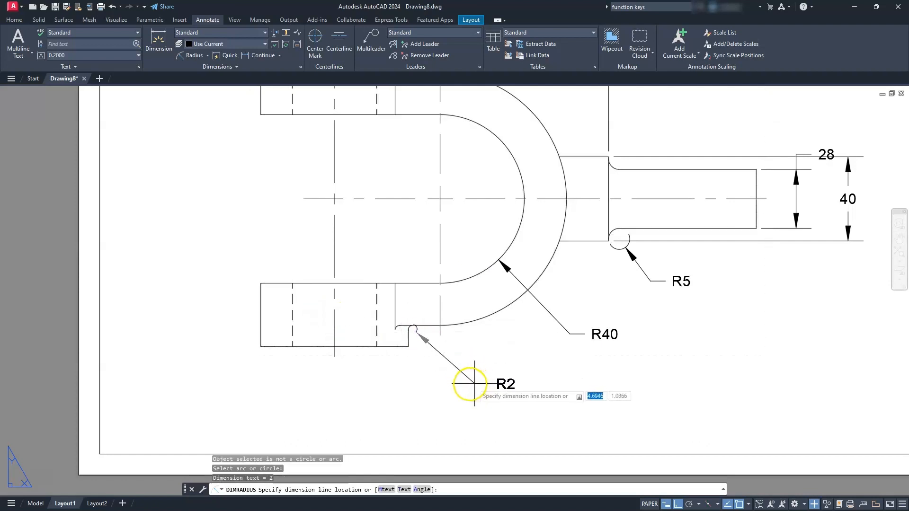
{"action": "left_click", "coordinate": [451, 381]}
{"action": "scroll", "coordinate": [451, 381], "scroll_direction": "down", "scroll_amount": 2}
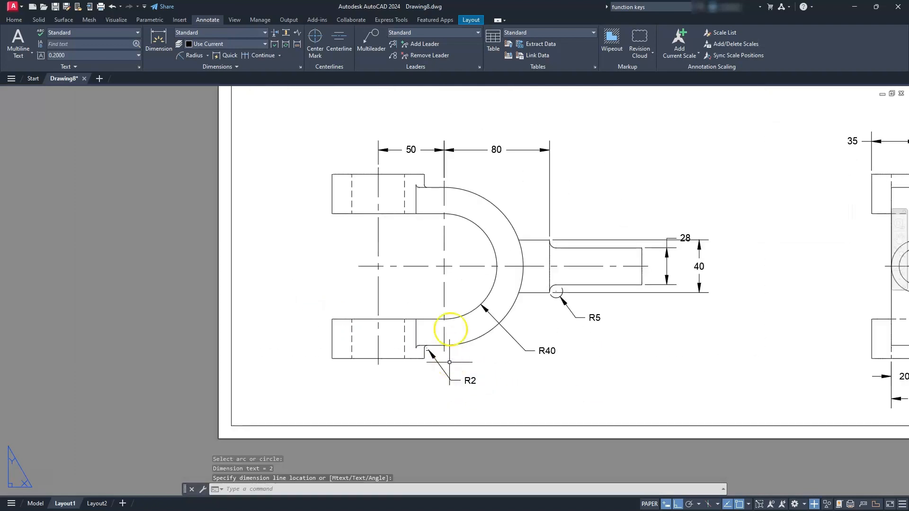
- Add a radius dimension to the fork's outer arc in the front view, placed above the arc
{"action": "key", "text": "Return"}
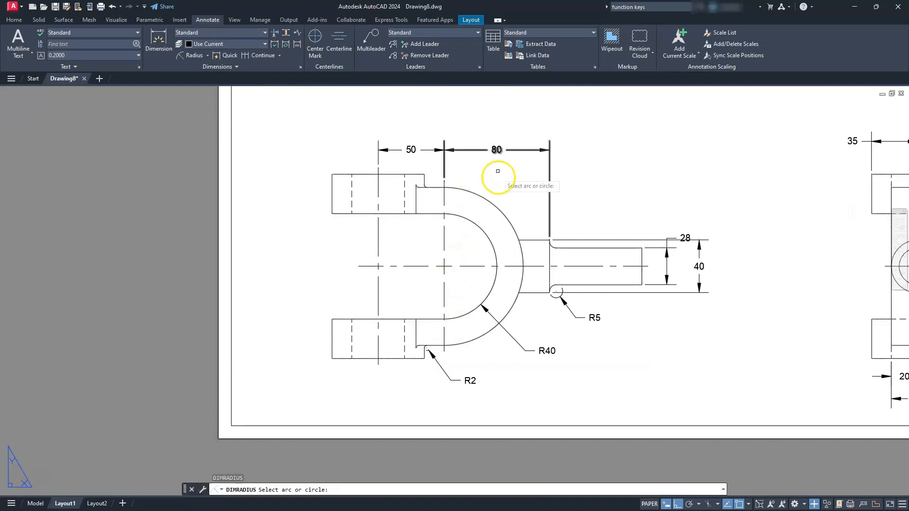
{"action": "left_click", "coordinate": [492, 205]}
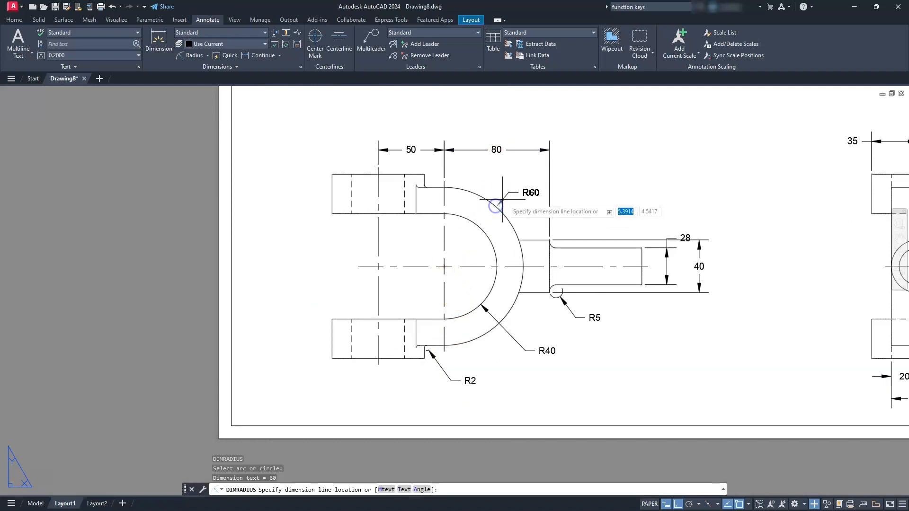
{"action": "left_click", "coordinate": [504, 180]}
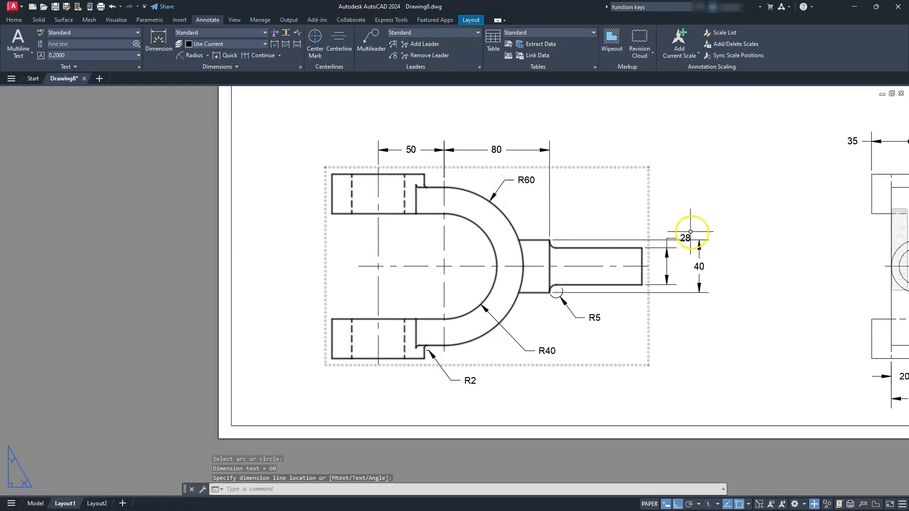
- Move the shaft dimension's text above the upper extension line of the collar dimension
{"action": "scroll", "coordinate": [728, 233], "scroll_direction": "down", "scroll_amount": 4}
{"action": "scroll", "coordinate": [696, 236], "scroll_direction": "up", "scroll_amount": 4}
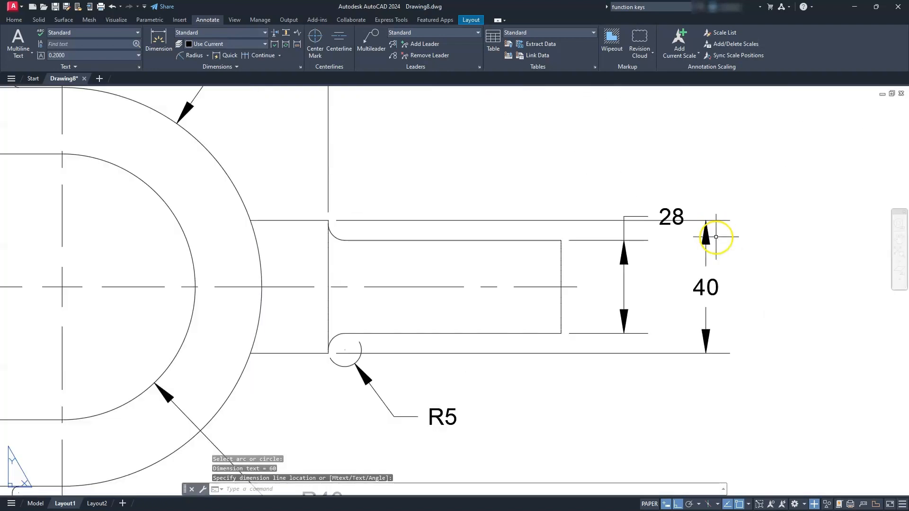
{"action": "key", "text": "Escape"}
{"action": "left_click", "coordinate": [676, 217]}
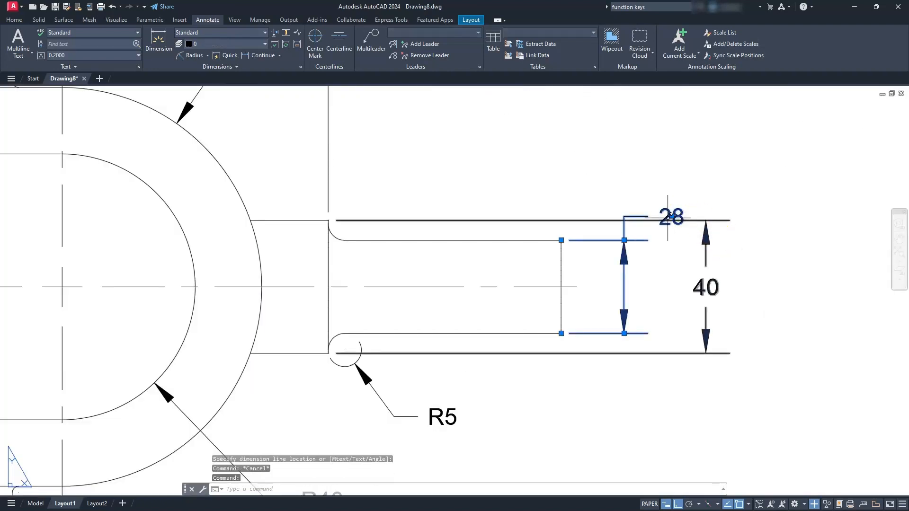
{"action": "left_click_drag", "start_coordinate": [672, 216], "coordinate": [667, 181]}
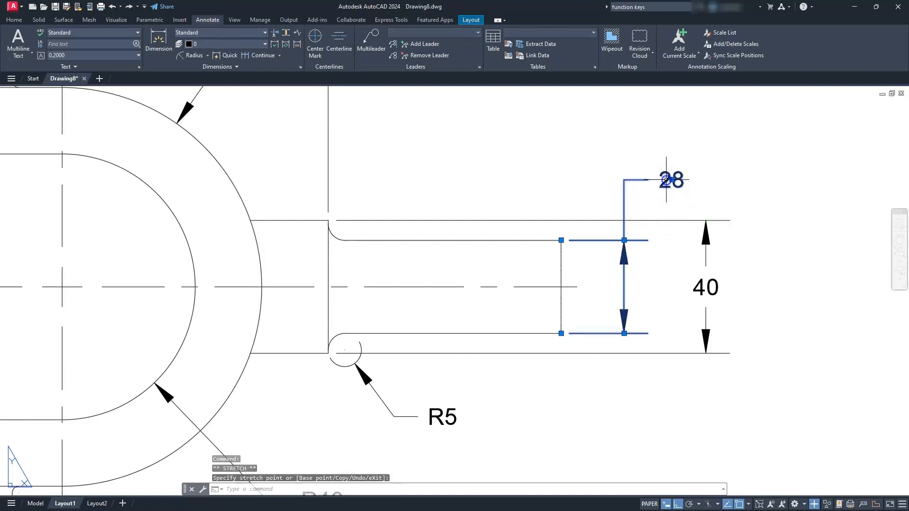
{"action": "key", "text": "Escape"}
{"action": "key", "text": "Escape"}
- Add a diameter symbol to the shaft and collar height dimensions by setting their text override to %%C<>
{"action": "left_click", "coordinate": [731, 268]}
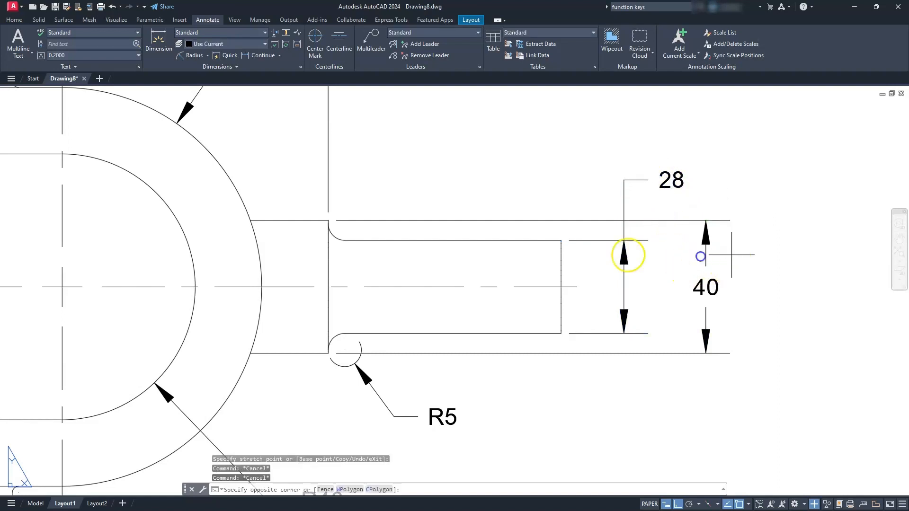
{"action": "left_click", "coordinate": [614, 241]}
{"action": "right_click", "coordinate": [615, 243]}
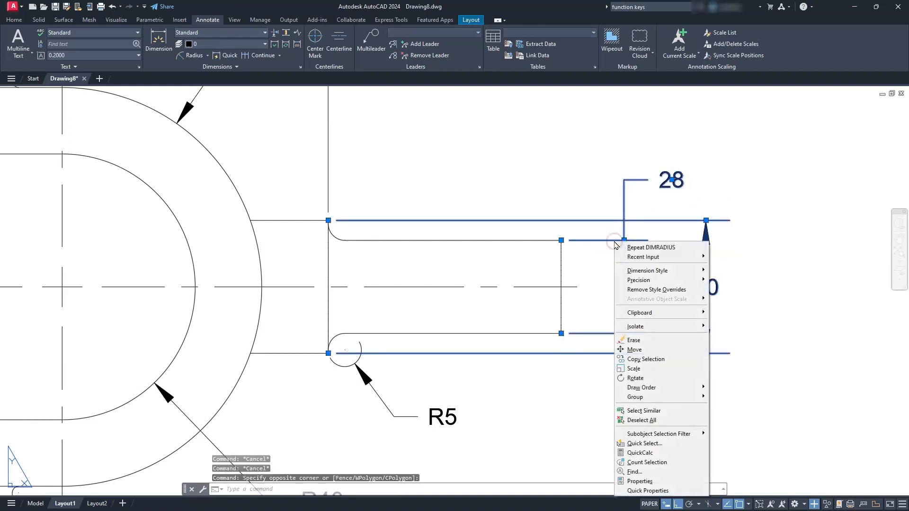
{"action": "left_click", "coordinate": [642, 482]}
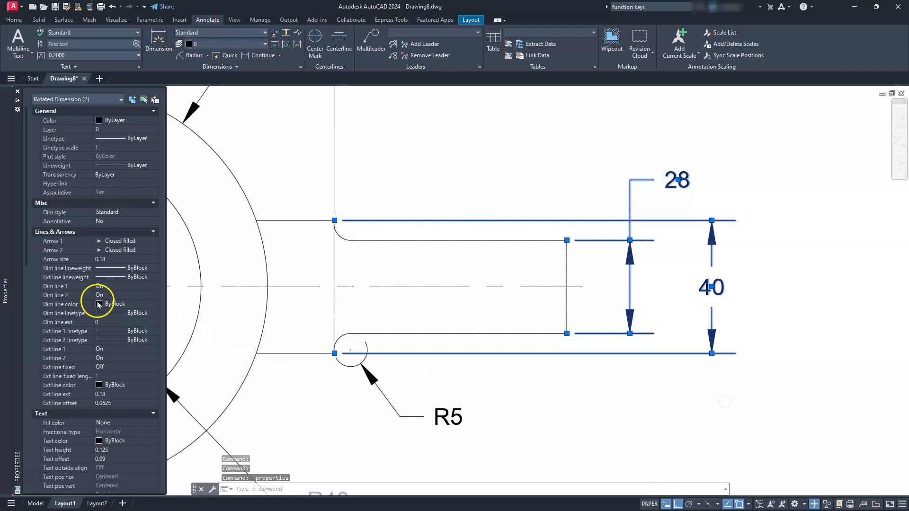
{"action": "scroll", "coordinate": [99, 305], "scroll_direction": "down", "scroll_amount": 8}
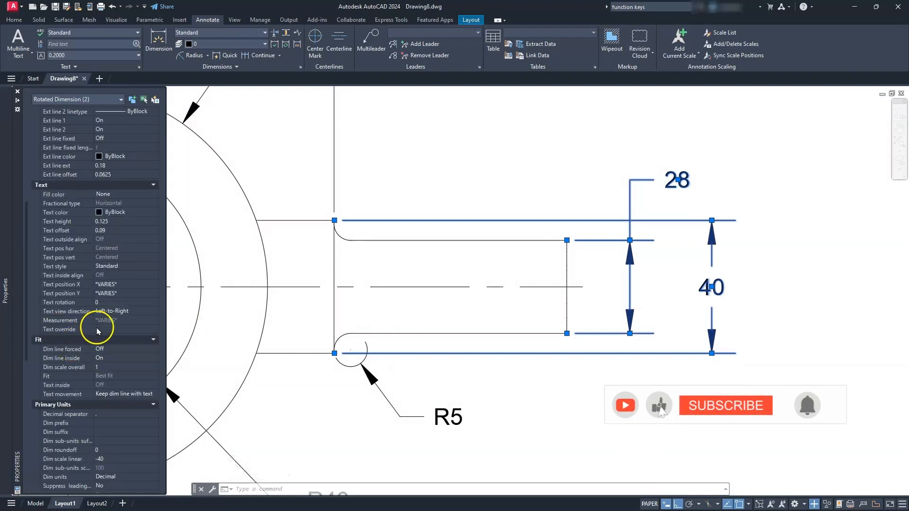
{"action": "left_click", "coordinate": [98, 330]}
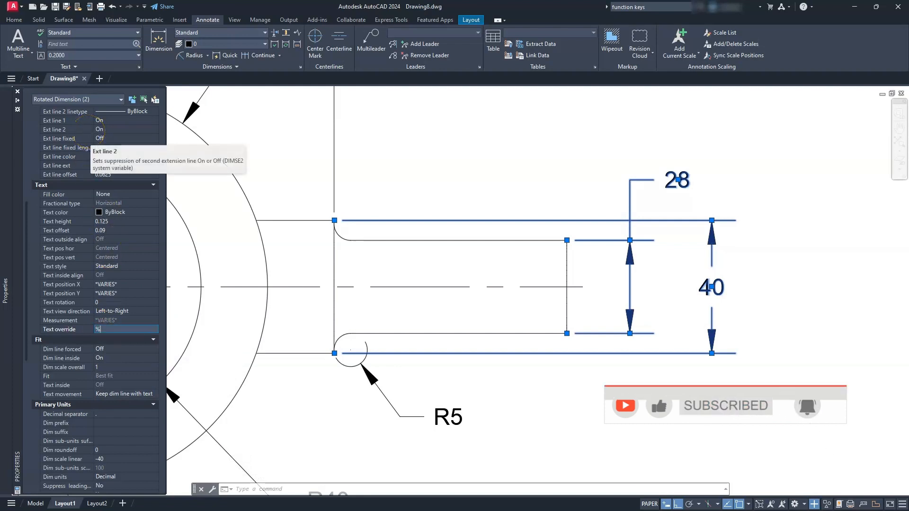
{"action": "type", "text": "%%C<>"}
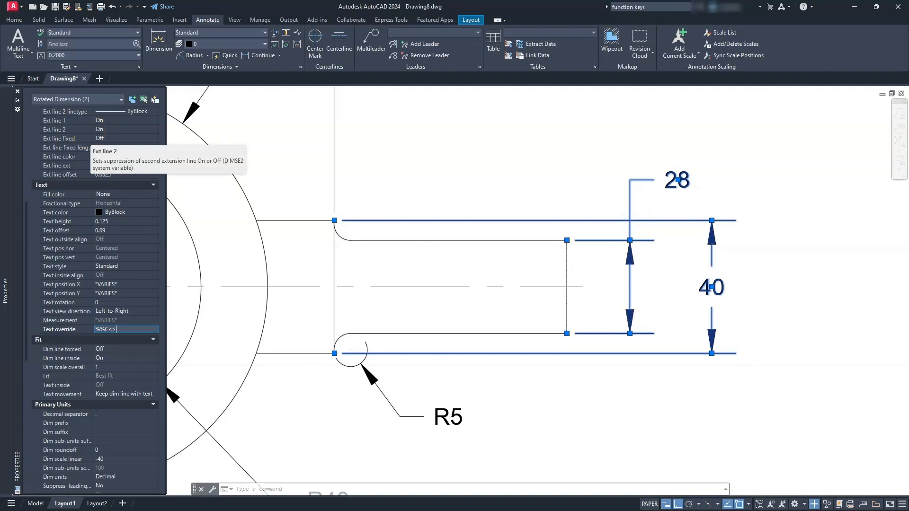
{"action": "key", "text": "Return"}
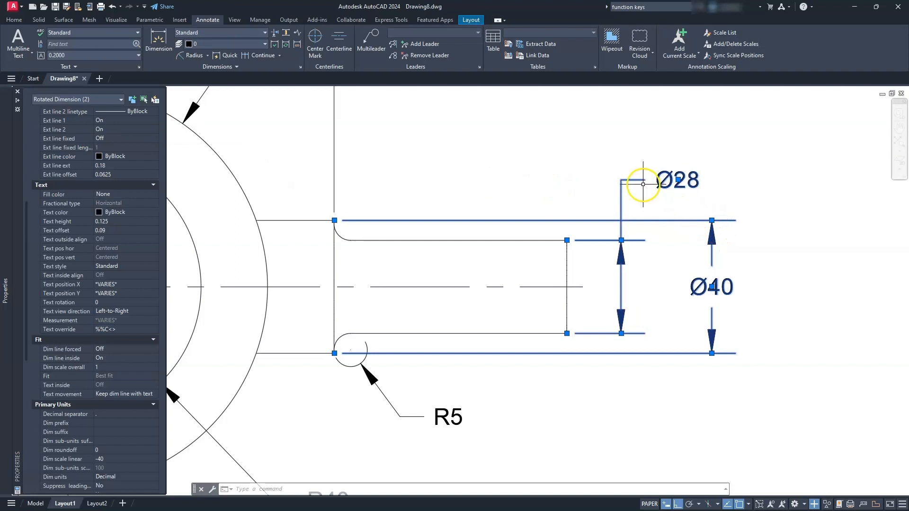
{"action": "scroll", "coordinate": [630, 203], "scroll_direction": "down", "scroll_amount": 5}
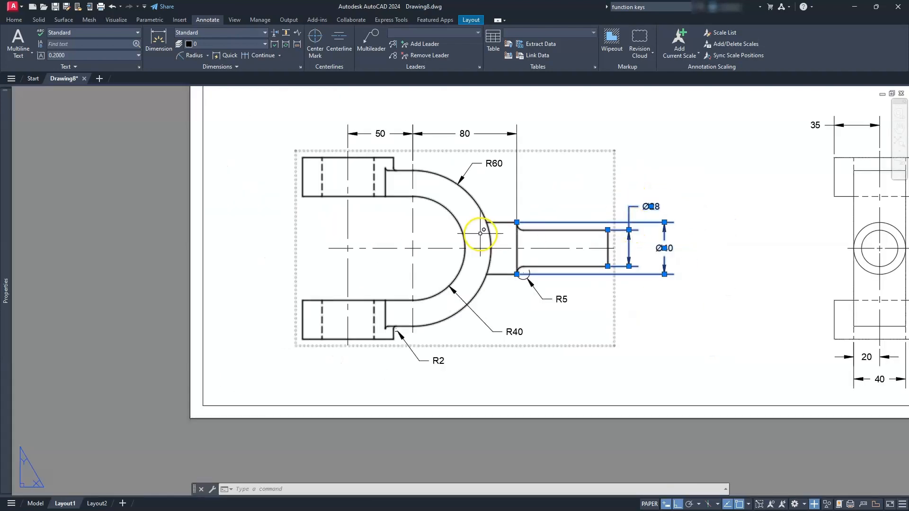
{"action": "key", "text": "Escape"}
- Turn off the extension line of the two fillet radius dimensions, R5 and R2, in the front view
{"action": "scroll", "coordinate": [511, 256], "scroll_direction": "up", "scroll_amount": 1}
{"action": "key", "text": "Escape"}
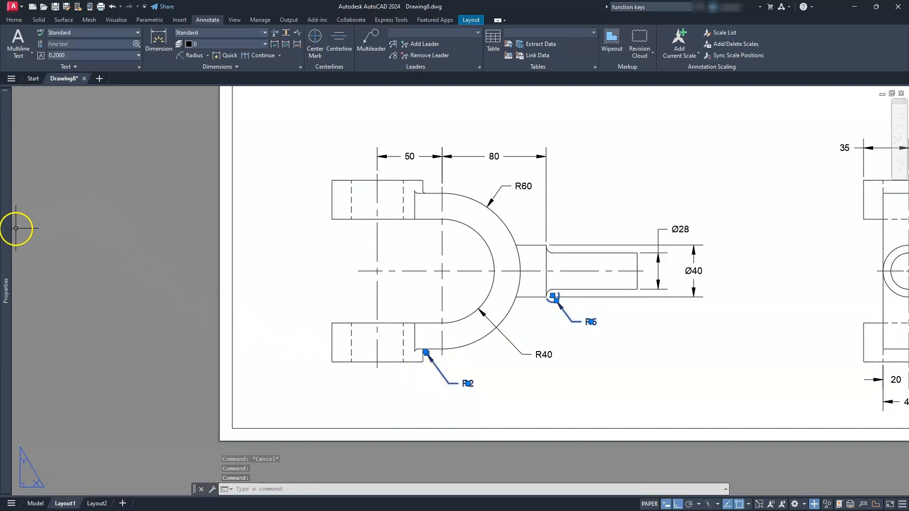
{"action": "mouse_move", "coordinate": [7, 230]}
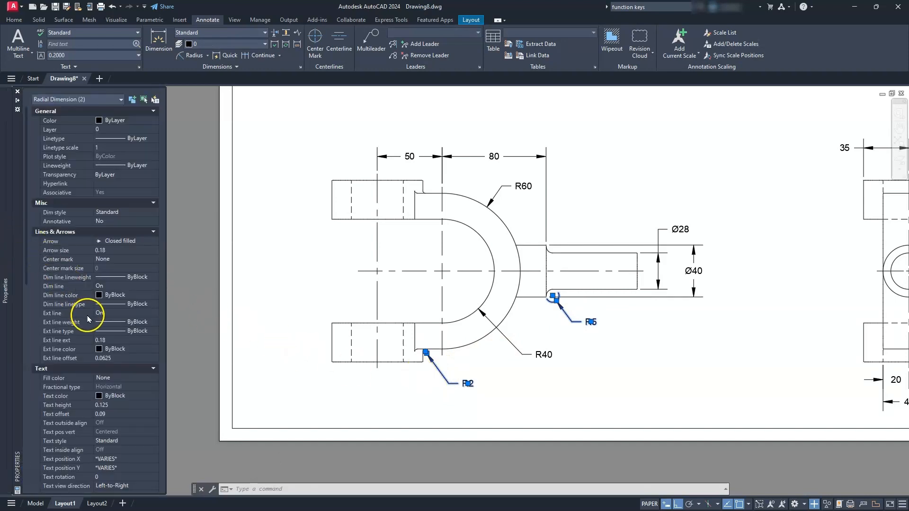
{"action": "left_click", "coordinate": [55, 314]}
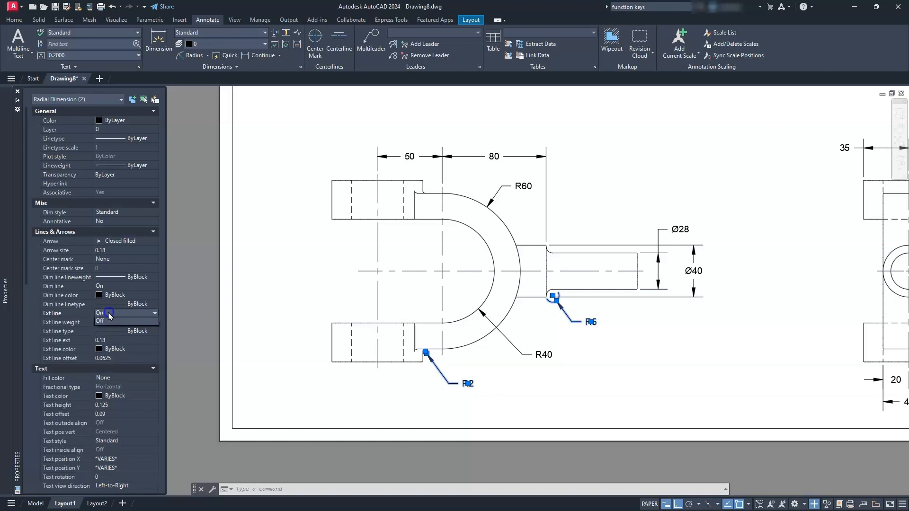
{"action": "left_click", "coordinate": [113, 313]}
{"action": "left_click", "coordinate": [112, 330]}
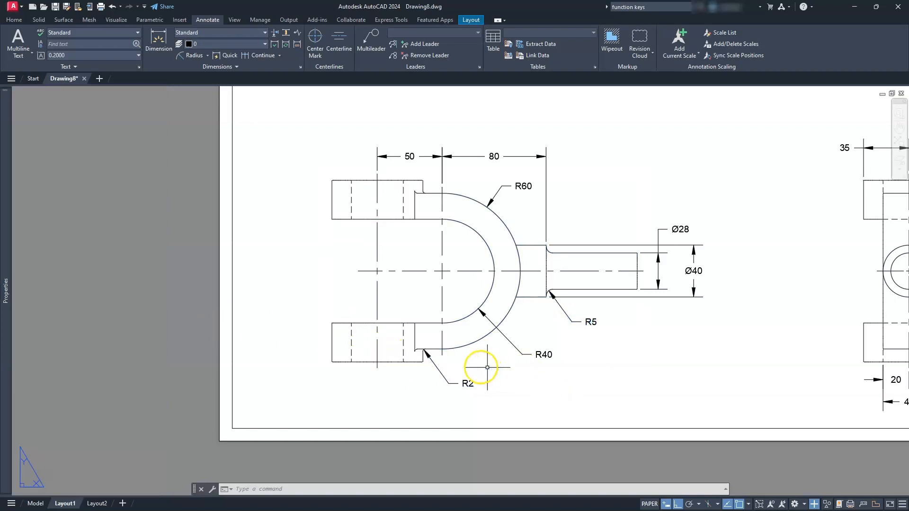
{"action": "scroll", "coordinate": [449, 378], "scroll_direction": "up", "scroll_amount": 4}
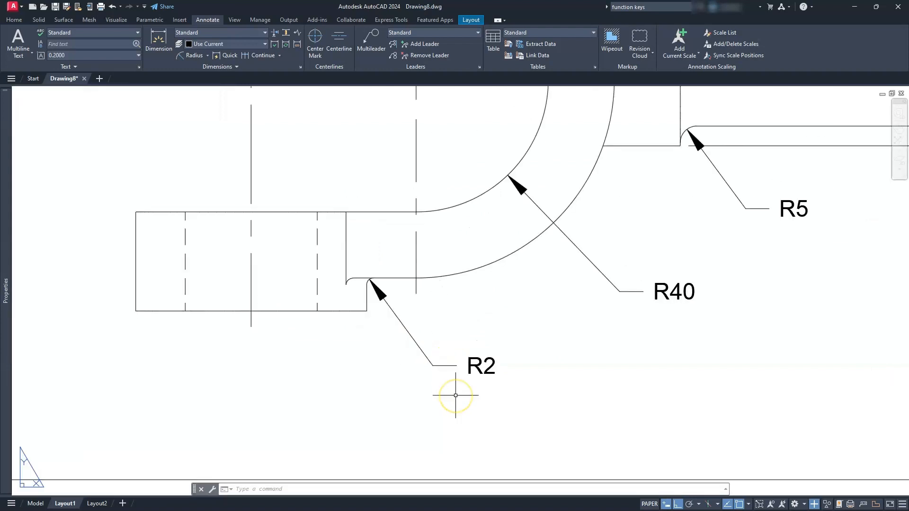
- Prefix the lower R2 fillet dimension in the front view with 2X so its text reads 2XR2
{"action": "scroll", "coordinate": [457, 393], "scroll_direction": "up", "scroll_amount": 2}
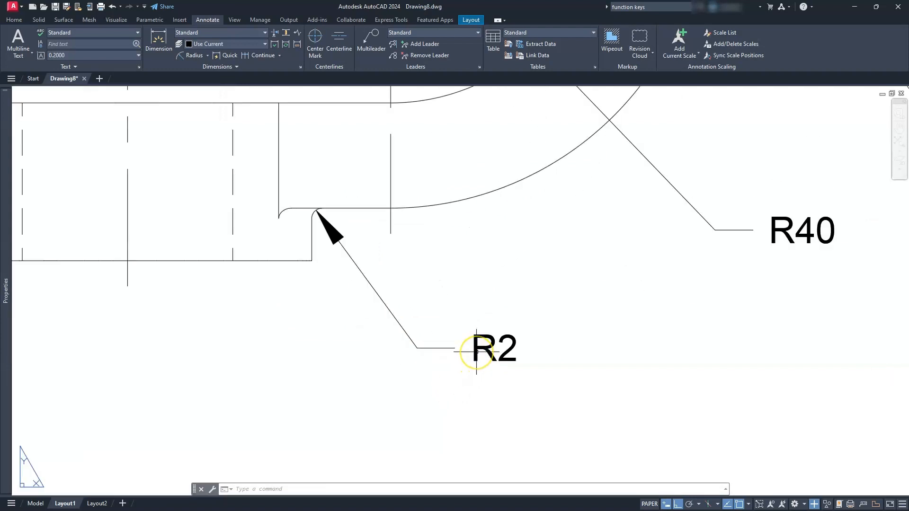
{"action": "left_click", "coordinate": [476, 351]}
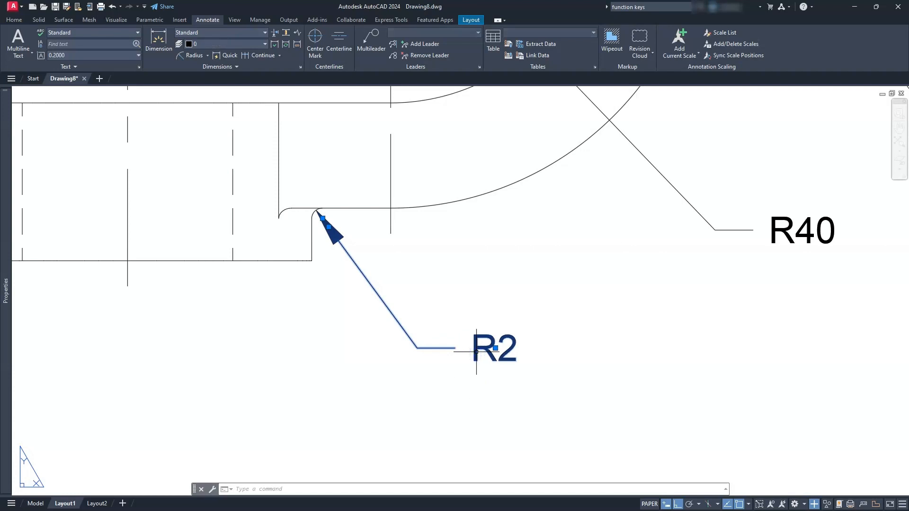
{"action": "key", "text": "Escape"}
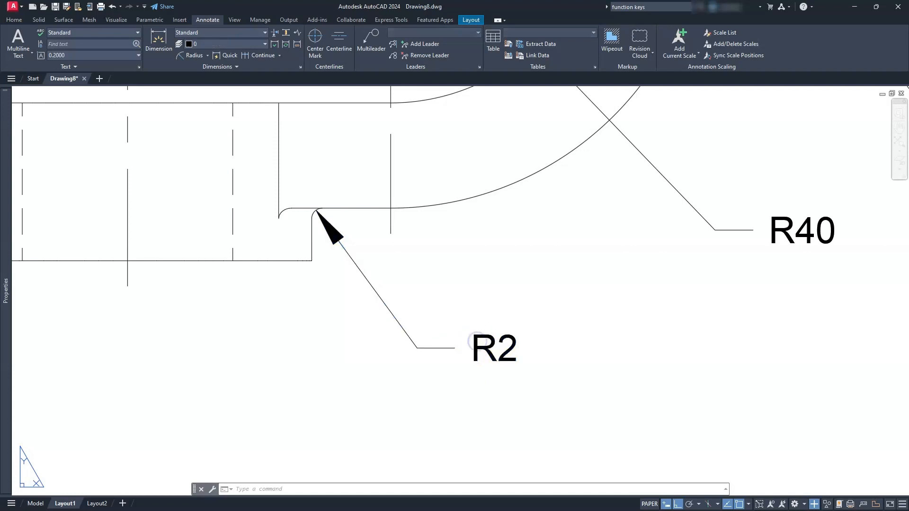
{"action": "double_click", "coordinate": [460, 317]}
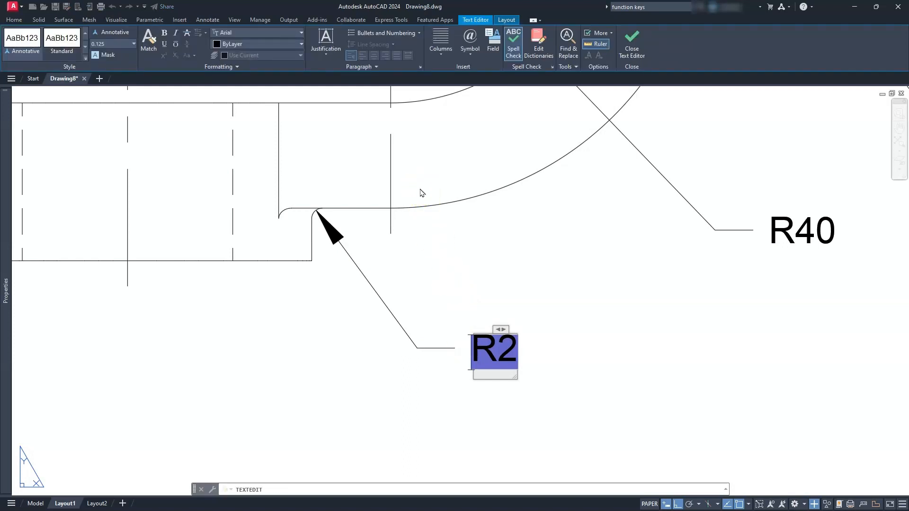
{"action": "type", "text": "2X"}
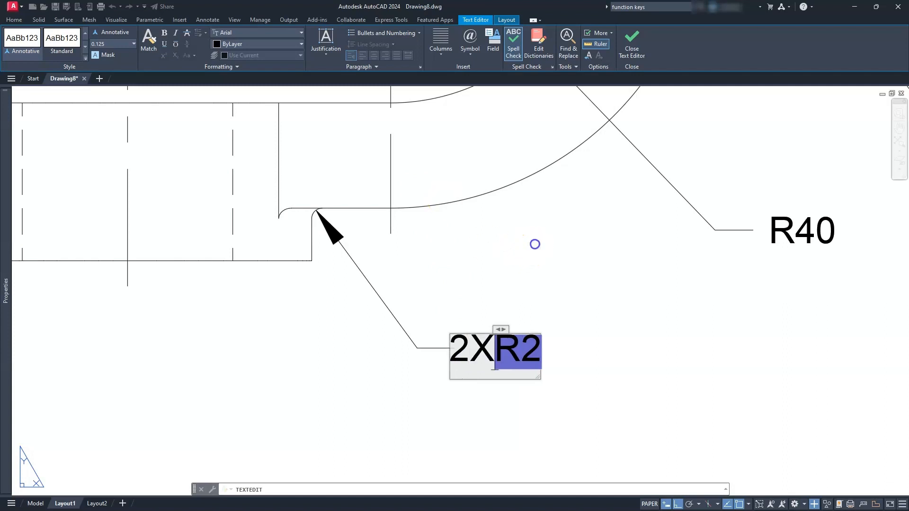
{"action": "key", "text": "Escape"}
{"action": "key", "text": "Escape"}
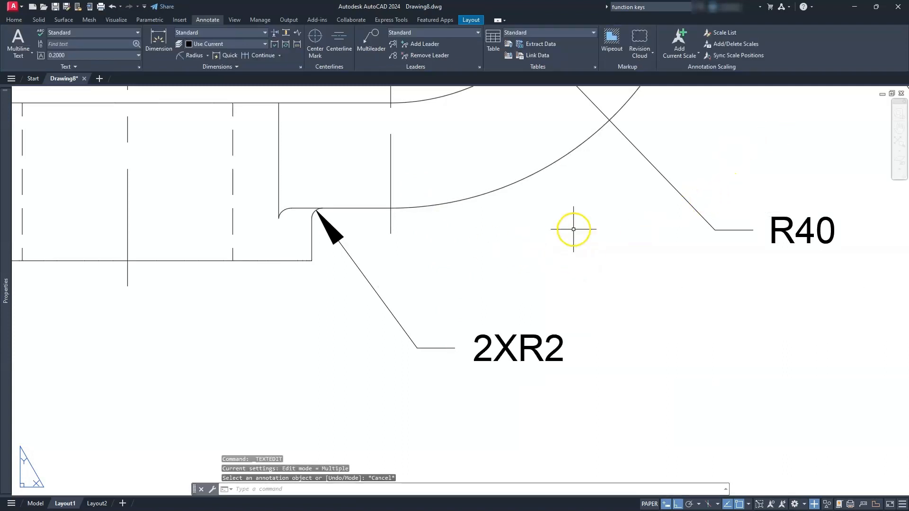
- Add a horizontal linear dimension above the top view from the eye's vertical centerline to the shaft's free end
{"action": "scroll", "coordinate": [573, 229], "scroll_direction": "down", "scroll_amount": 6}
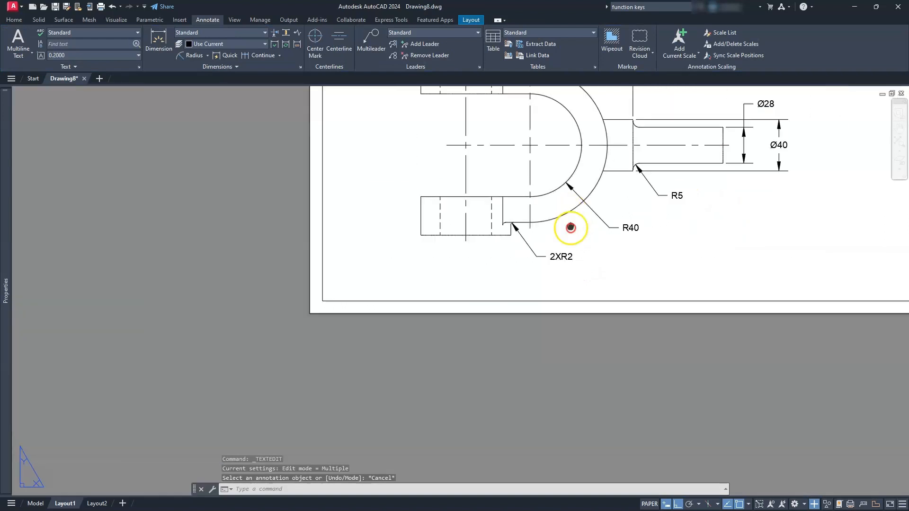
{"action": "middle_click_drag", "start_coordinate": [571, 228], "coordinate": [576, 368]}
{"action": "middle_click_drag", "start_coordinate": [570, 205], "coordinate": [583, 295]}
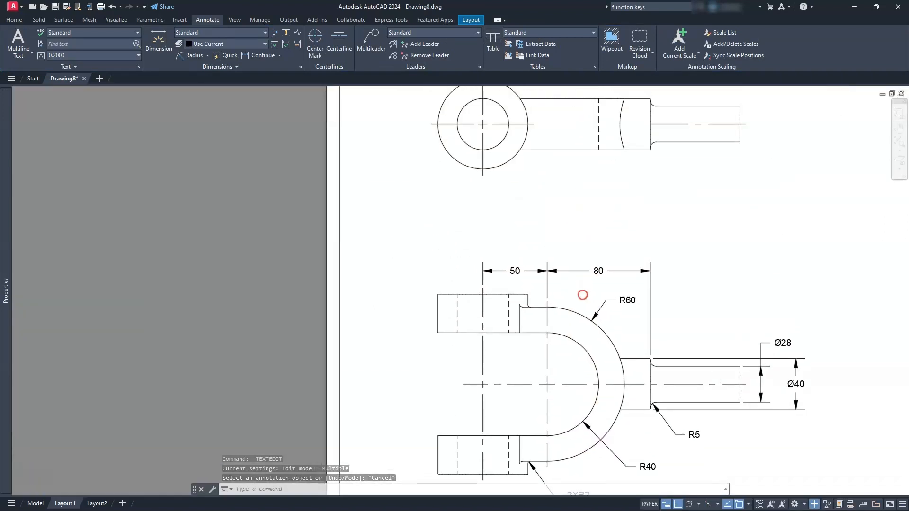
{"action": "middle_click_drag", "start_coordinate": [552, 144], "coordinate": [564, 256]}
{"action": "scroll", "coordinate": [563, 256], "scroll_direction": "up", "scroll_amount": 4}
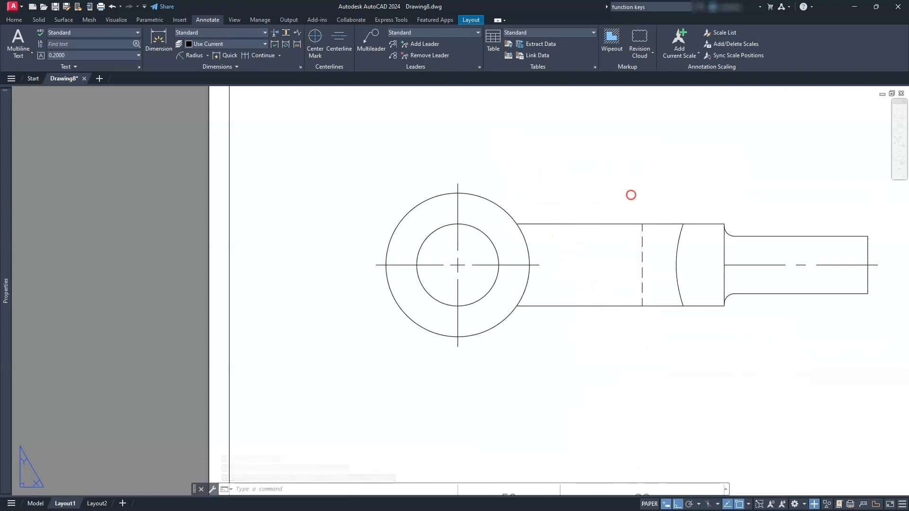
{"action": "middle_click_drag", "start_coordinate": [632, 195], "coordinate": [540, 222]}
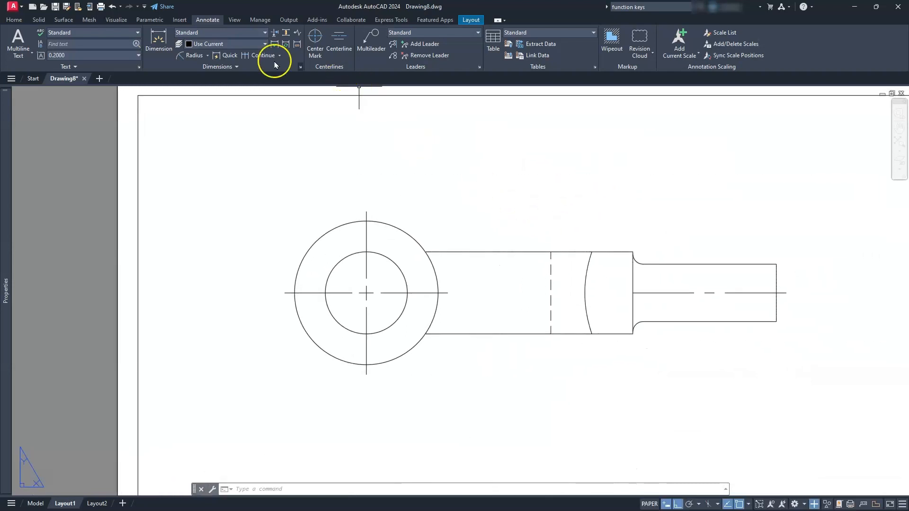
{"action": "left_click", "coordinate": [204, 57]}
{"action": "left_click", "coordinate": [206, 56]}
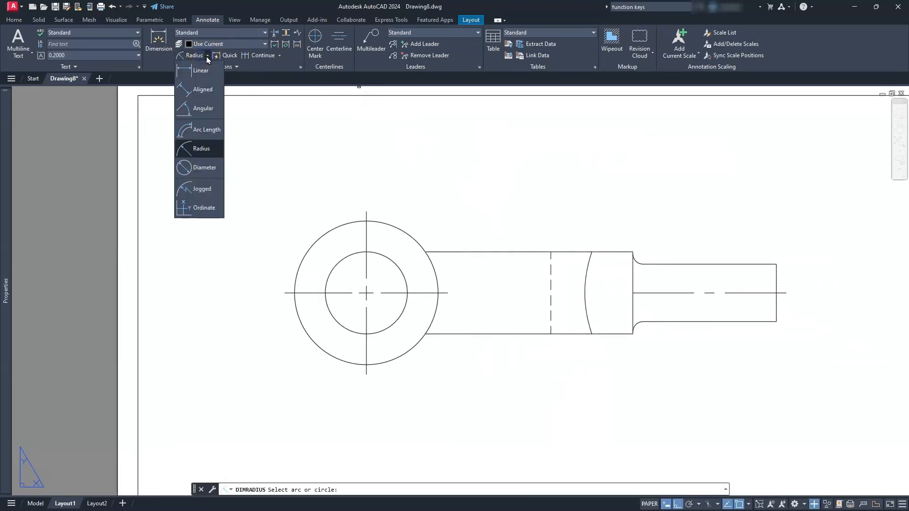
{"action": "left_click", "coordinate": [202, 70]}
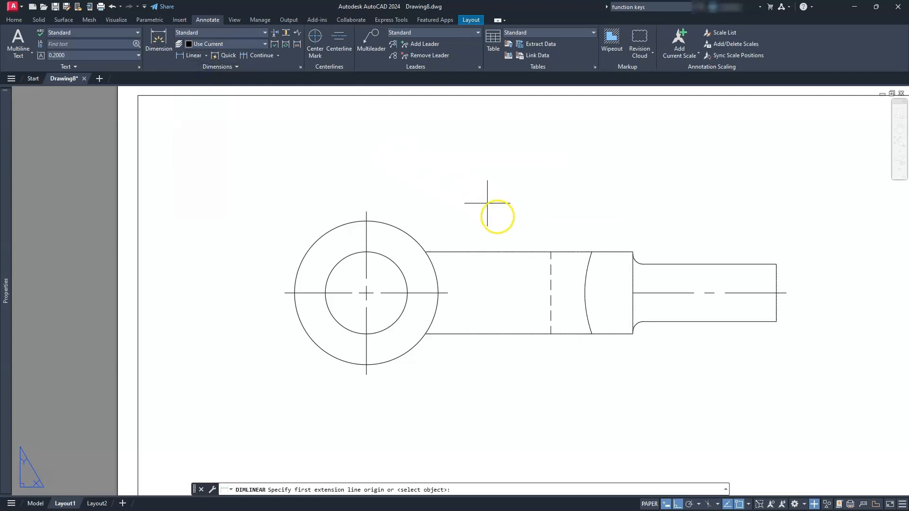
{"action": "left_click", "coordinate": [367, 212]}
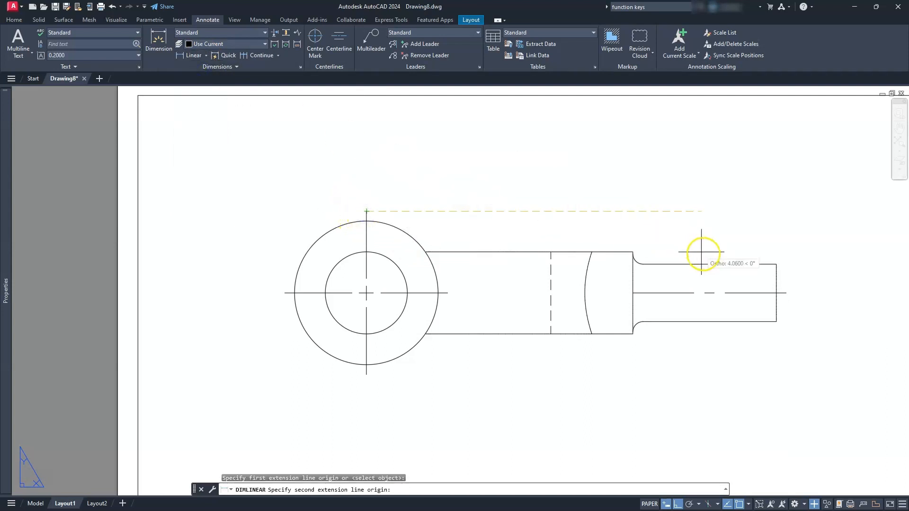
{"action": "left_click", "coordinate": [776, 264]}
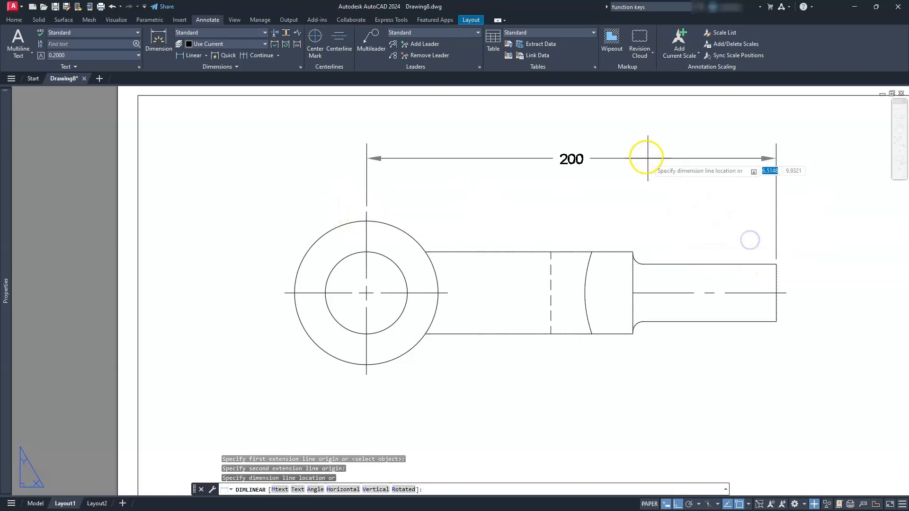
{"action": "left_click", "coordinate": [639, 145]}
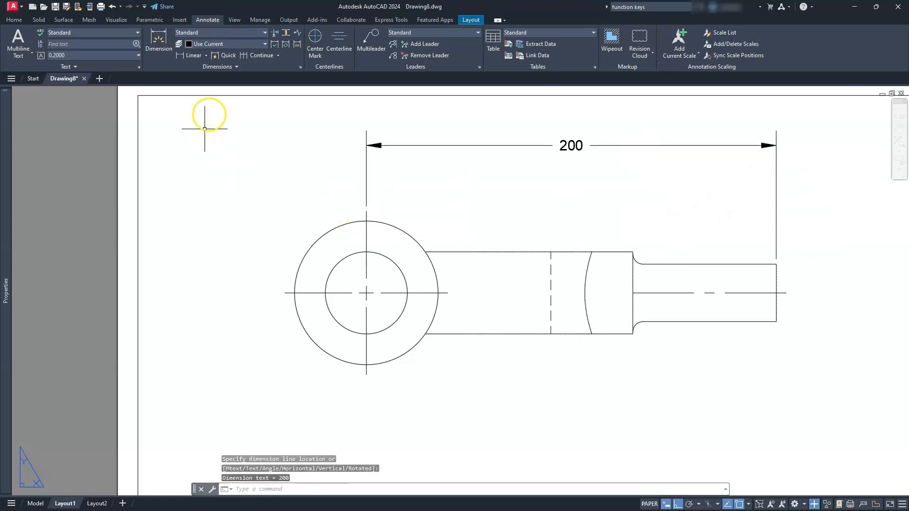
- Add a linear dimension for the shaft's length in the top view, placed below the overall length dimension
{"action": "left_click", "coordinate": [192, 56]}
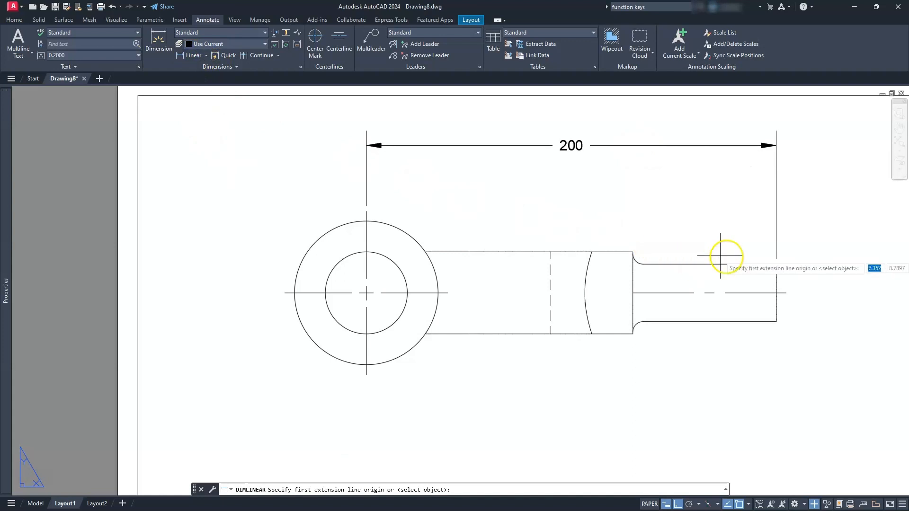
{"action": "left_click", "coordinate": [761, 263]}
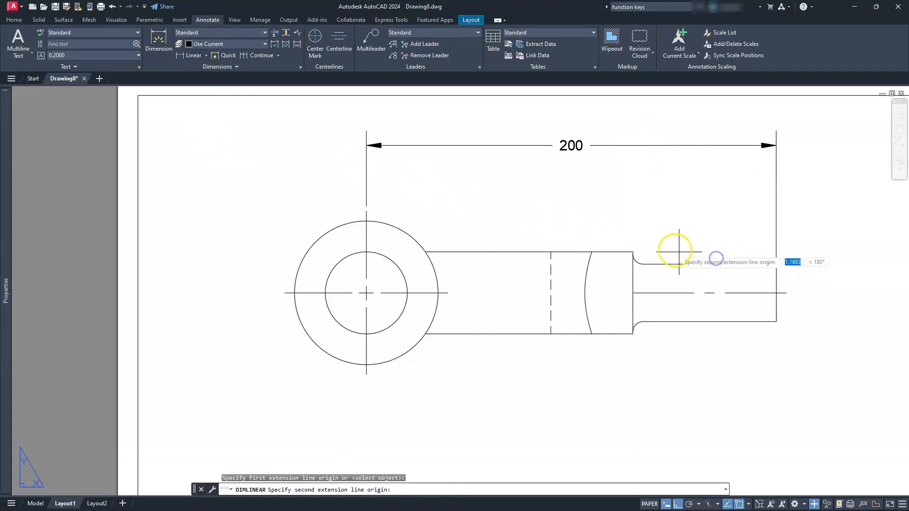
{"action": "left_click", "coordinate": [633, 252]}
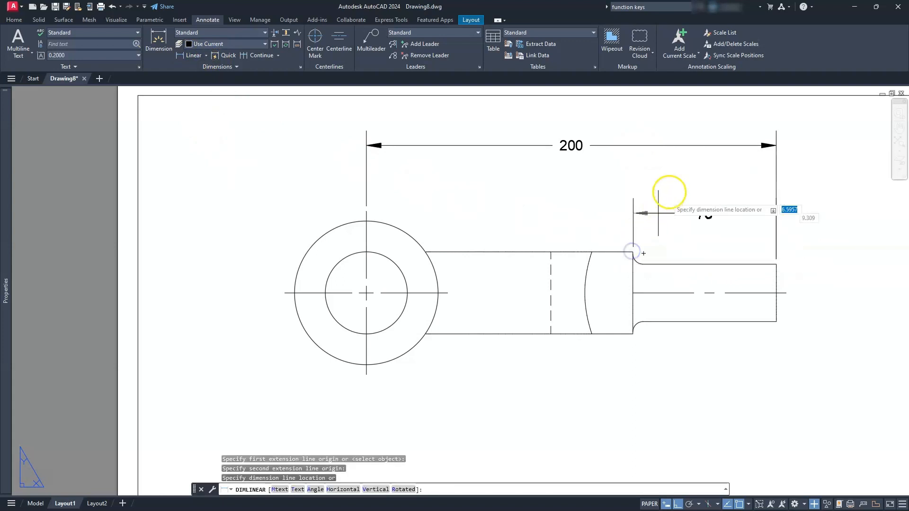
{"action": "left_click", "coordinate": [672, 193]}
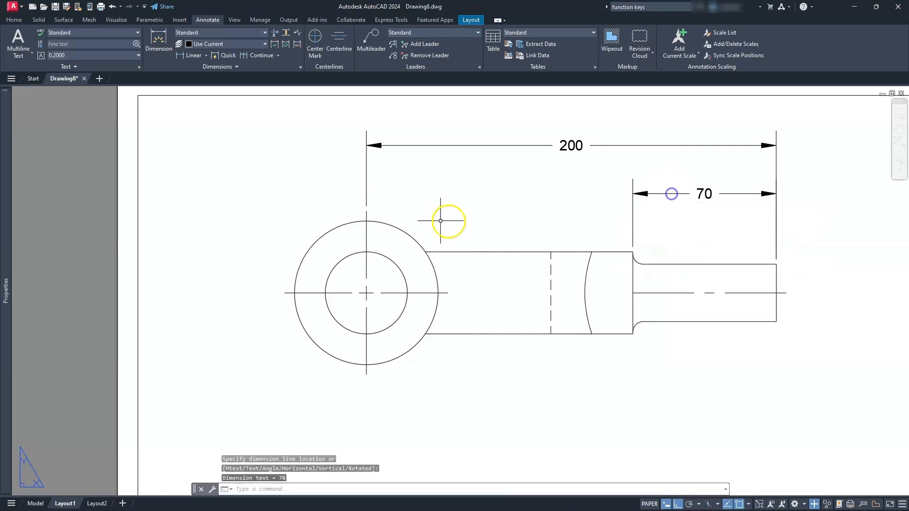
- Add a diameter dimension to the eye's outer circle in the top view, placed above and left of the circle
{"action": "left_click", "coordinate": [207, 56]}
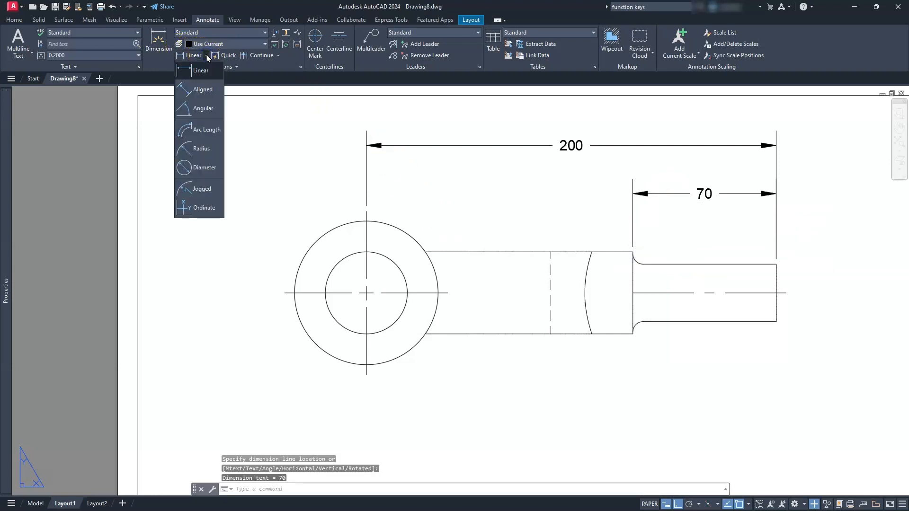
{"action": "left_click", "coordinate": [204, 168]}
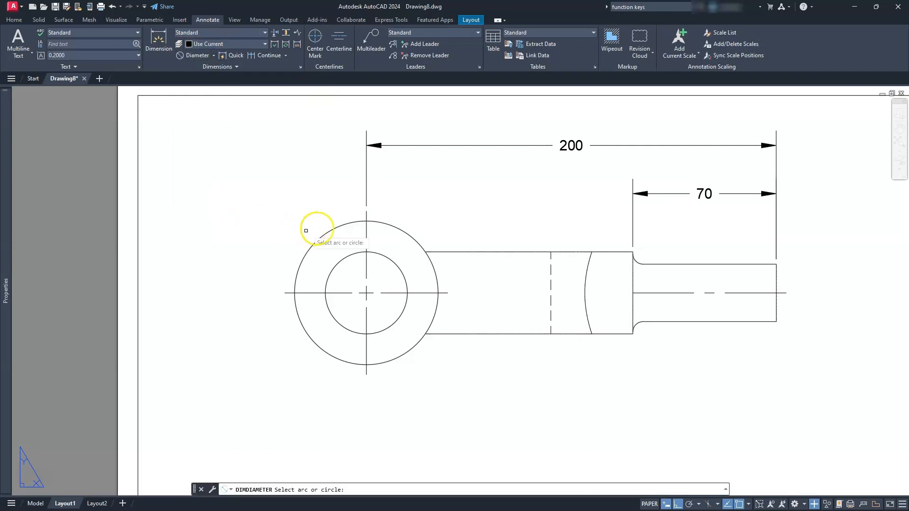
{"action": "left_click", "coordinate": [326, 232]}
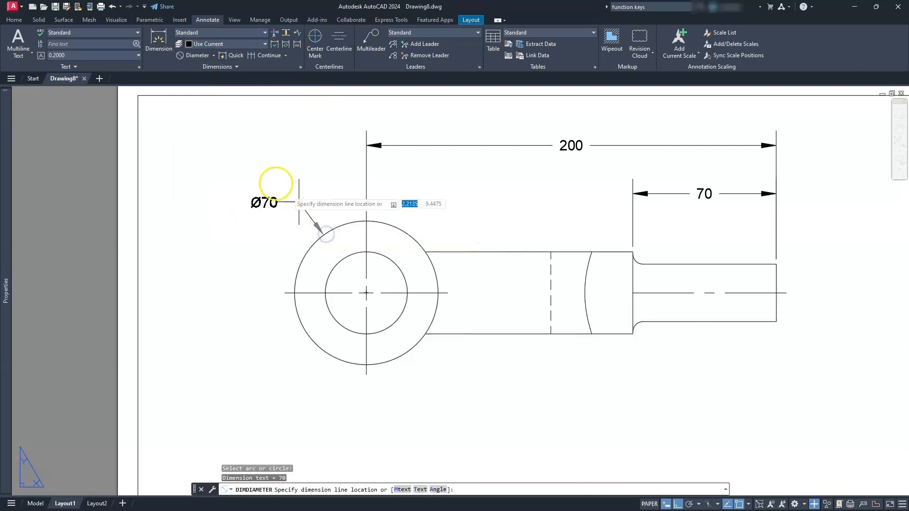
{"action": "left_click", "coordinate": [271, 180]}
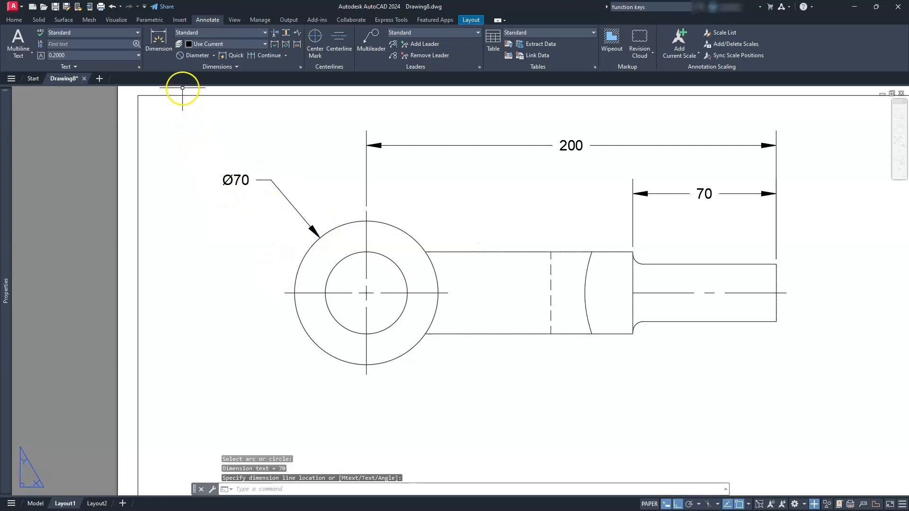
- Add a diameter dimension to the eye's hole in the top view, placed below and left of the circles
{"action": "left_click", "coordinate": [181, 55]}
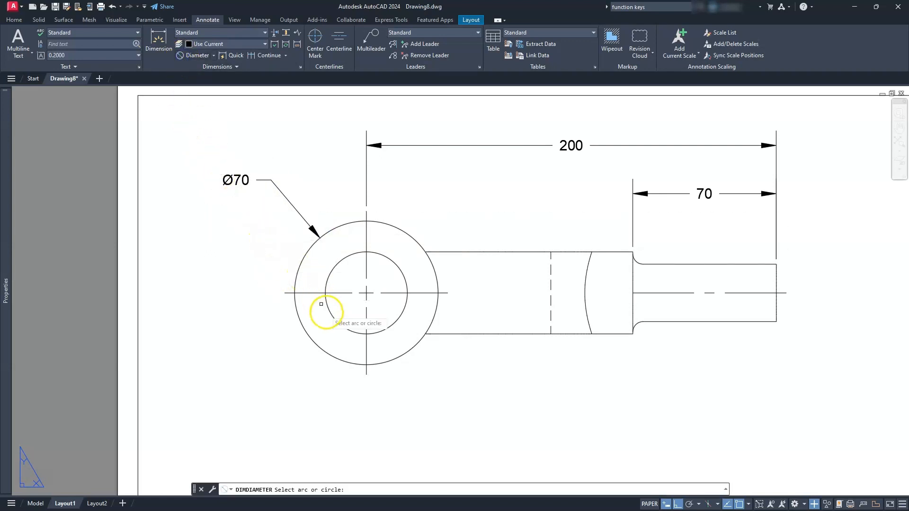
{"action": "left_click", "coordinate": [331, 315]}
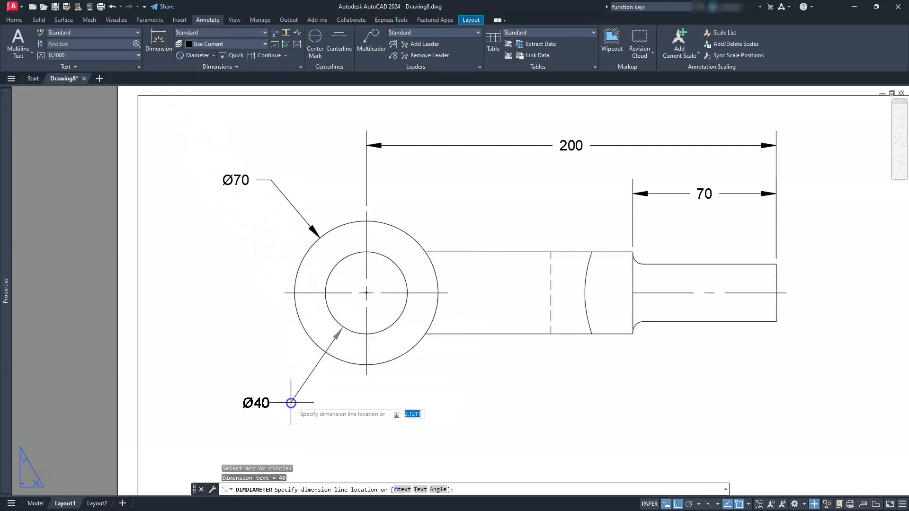
{"action": "left_click", "coordinate": [292, 401]}
{"action": "key", "text": "Escape"}
{"action": "key", "text": "Escape"}
{"action": "middle_click", "coordinate": [290, 282]}
{"action": "middle_click", "coordinate": [290, 282]}
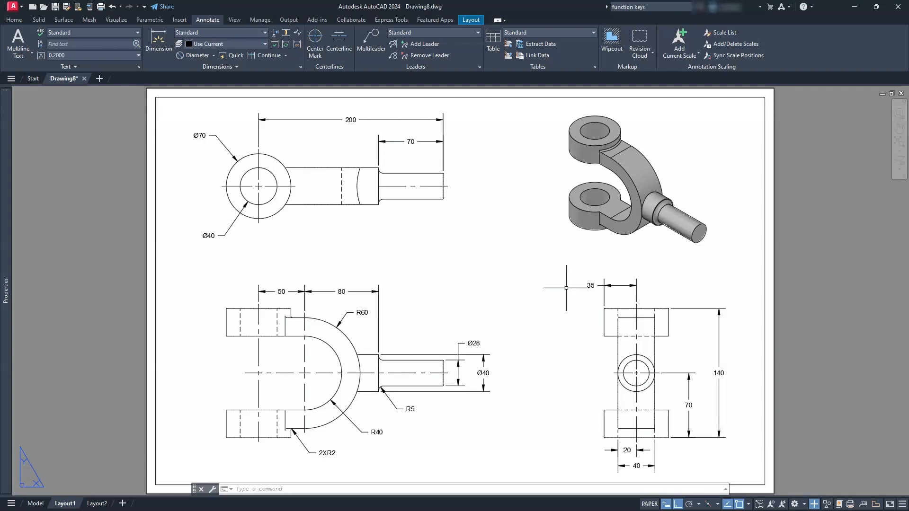
{"action": "left_click", "coordinate": [555, 289]}
{"action": "left_click", "coordinate": [486, 289]}
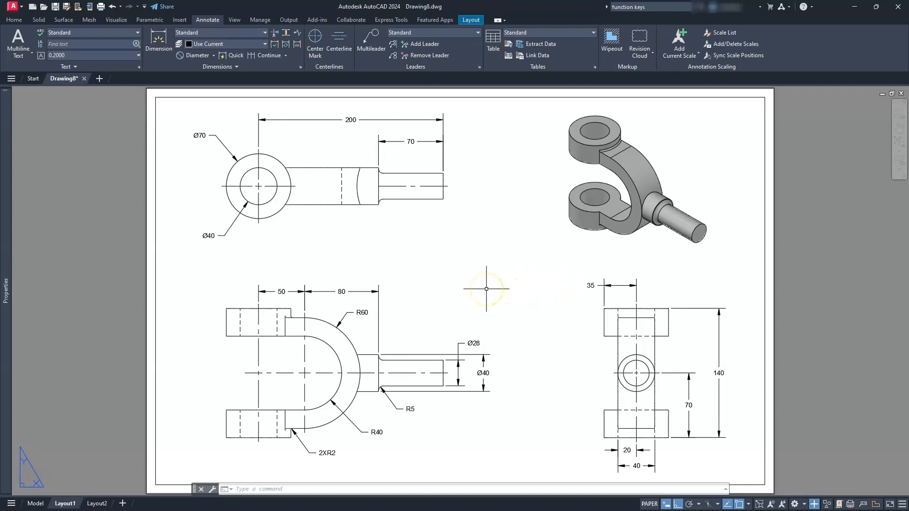